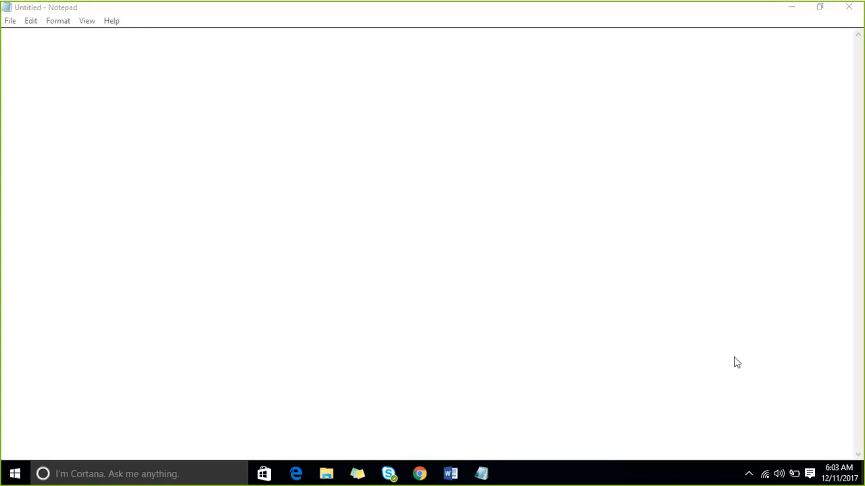
Write a note with the attendee's first name followed by "audio not conencted" near the start of the blank document
click(52, 66)
text(so)
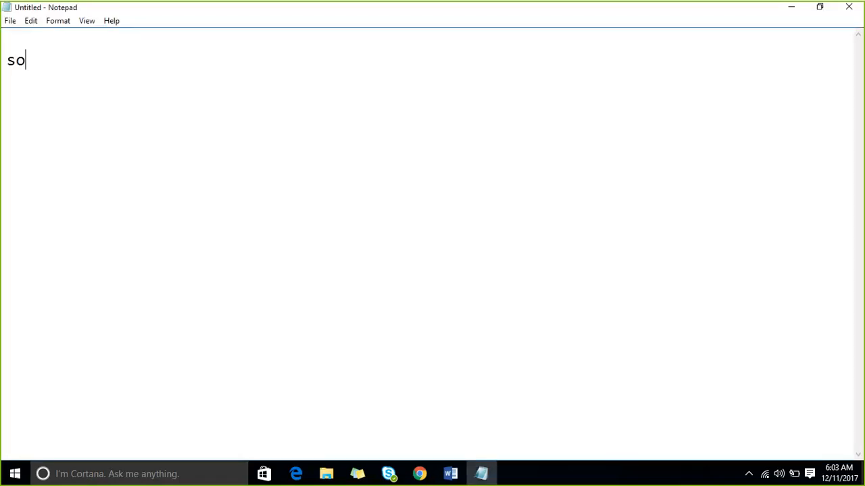
text(ugata audio not )
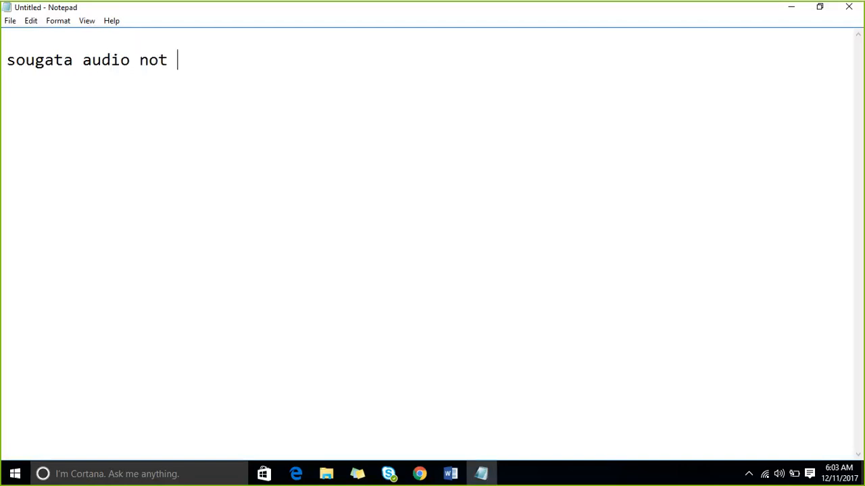
text(conencted)
key(Return)
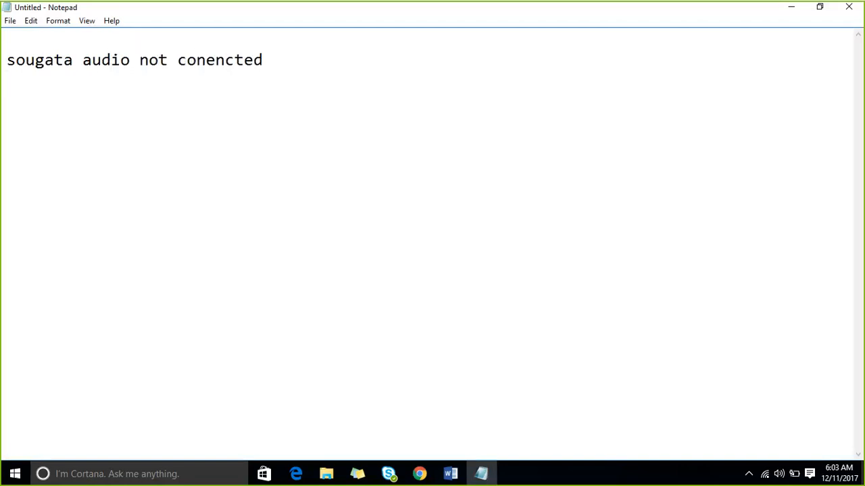
Leave a blank line below the audio note and add the line "windows 8/windows 10--64 bit"
key(Return)
text(windows 8/w)
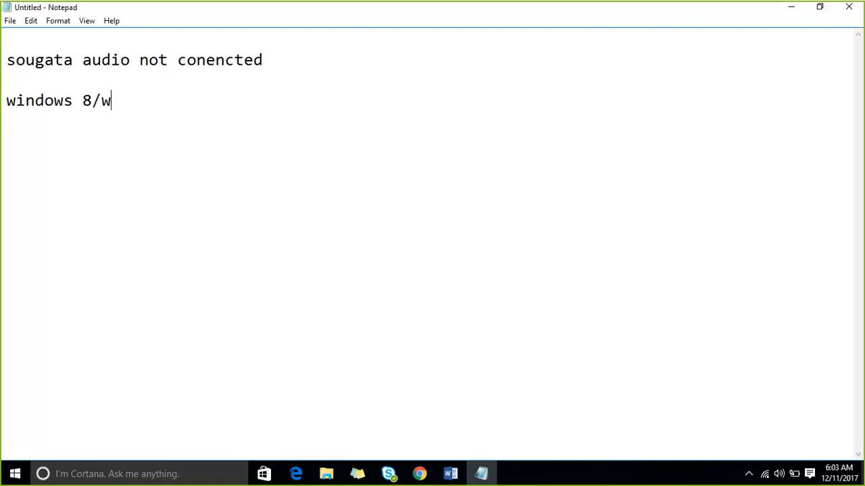
text(indows 10)
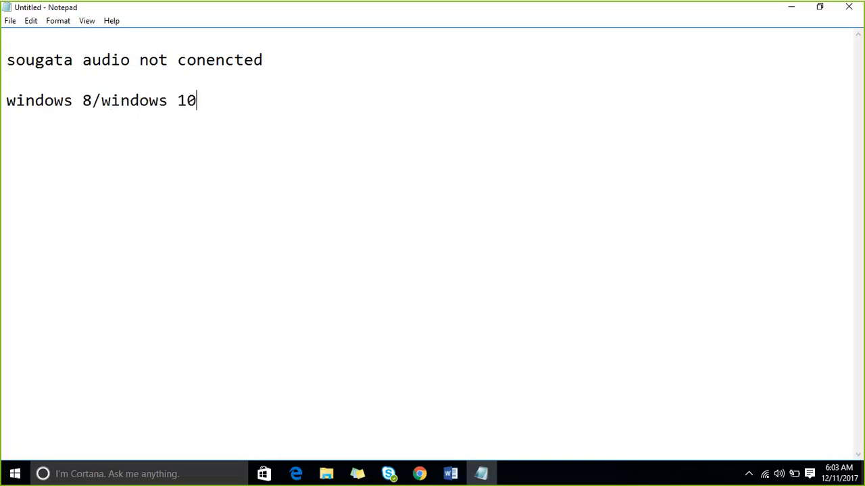
text(--64 bit)
key(Return)
Add the line "windows 7 sp1 64 bit" under the Windows 8/10 entry, followed by empty space for more notes
text(windo)
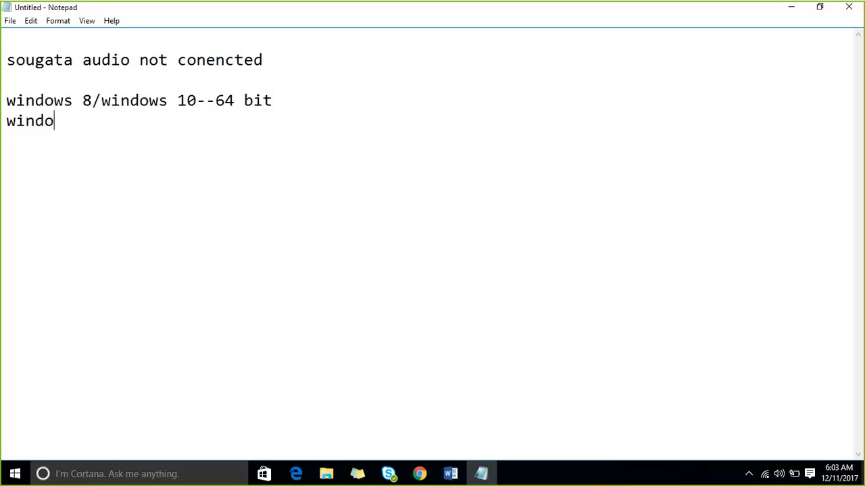
text(ws 7 sp1 6)
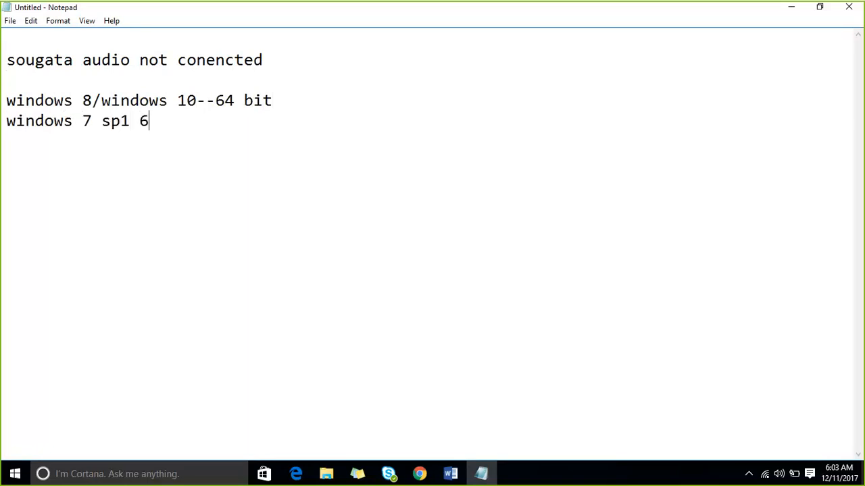
text(4 bit)
drag(225, 130, 6, 102)
click(76, 147)
key(Return)
mouse_move(419, 460)
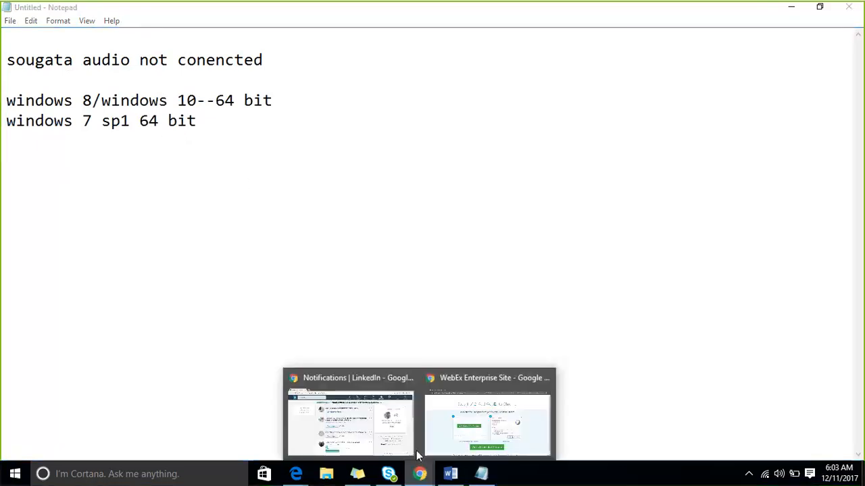
click(405, 417)
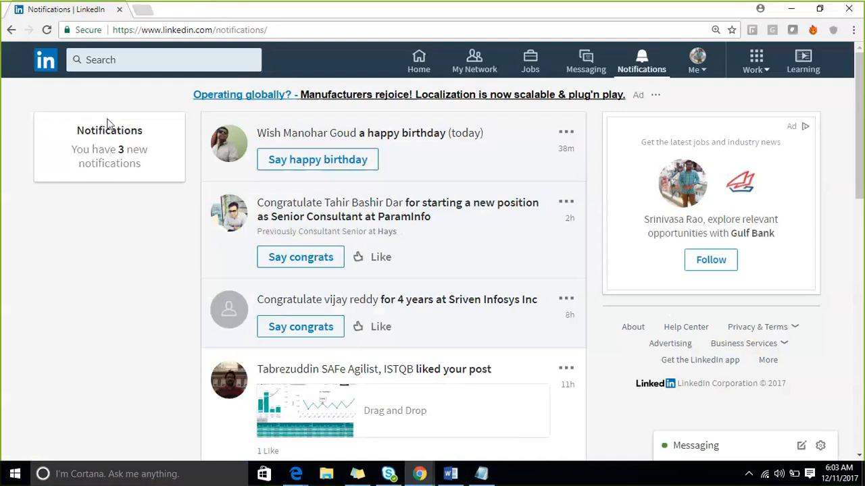
click(143, 11)
text(ww)
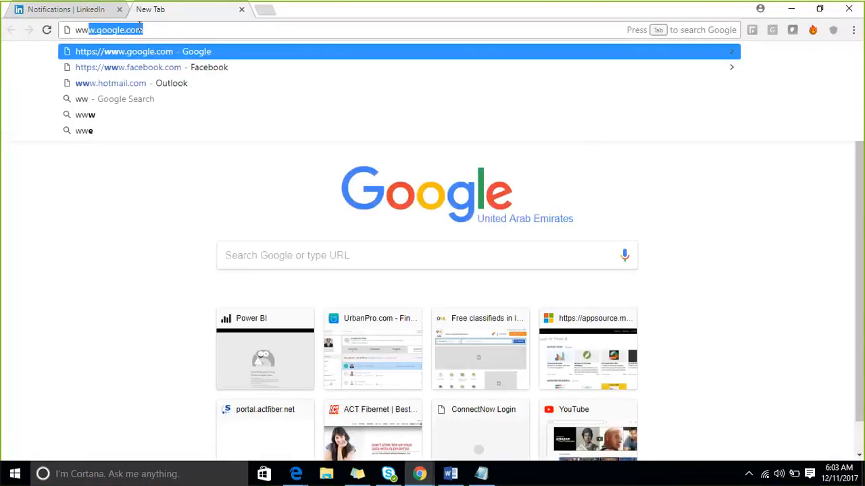
key(Return)
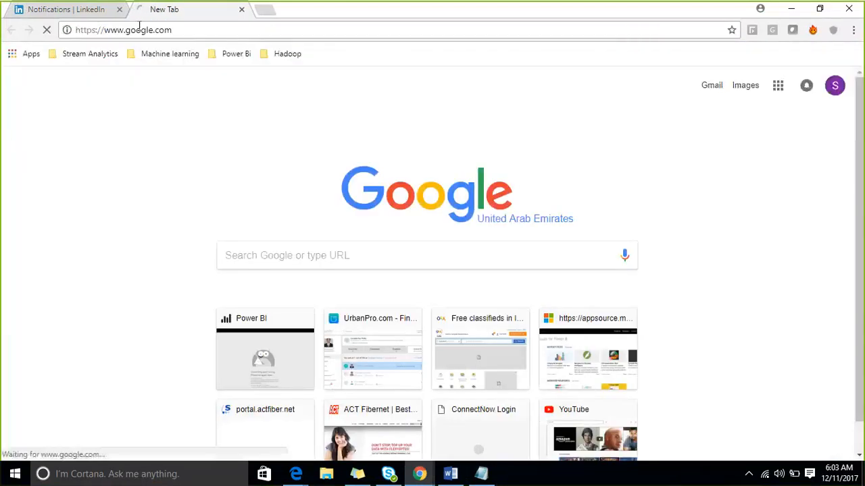
text(power bi)
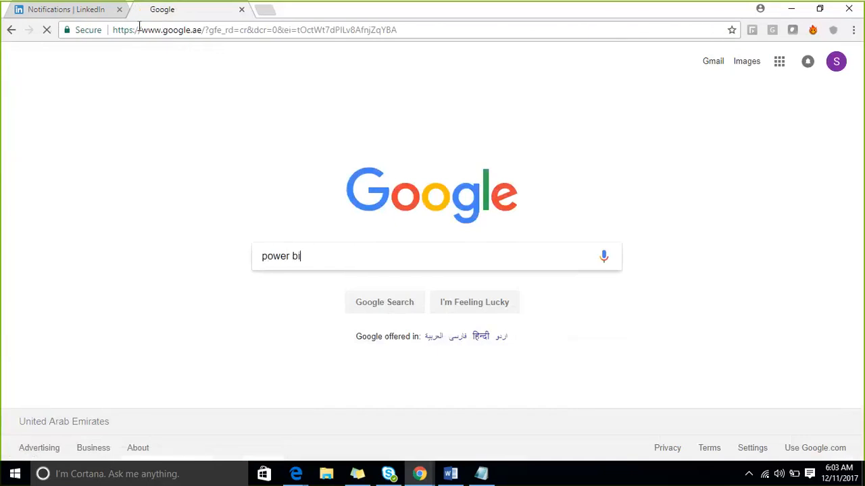
key(Return)
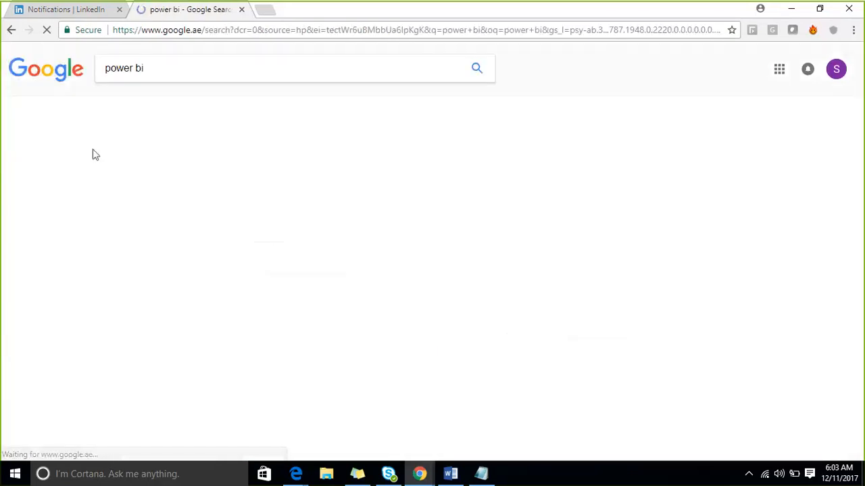
Open the Microsoft Power BI site from the search results, go to its free start page and download Power BI Desktop
click(153, 166)
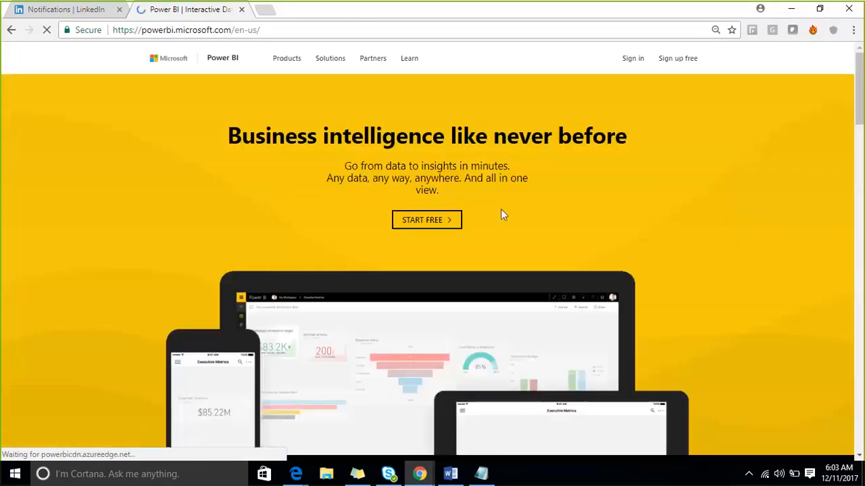
click(426, 221)
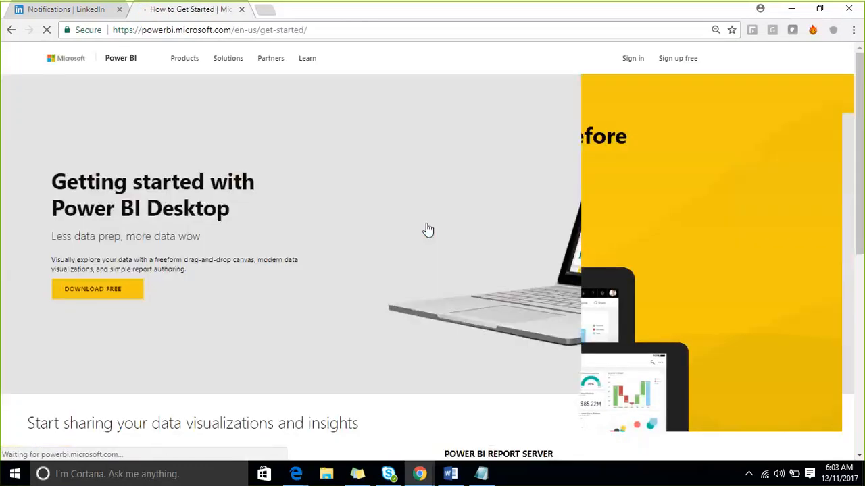
click(315, 31)
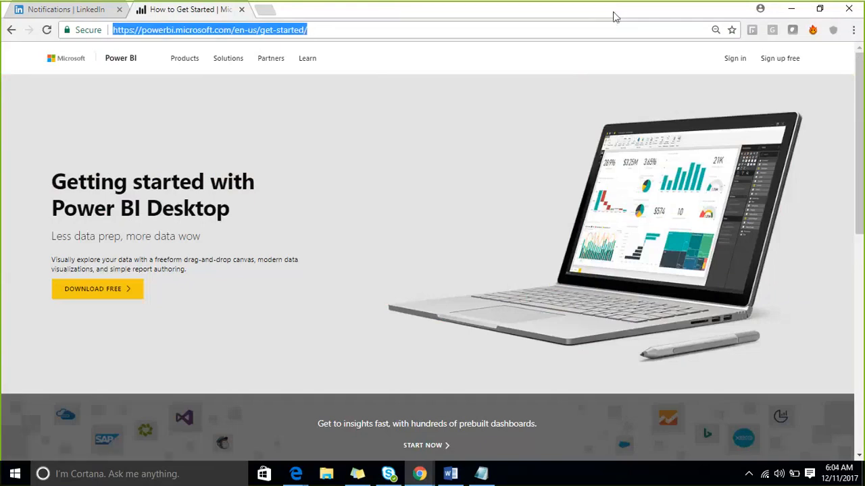
click(578, 12)
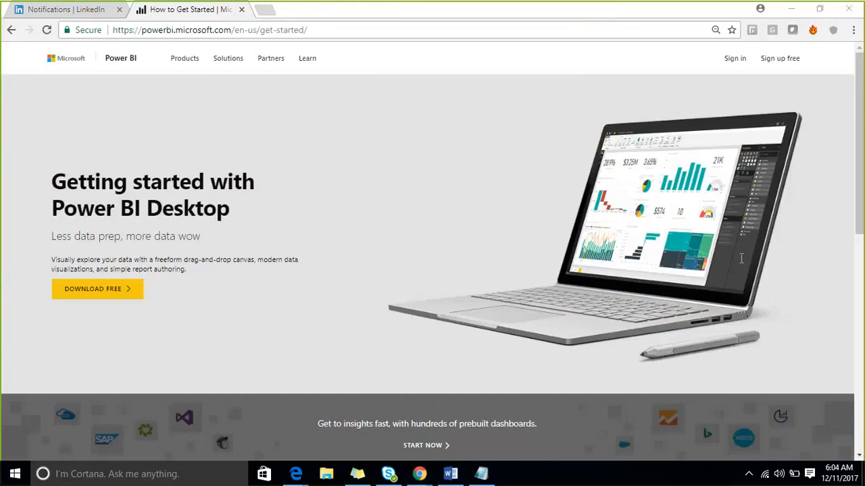
click(116, 298)
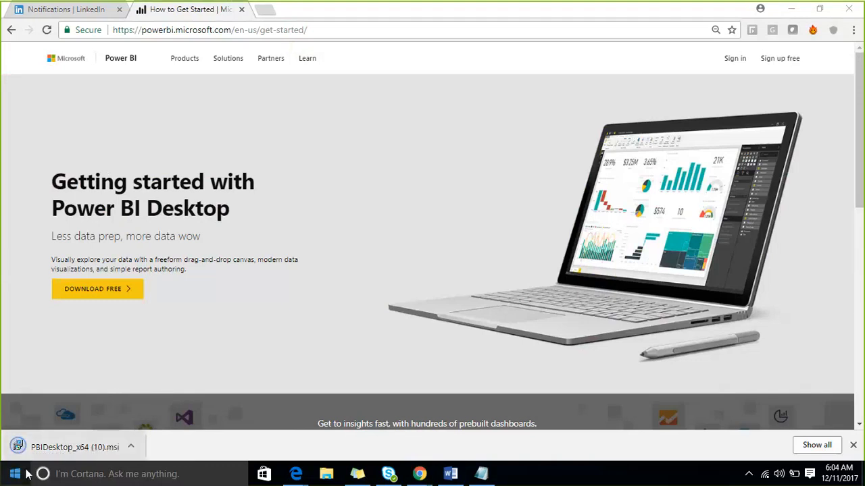
Run the downloaded PBIDesktop_x64 (10).msi installer and start a repair of the existing Power BI Desktop installation
click(82, 448)
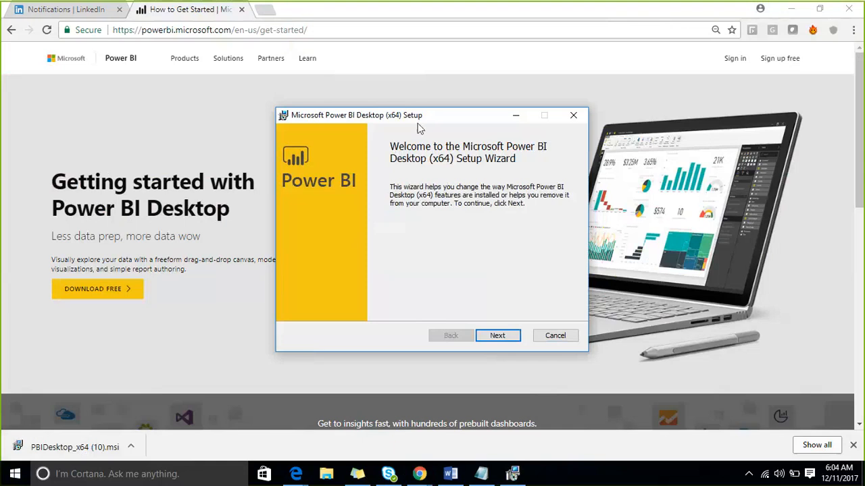
drag(418, 128, 334, 105)
click(415, 318)
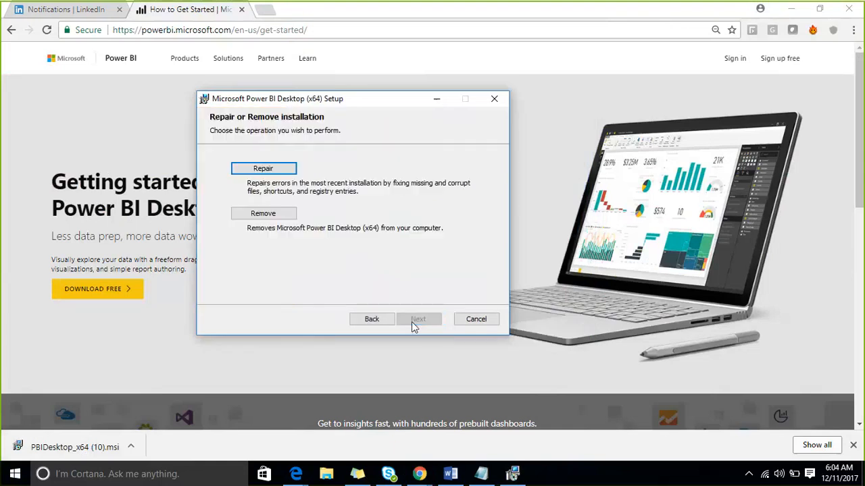
click(272, 171)
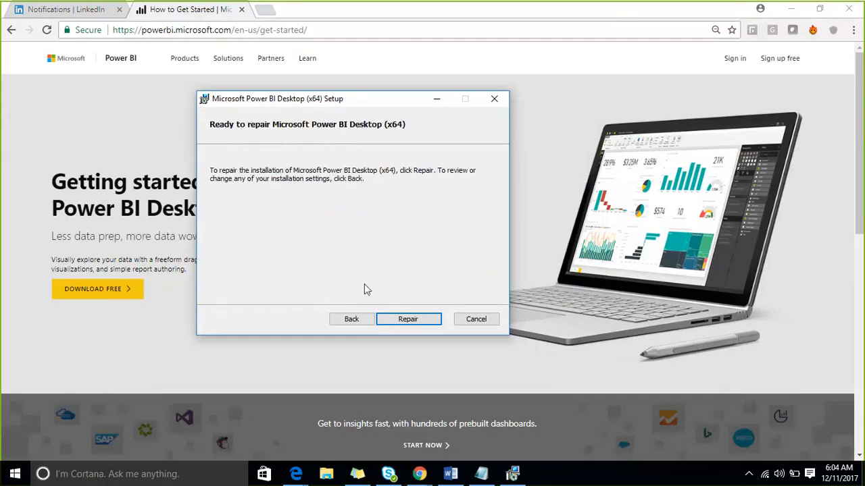
click(394, 319)
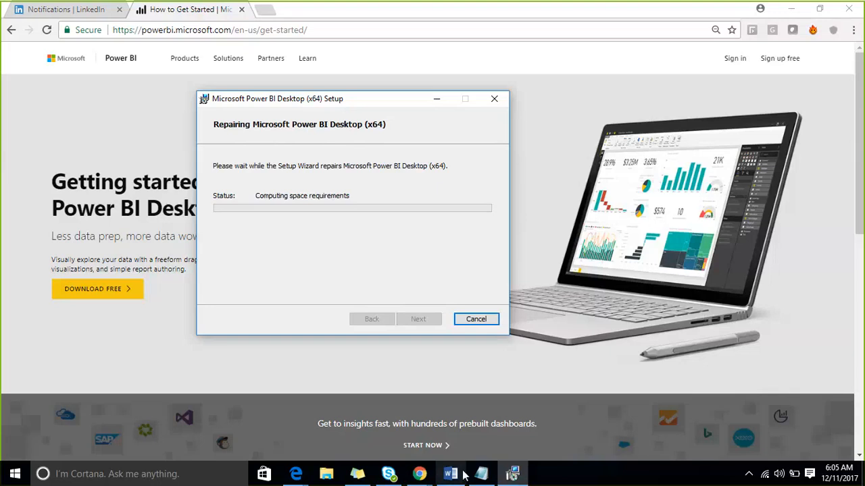
Switch back to Notepad and add two attendees' first names below the Windows version notes
mouse_move(482, 478)
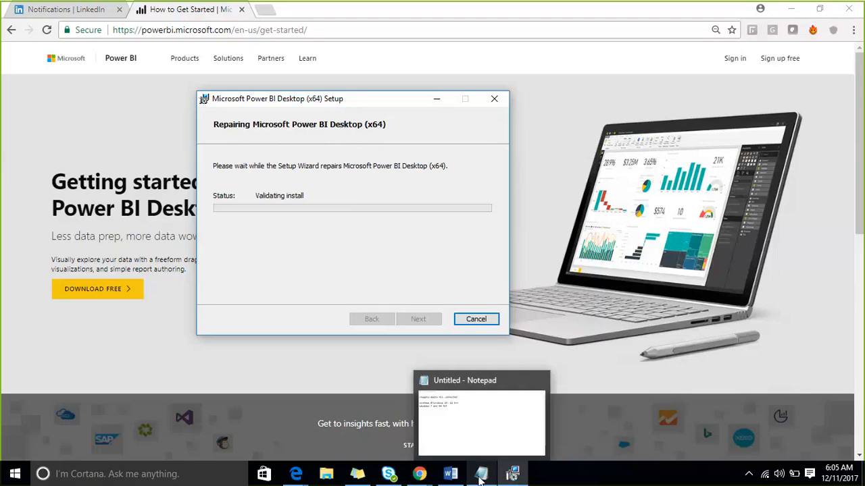
click(486, 376)
text(s)
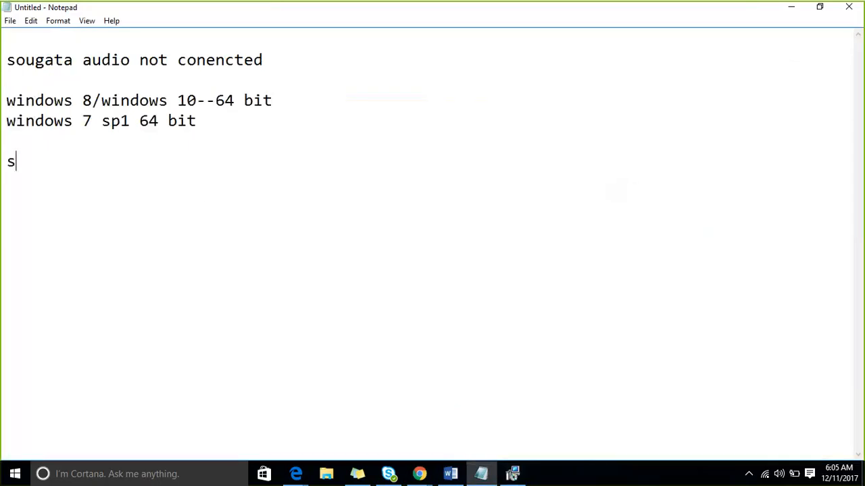
text(ushni)
key(BackSpace)
key(BackSpace)
text(m)
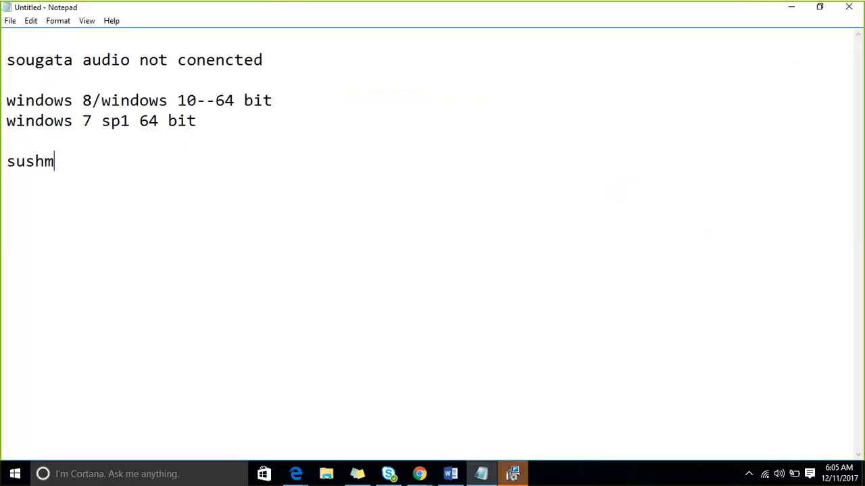
text(ita vishnu)
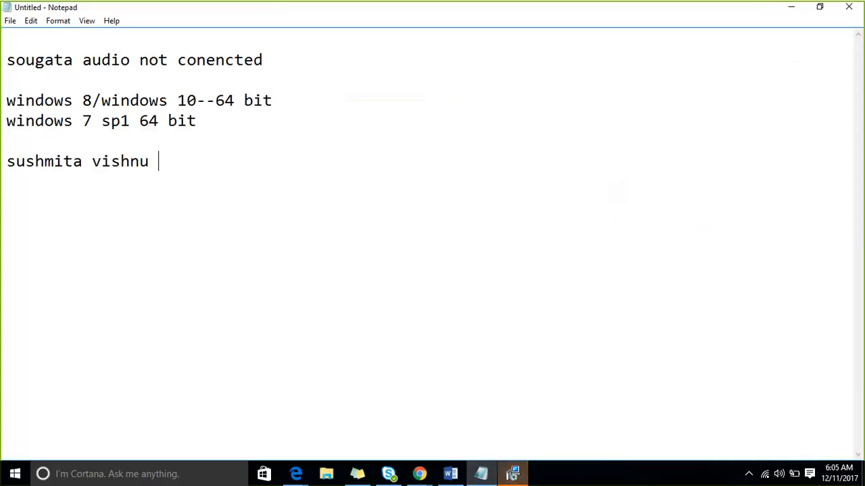
Move the second attendee's name to its own line and add "audio not conencted" after it
key(BackSpace)
key(Left)
key(Left)
key(Left)
key(Left)
key(Left)
key(Left)
key(Return)
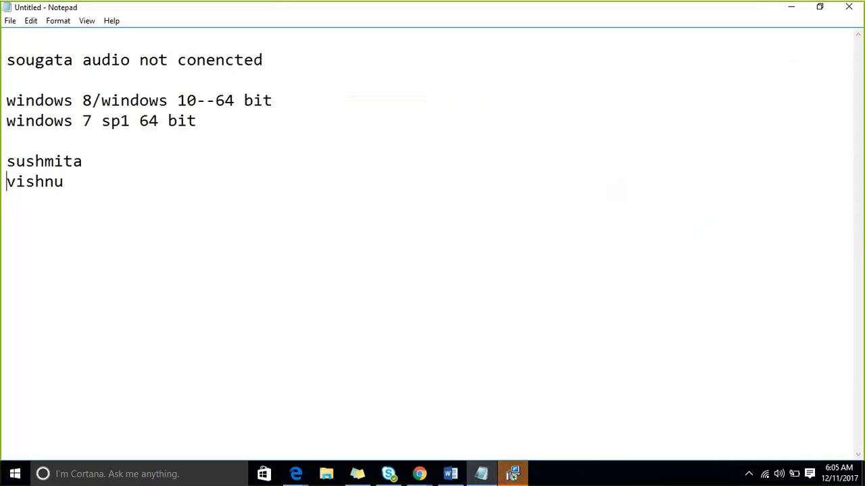
key(End)
text(au)
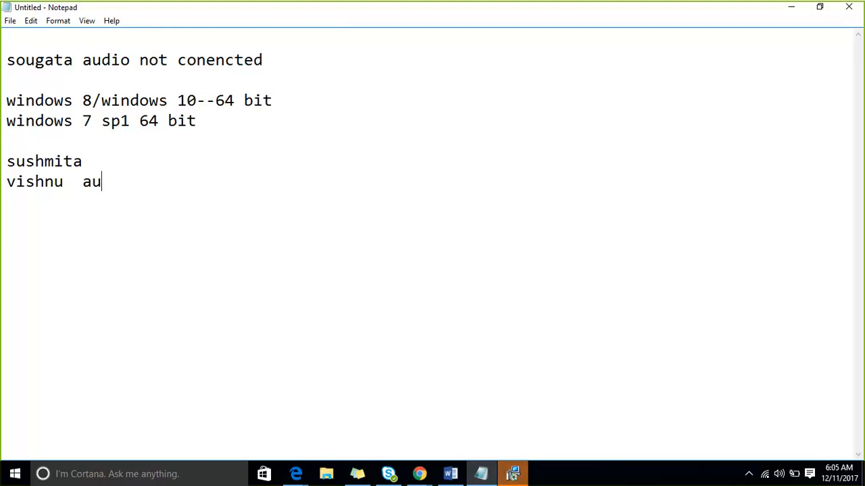
text(dio not conenc)
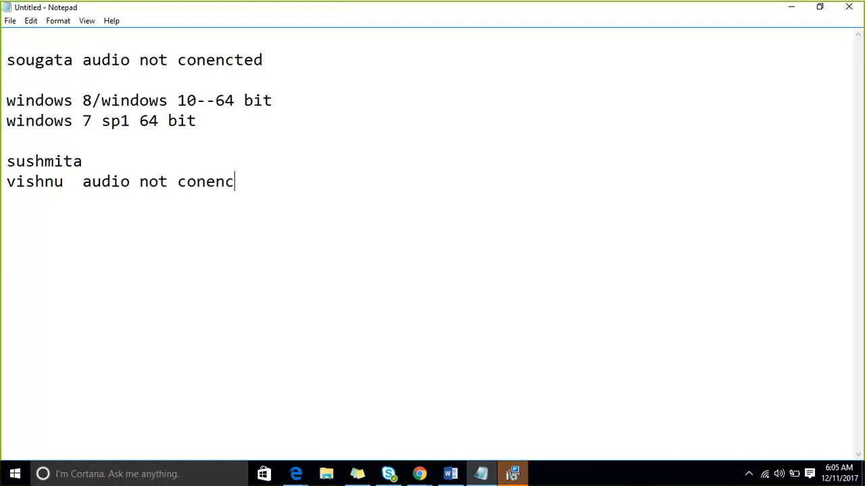
text(ted)
key(Return)
Return to the Power BI Desktop setup, cancel the repair that requires a reboot and close the wizard
click(520, 476)
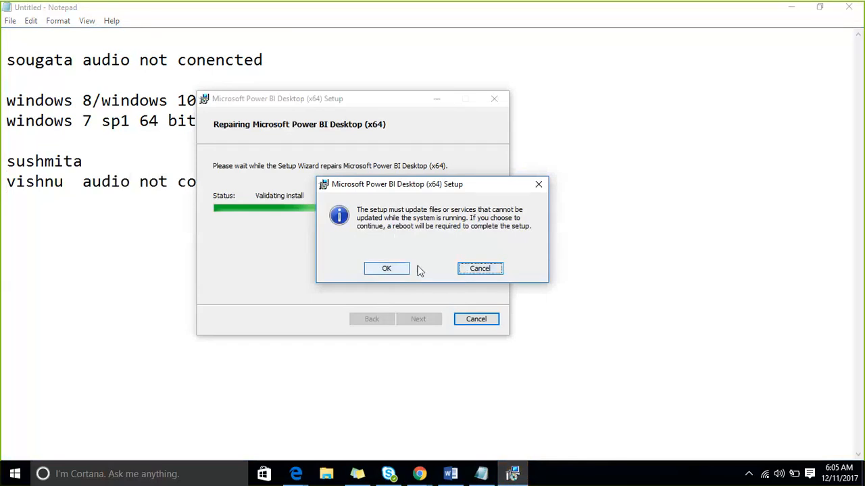
click(476, 269)
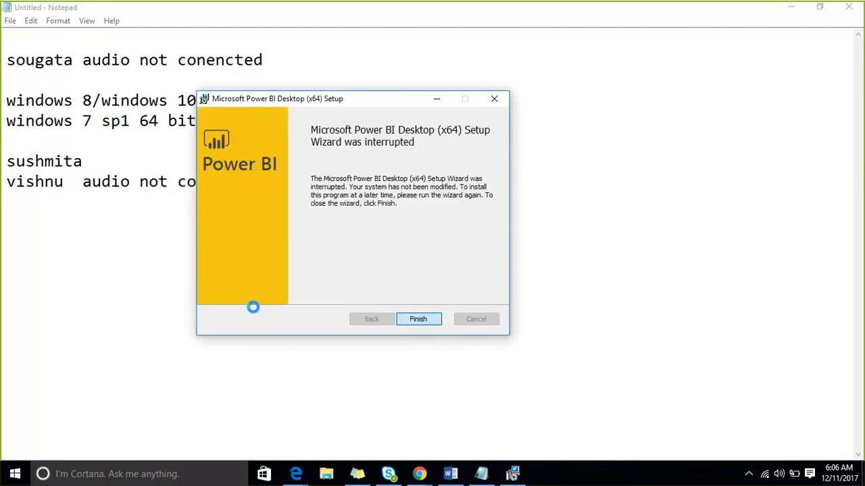
key(Return)
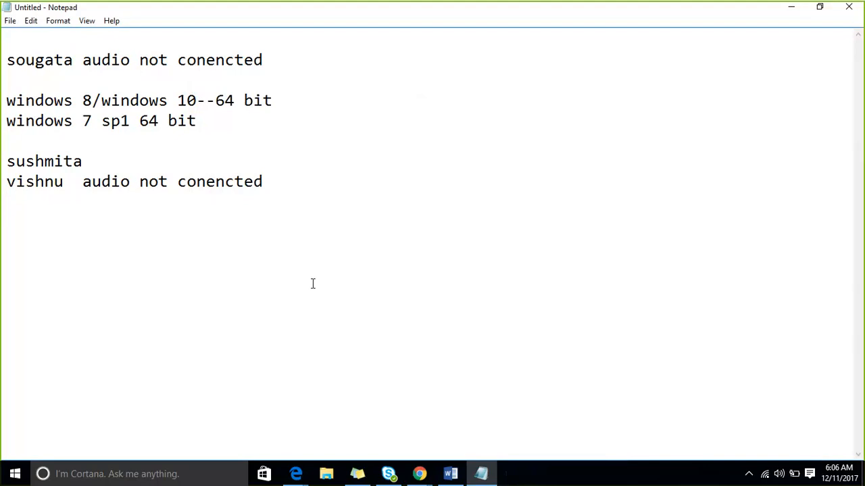
Launch the installed Power BI Desktop and close its start screen to reach the blank report
click(13, 475)
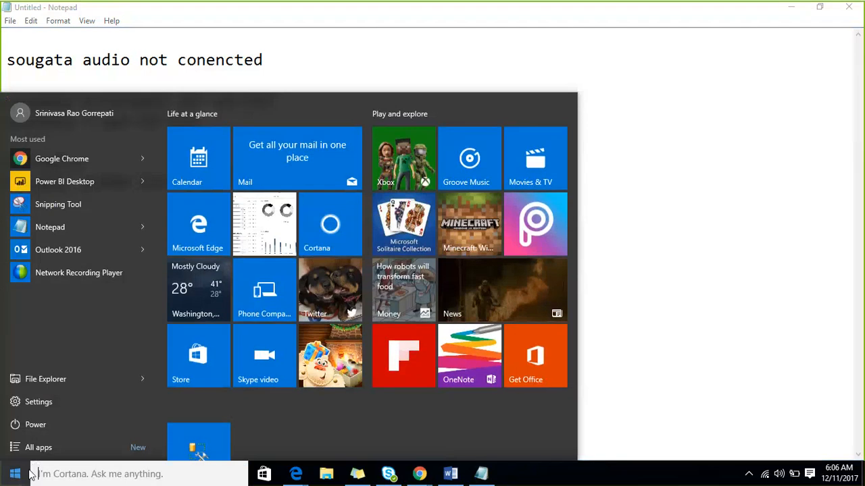
click(93, 181)
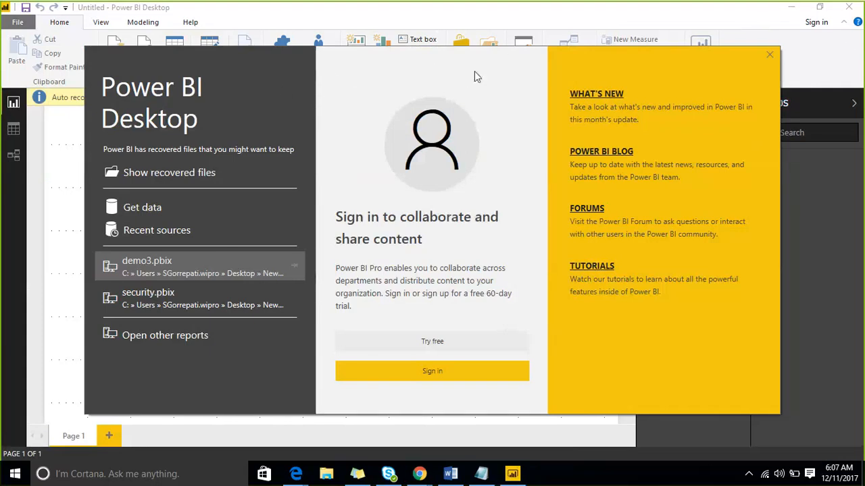
click(739, 59)
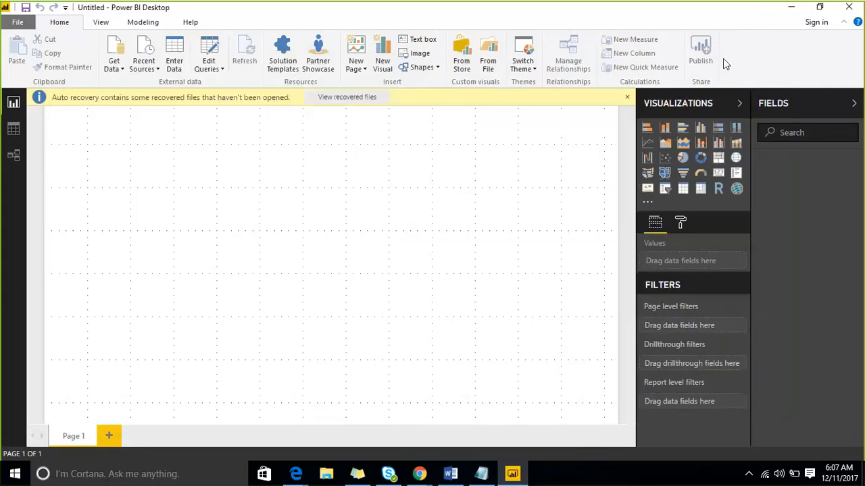
Reopen the getting-started screen, close it, and confirm removing the unopened auto-recovered files
click(15, 23)
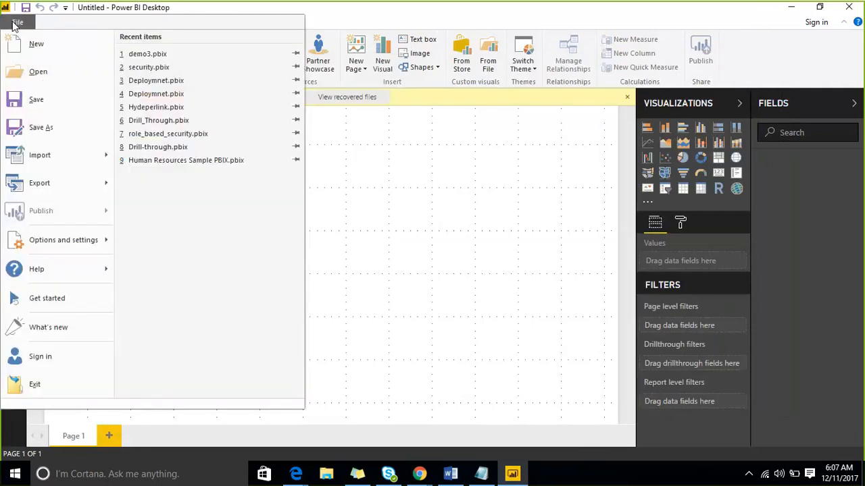
click(66, 303)
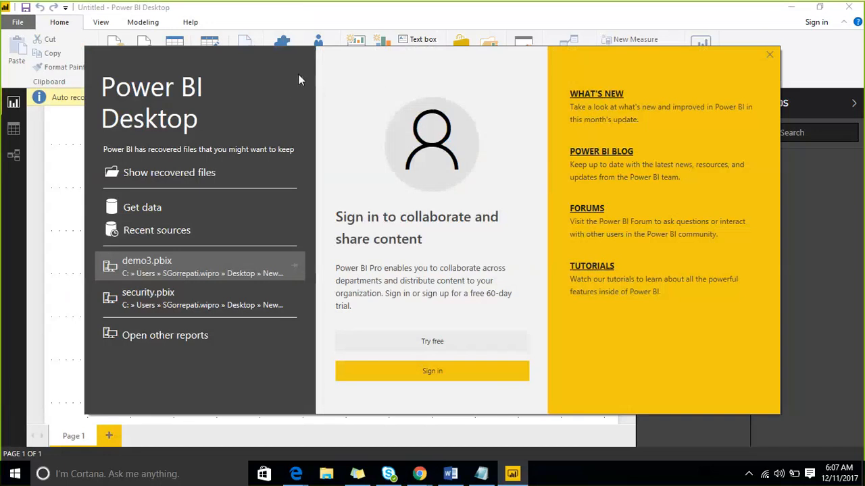
click(735, 52)
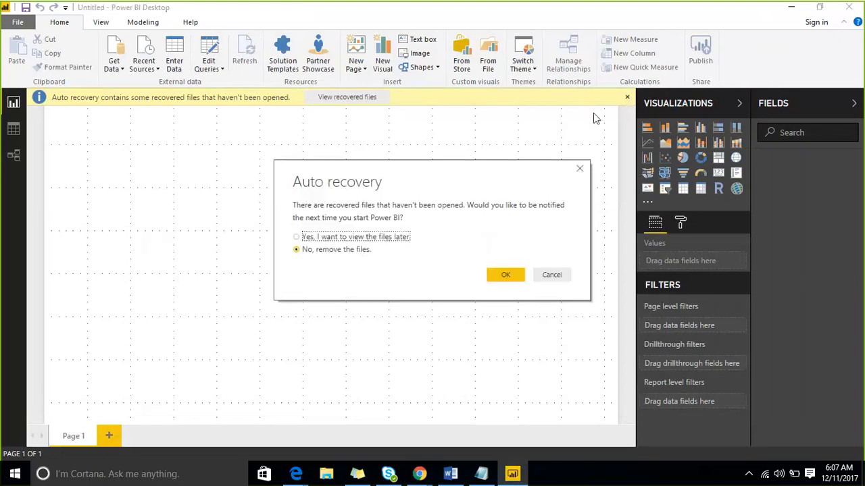
click(503, 275)
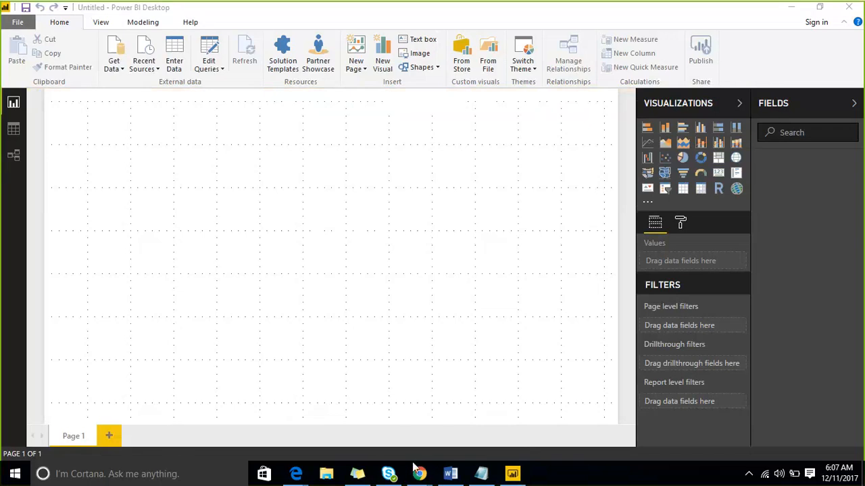
click(819, 7)
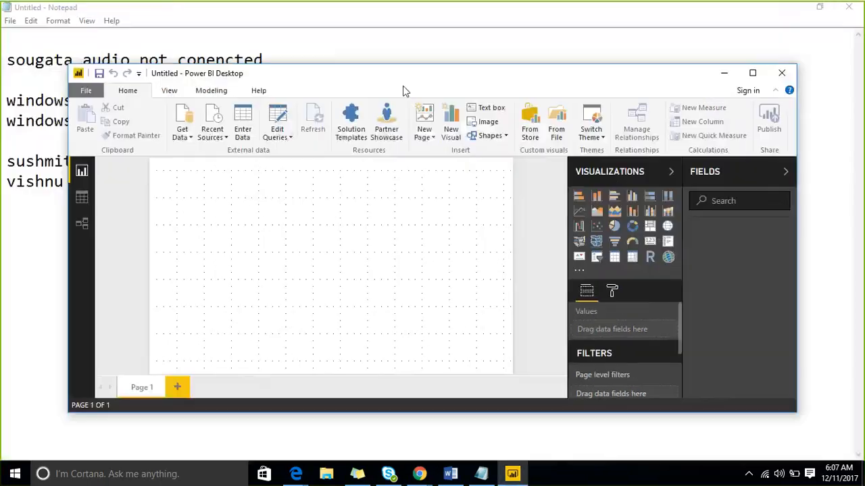
click(752, 73)
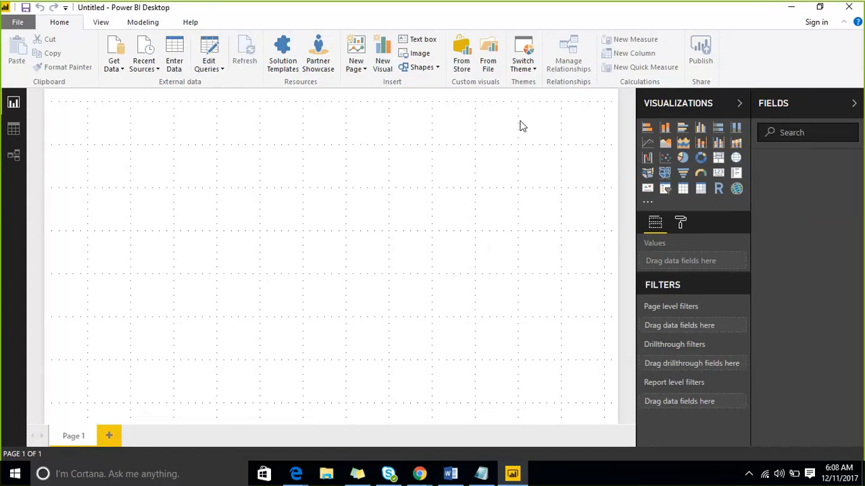
click(115, 67)
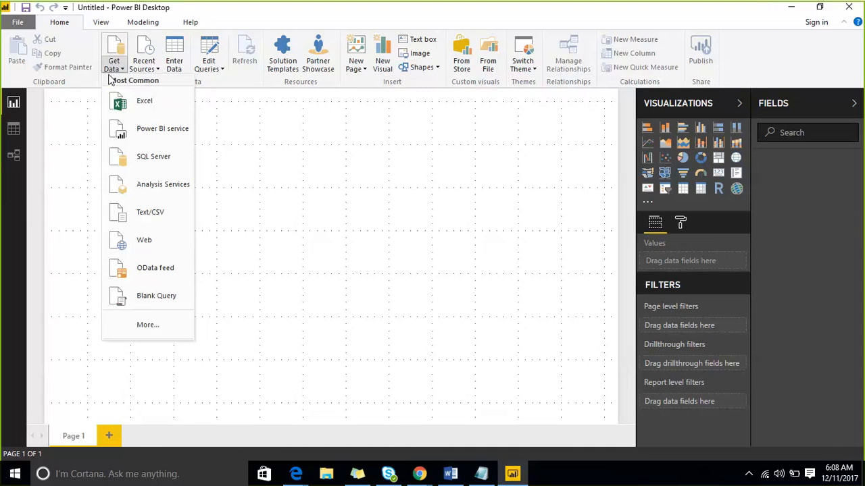
click(295, 138)
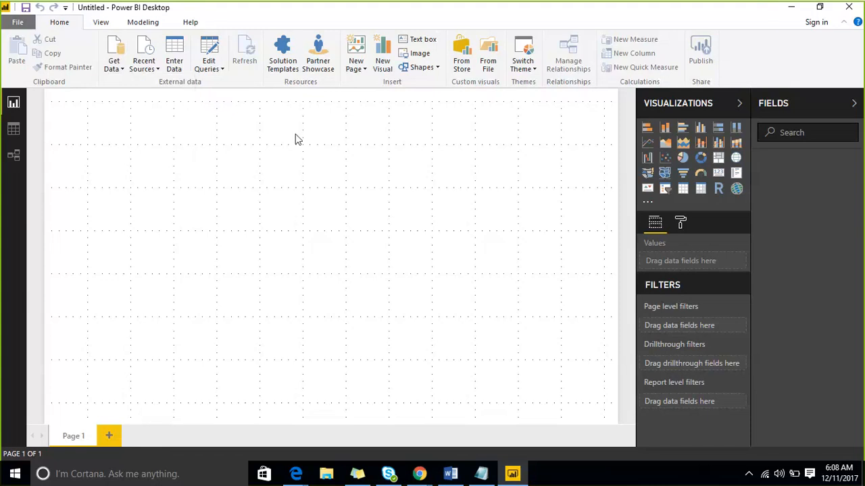
click(117, 72)
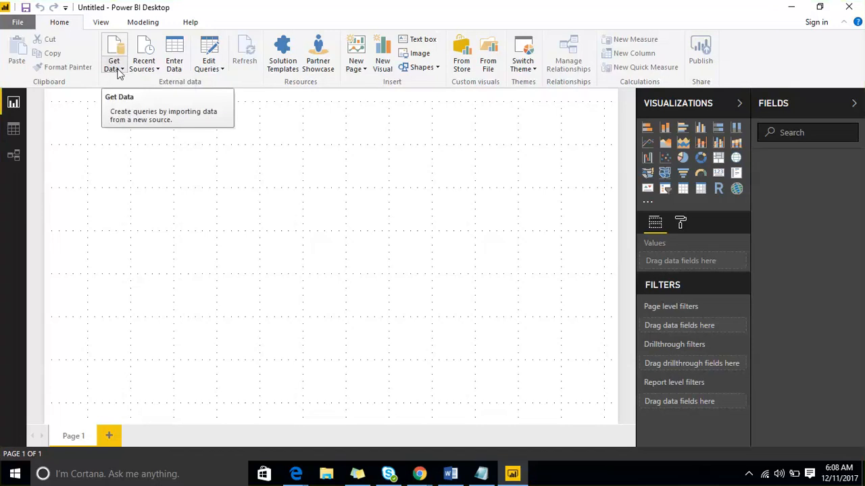
click(118, 71)
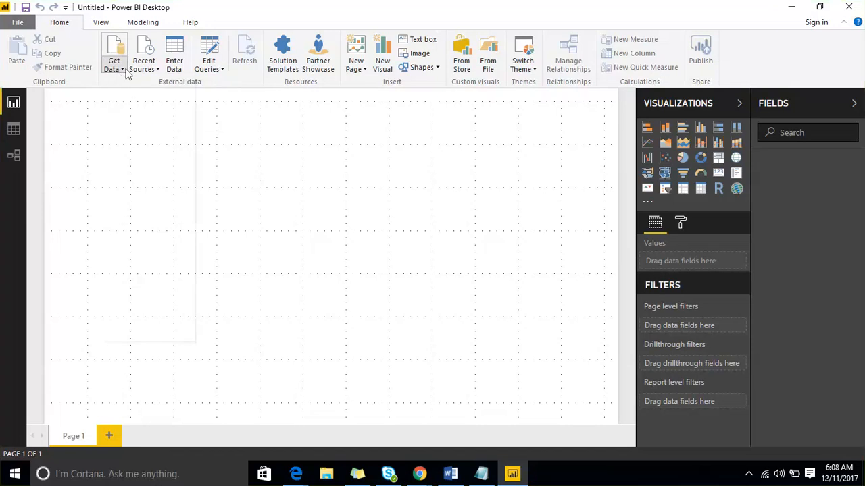
click(119, 70)
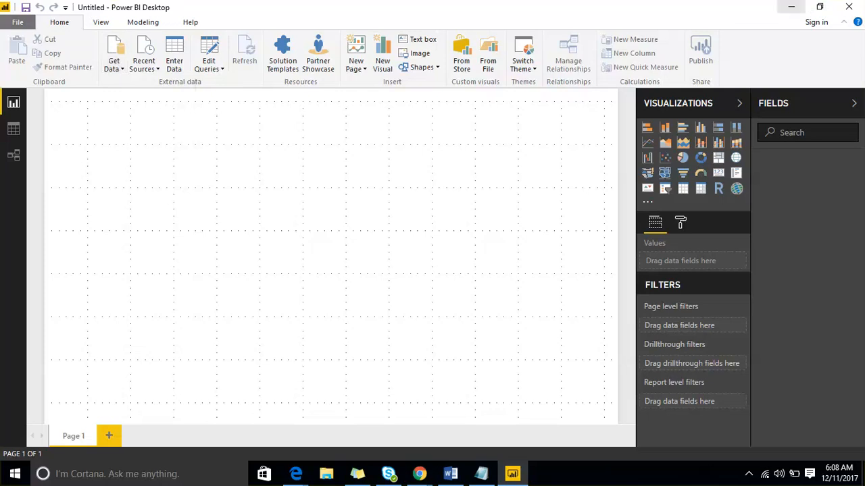
Minimize all open windows to view the sample Excel file on the desktop, and switch back to Power BI Desktop
click(791, 7)
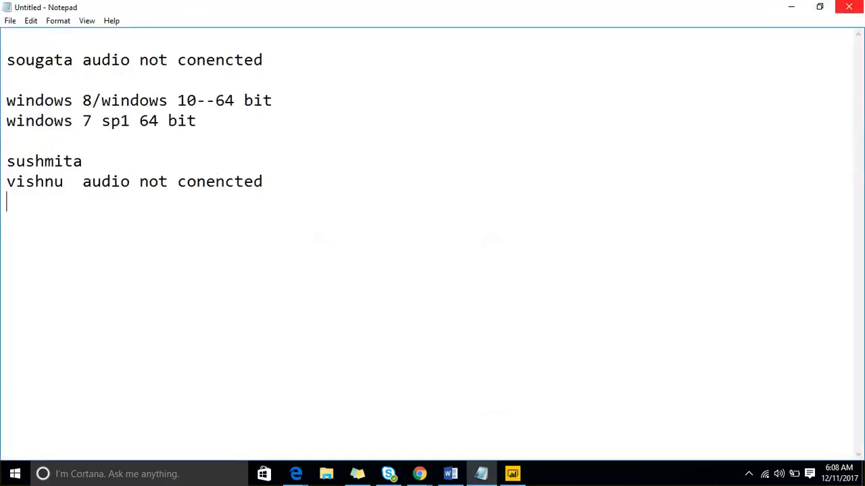
click(790, 7)
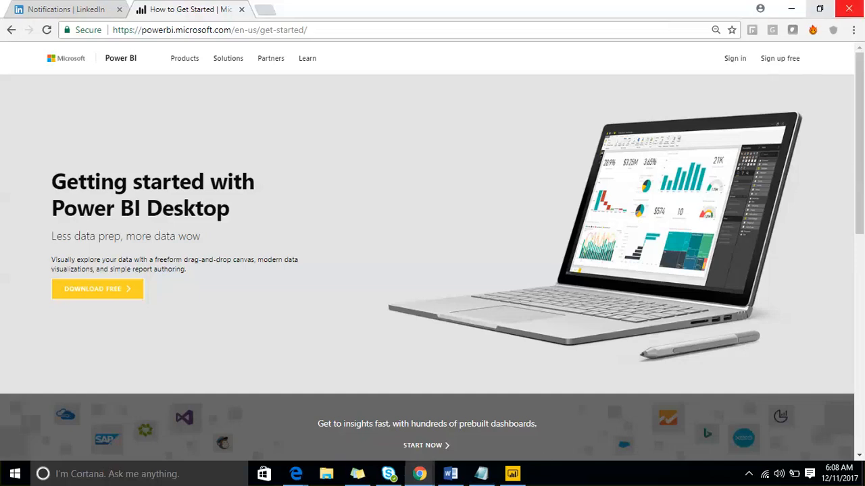
click(791, 8)
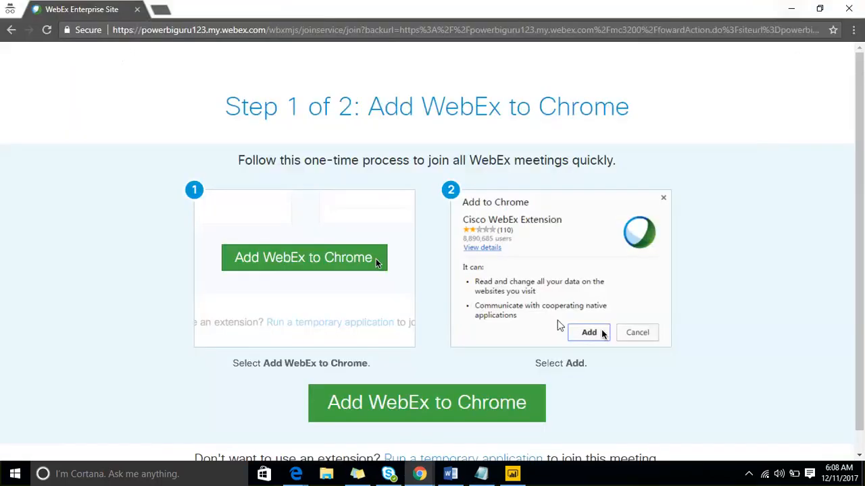
click(791, 9)
click(791, 10)
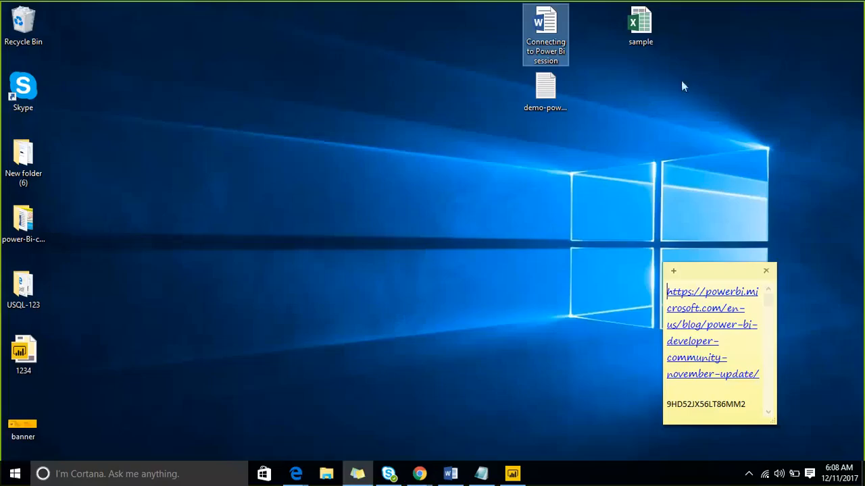
click(517, 476)
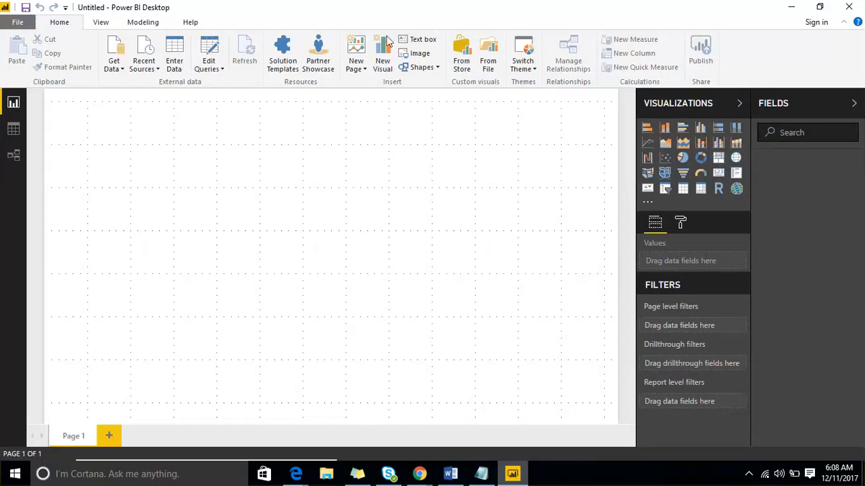
Connect to Excel from the full list of data sources and open the sample workbook in the Desktop folder
click(114, 70)
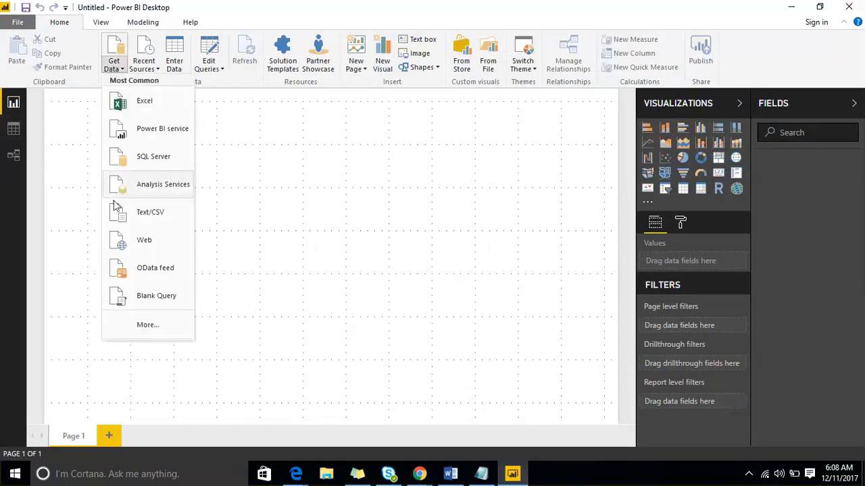
click(147, 325)
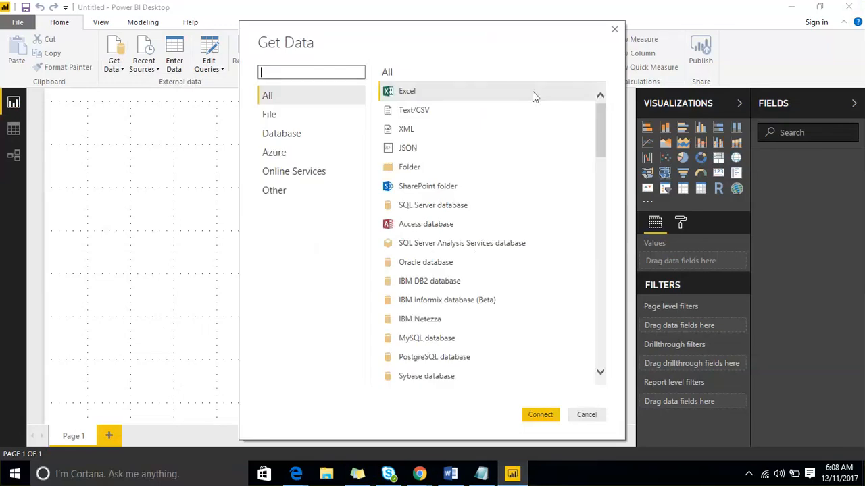
drag(598, 120, 608, 106)
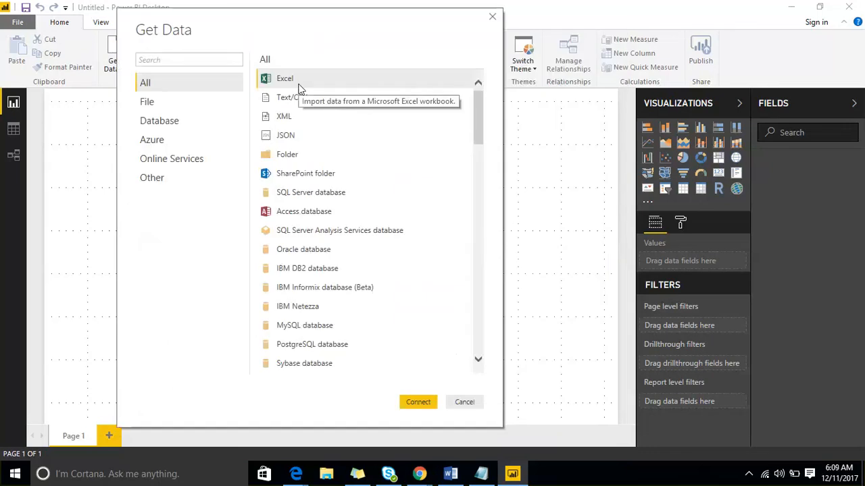
click(417, 404)
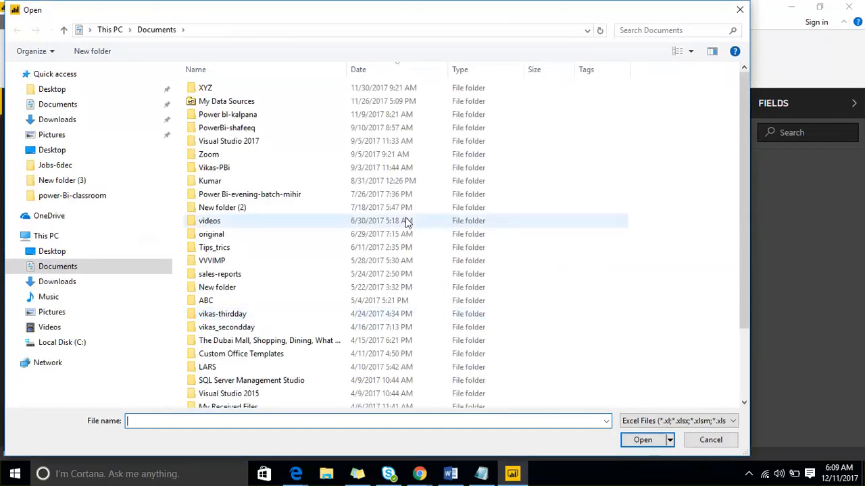
click(52, 254)
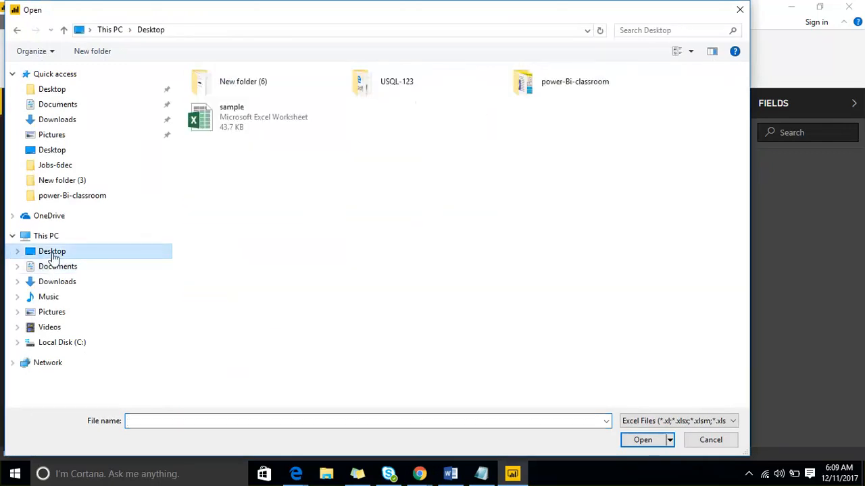
click(241, 125)
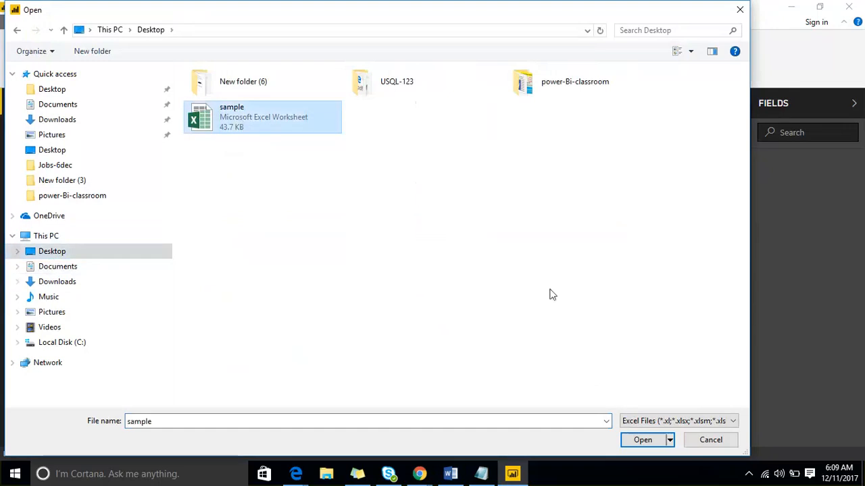
click(632, 442)
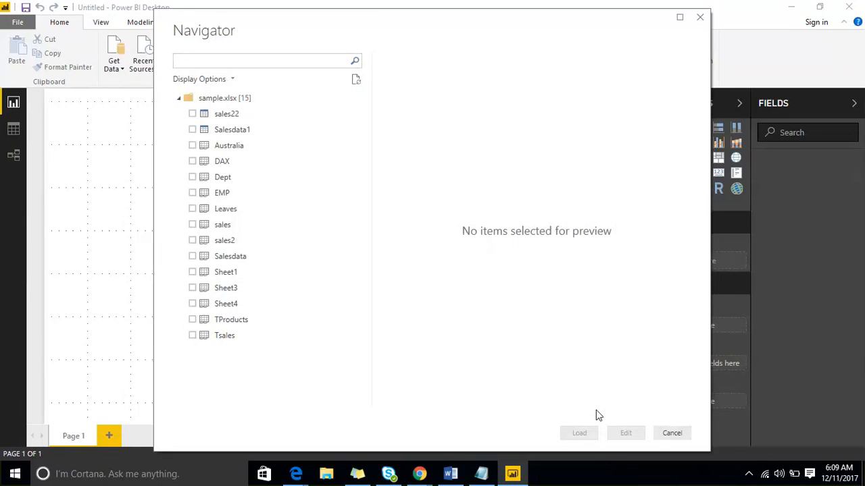
Select the Salesdata, EMP and Dept sheets of sample.xlsx and load them into the report
click(192, 258)
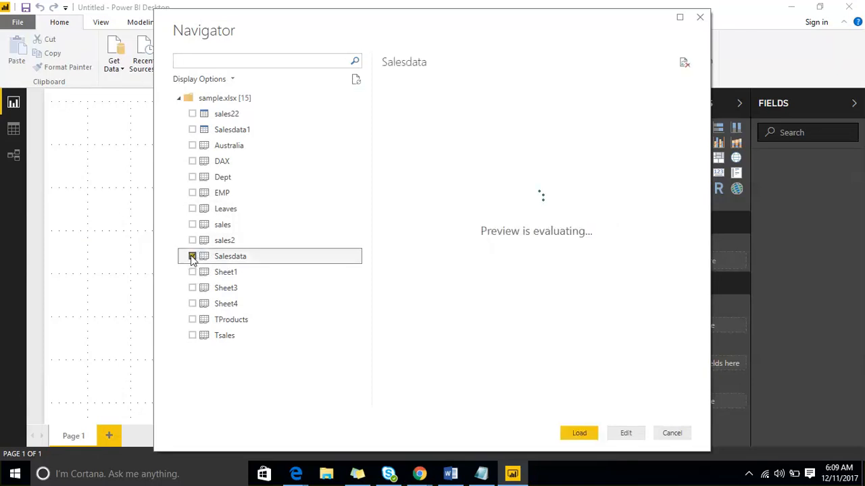
click(192, 192)
click(192, 177)
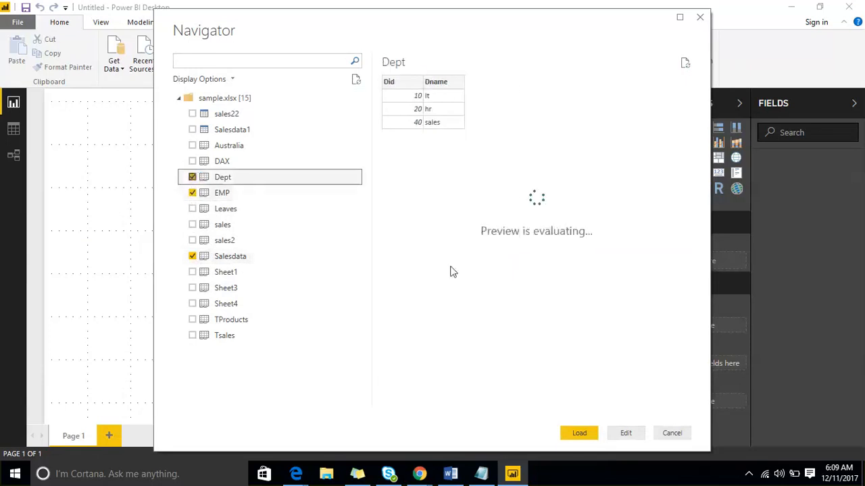
click(580, 433)
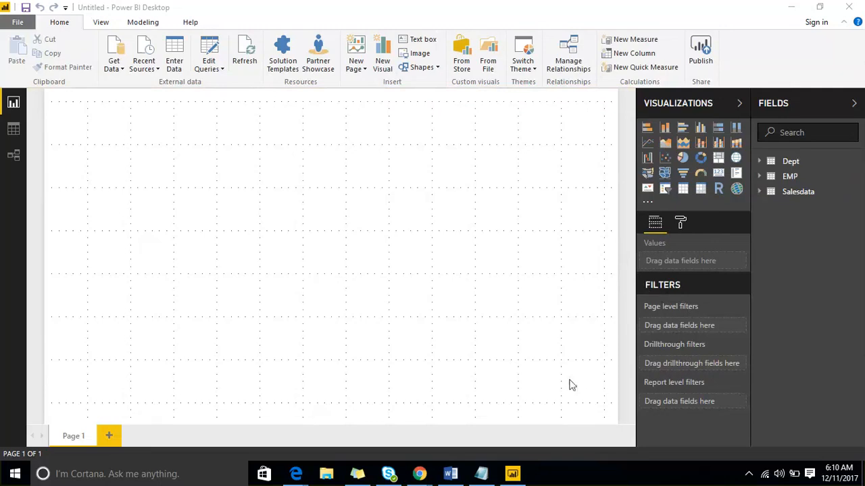
Switch to Notepad and add two attendees' first names on separate lines below the existing audio notes
click(481, 474)
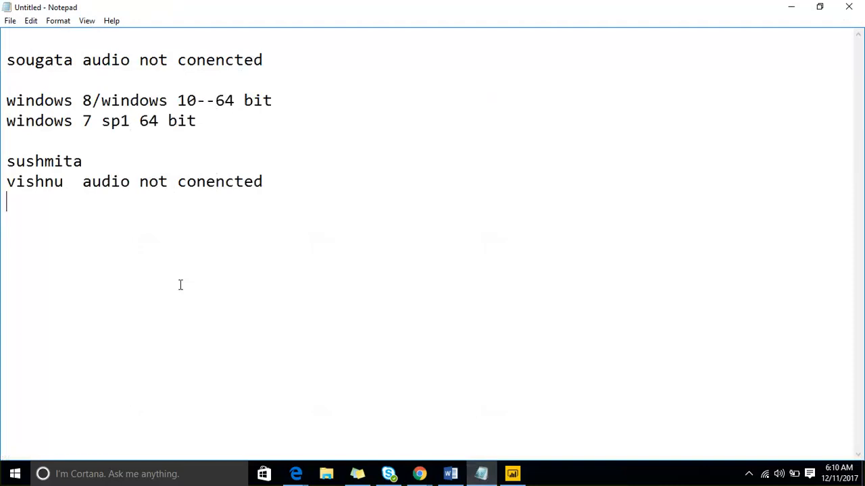
key(Return)
key(Return)
text(venkatesh)
key(Return)
text(su)
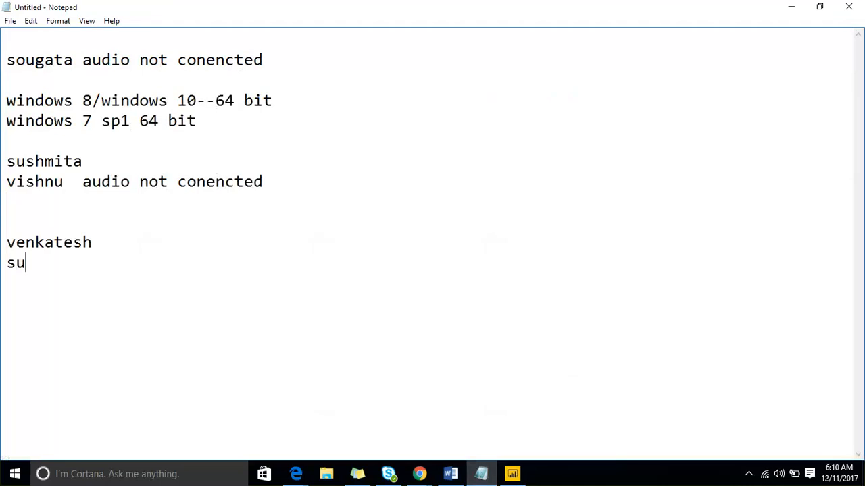
text(shmita)
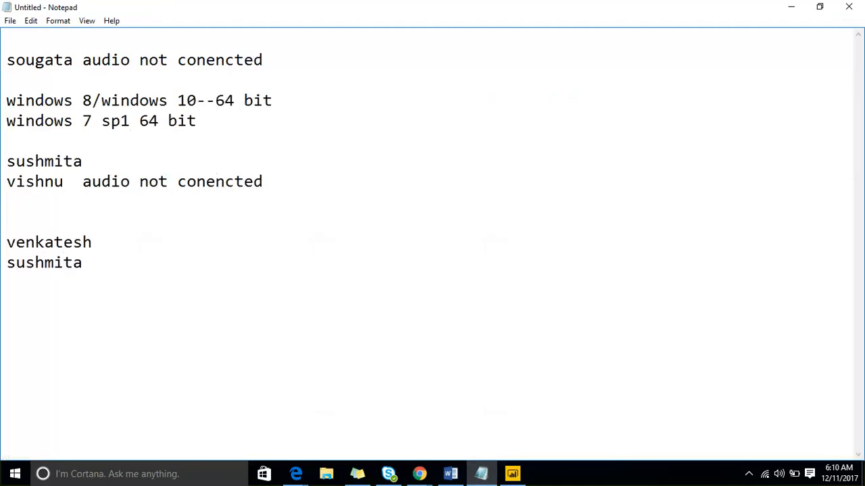
Add three more attendees' first names to the new list, one per line
key(Return)
text(sougata)
key(Return)
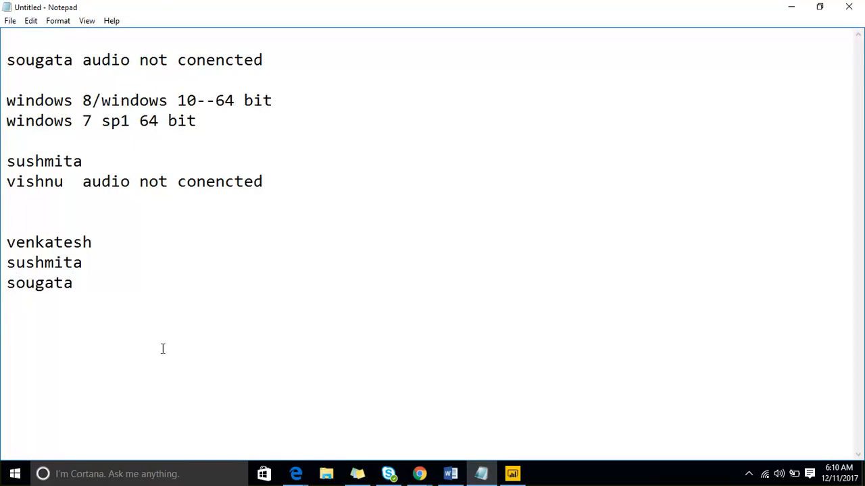
text(nagarjuna)
key(Return)
text(madhavi)
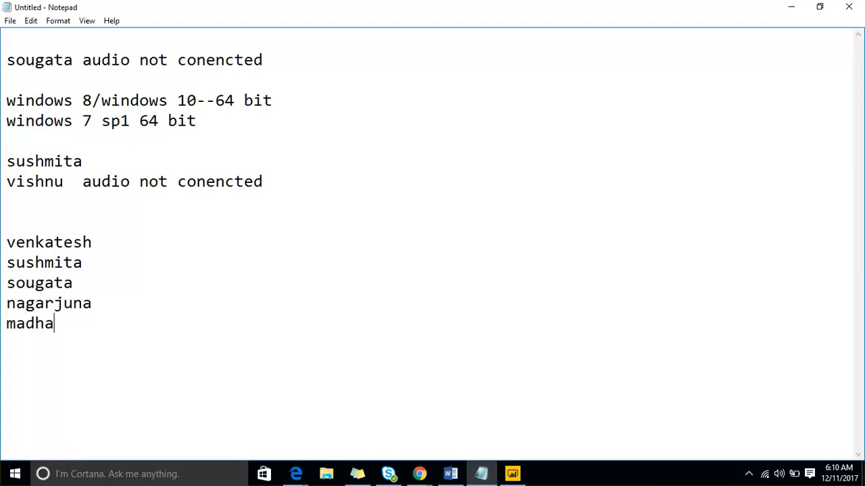
Add the line "your audio is not conencted" below the list of names and minimize Notepad
key(Return)
key(Return)
text(your)
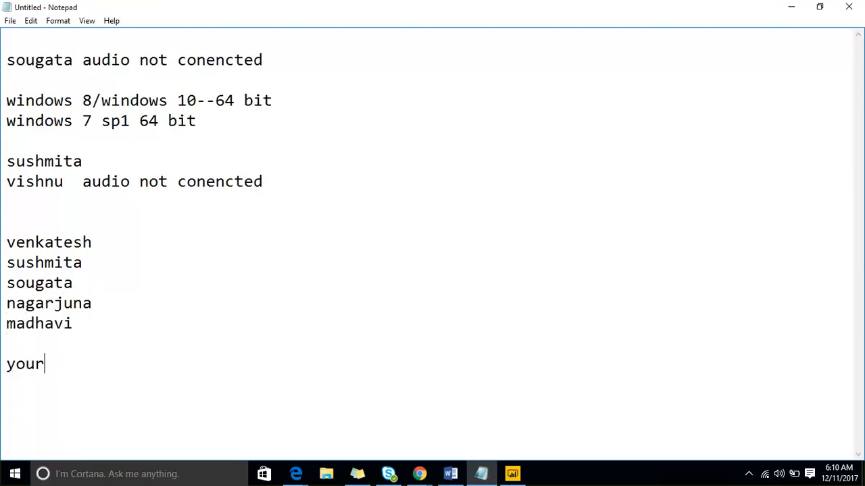
text( audio is no)
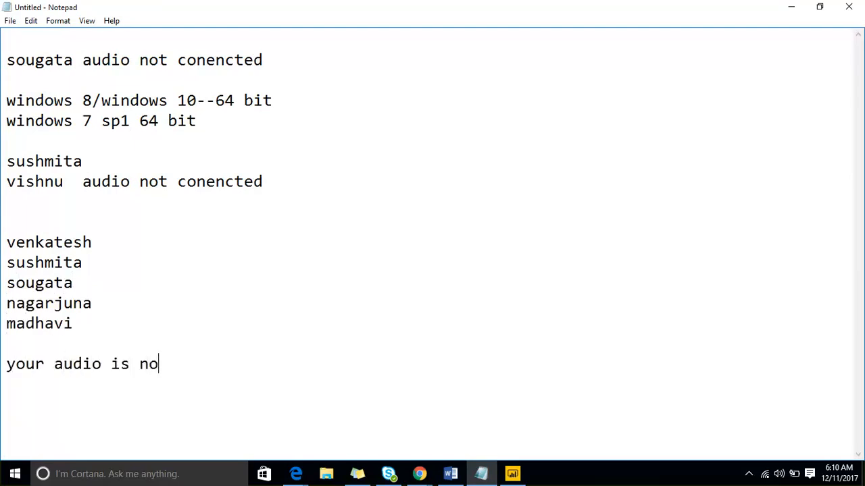
text(t conencted)
key(Return)
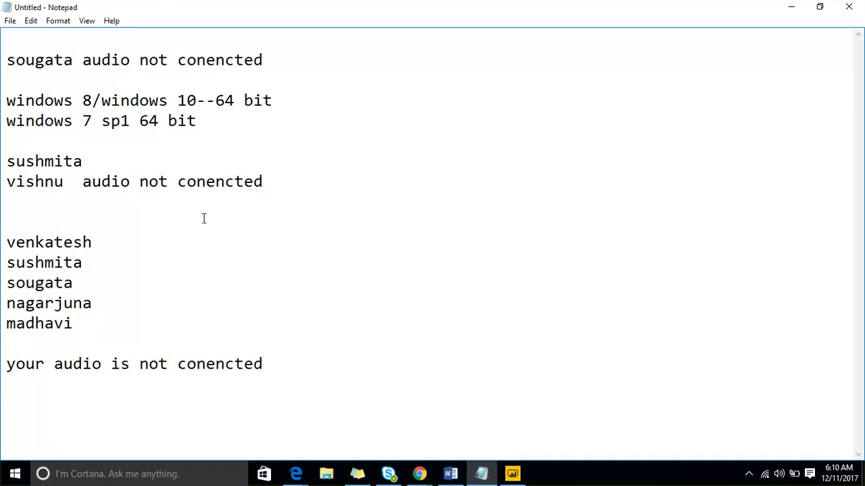
click(789, 8)
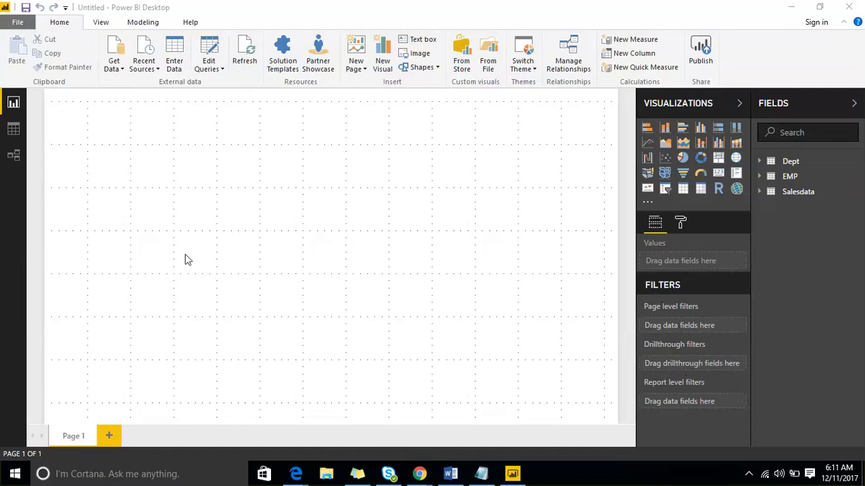
Import the DAX sheet from the sample Excel workbook on the Desktop and load it into the report
click(121, 71)
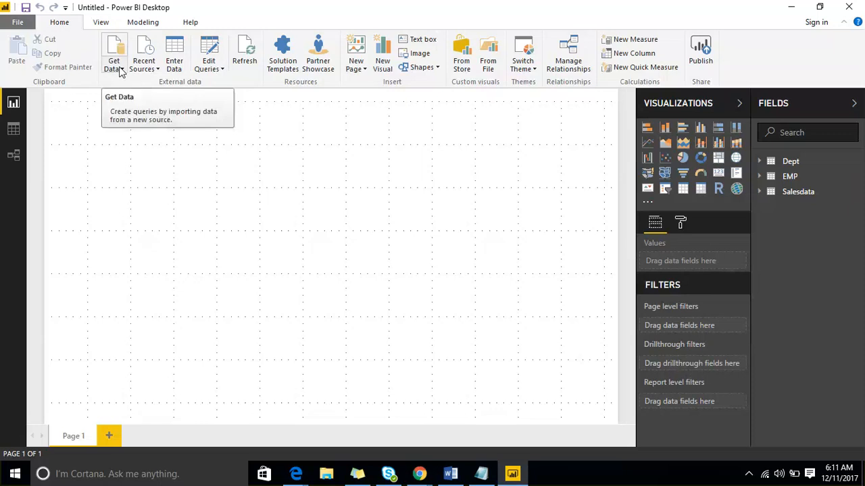
click(120, 70)
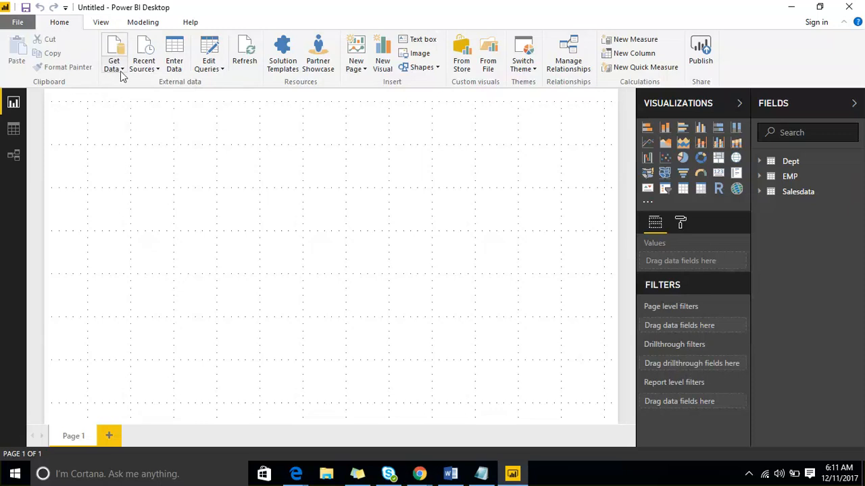
click(121, 70)
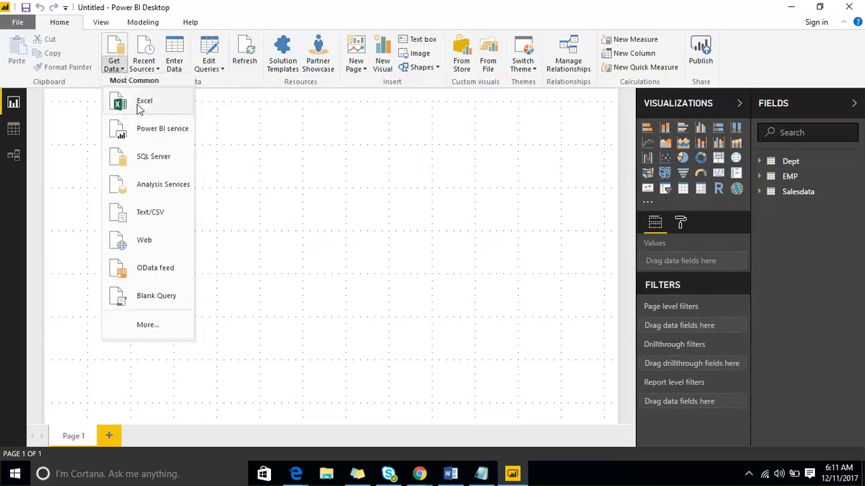
click(140, 106)
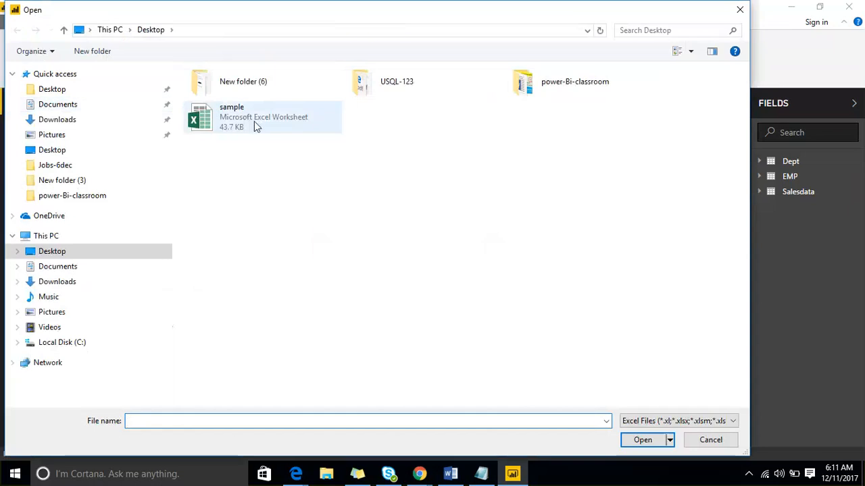
click(291, 128)
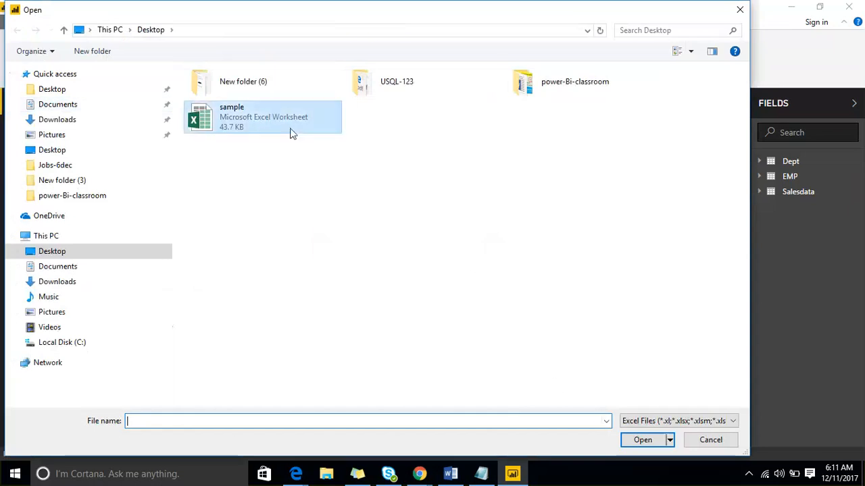
click(632, 440)
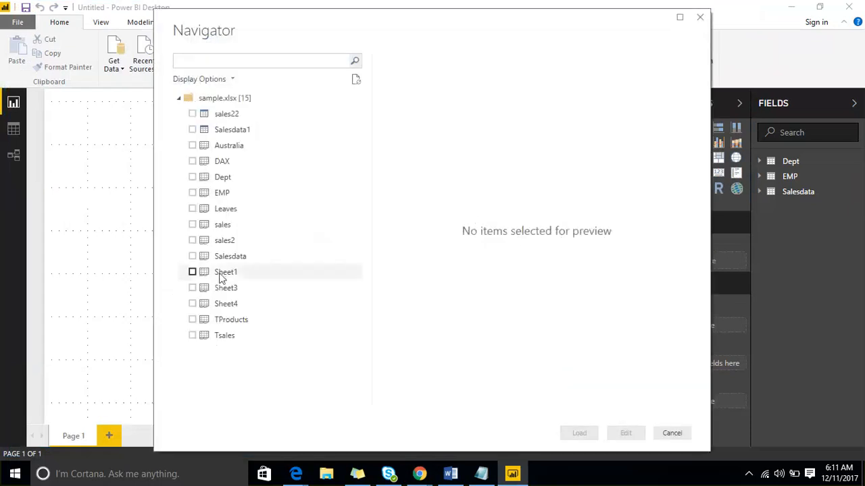
click(193, 162)
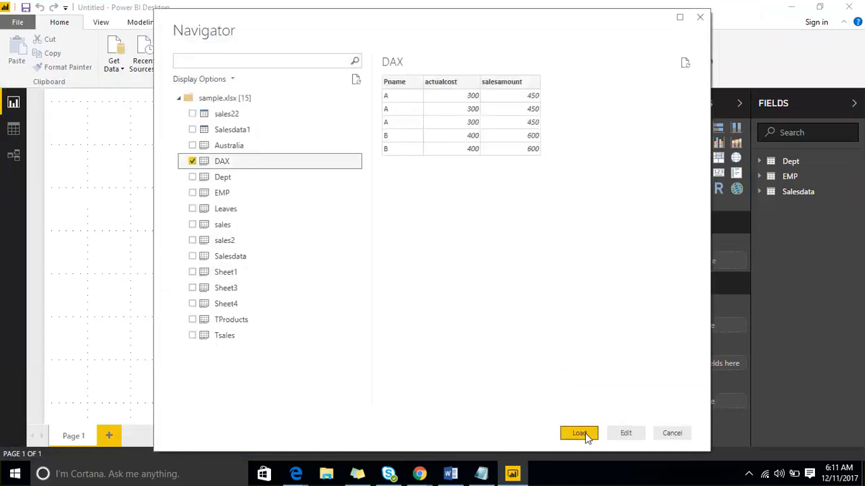
click(583, 433)
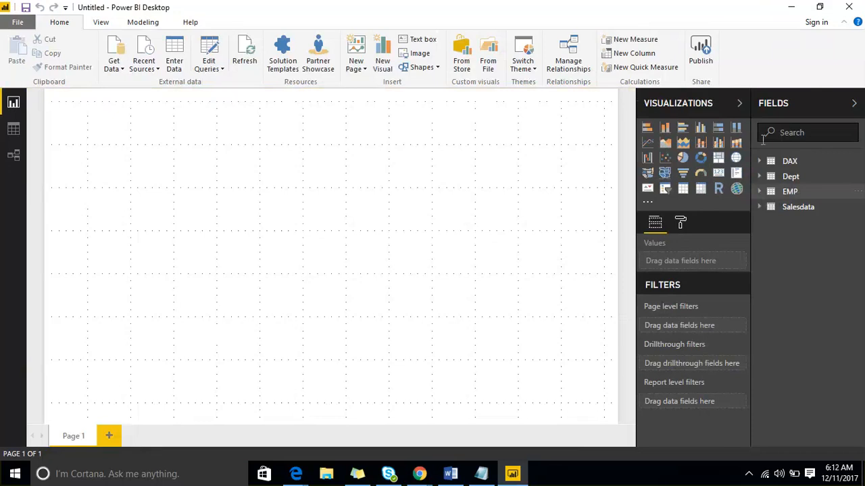
Collapse the Fields and Visualizations panes and expand both again
click(795, 103)
click(824, 103)
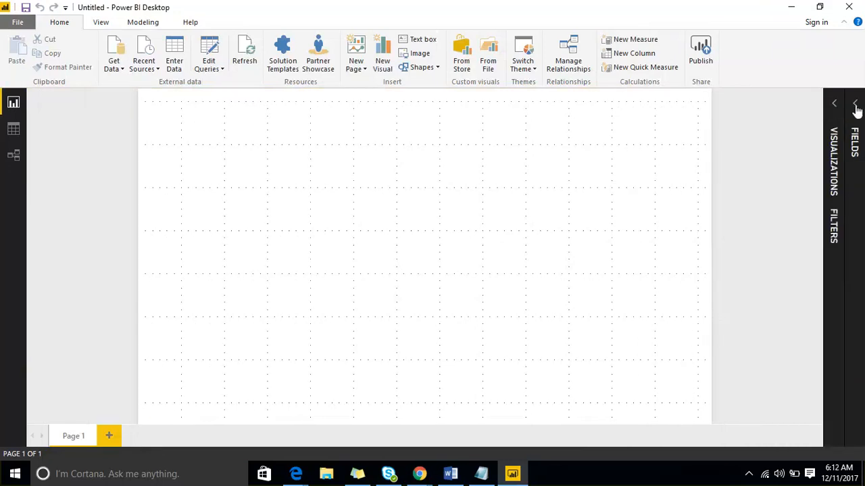
click(855, 105)
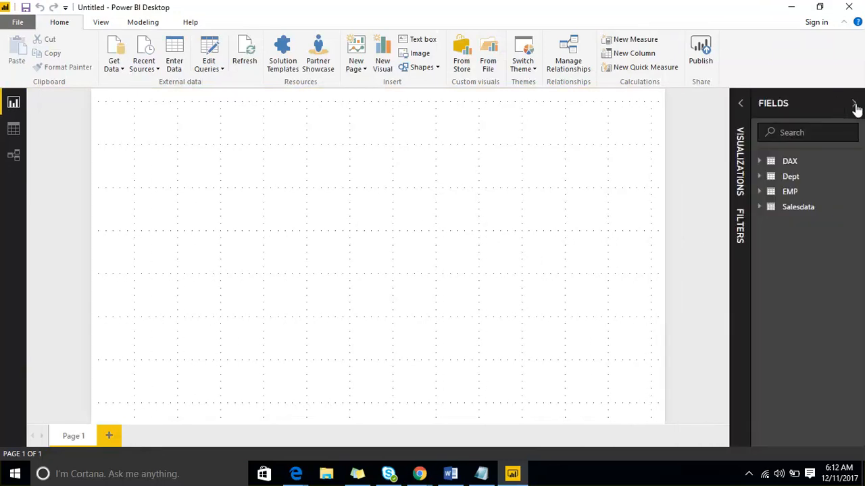
click(741, 104)
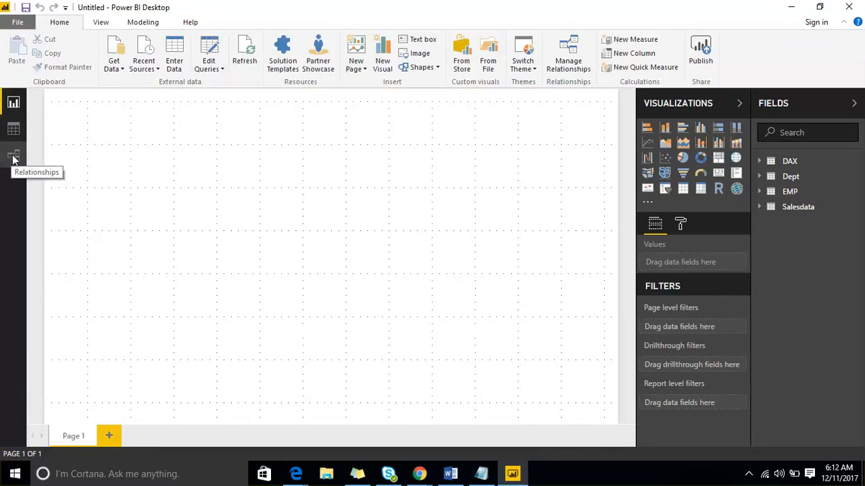
Collapse the Visualizations pane and examine the fields inside the DAX, Dept, EMP and Salesdata tables
click(854, 104)
click(832, 104)
click(854, 106)
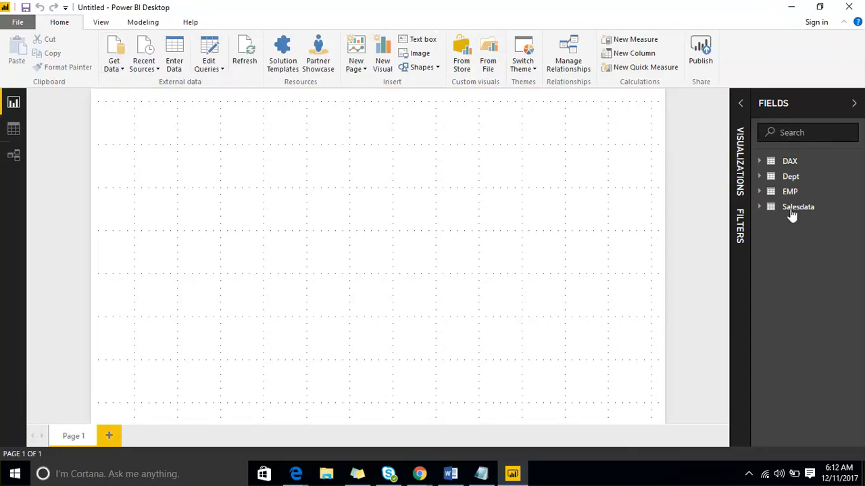
click(757, 164)
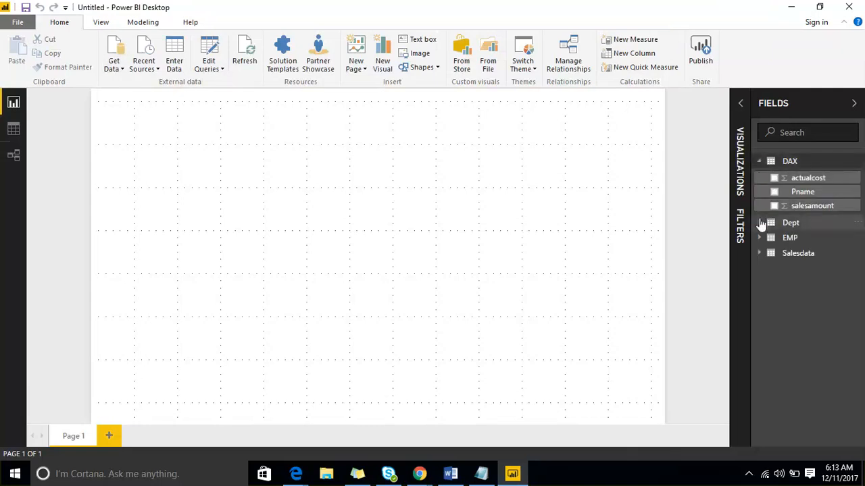
click(760, 222)
click(759, 270)
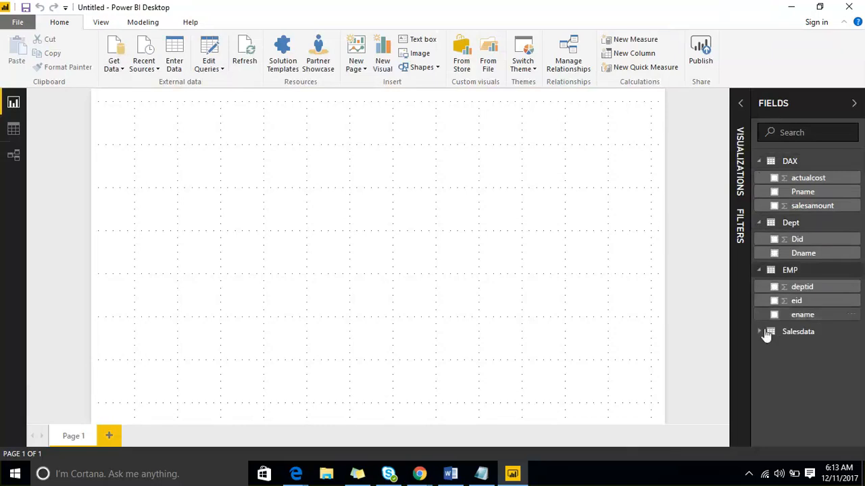
click(758, 331)
scroll(814, 203, down, 3)
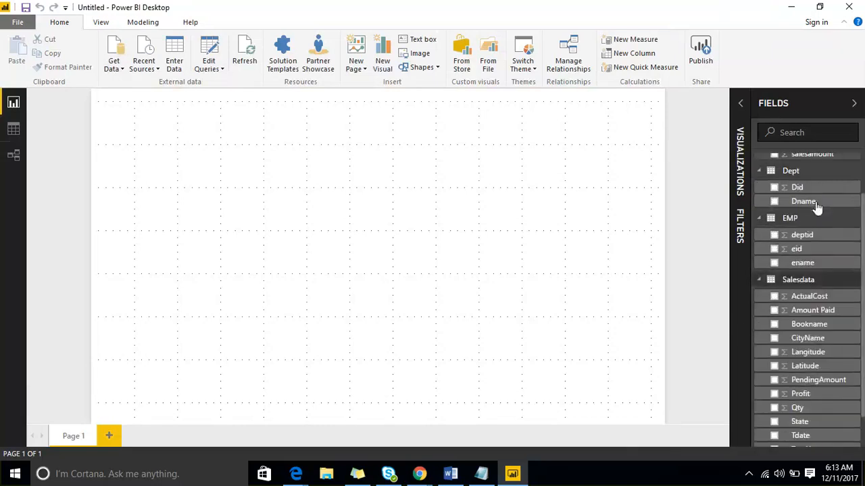
Hide the gridlines on the report canvas and bring the Visualizations and Fields panes back into view
click(810, 106)
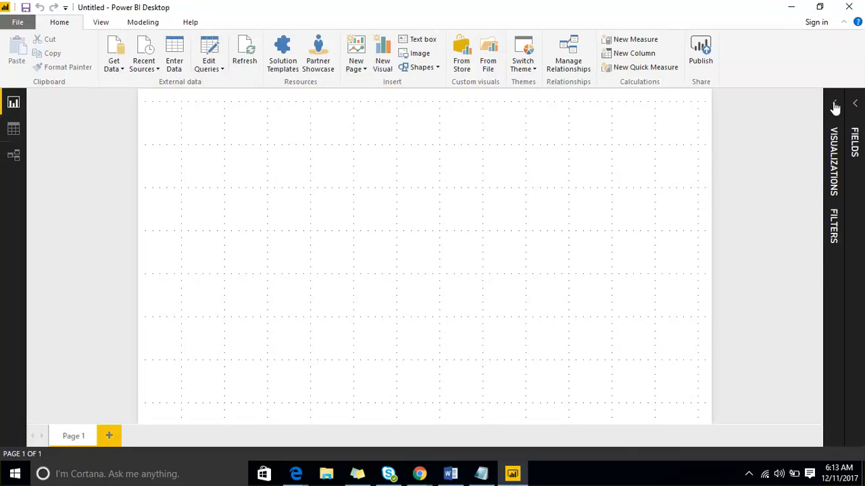
click(834, 107)
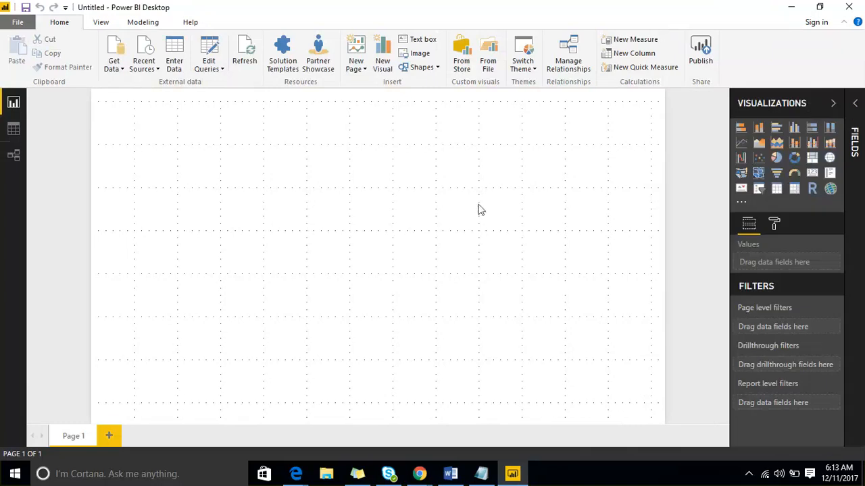
click(100, 25)
click(70, 40)
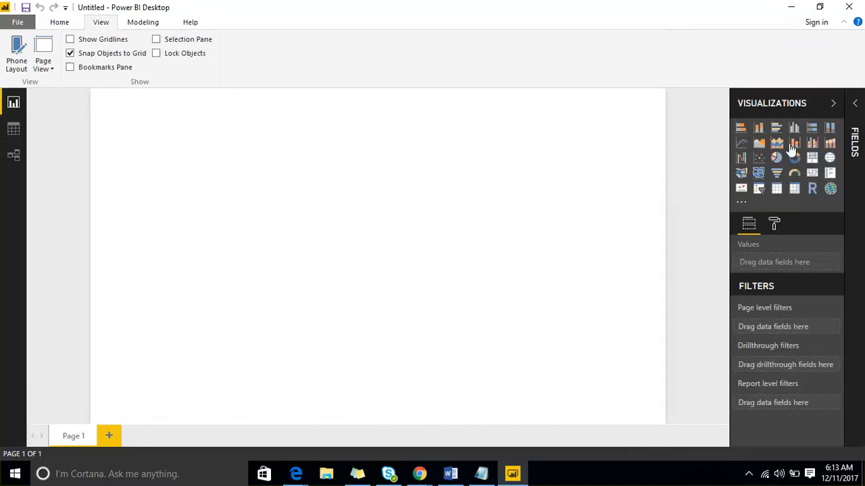
click(854, 106)
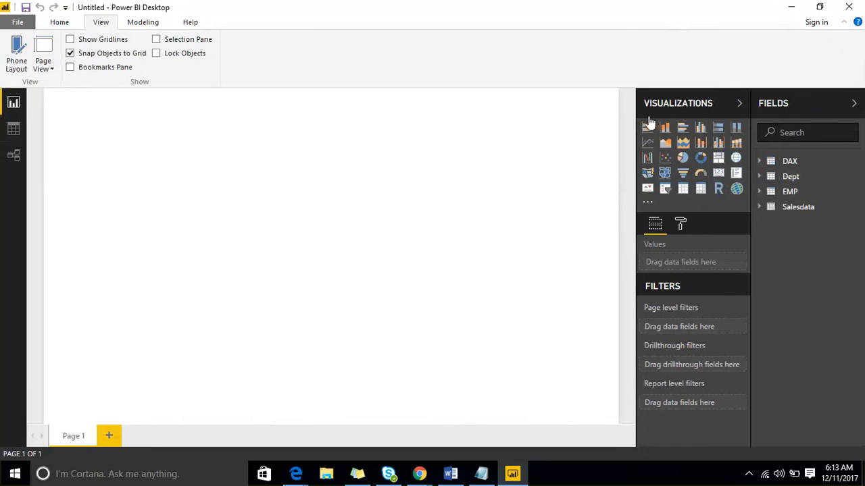
click(739, 105)
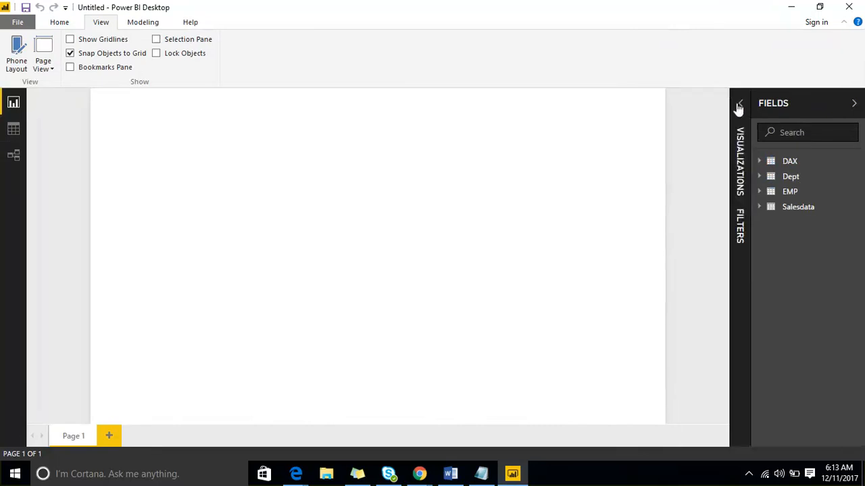
click(739, 105)
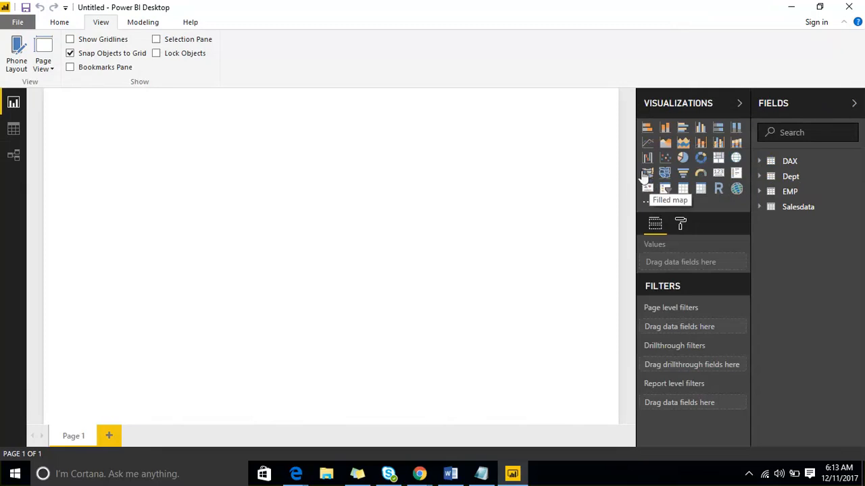
Add a clustered bar chart of Amount Paid by CityName from Salesdata and enlarge it on the canvas
click(683, 130)
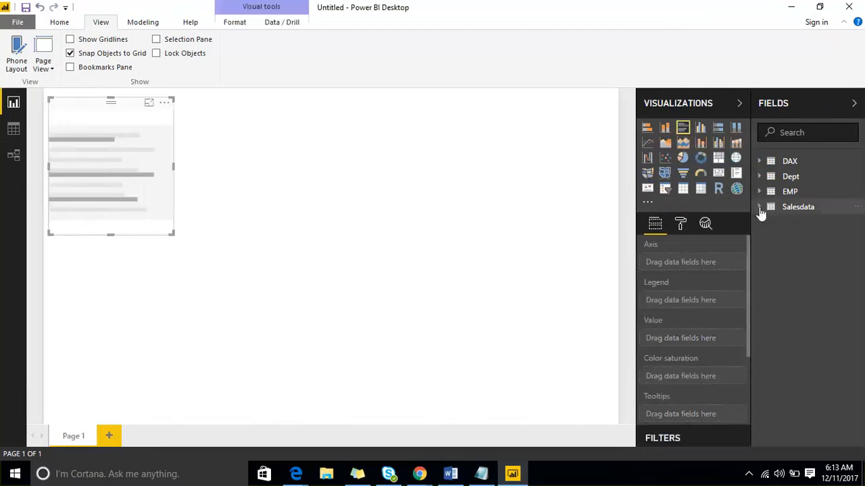
click(760, 207)
drag(817, 270, 84, 177)
drag(812, 237, 135, 181)
drag(173, 236, 250, 329)
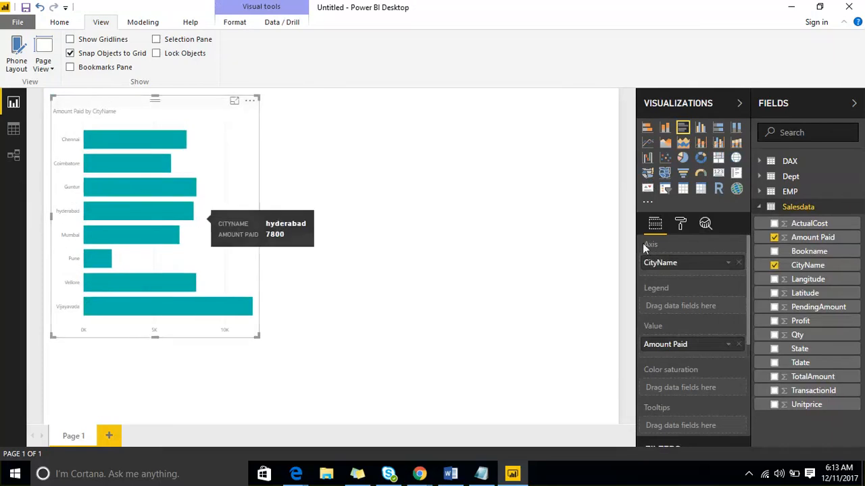
Turn on data labels for the bar chart and increase their text size
click(680, 224)
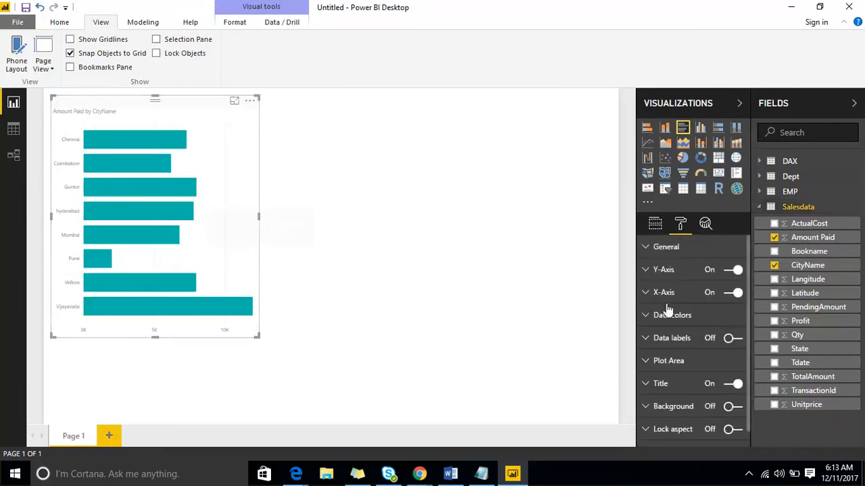
click(735, 338)
click(645, 338)
scroll(703, 351, down, 3)
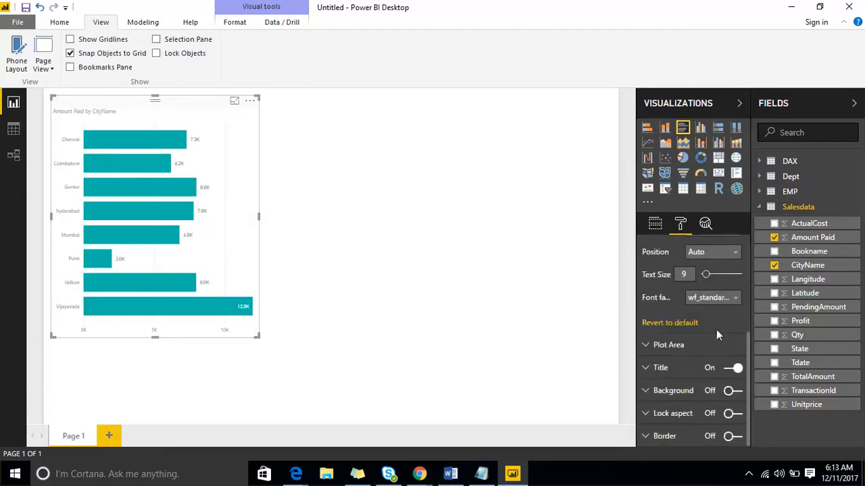
click(713, 271)
scroll(672, 274, up, 5)
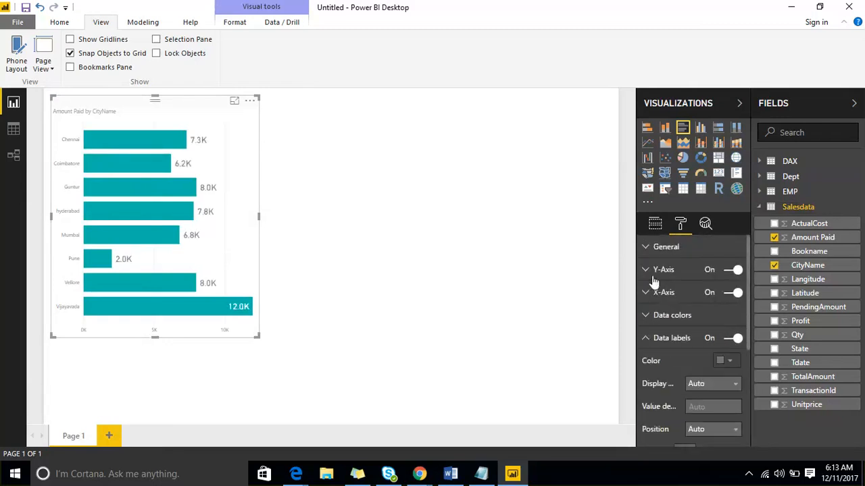
Increase the text size of the bar chart's Y-axis and X-axis and enlarge the chart to fit the full city names
click(662, 270)
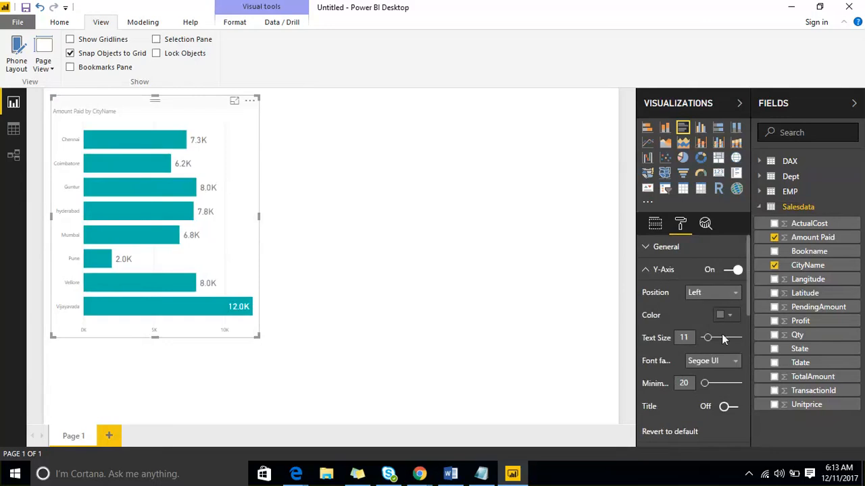
click(721, 334)
click(646, 276)
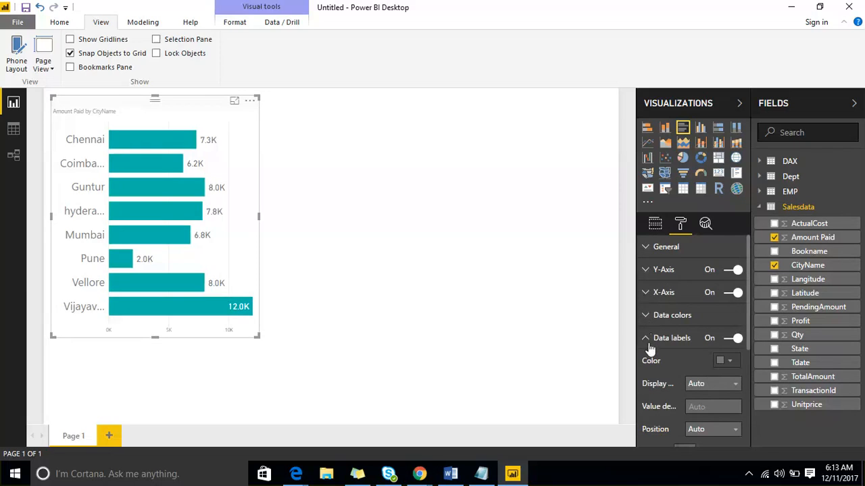
click(645, 293)
drag(706, 405, 720, 406)
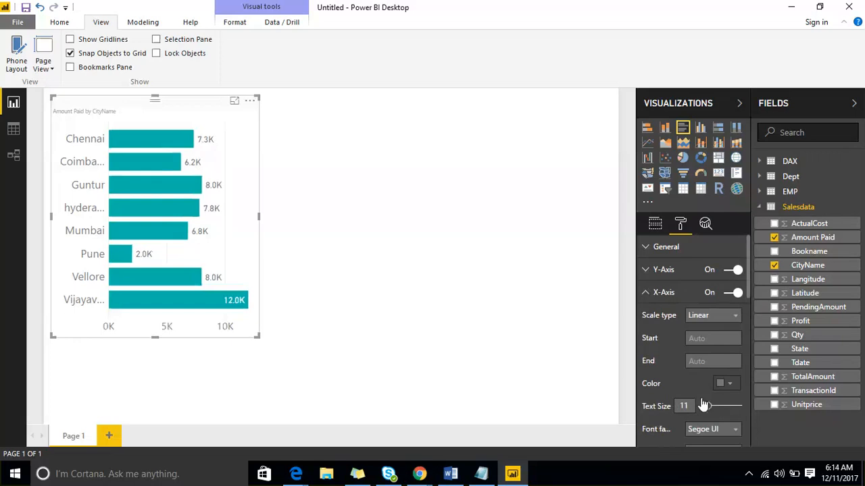
drag(257, 335, 333, 360)
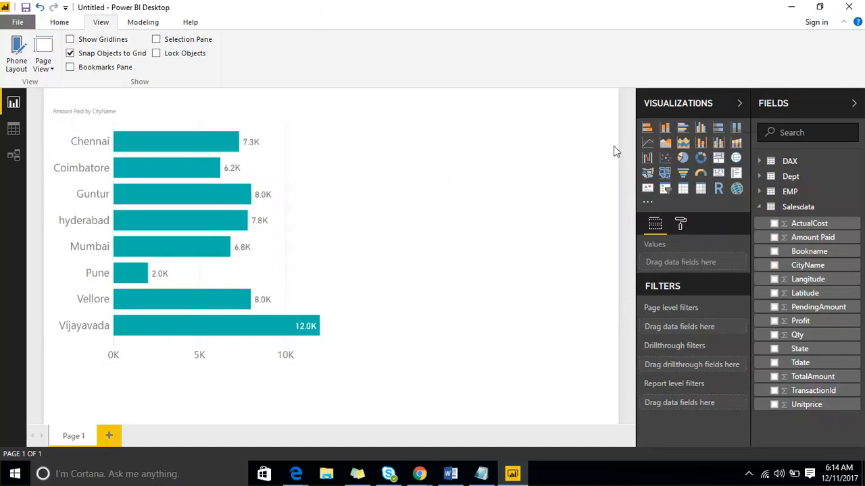
Add a donut chart of Amount Paid by Bookname beside the bar chart and enlarge it
click(701, 159)
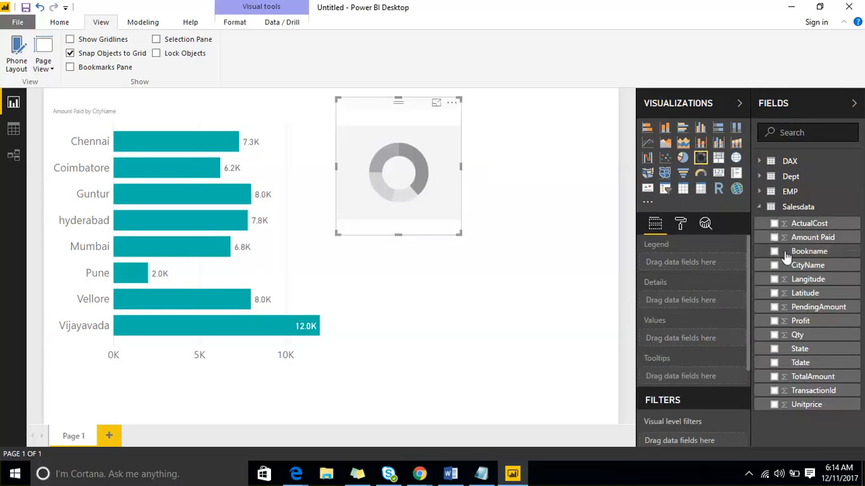
drag(786, 257, 399, 173)
drag(813, 238, 426, 177)
drag(461, 234, 511, 264)
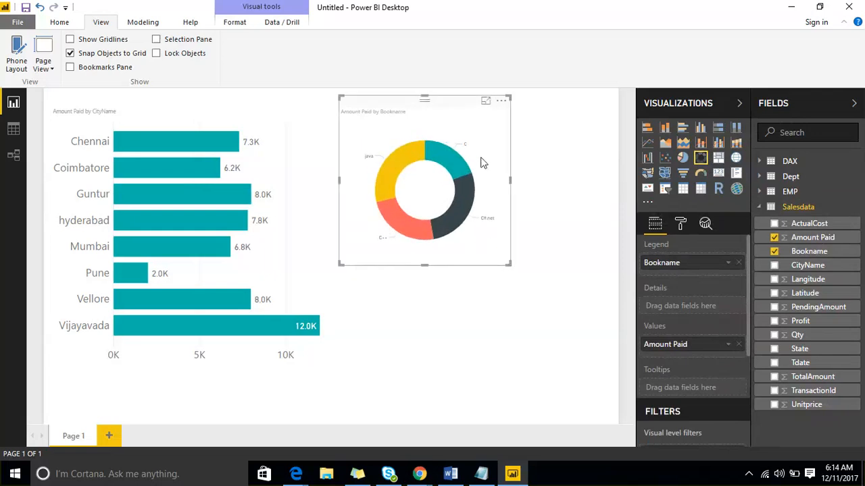
click(681, 226)
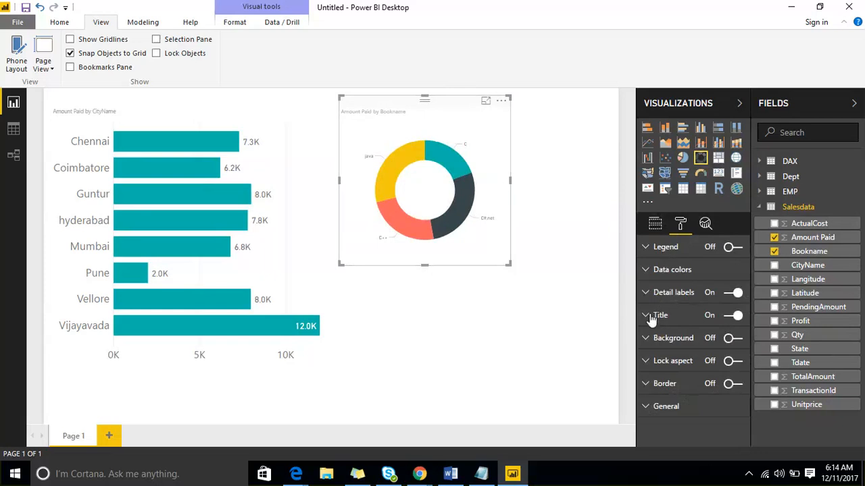
drag(507, 264, 545, 294)
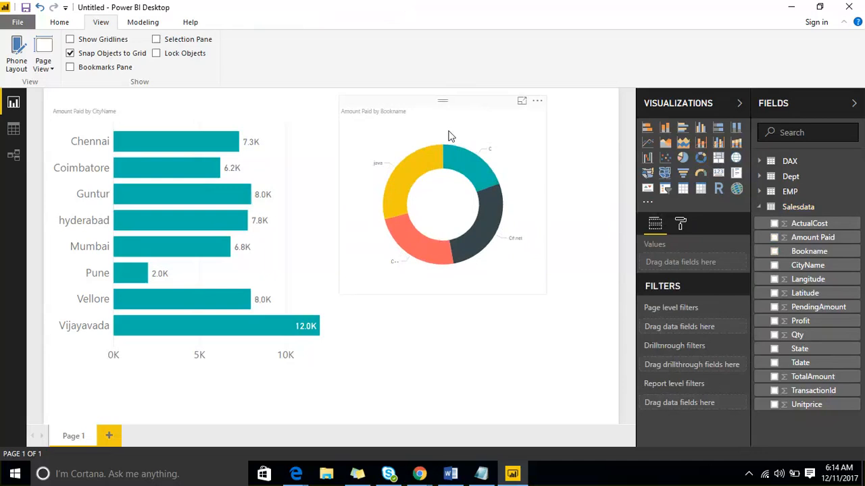
Add a second blank page to the report
click(114, 437)
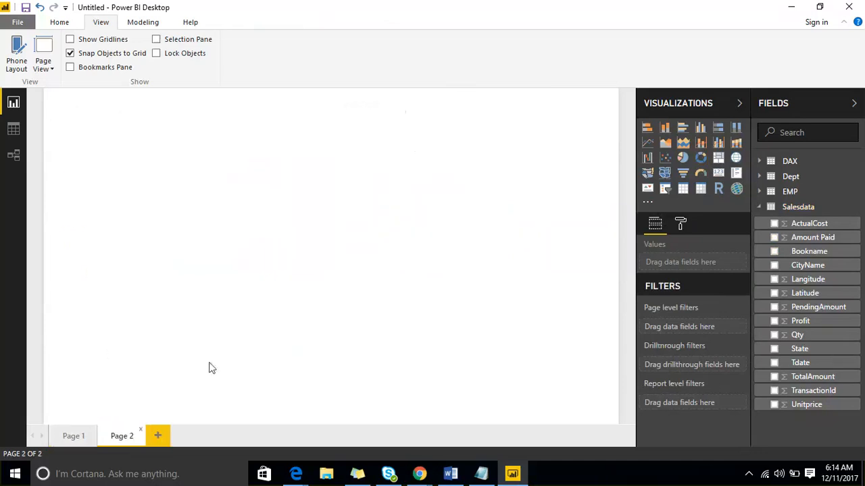
Add a pie chart of Amount Paid by Bookname to Page 2
click(682, 158)
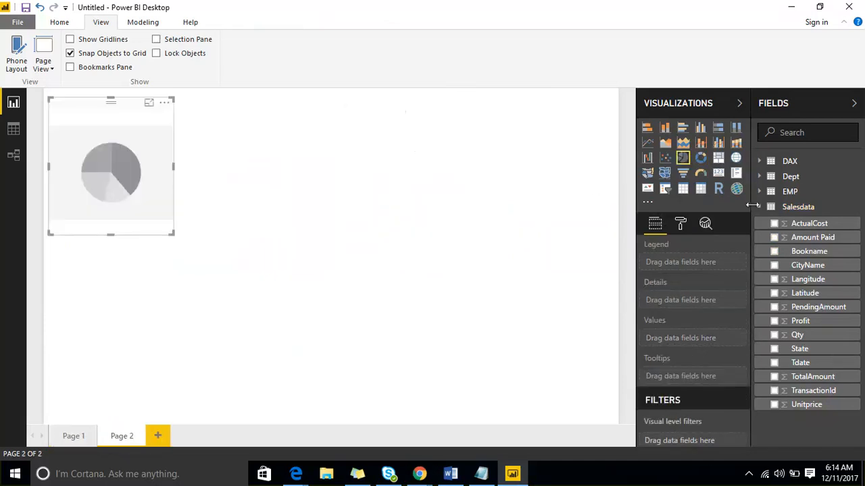
drag(777, 252, 112, 165)
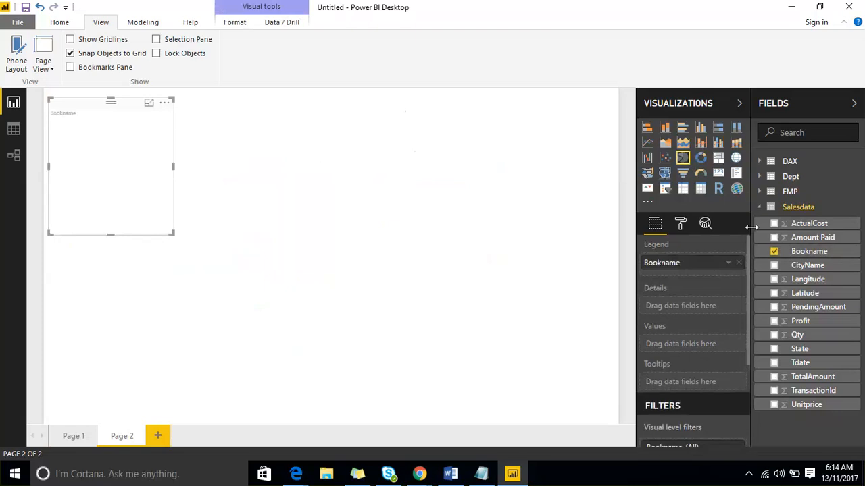
mouse_move(813, 238)
mouse_down()
mouse_move(170, 222)
mouse_move(110, 189)
mouse_up()
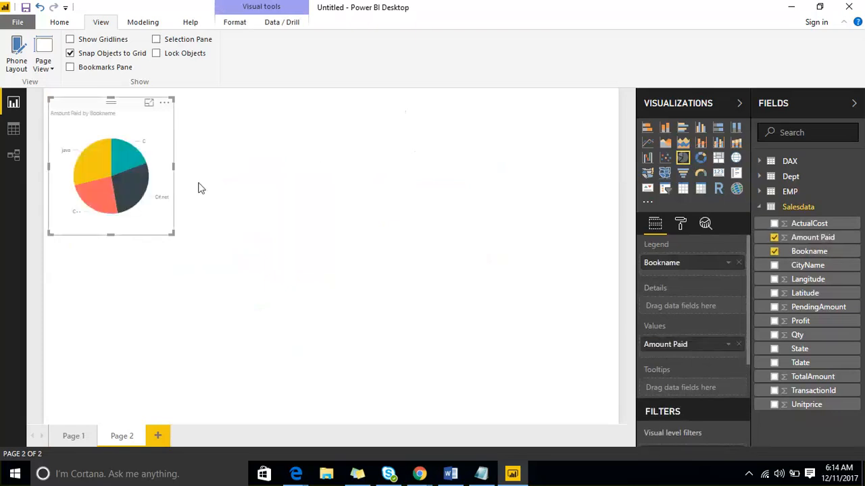
Add a donut chart of PendingAmount by State and move it to the free area beside the pie chart
click(411, 185)
click(701, 163)
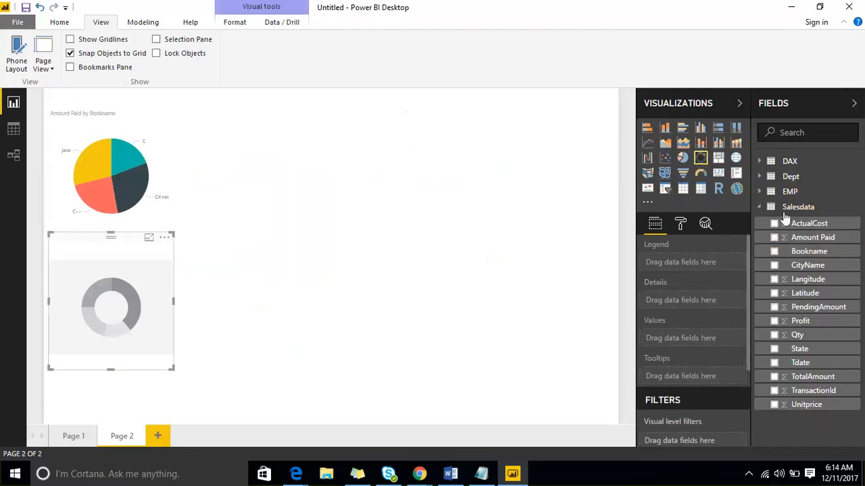
click(774, 349)
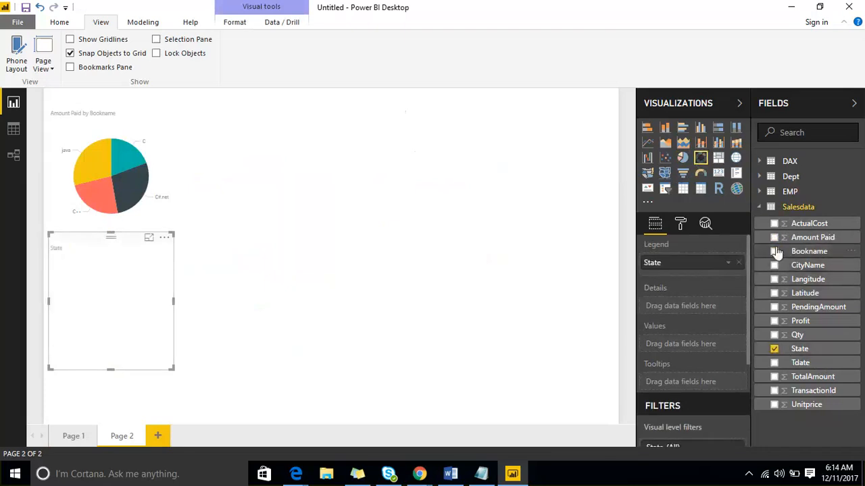
click(774, 308)
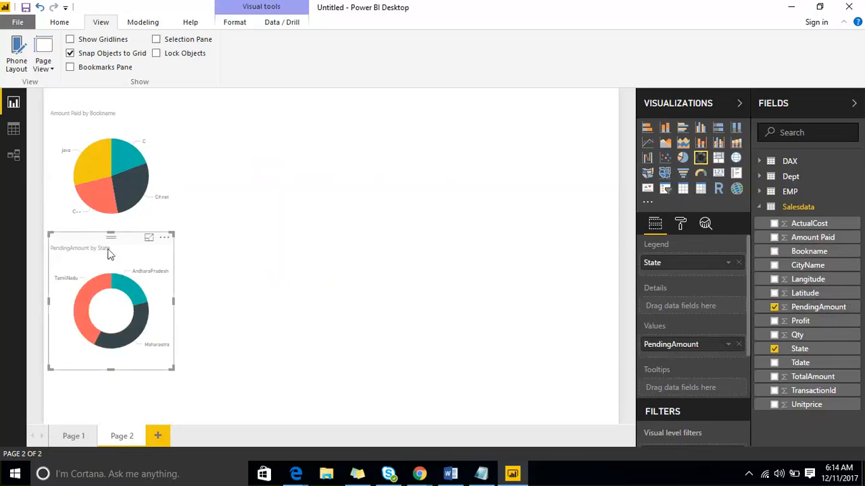
mouse_move(111, 245)
mouse_down()
mouse_move(444, 170)
mouse_move(453, 145)
mouse_up()
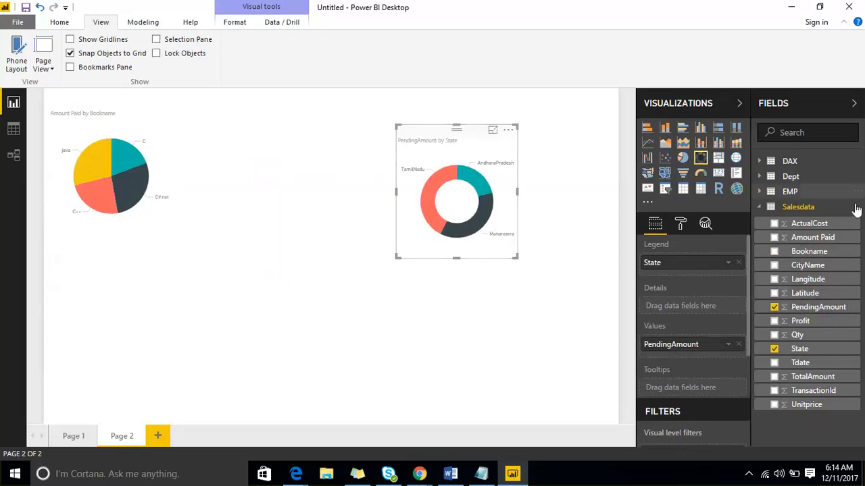
Add Bookname as the donut chart's details and enlarge the chart
click(774, 252)
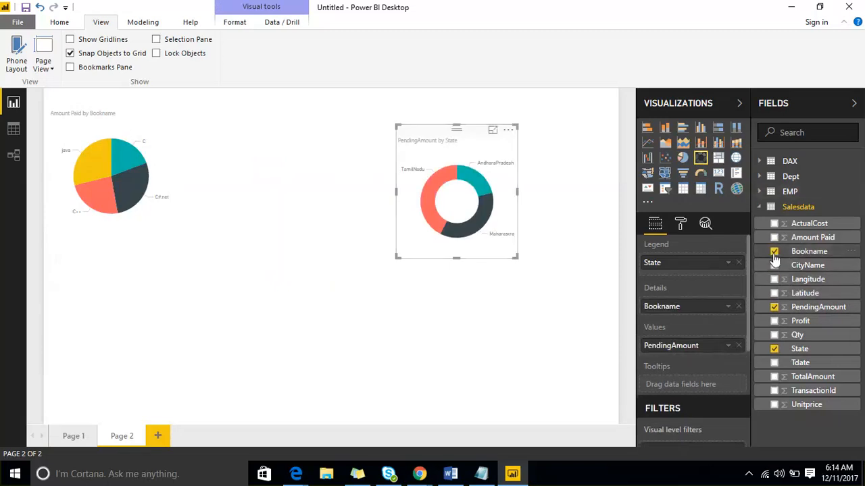
drag(514, 257, 573, 321)
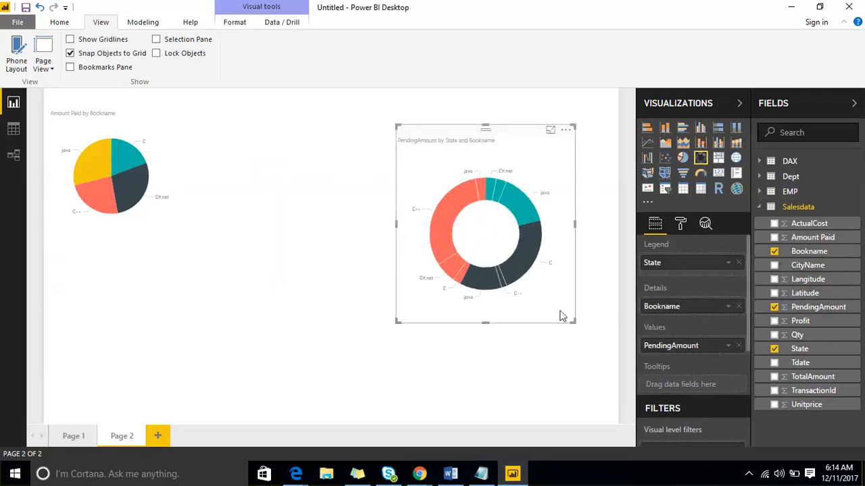
mouse_move(520, 269)
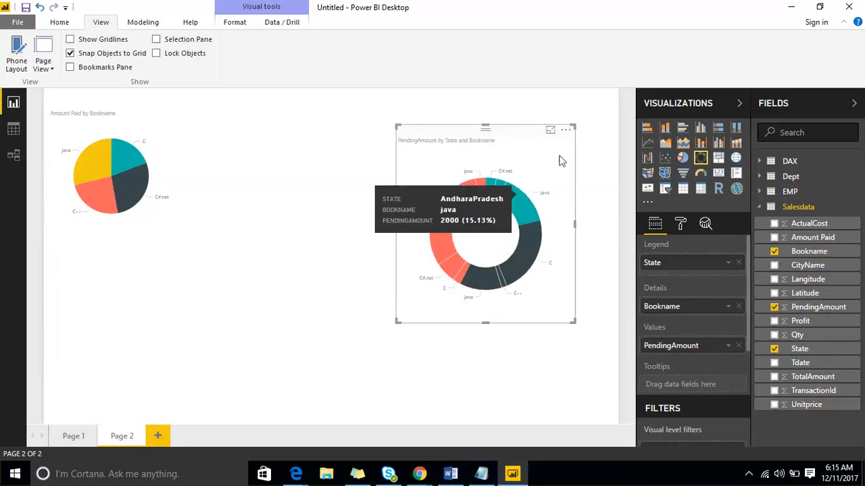
Collapse the Visualizations and Fields panes, reopen only the Visualizations pane, and deselect the donut chart
click(680, 227)
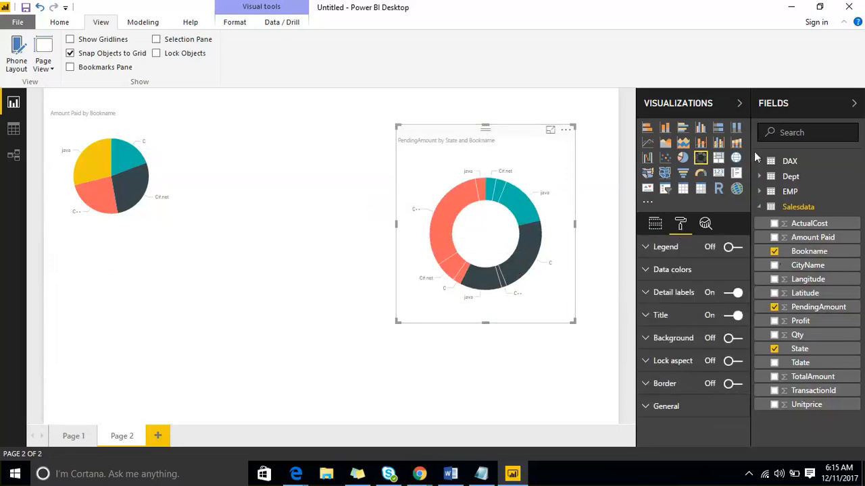
click(814, 111)
click(815, 110)
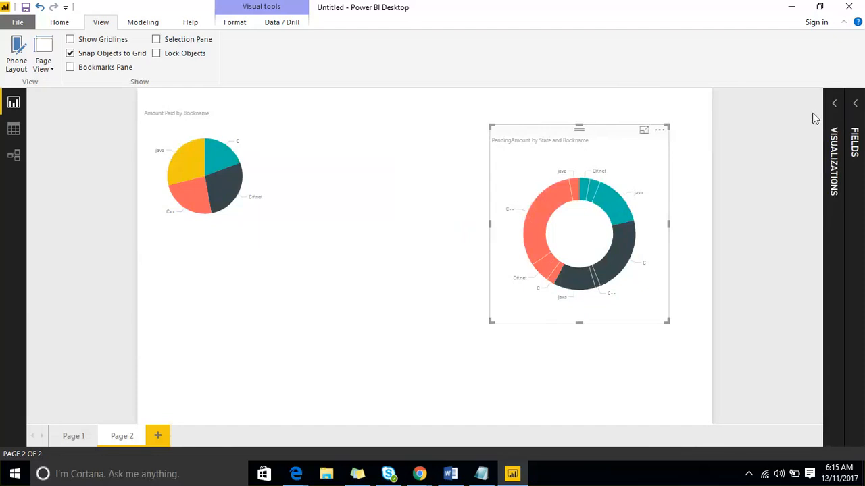
click(833, 104)
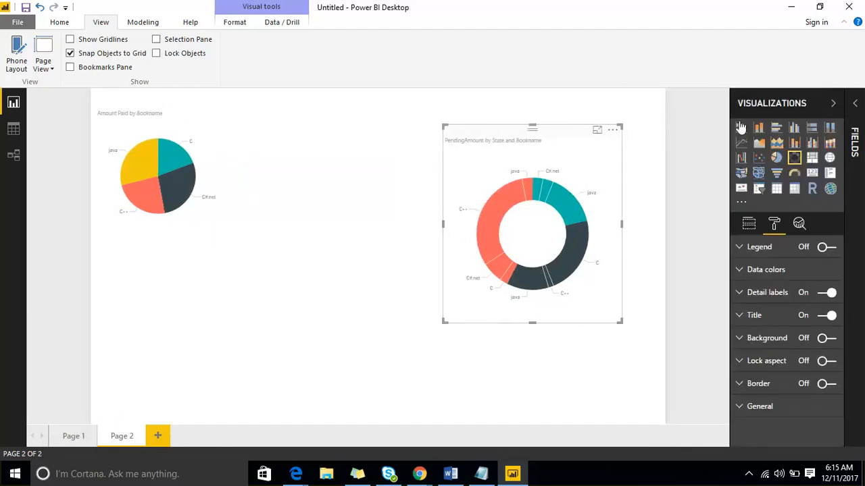
click(829, 107)
click(830, 106)
click(371, 230)
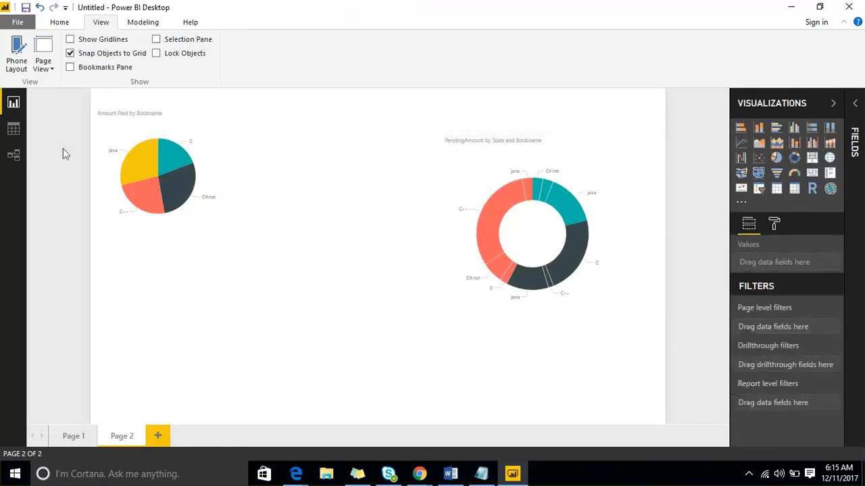
Look at the Data view and the Relationships view of the loaded tables, and return to the Report view
click(14, 130)
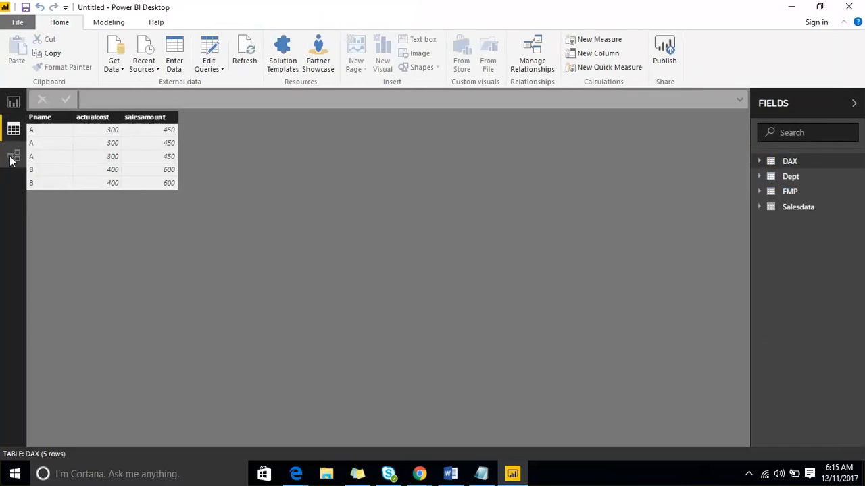
click(11, 156)
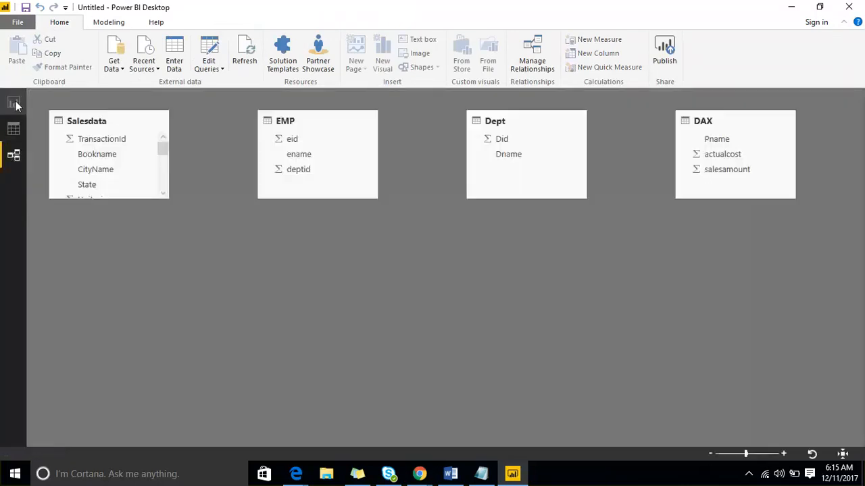
click(13, 103)
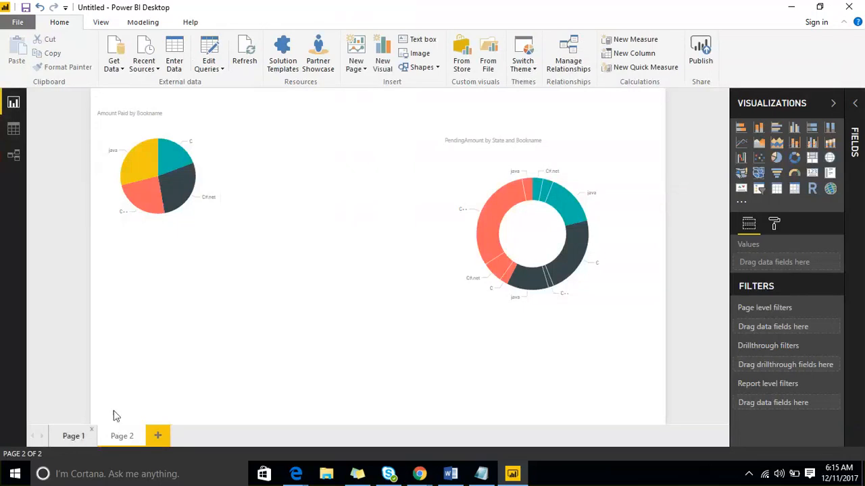
Add two more blank pages, Page 3 and Page 4, to the report
click(158, 436)
click(208, 437)
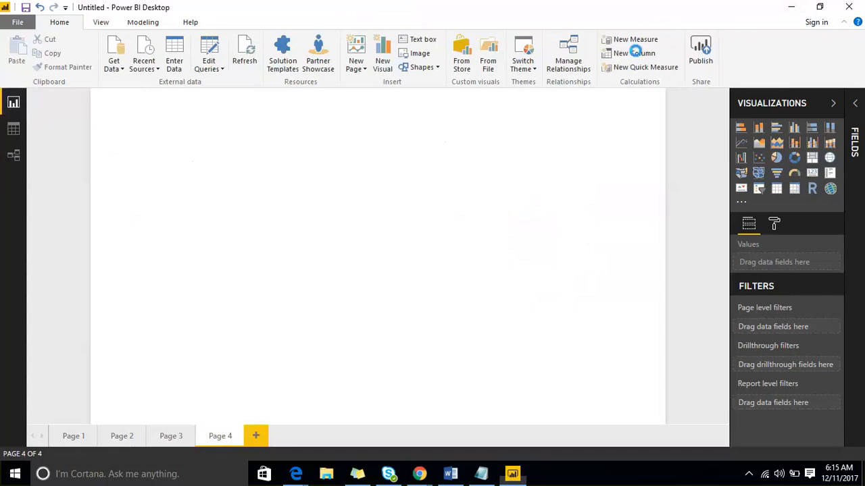
drag(32, 110, 3, 92)
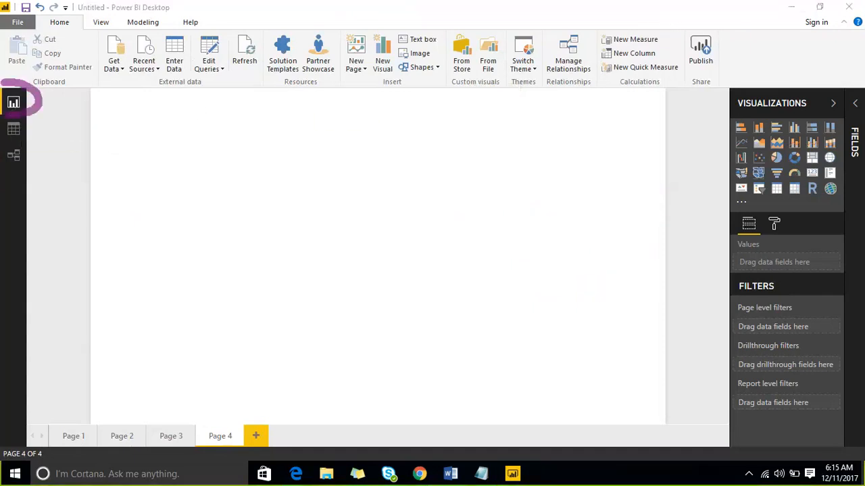
mouse_move(56, 432)
mouse_down()
mouse_move(102, 300)
mouse_move(372, 25)
mouse_move(779, 331)
mouse_move(581, 445)
mouse_move(68, 436)
mouse_move(43, 427)
mouse_up()
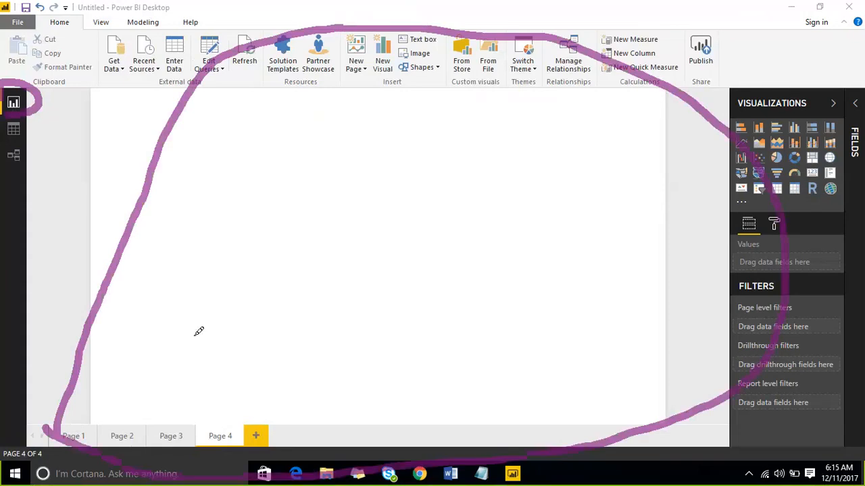
mouse_move(704, 107)
mouse_down()
mouse_move(792, 63)
mouse_move(861, 75)
mouse_move(858, 409)
mouse_move(811, 445)
mouse_move(724, 178)
mouse_move(715, 87)
mouse_up()
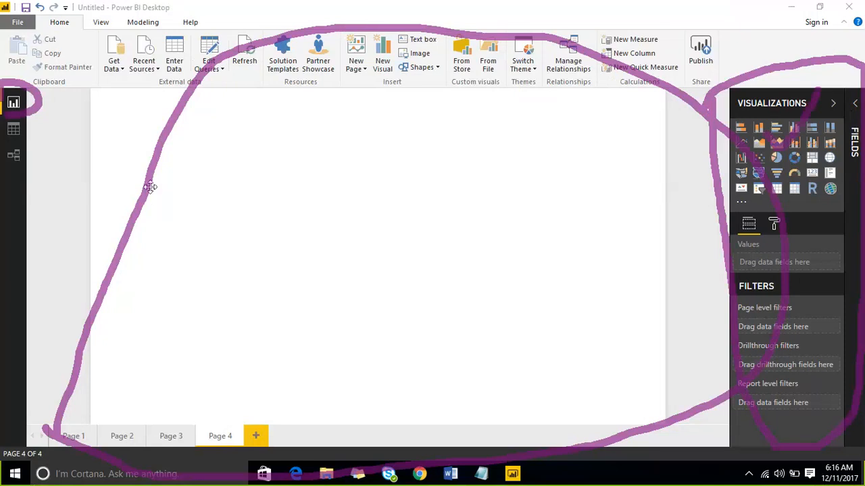
drag(215, 179, 313, 151)
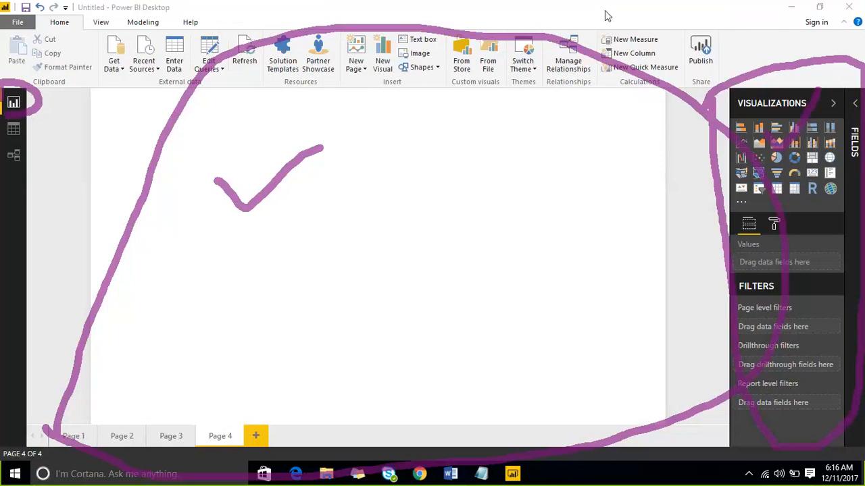
click(664, 13)
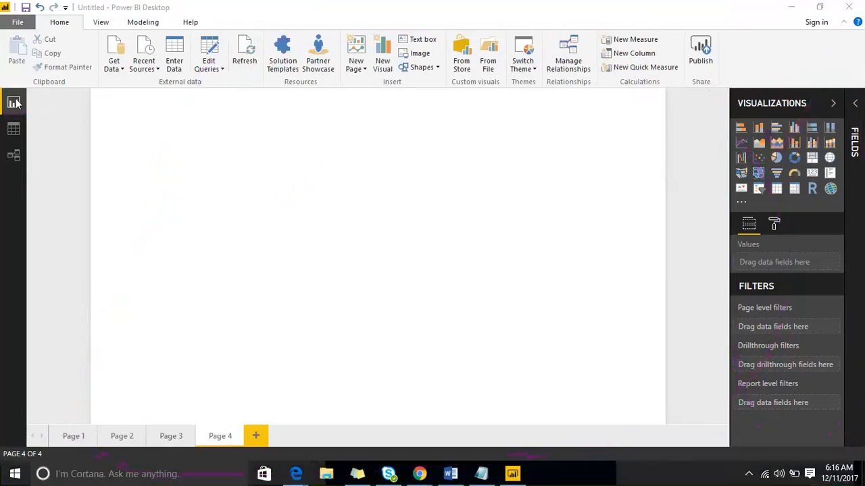
Review the contents of report pages 1 through 4 in turn
click(73, 436)
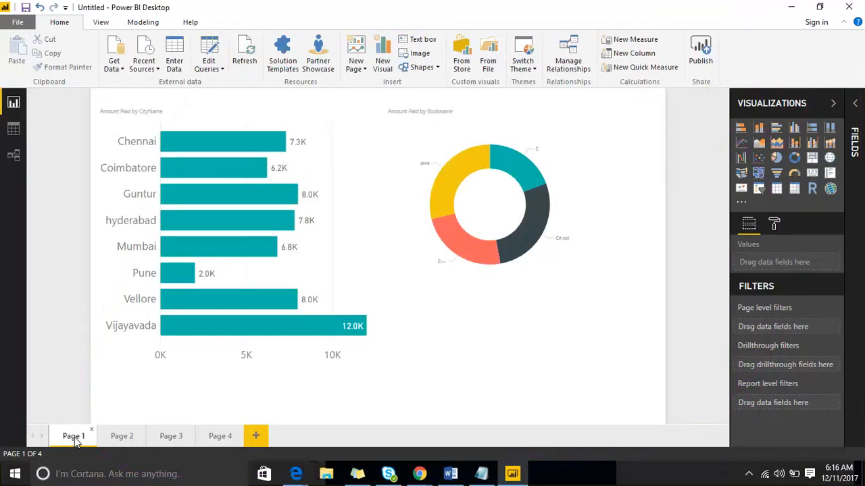
click(119, 436)
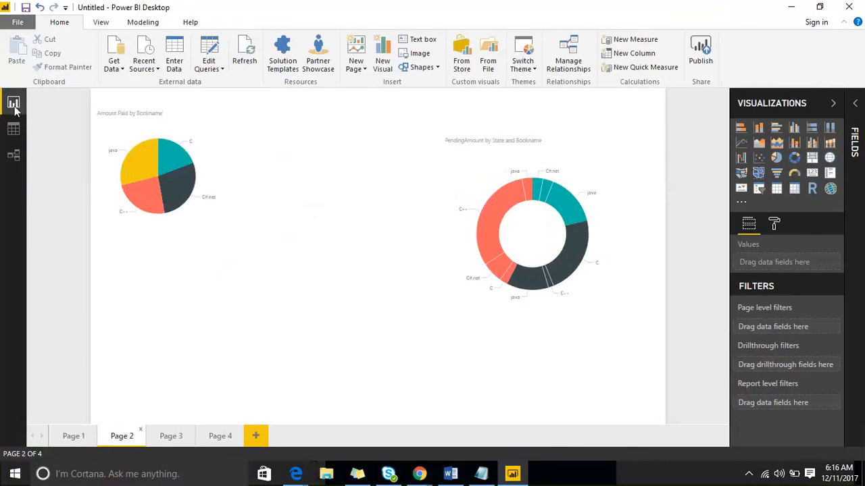
click(174, 439)
click(227, 436)
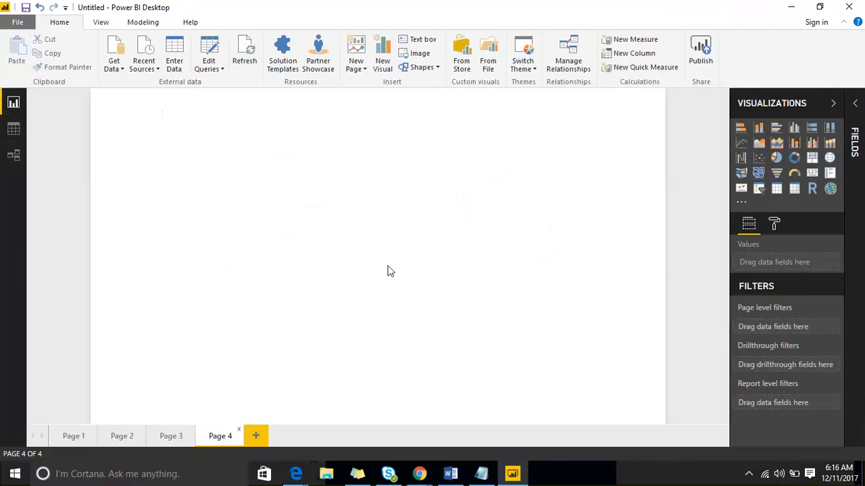
Look at the Data view, return to the Report view, and expand the Salesdata table to show its fields
click(12, 131)
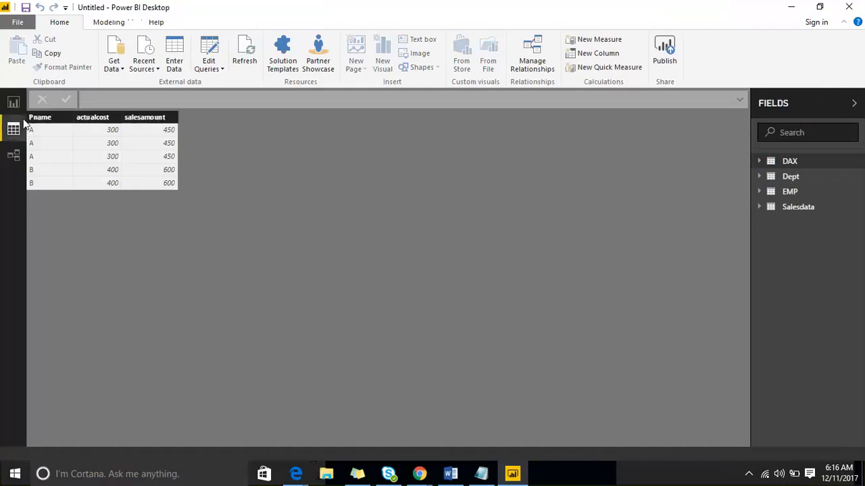
click(13, 102)
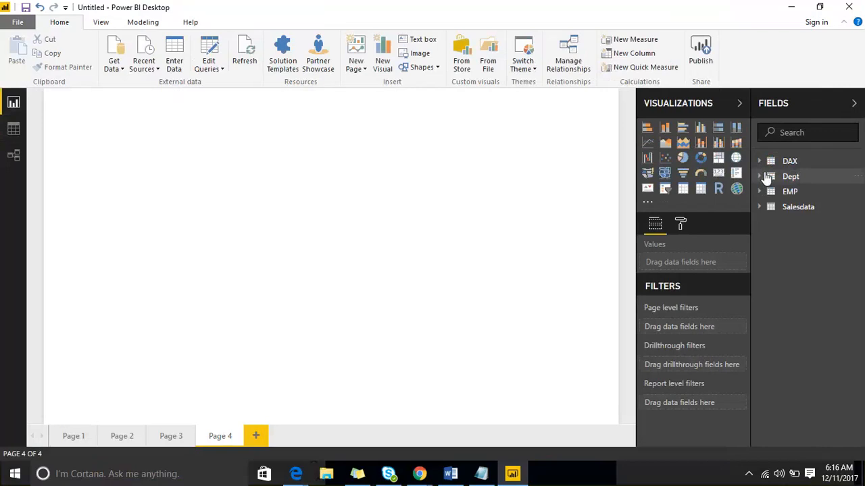
click(760, 209)
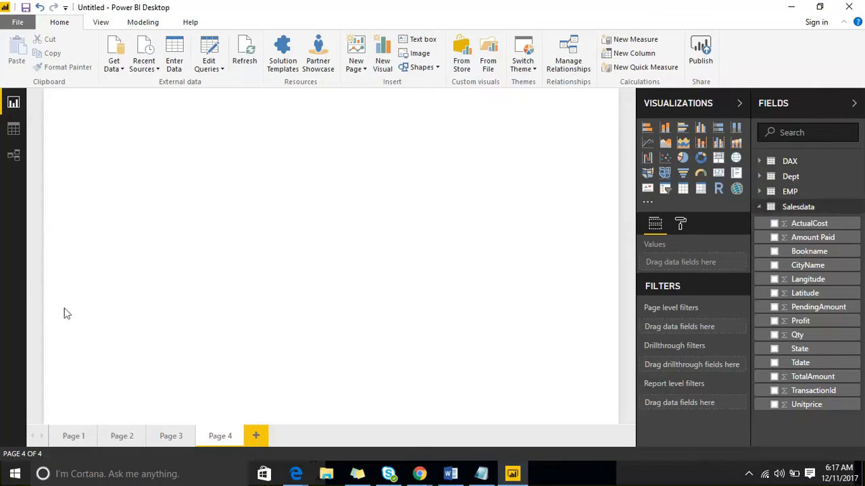
Examine the rows of the Dept, EMP and Salesdata tables in the Data view and return to the Report view
click(14, 130)
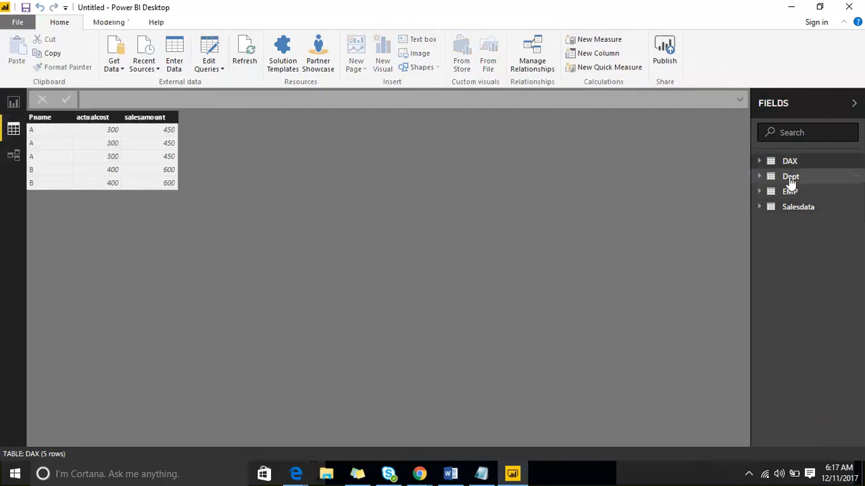
click(790, 178)
click(789, 225)
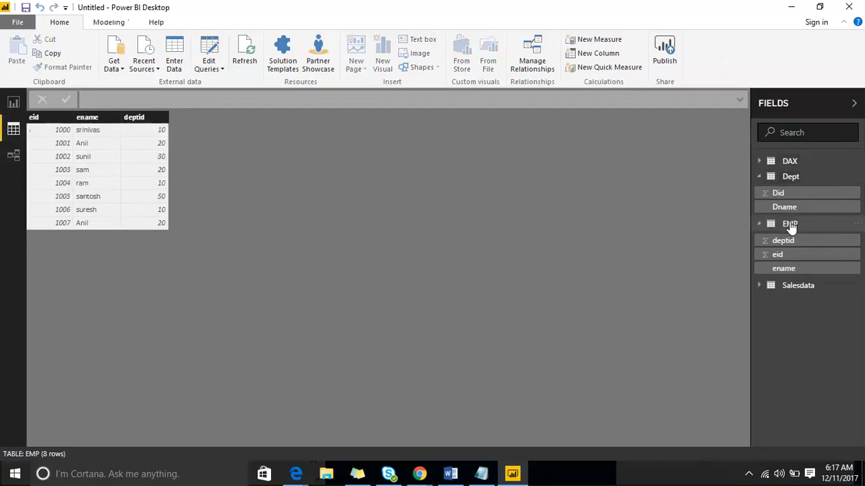
click(796, 286)
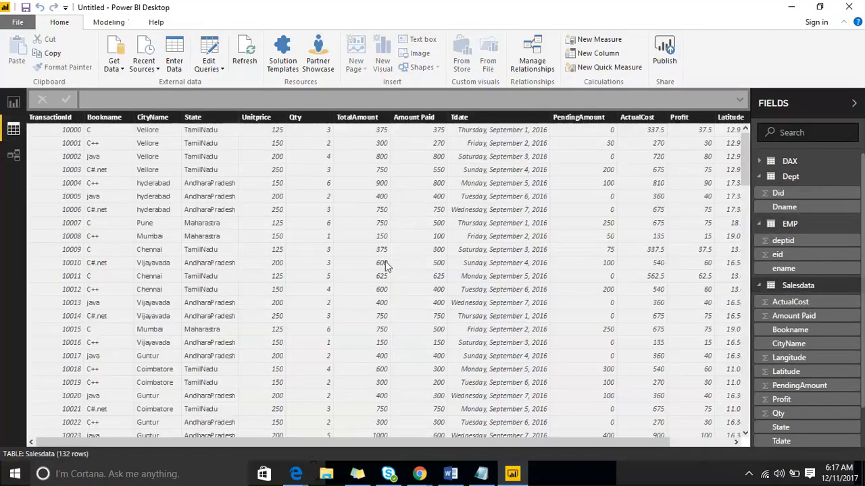
scroll(328, 253, down, 8)
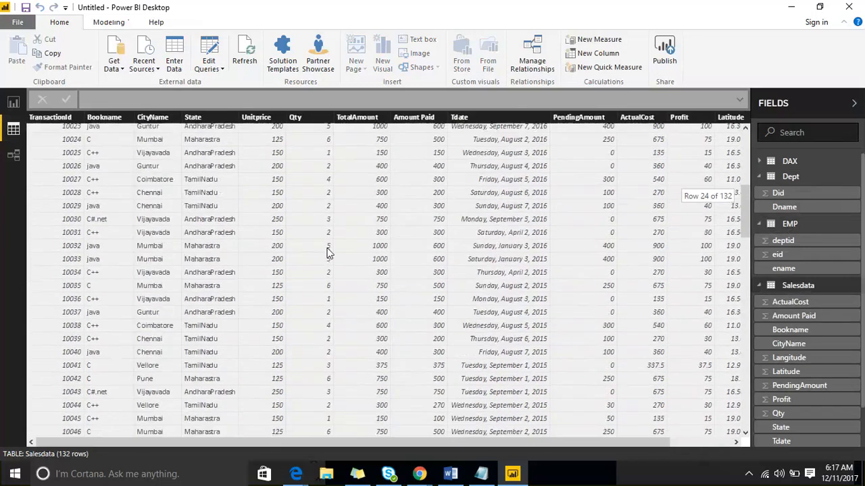
scroll(328, 254, up, 8)
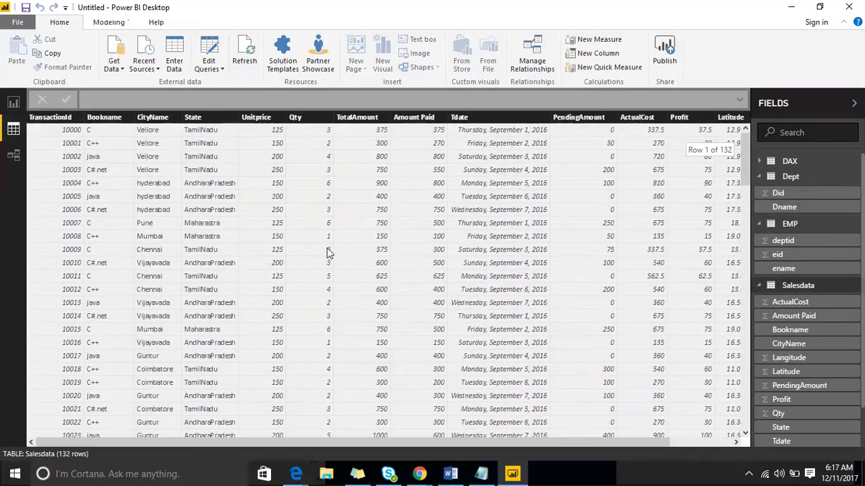
click(14, 102)
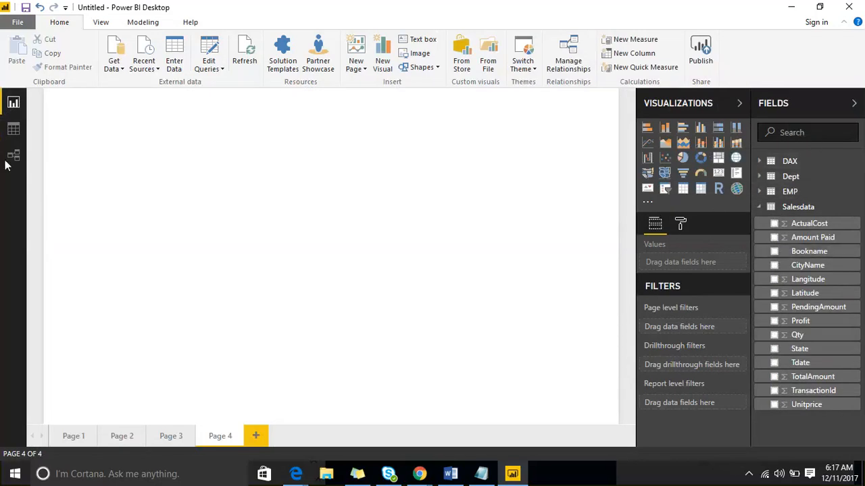
Examine the DAX table's rows in the Data view, then look over the tables in the Relationships view
click(12, 129)
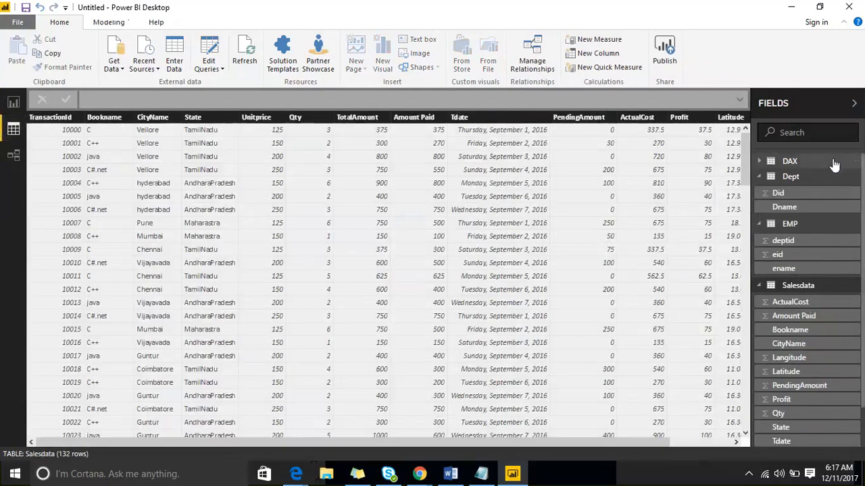
click(808, 165)
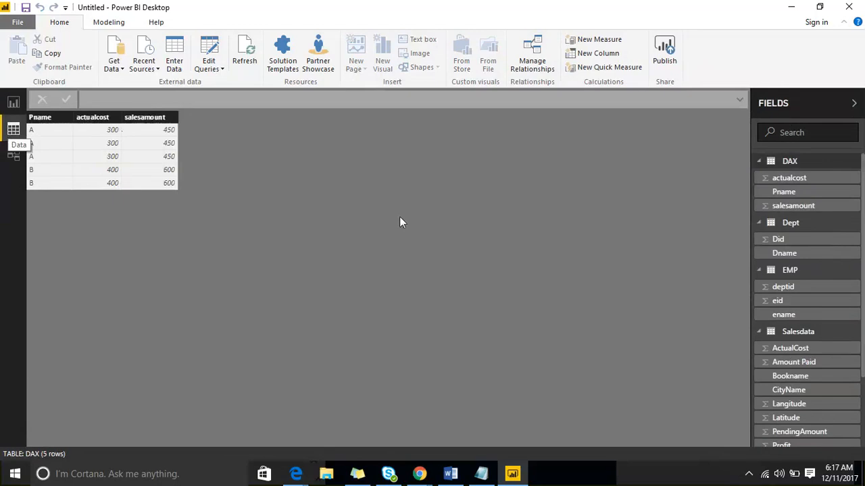
click(12, 156)
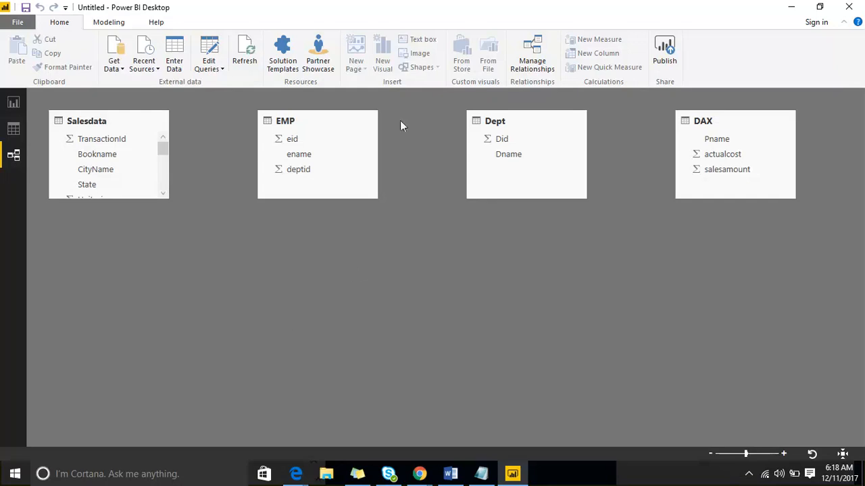
click(500, 139)
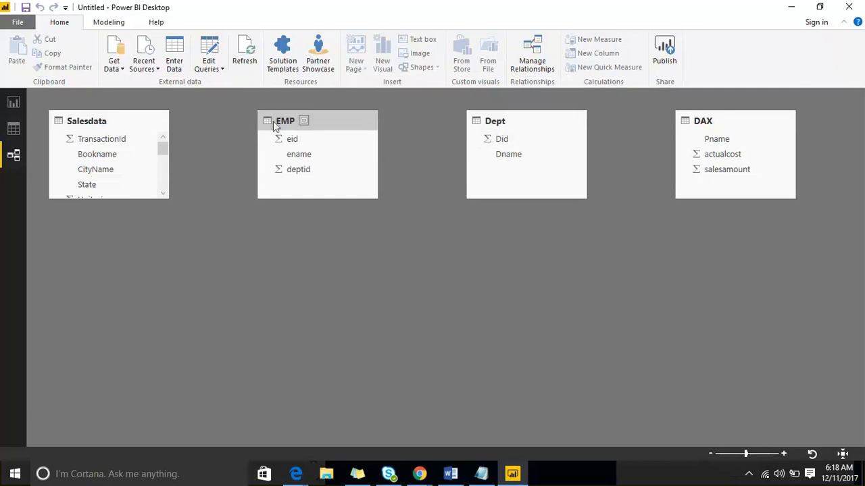
Compare the rows of the EMP and Dept tables in the Data view
click(11, 130)
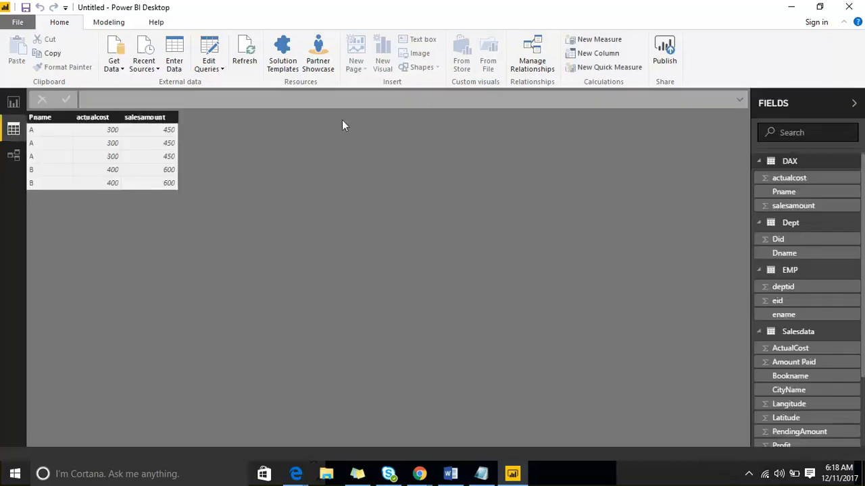
click(794, 272)
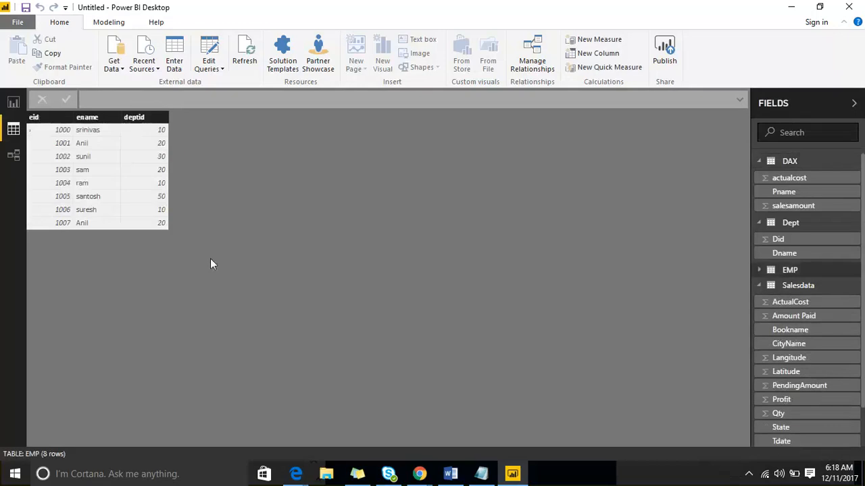
click(821, 224)
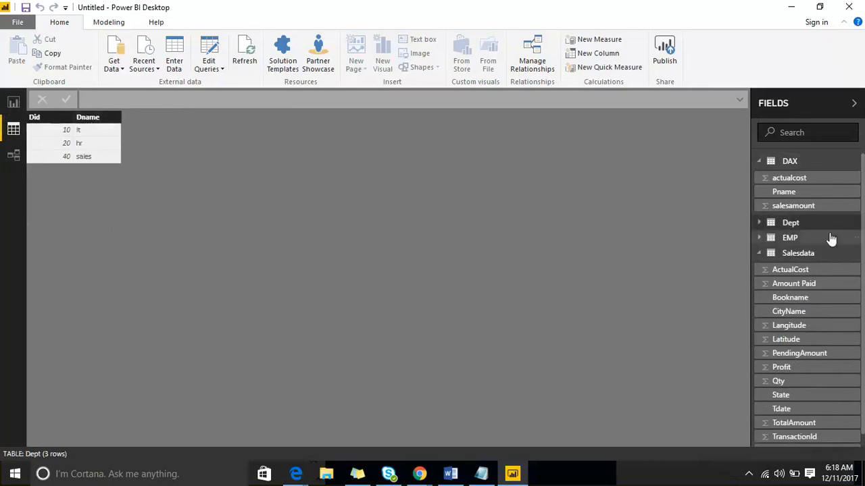
click(790, 238)
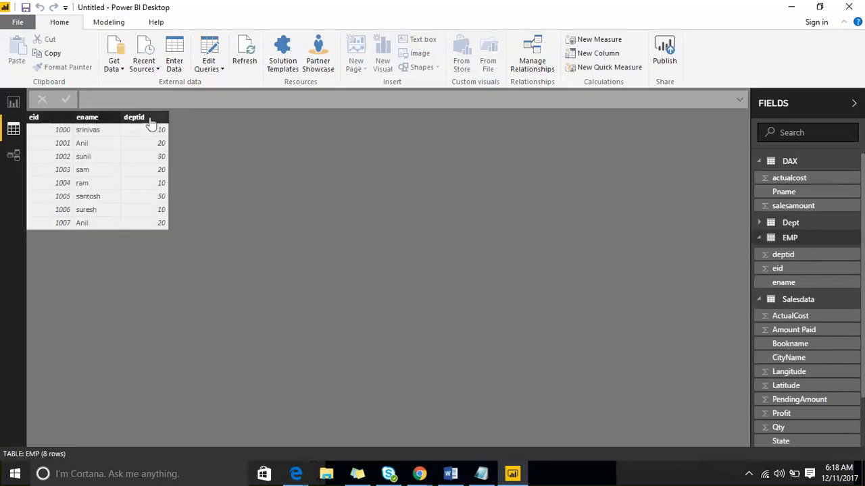
Add a table visual to report Page 4 with ename from EMP and Dname from Dept
click(14, 102)
click(681, 187)
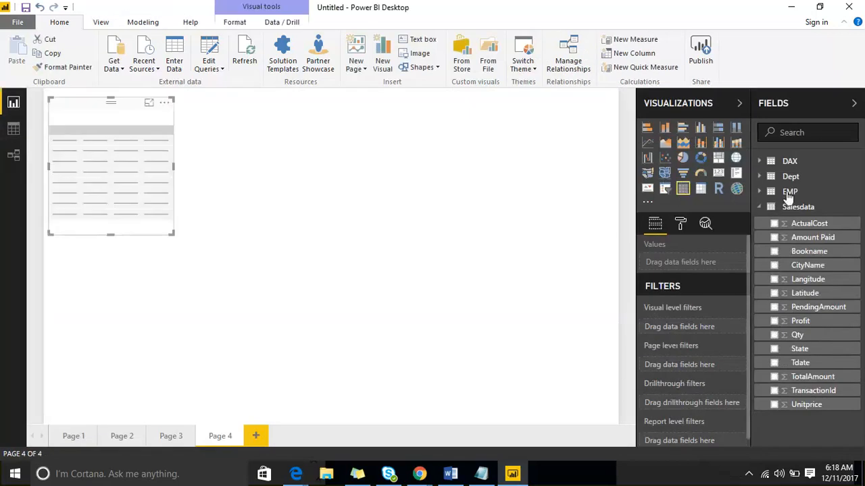
click(760, 192)
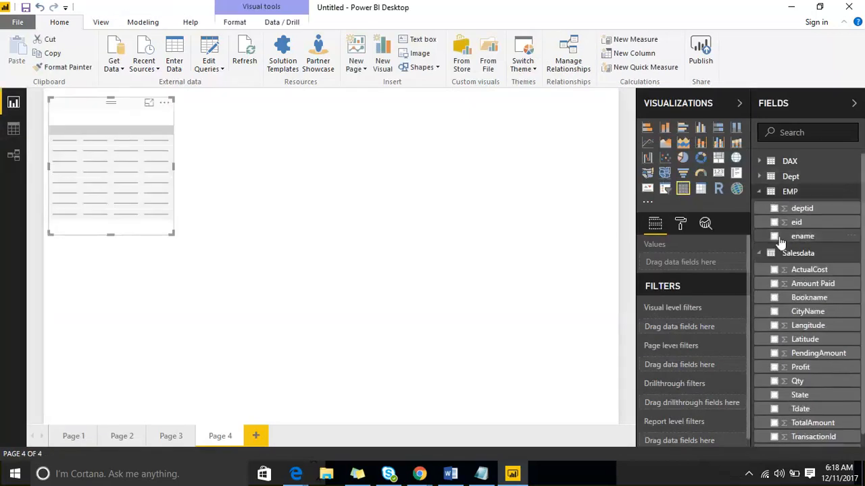
click(774, 237)
click(759, 176)
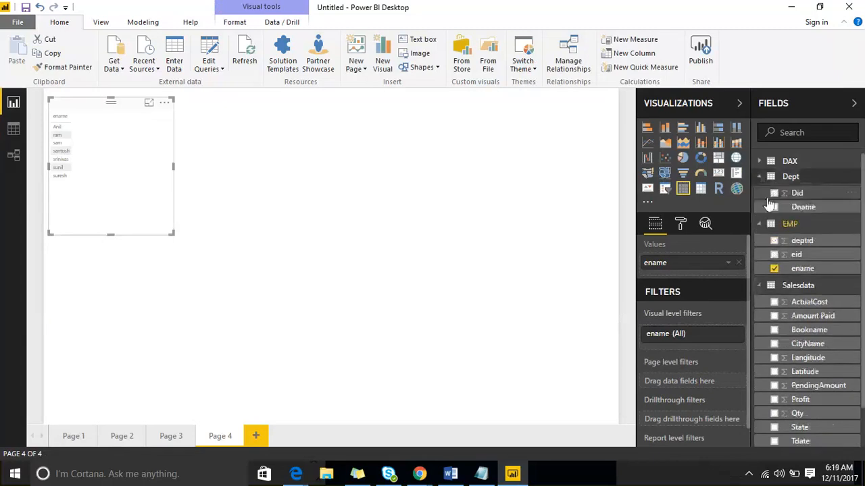
click(774, 207)
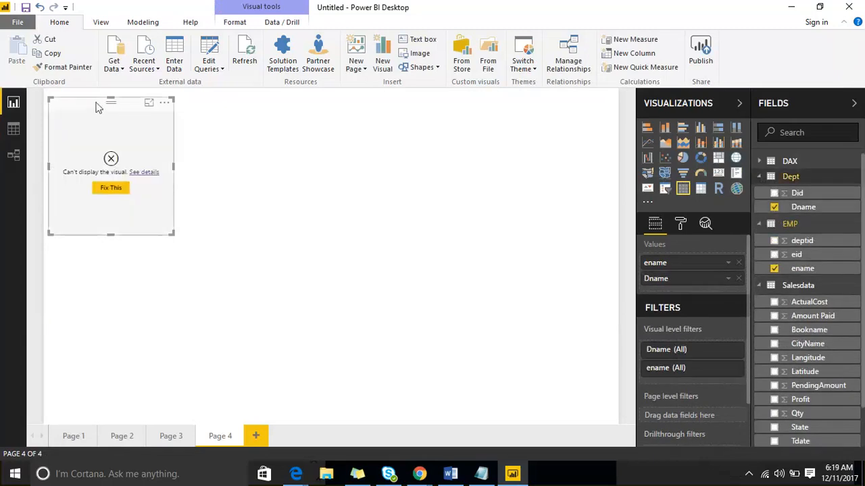
Move and enlarge the table visual on Page 4, view it in focus mode and return to the report
drag(97, 106, 338, 119)
drag(416, 250, 510, 387)
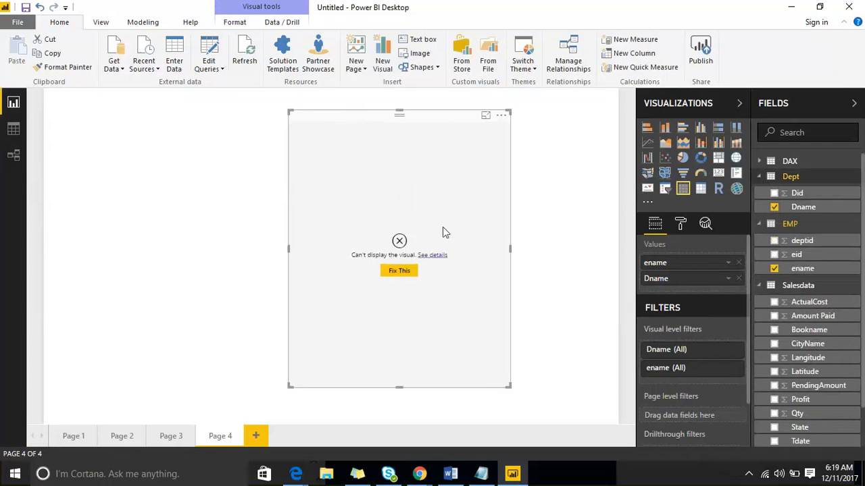
click(485, 115)
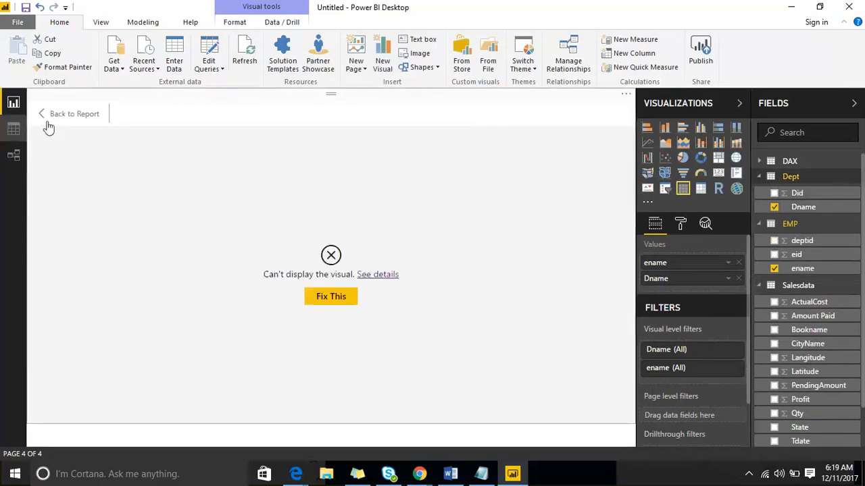
click(68, 114)
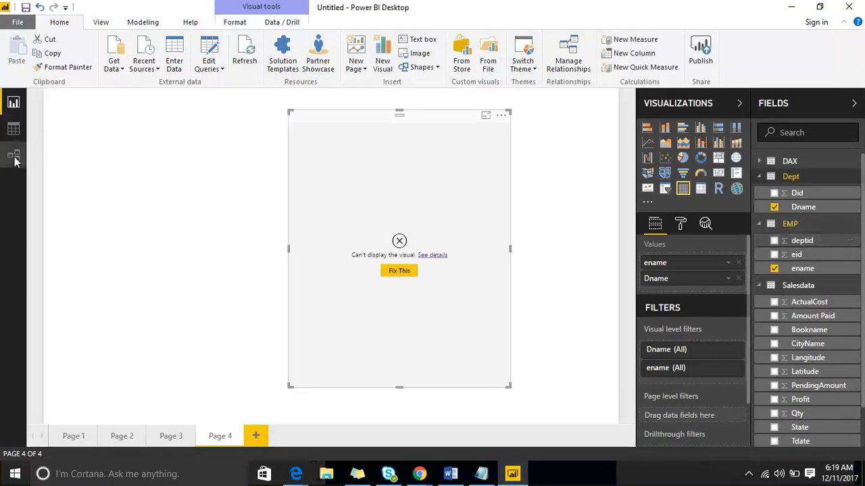
Create a relationship between the Dept table's Did field and the EMP table's deptid field
click(14, 157)
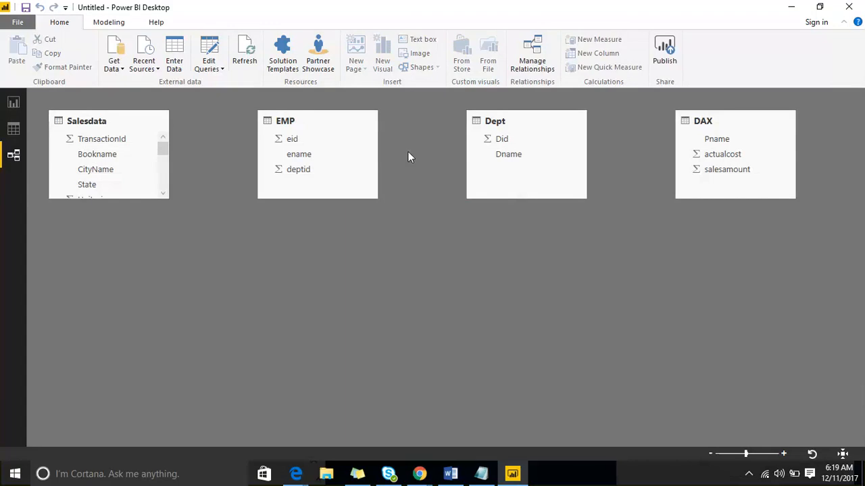
click(12, 103)
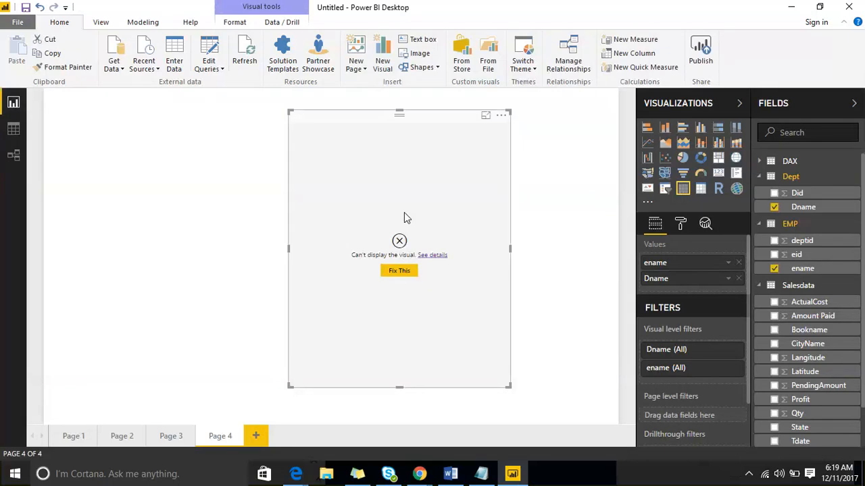
click(9, 152)
click(503, 138)
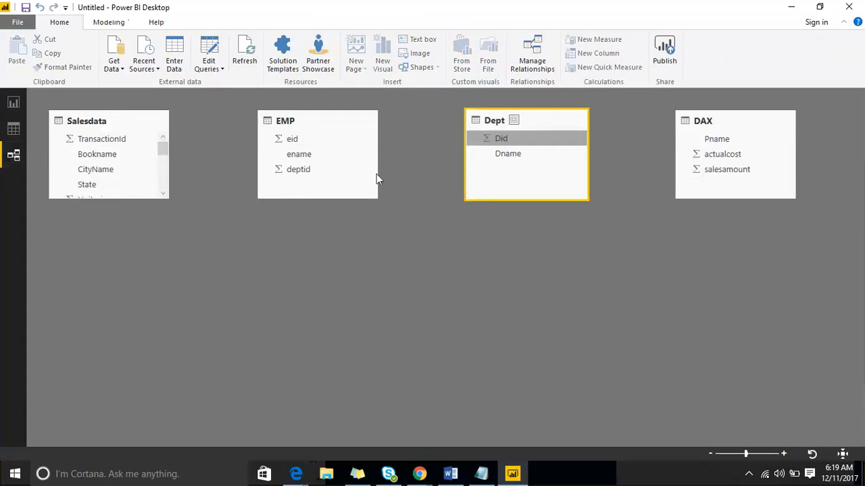
drag(376, 174, 303, 171)
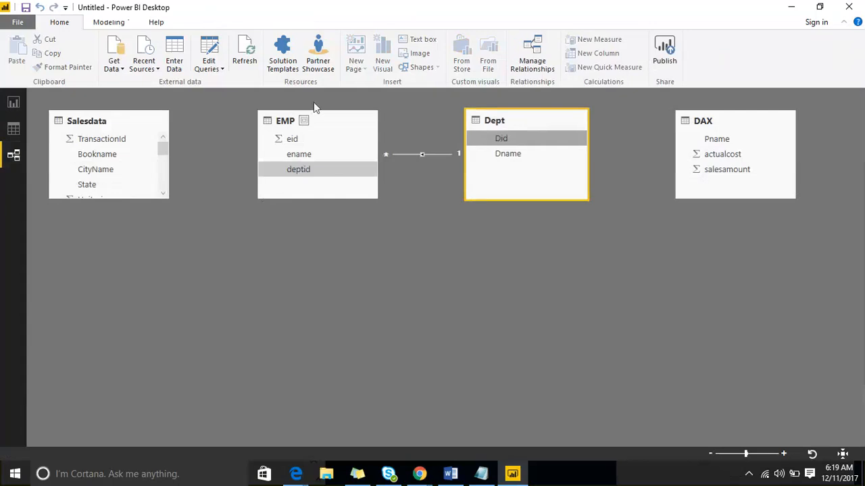
Reposition the table visual on Page 4, set its grid text size to 21 and slightly enlarge the visual
click(9, 106)
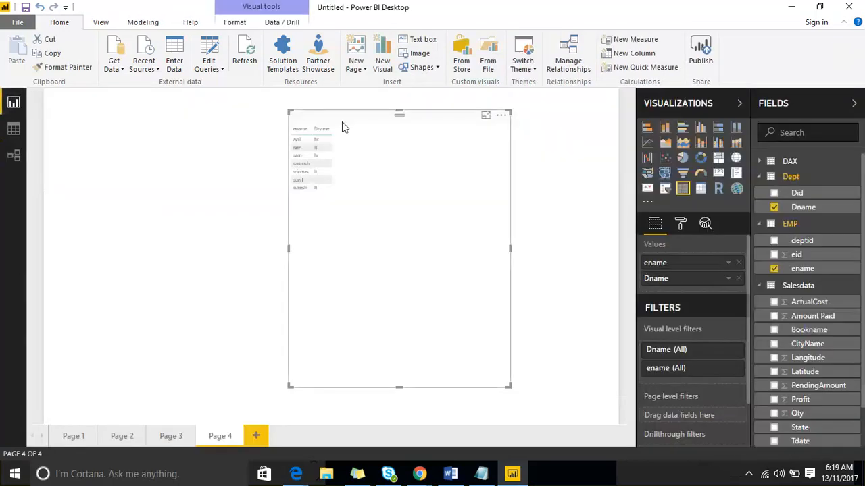
drag(342, 122, 273, 119)
click(680, 224)
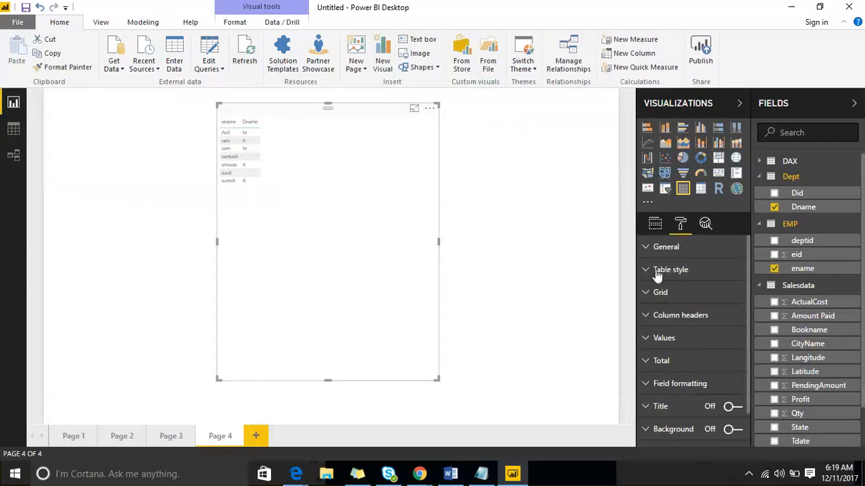
click(654, 293)
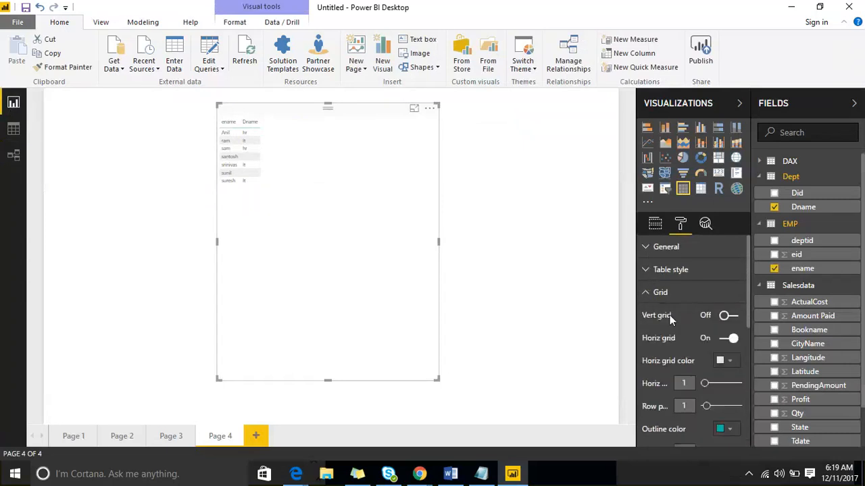
scroll(706, 380, down, 3)
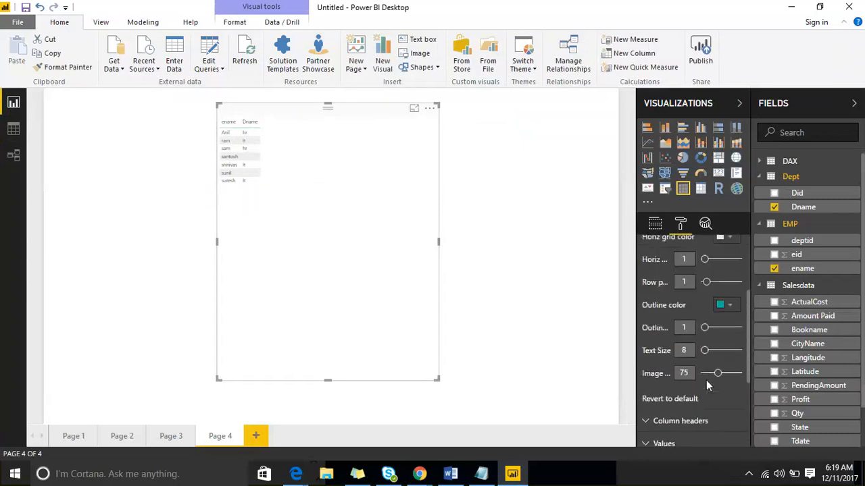
click(718, 347)
drag(439, 380, 469, 389)
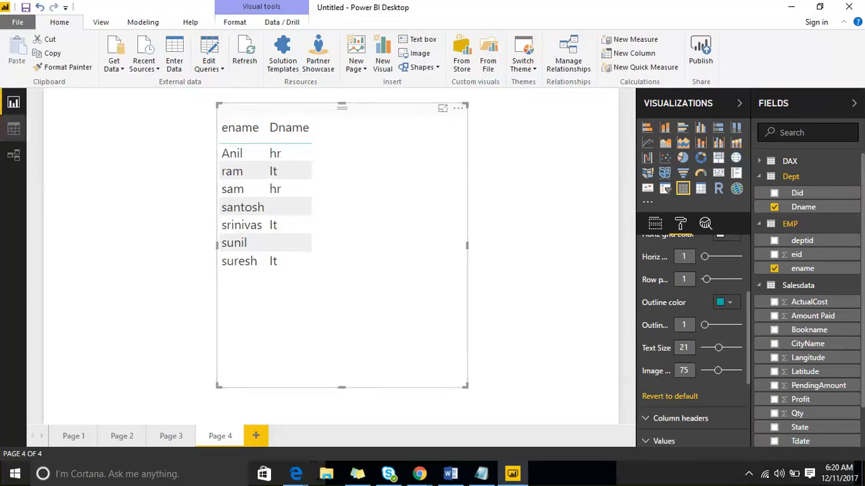
Delete the relationship between the EMP and Dept tables in the Relationships view
click(14, 156)
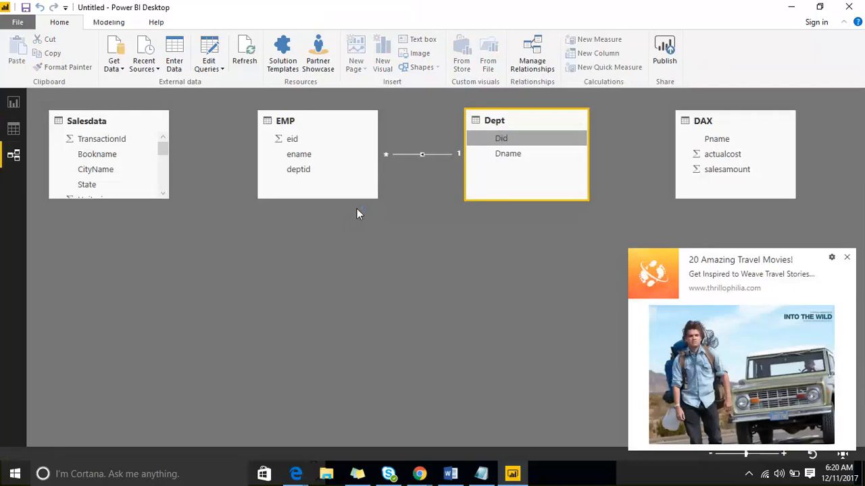
click(847, 257)
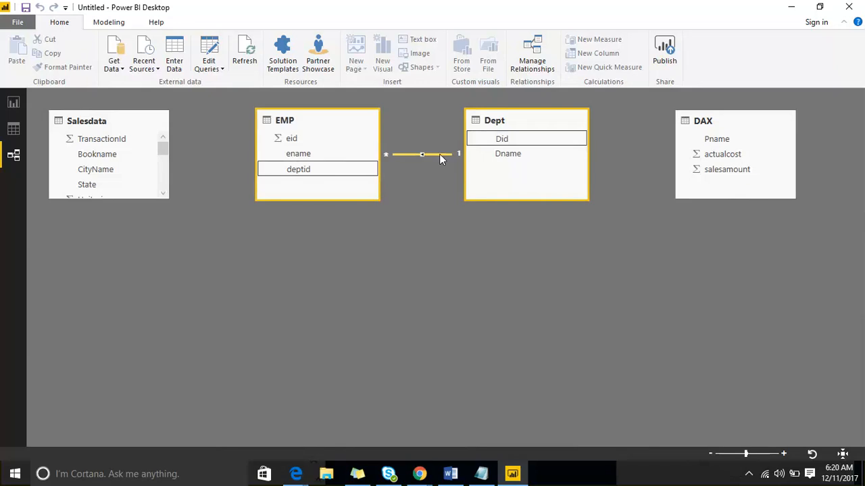
key(Delete)
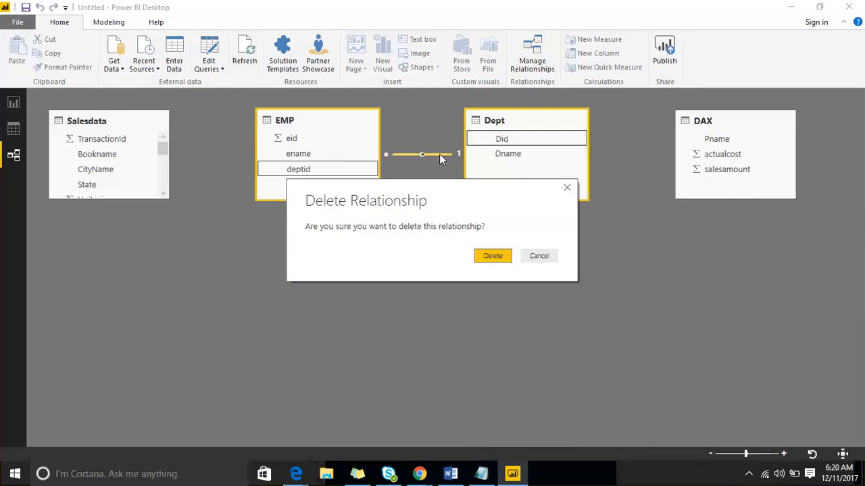
key(Return)
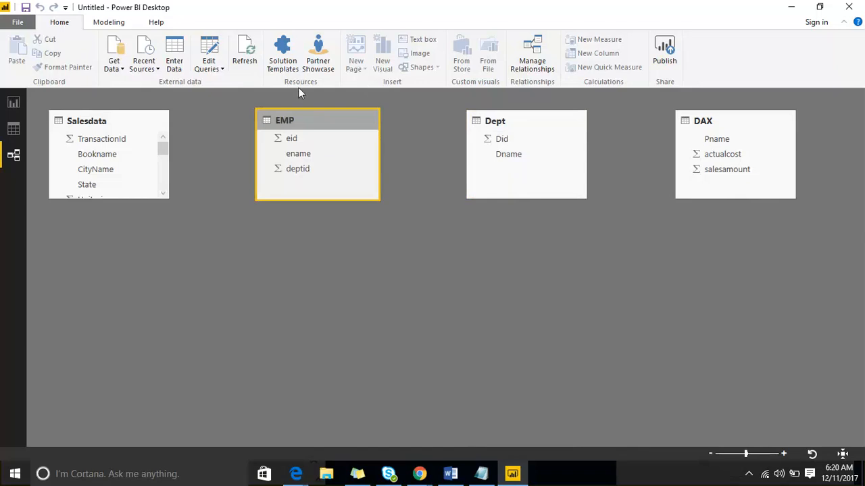
Relate EMP's deptid to Dept's Did again and rearrange the diagram with EMP below and to the right of Dept
drag(305, 172, 501, 144)
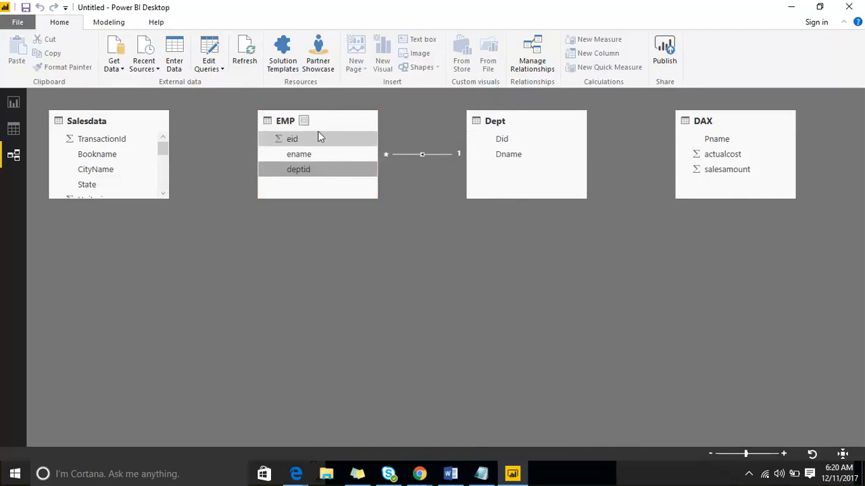
drag(324, 119, 617, 261)
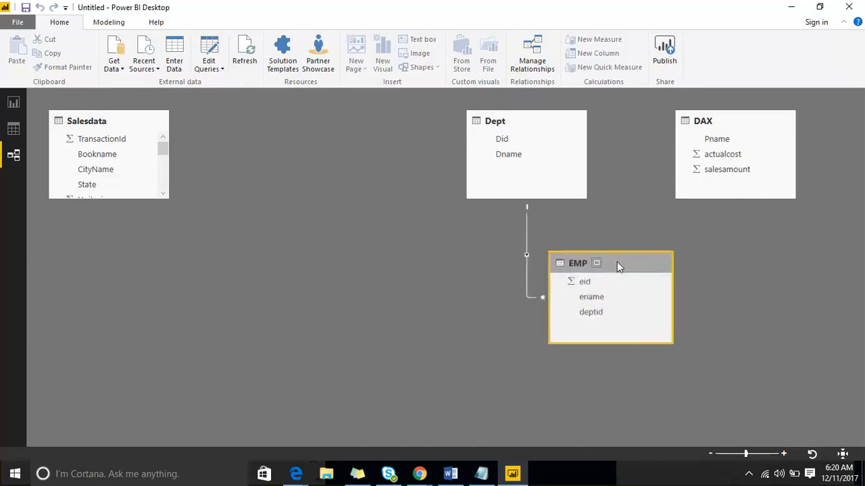
drag(534, 121, 390, 181)
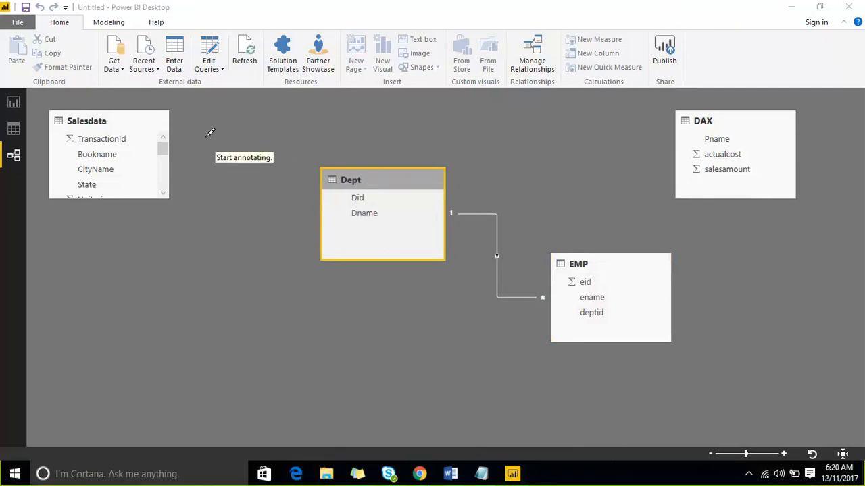
drag(206, 136, 214, 181)
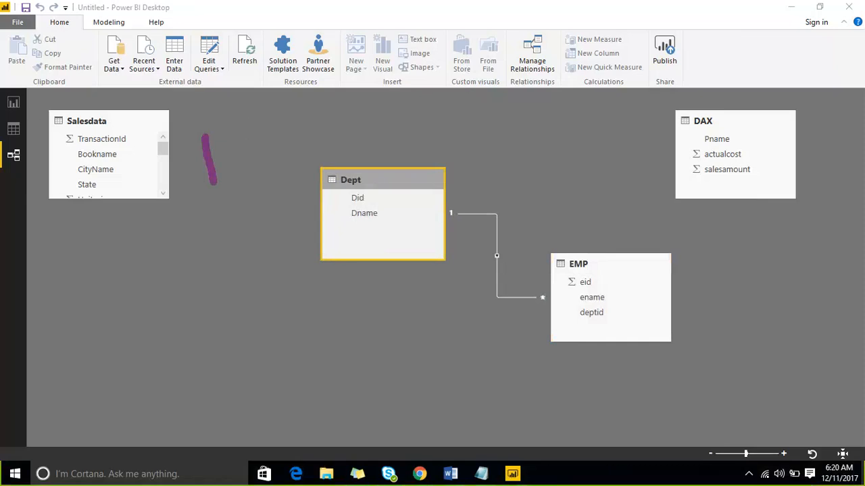
click(666, 9)
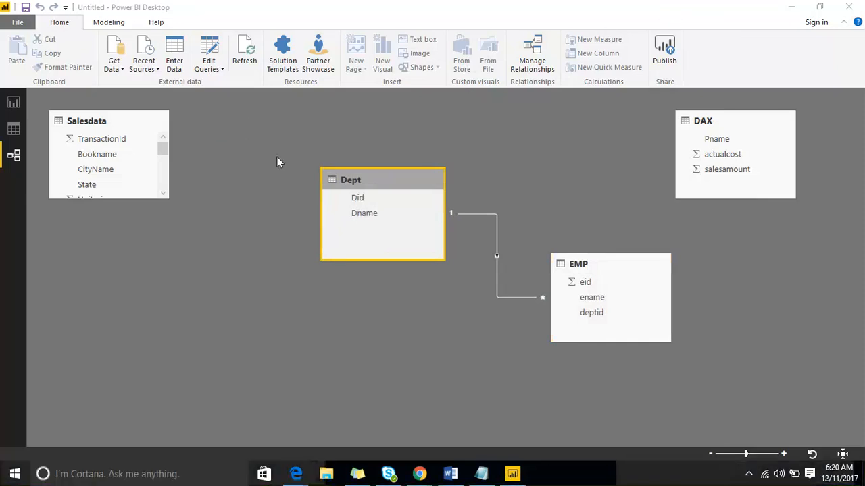
click(668, 12)
drag(225, 142, 242, 196)
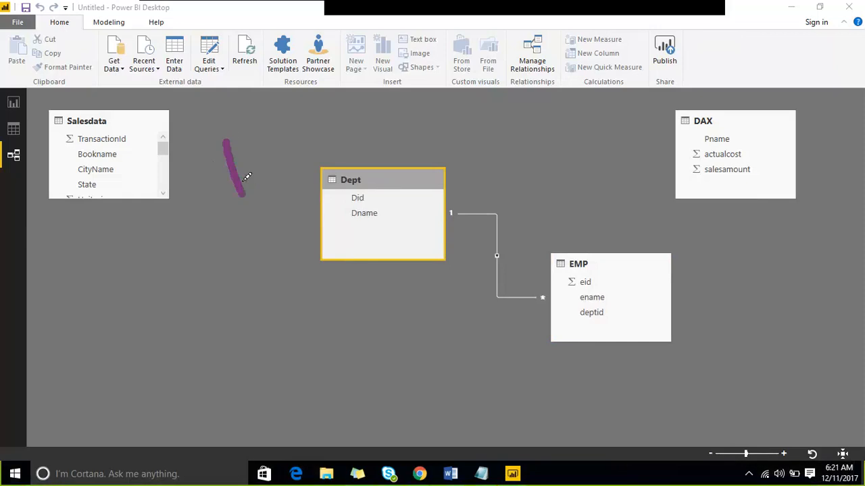
drag(277, 119, 299, 171)
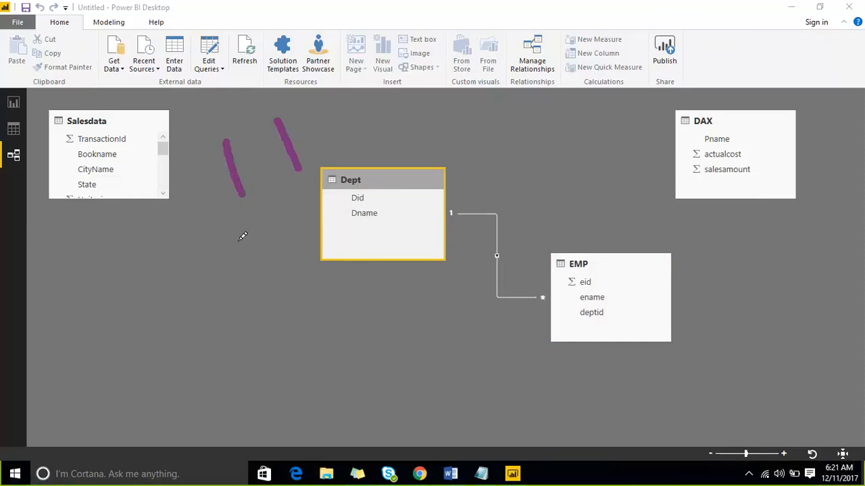
drag(253, 238, 270, 284)
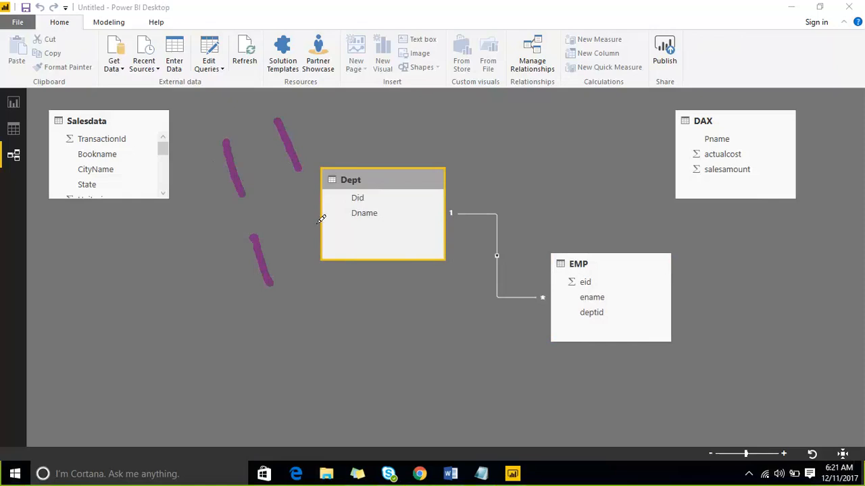
mouse_move(320, 220)
mouse_down()
mouse_move(340, 235)
mouse_move(394, 210)
mouse_up()
drag(277, 333, 336, 333)
drag(396, 265, 407, 304)
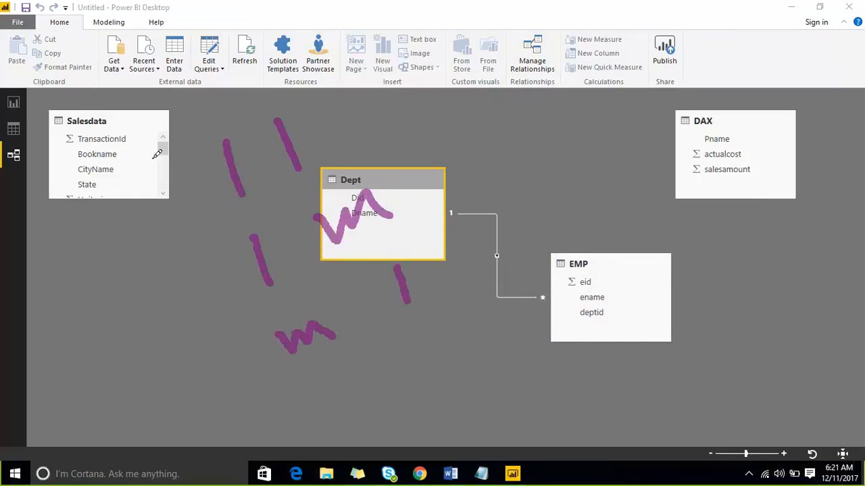
mouse_move(144, 145)
mouse_down()
mouse_move(237, 347)
mouse_move(470, 295)
mouse_move(374, 135)
mouse_move(148, 132)
mouse_move(139, 147)
mouse_up()
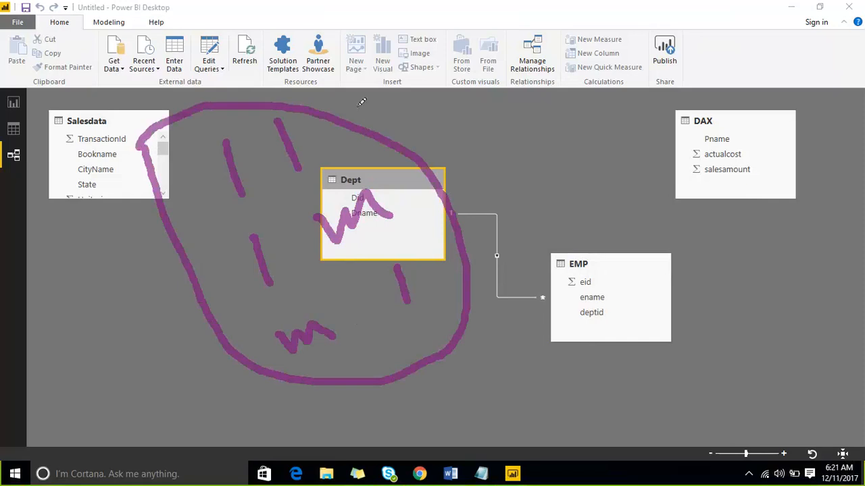
drag(505, 133, 567, 116)
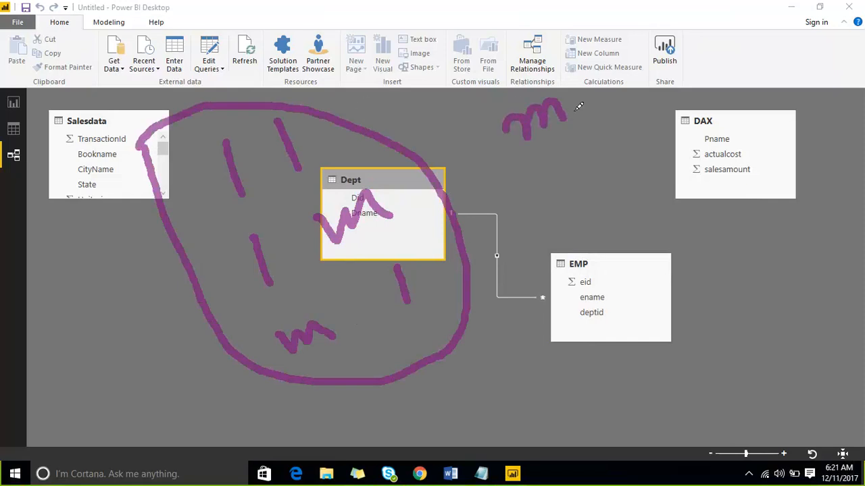
mouse_move(589, 81)
mouse_down()
mouse_move(615, 68)
mouse_move(650, 75)
mouse_up()
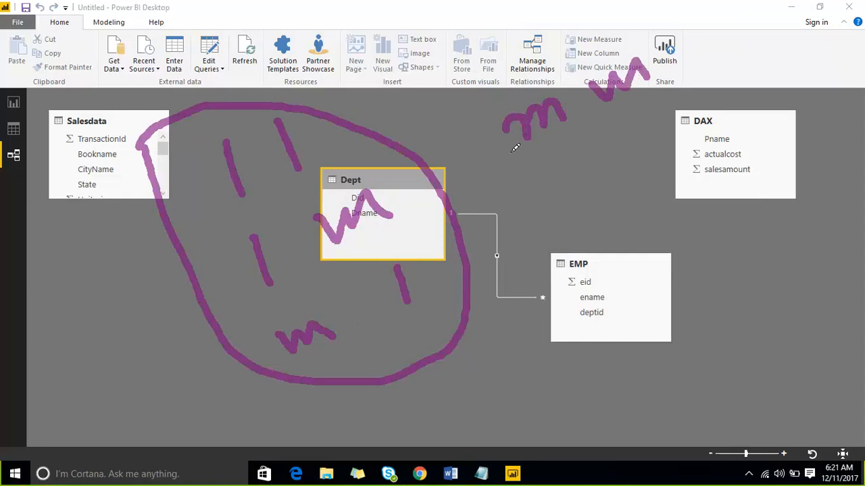
drag(550, 156, 450, 208)
mouse_move(466, 172)
mouse_down()
mouse_move(451, 209)
mouse_move(490, 241)
mouse_up()
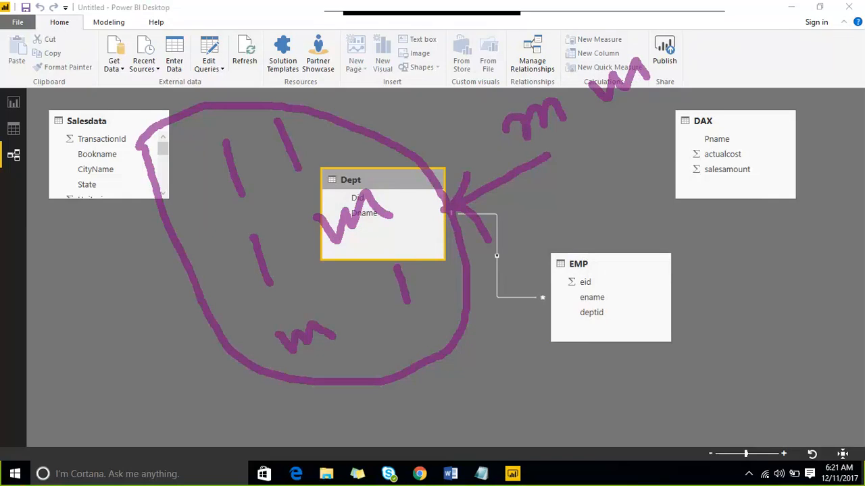
click(672, 13)
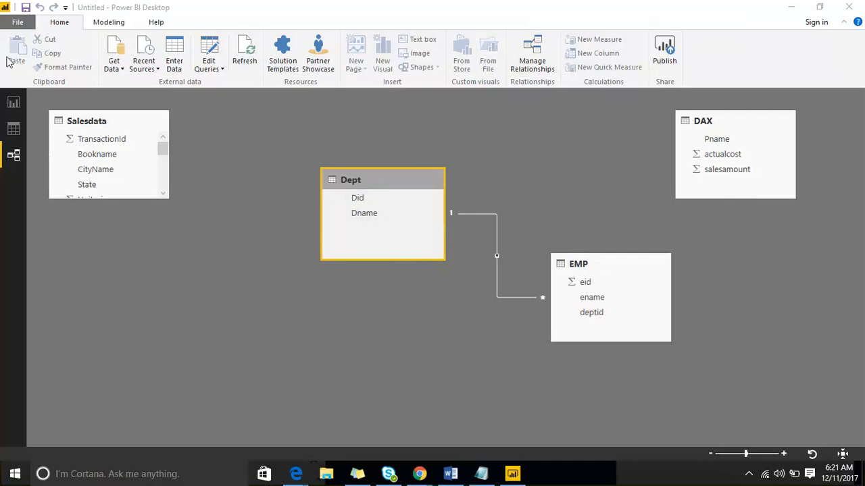
Return to the Report view and shrink the ename and Dname table visual on Page 4 to fit closer around its rows
click(13, 105)
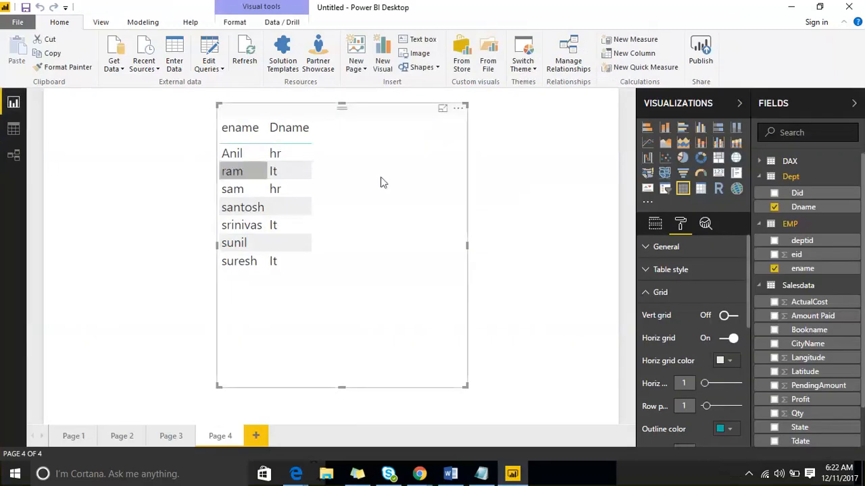
drag(465, 386, 381, 296)
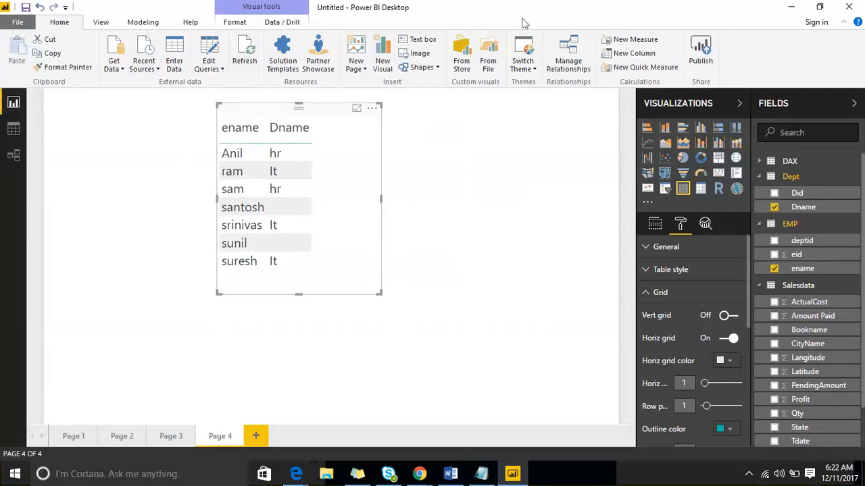
click(667, 15)
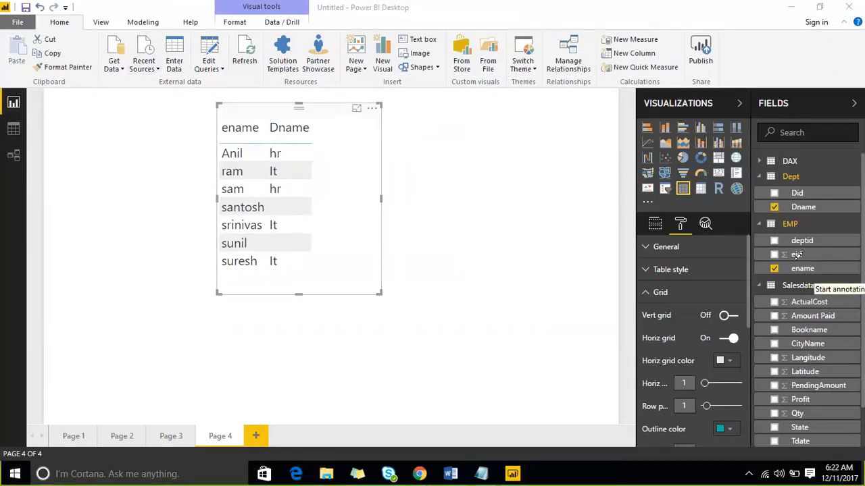
drag(793, 259, 839, 201)
drag(669, 279, 836, 169)
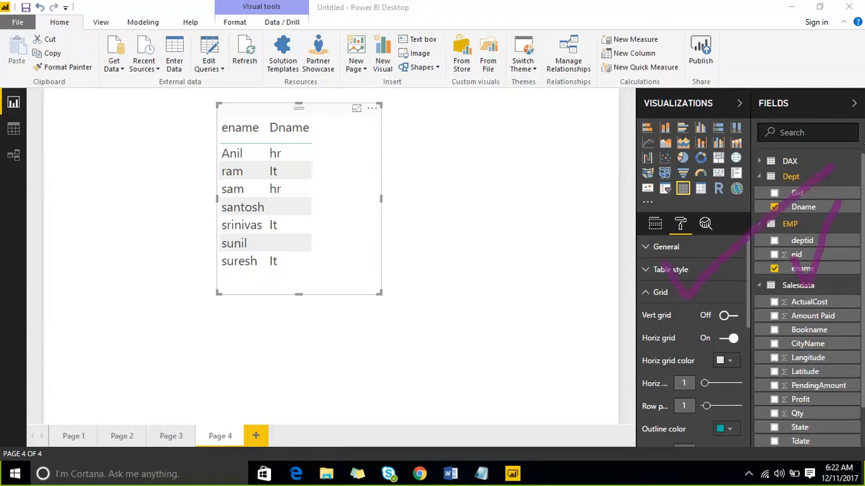
drag(10, 106, 70, 64)
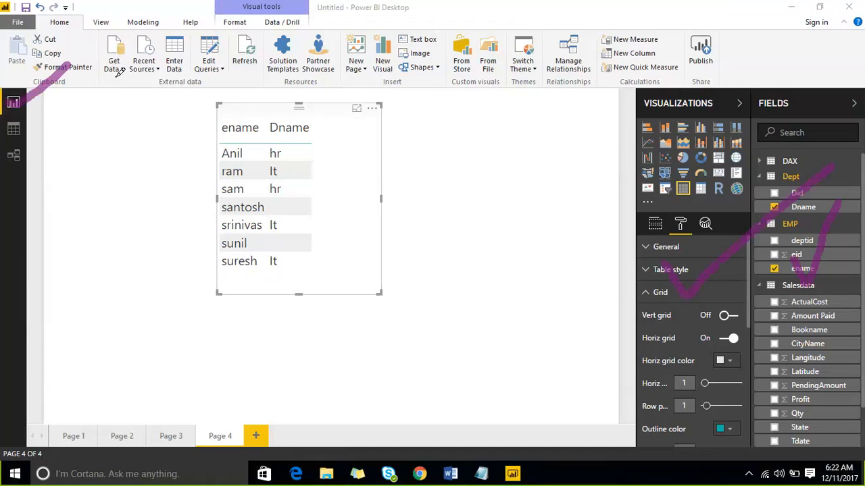
mouse_move(120, 85)
mouse_down()
mouse_move(141, 49)
mouse_move(89, 26)
mouse_move(98, 79)
mouse_up()
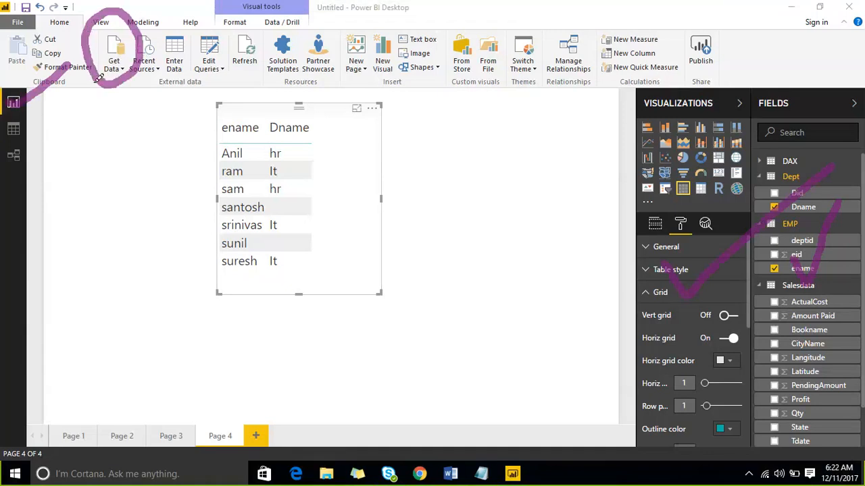
drag(15, 138, 79, 113)
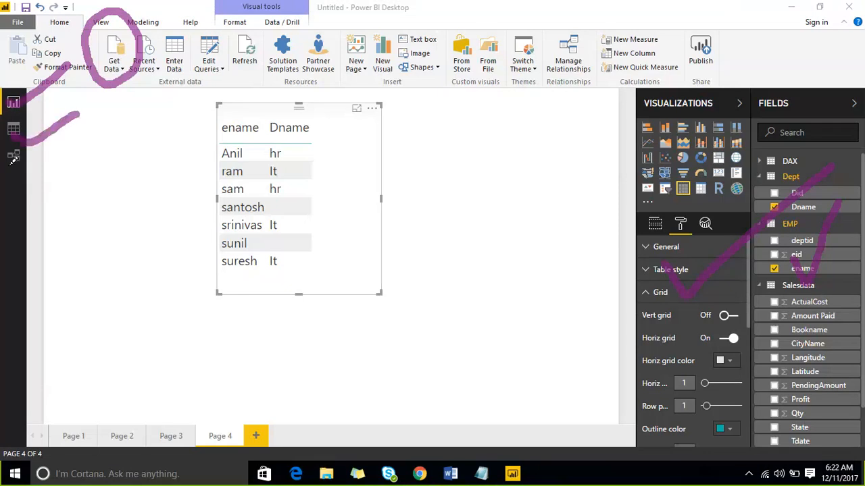
mouse_move(8, 165)
mouse_down()
mouse_move(31, 174)
mouse_move(97, 136)
mouse_up()
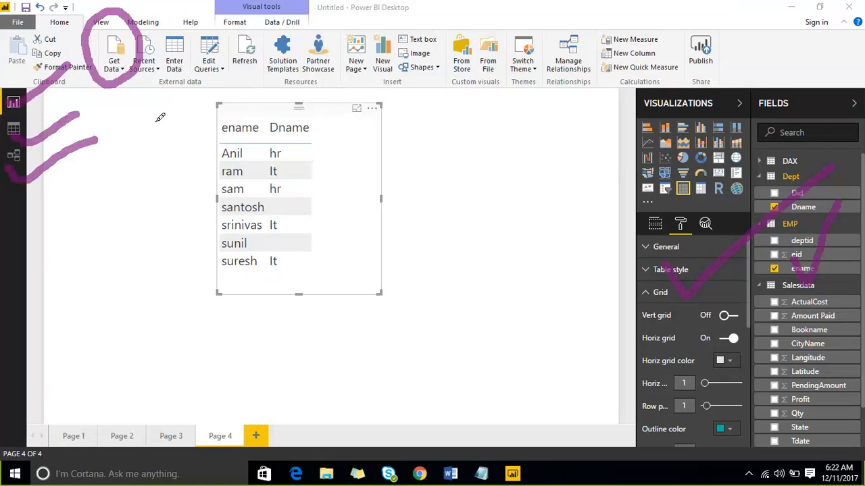
click(668, 25)
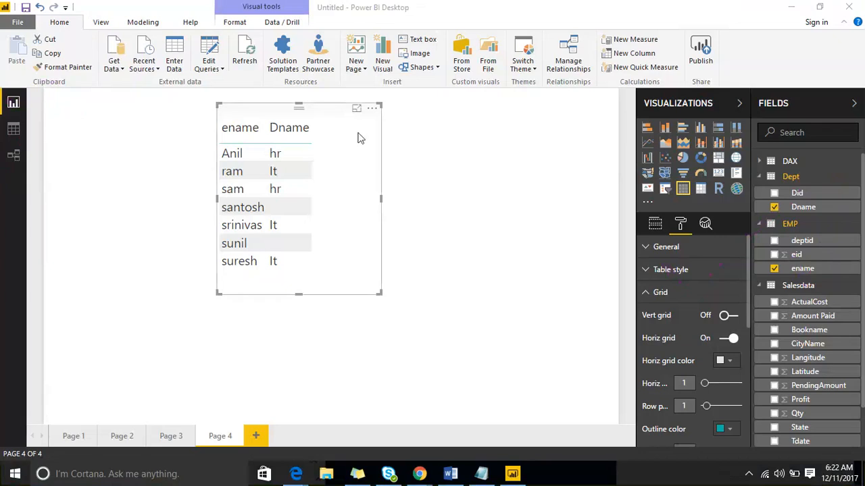
Move the table visual slightly down and to the left on Page 4 and deselect it
drag(343, 106, 293, 140)
click(527, 164)
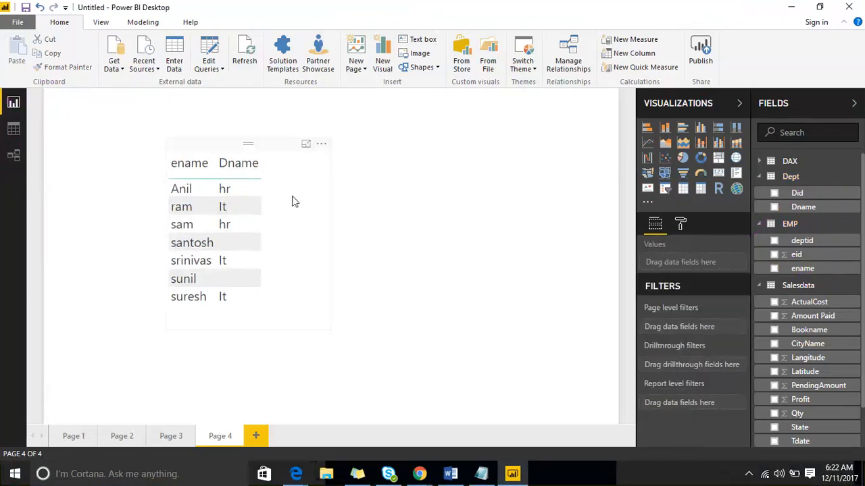
click(554, 53)
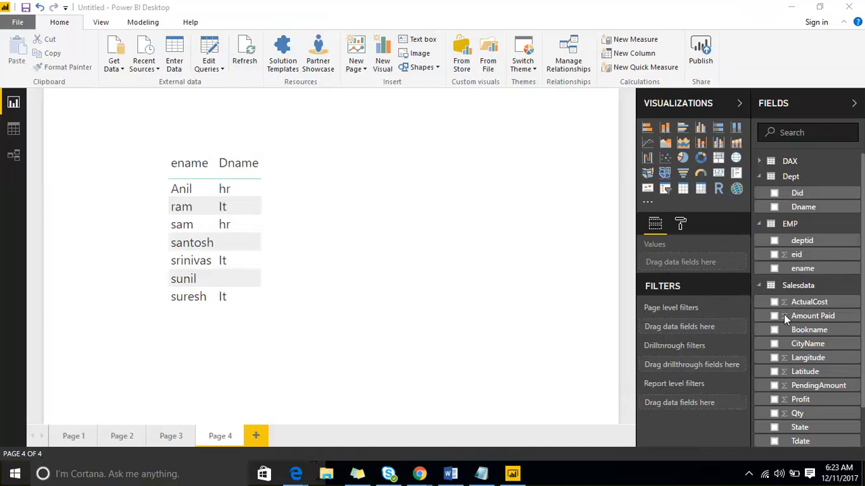
Inspect the Server and Database fields of the SQL Server data connection, then close it without connecting
click(120, 70)
click(121, 69)
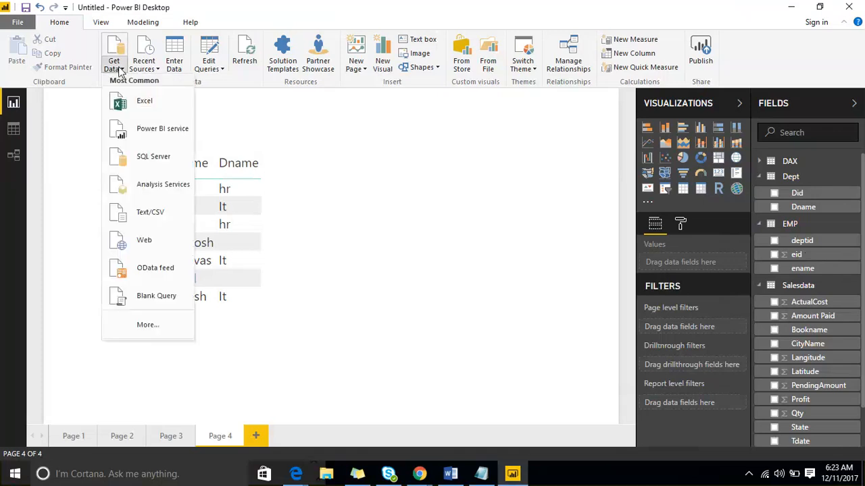
click(150, 163)
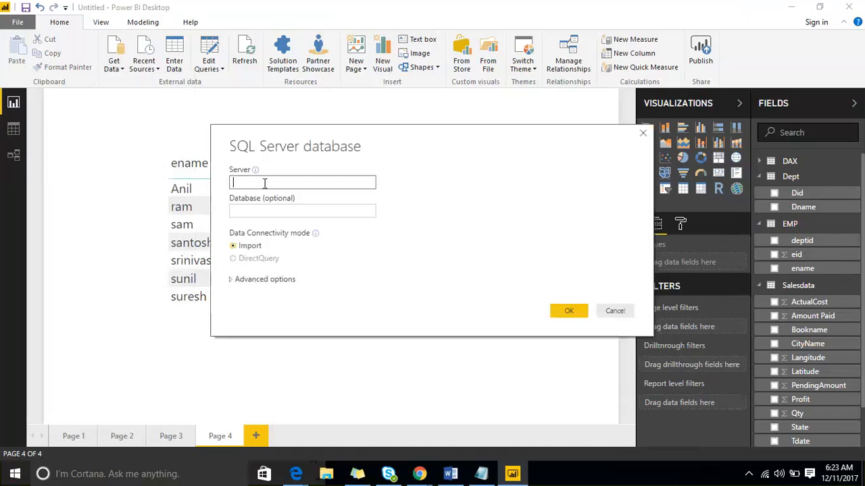
click(259, 210)
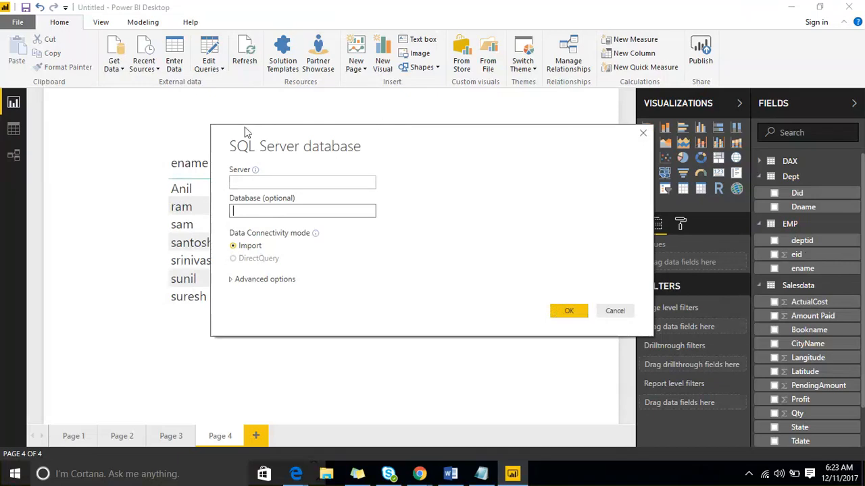
click(466, 297)
Browse the full list of data sources and the File, Database and Azure categories, then close it without connecting
click(122, 70)
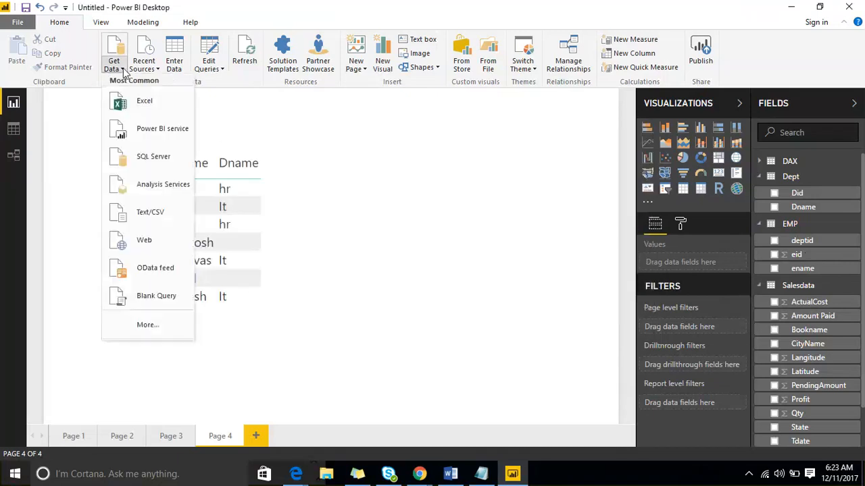
click(164, 325)
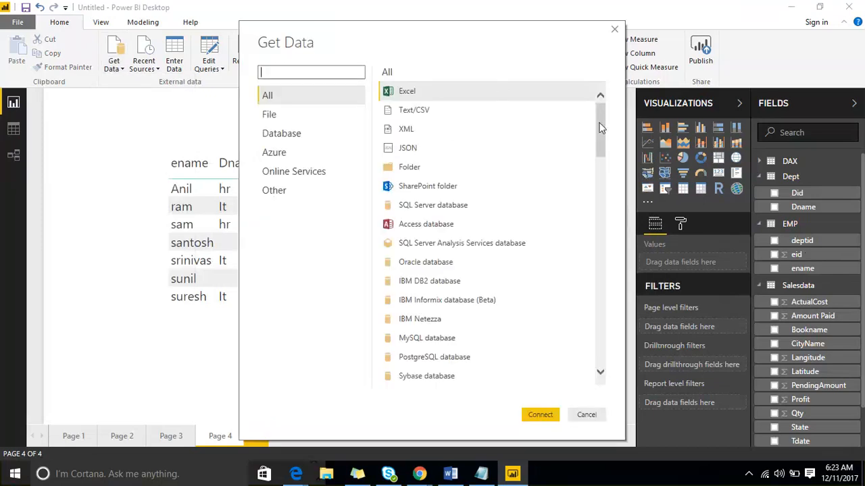
drag(601, 128, 578, 123)
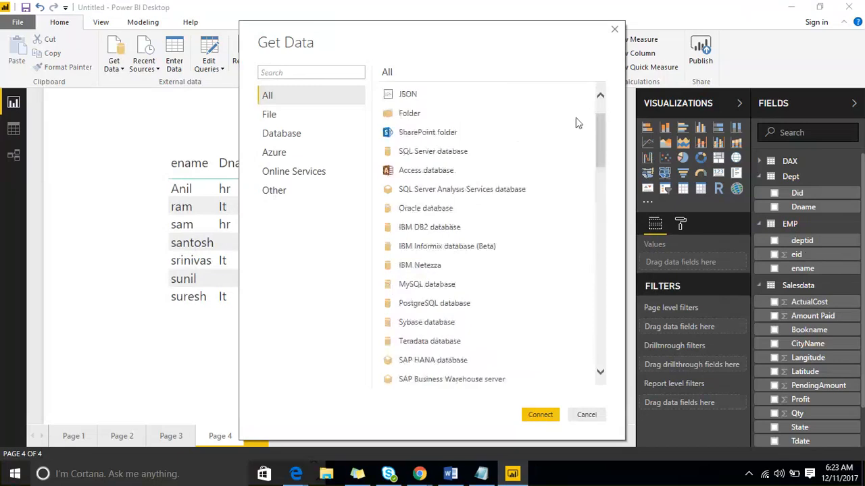
click(270, 116)
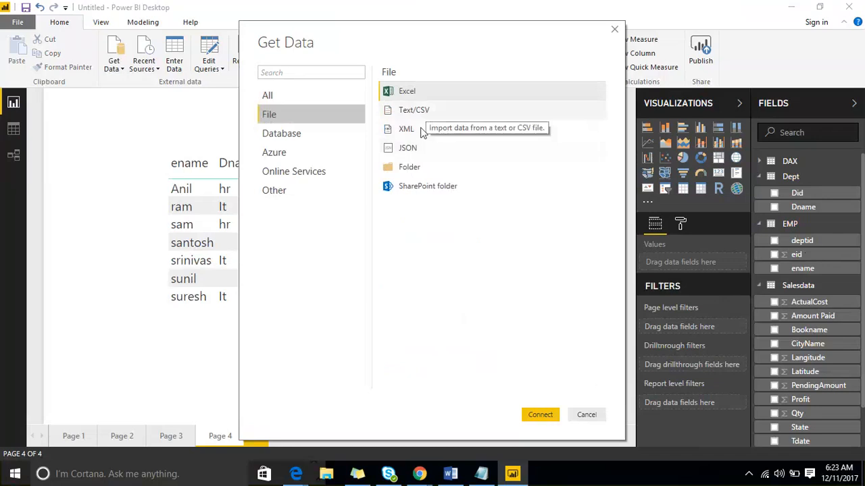
click(311, 135)
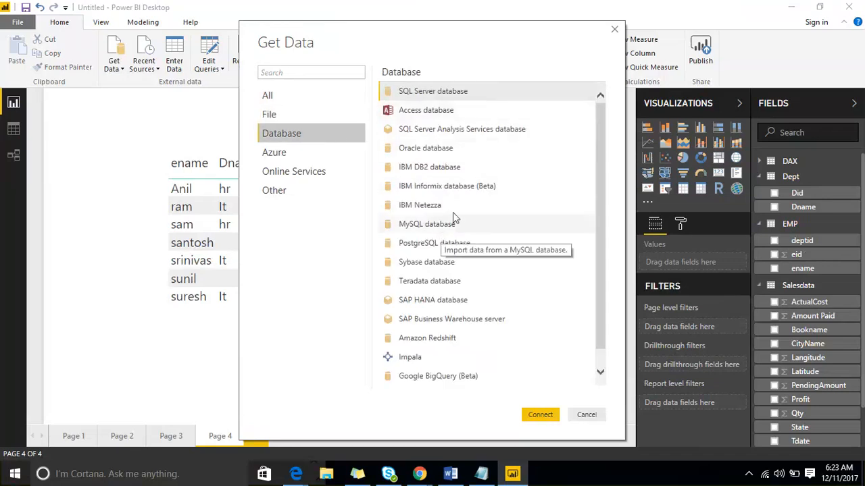
scroll(468, 224, down, 1)
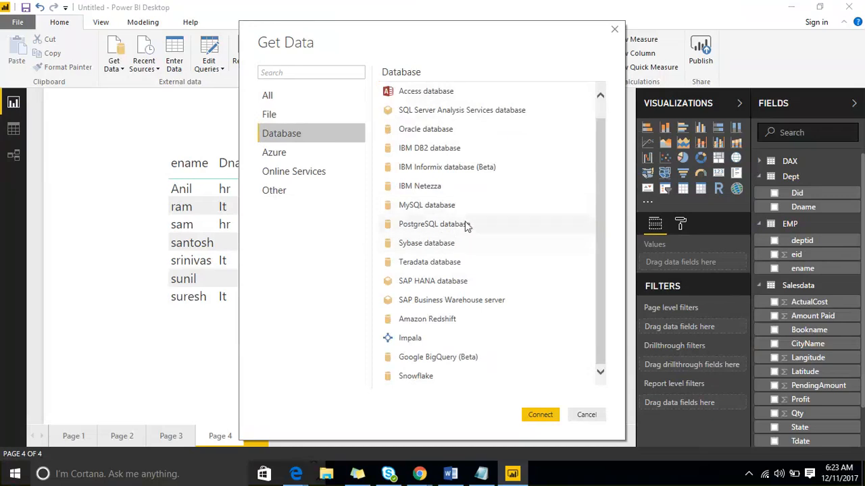
click(340, 155)
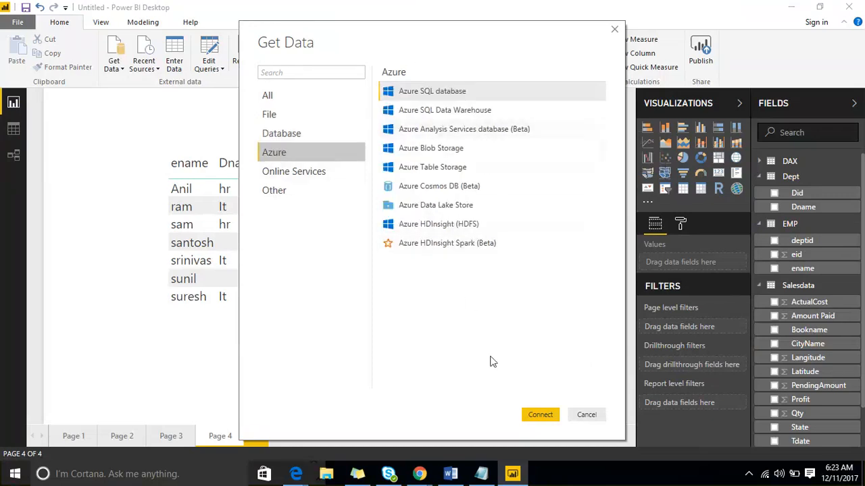
click(585, 415)
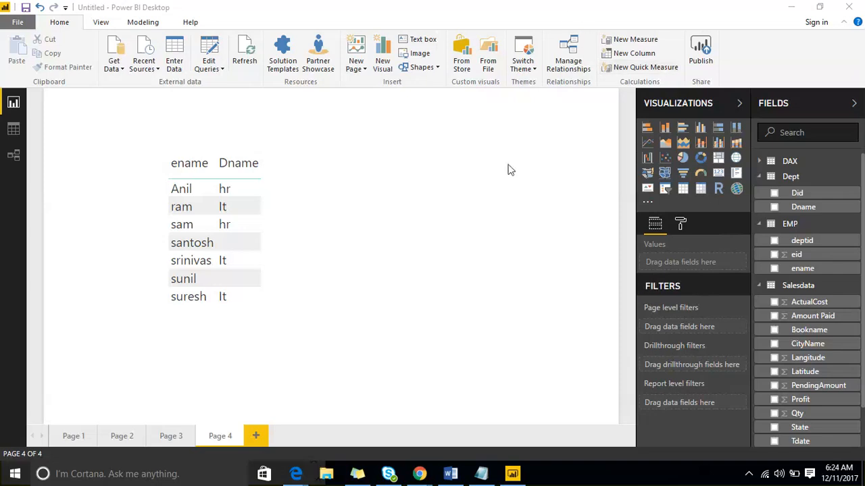
Collapse the Visualizations and Fields panes and expand only Fields again
click(716, 105)
click(804, 106)
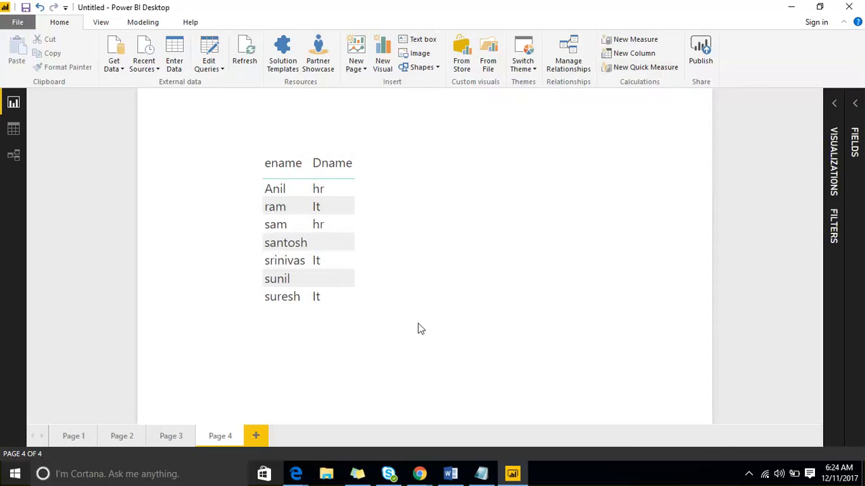
click(854, 112)
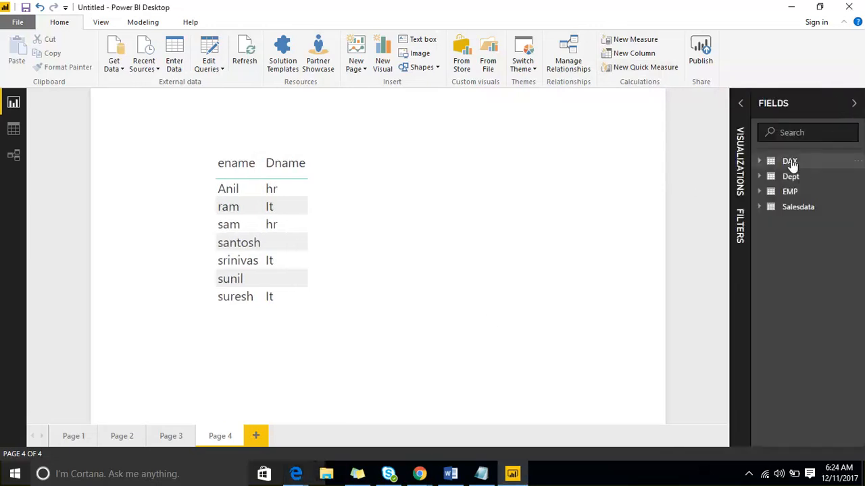
Search the model's fields for Amount, then clear the search
click(792, 135)
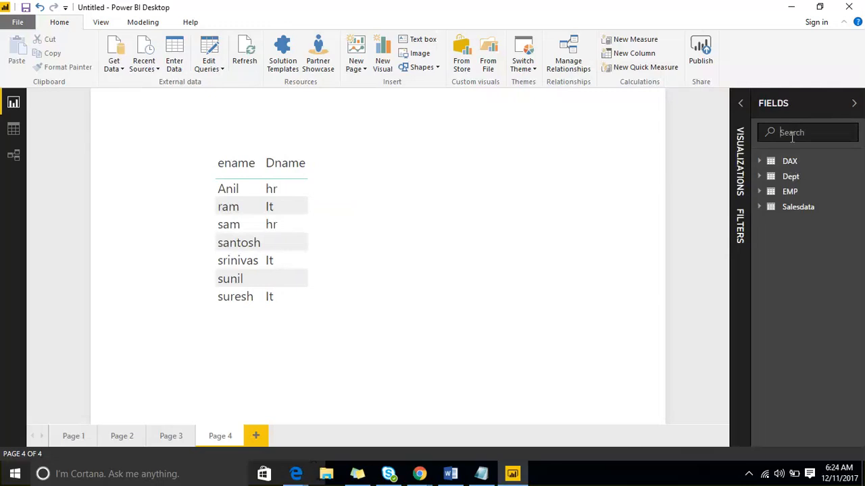
text(Amount)
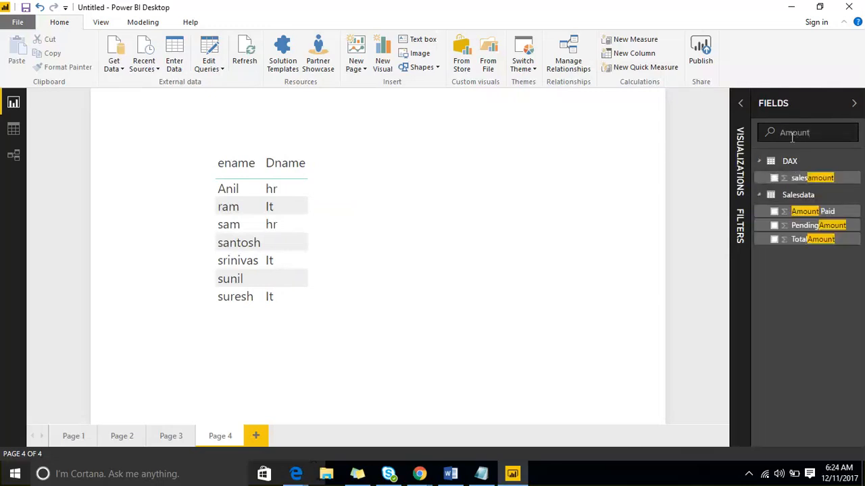
double_click(792, 135)
key(BackSpace)
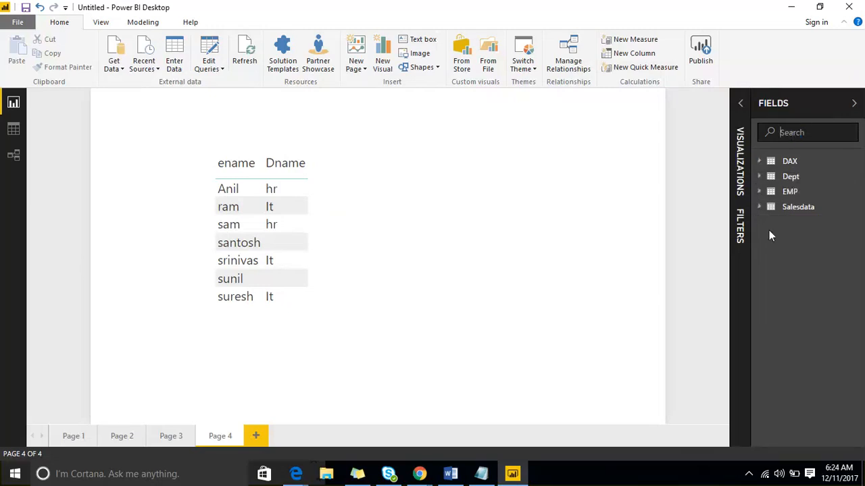
Refresh all the tables in the report, and refresh the Salesdata table on its own
click(856, 181)
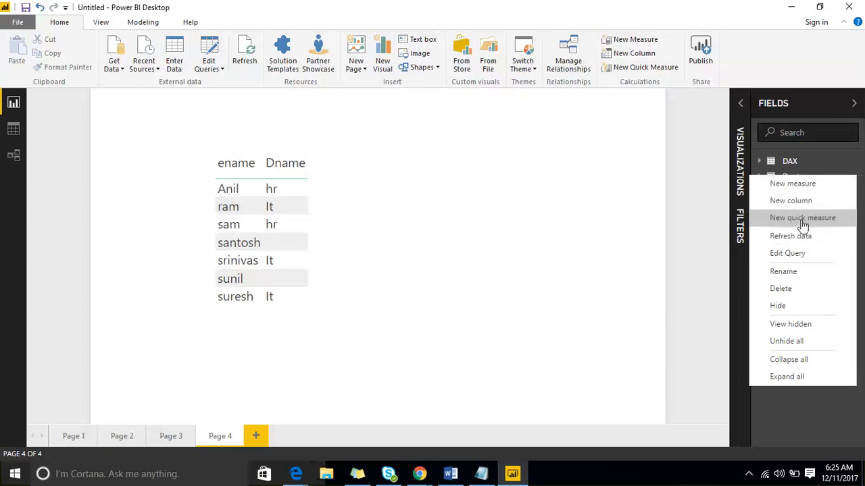
click(505, 160)
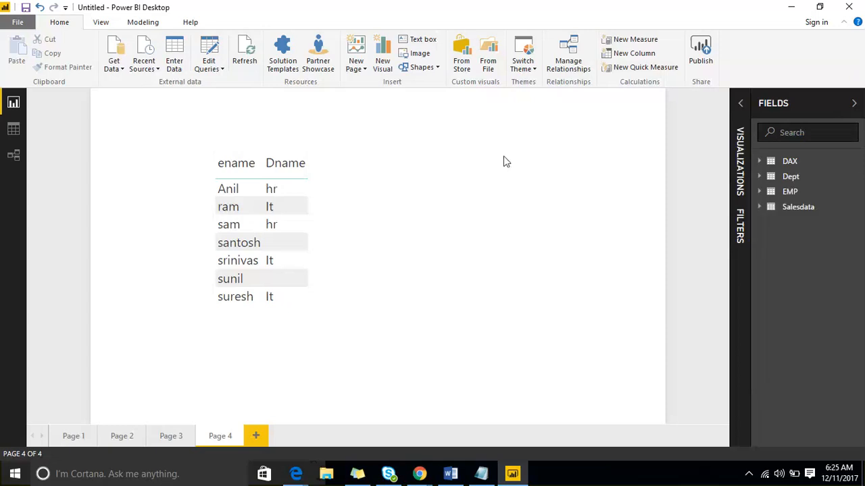
click(246, 61)
click(248, 64)
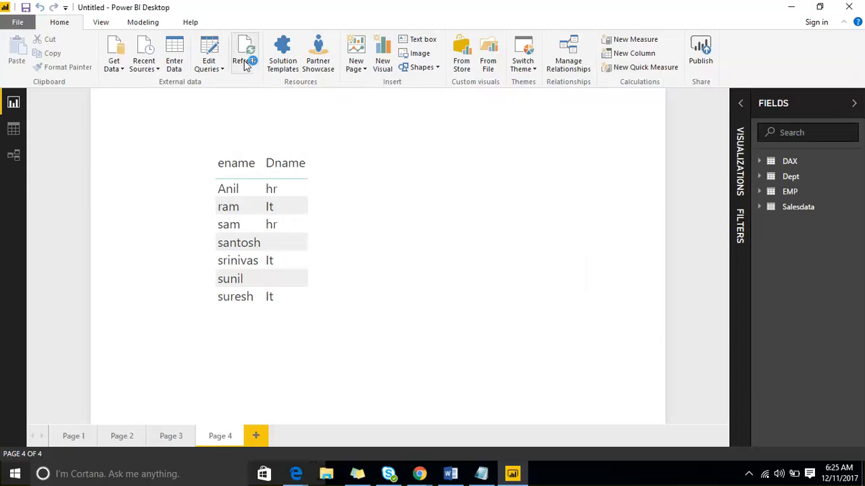
click(246, 62)
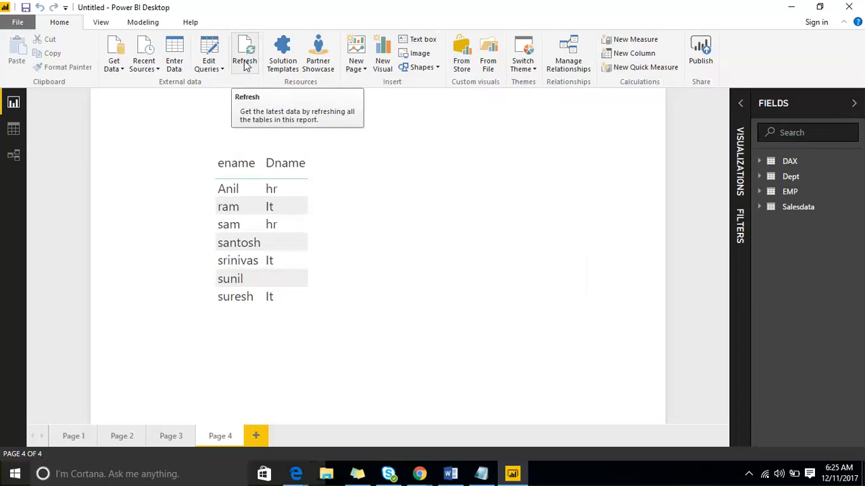
click(859, 209)
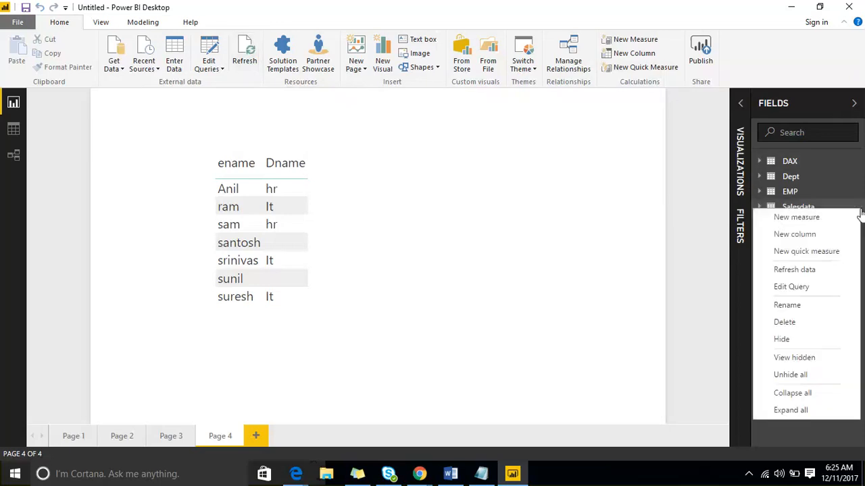
click(825, 272)
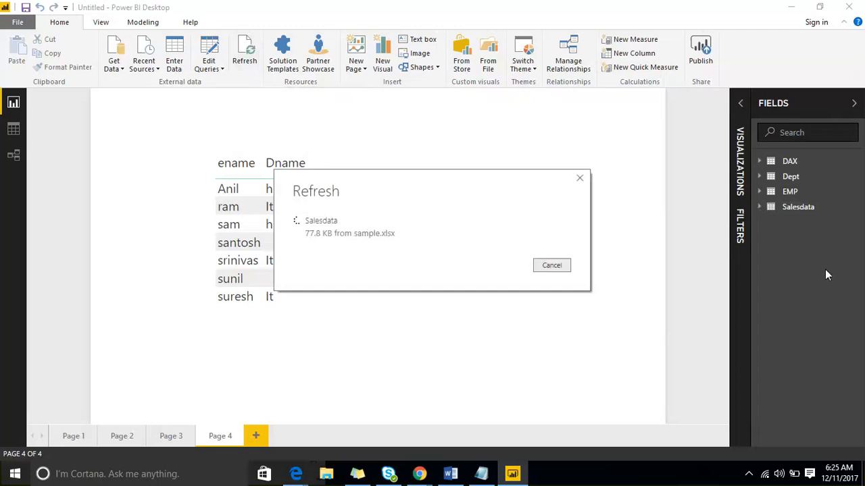
View the rows of the Salesdata table in Data view, then return to the report
click(853, 207)
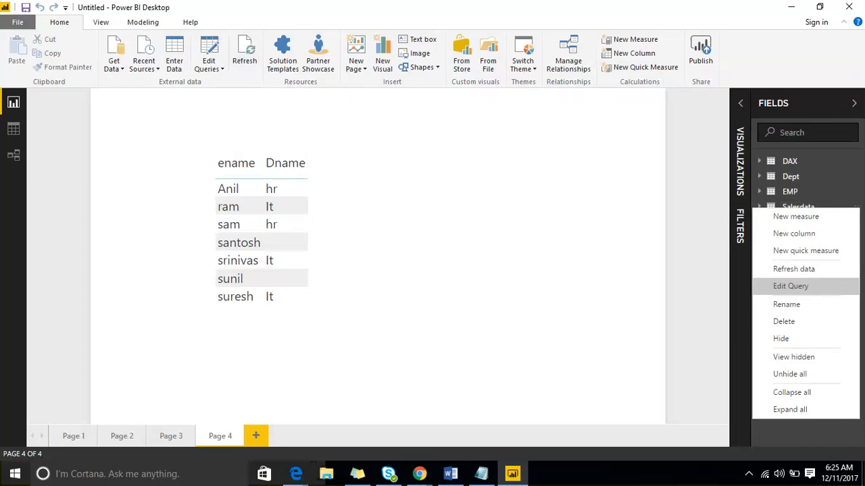
click(14, 133)
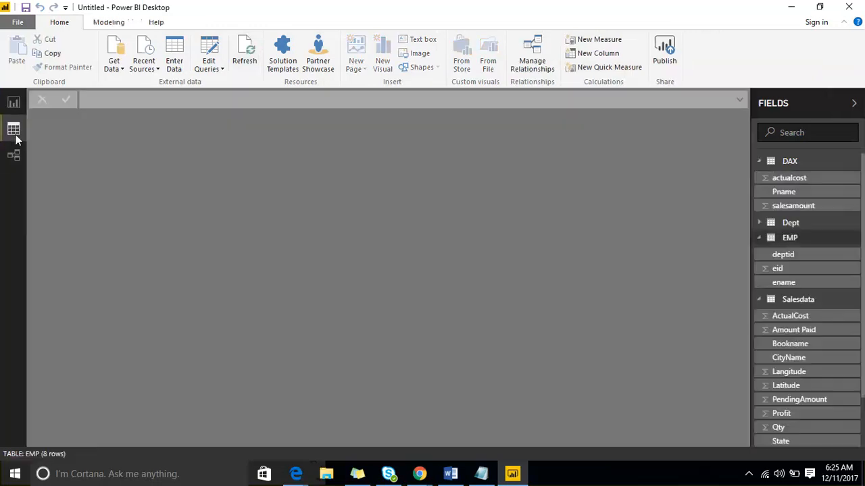
click(817, 303)
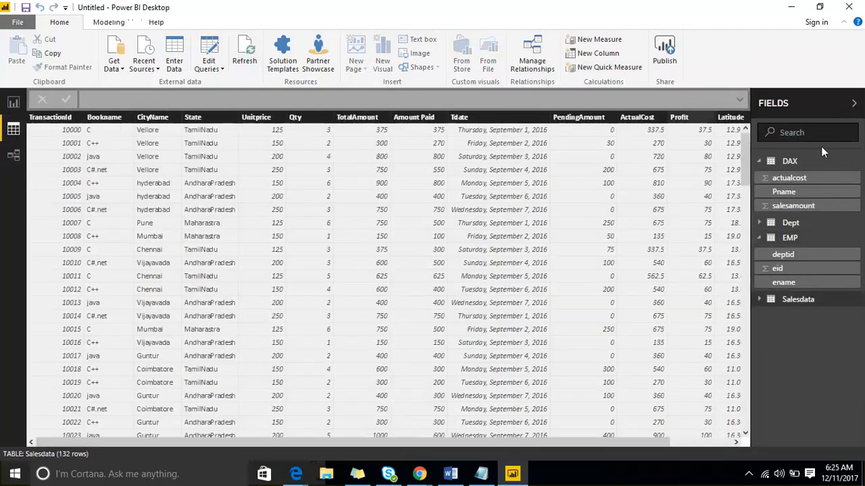
click(9, 108)
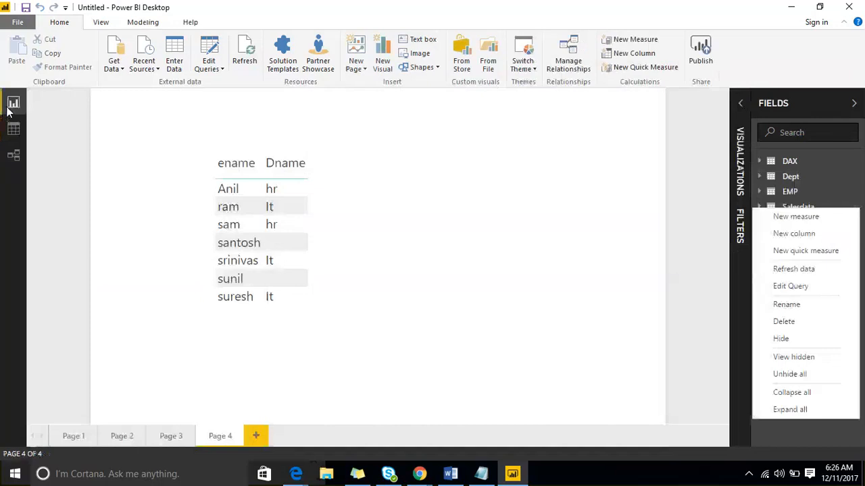
click(536, 154)
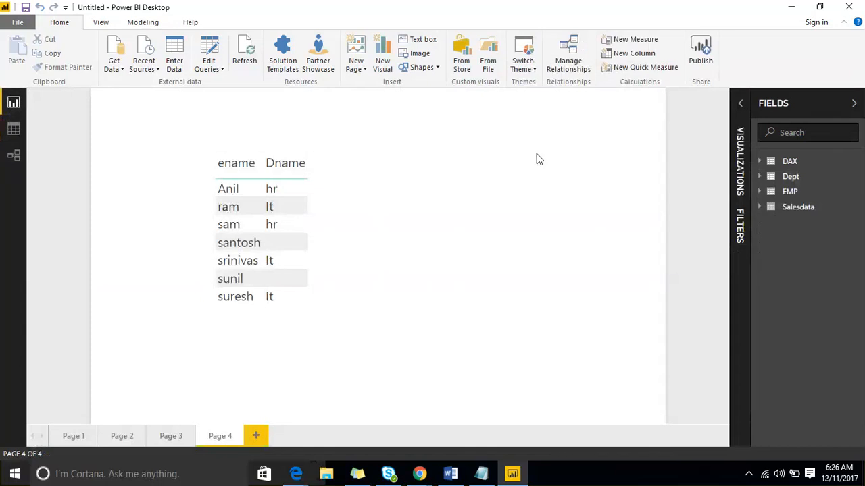
Review the commands available for the Salesdata table and the Edit Queries options without choosing any
right_click(852, 207)
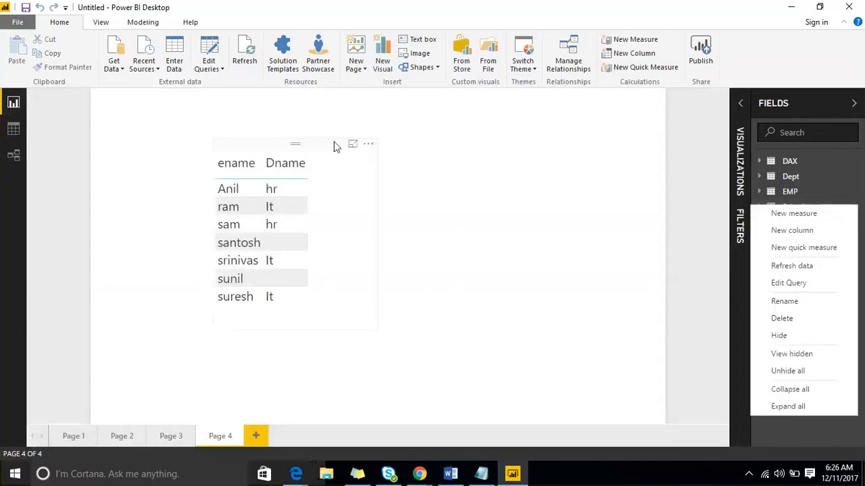
click(218, 70)
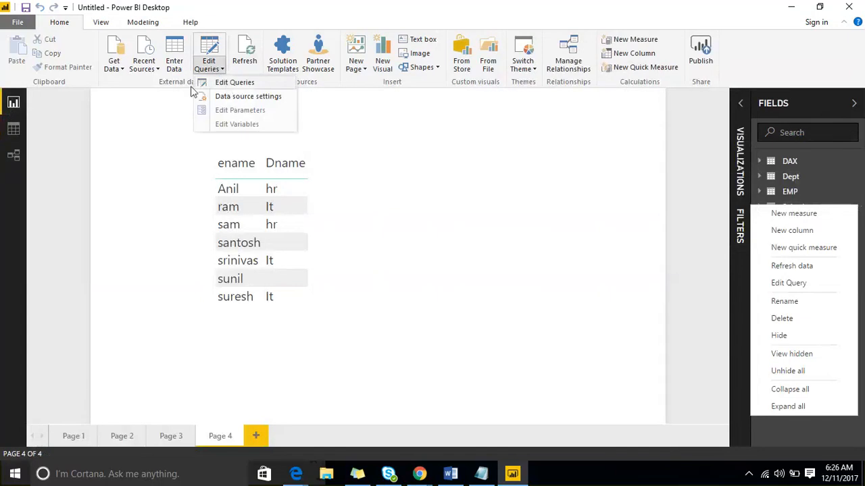
click(131, 131)
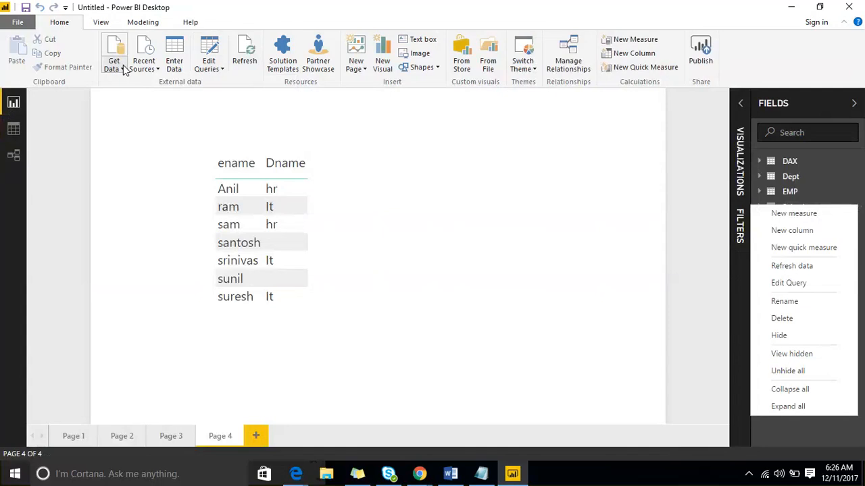
Preview the Australia sheet from the most recent source sample.xlsx, then cancel without loading it
click(144, 62)
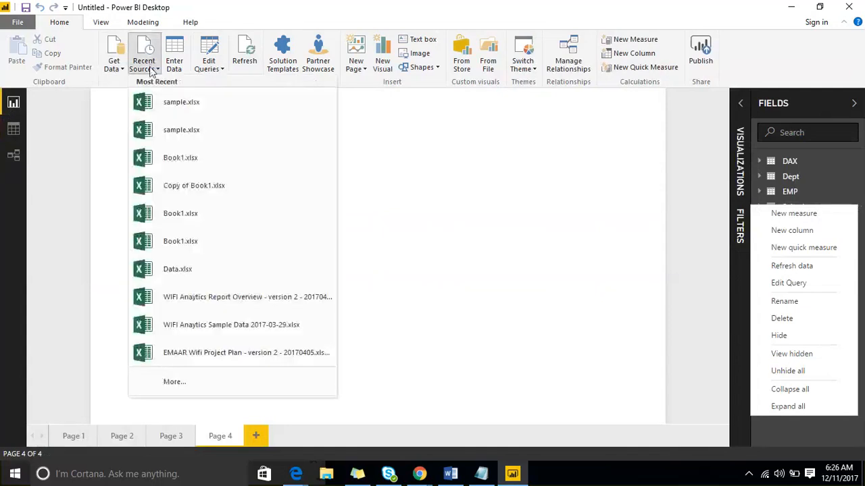
click(169, 104)
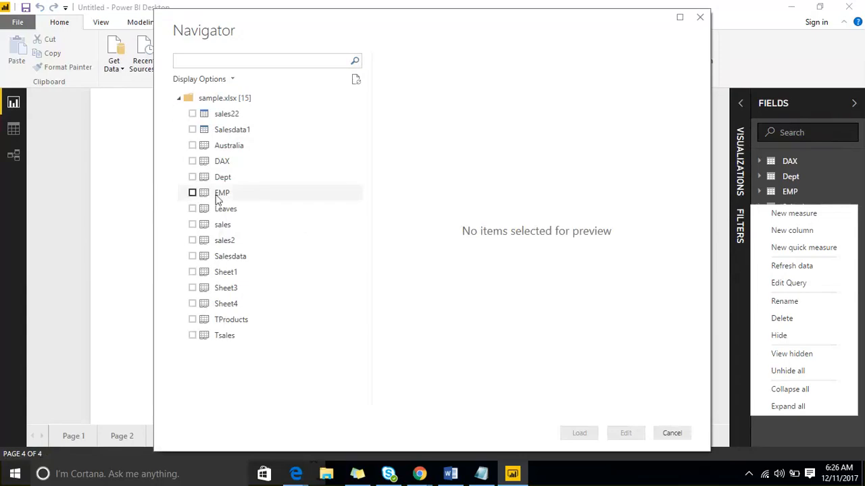
click(192, 145)
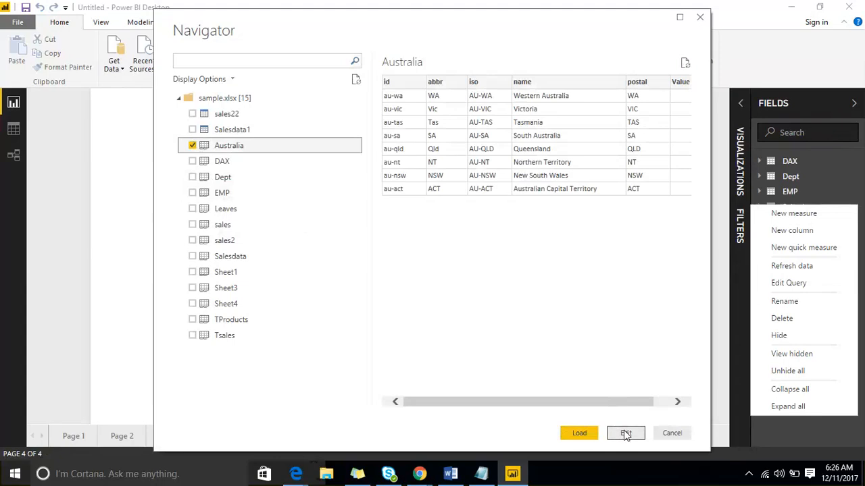
click(672, 433)
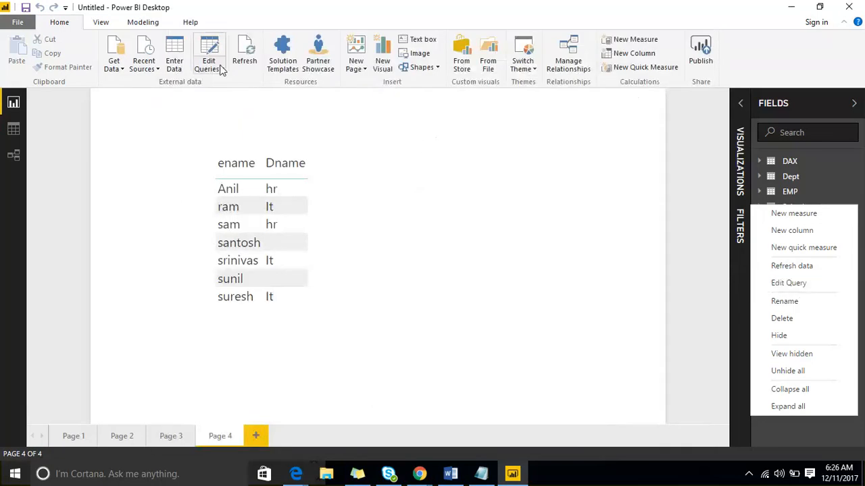
Open the Salesdata query in a maximized Query Editor and keep only the Bookname, CityName, State and Amount Paid columns
click(780, 284)
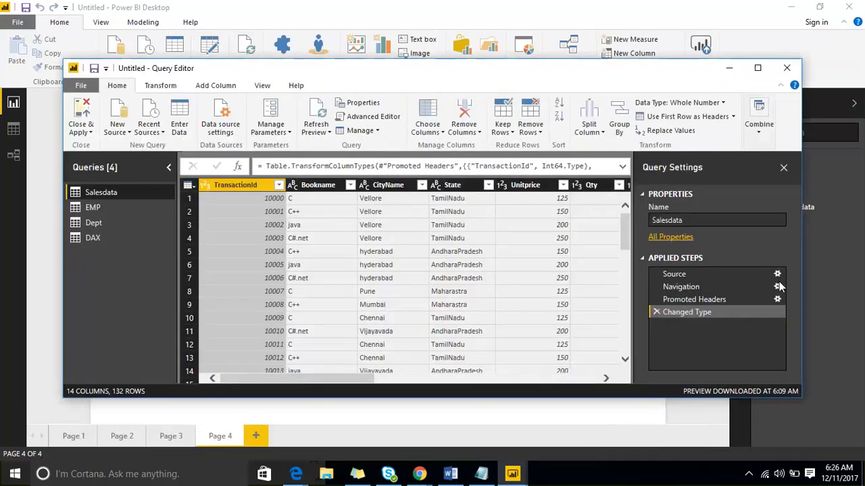
click(758, 69)
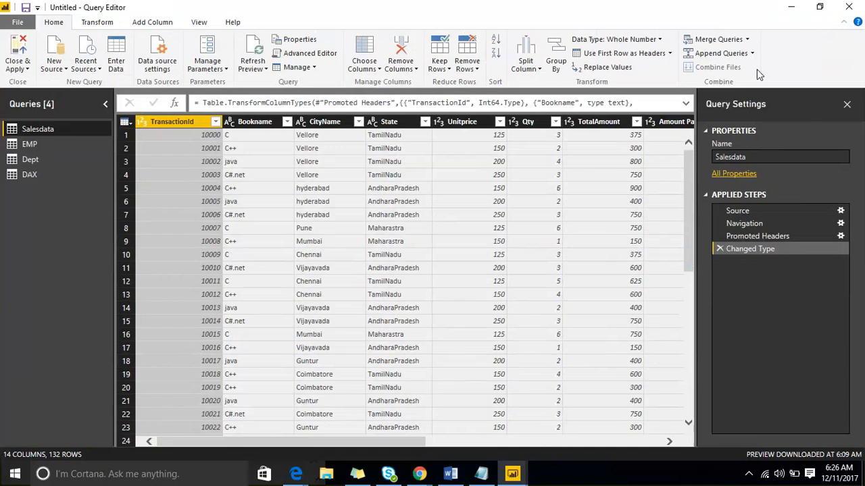
click(125, 122)
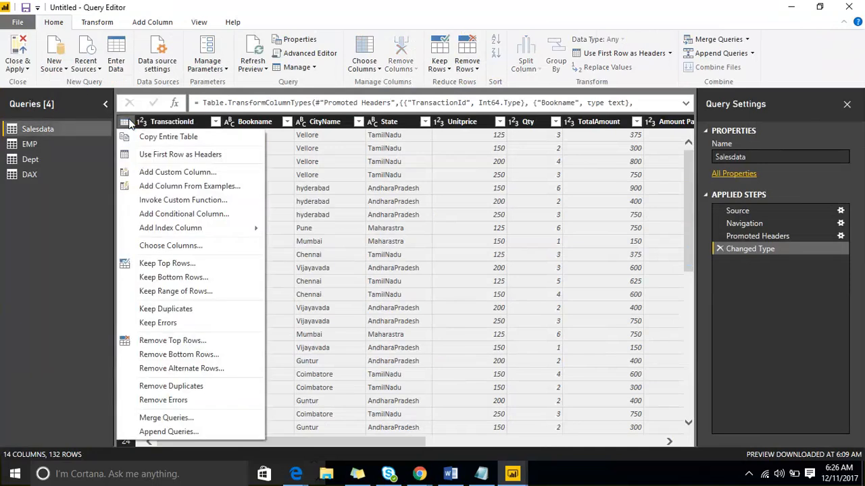
click(204, 248)
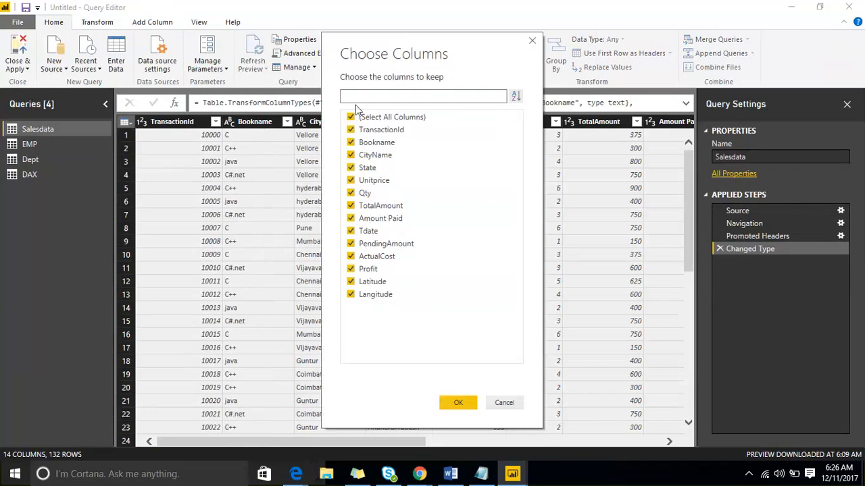
click(351, 116)
click(351, 142)
click(351, 155)
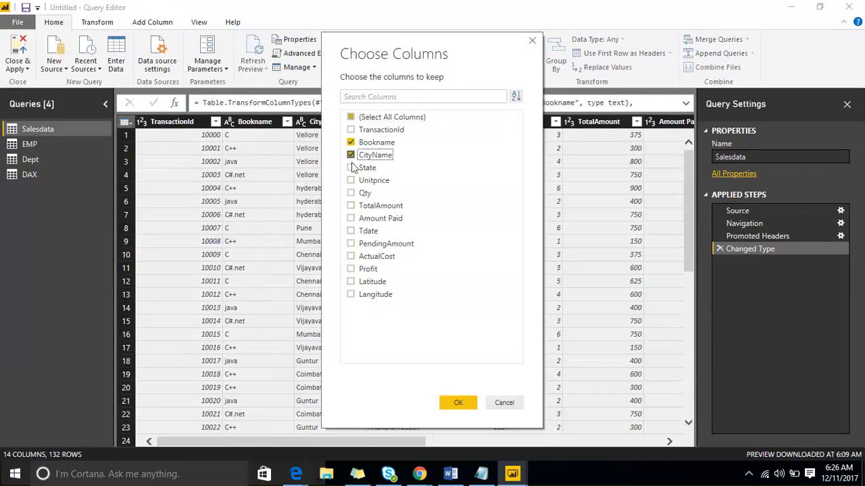
click(350, 167)
click(350, 218)
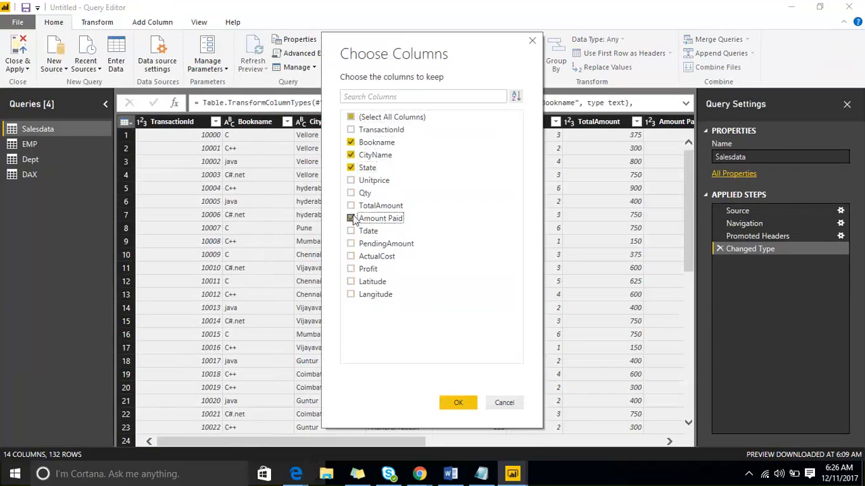
click(445, 402)
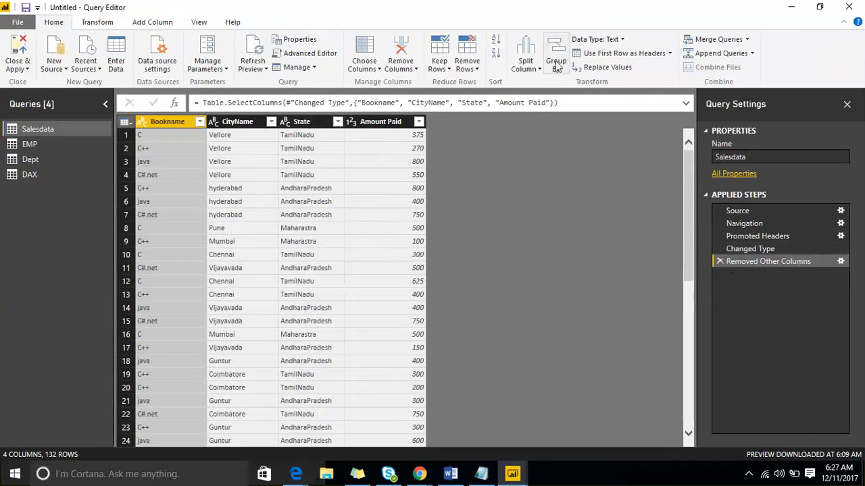
Close the Query Editor applying the changes, and expand the Salesdata table in the field list
click(83, 22)
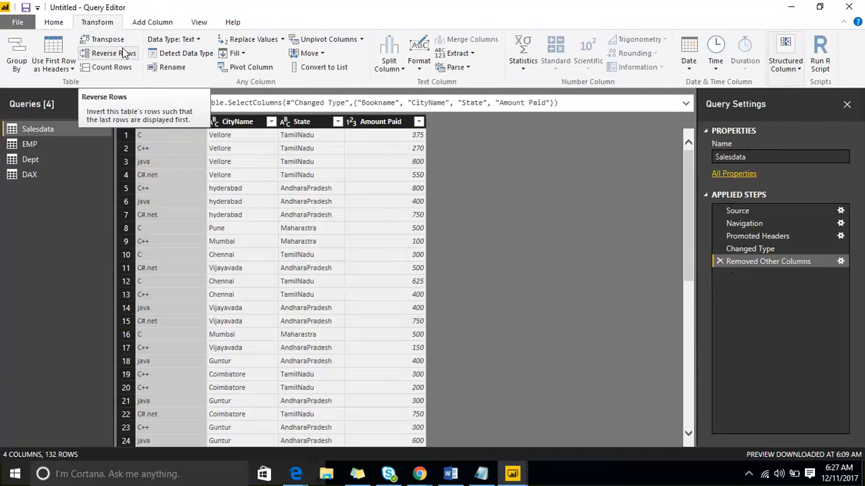
click(51, 22)
click(26, 69)
click(30, 82)
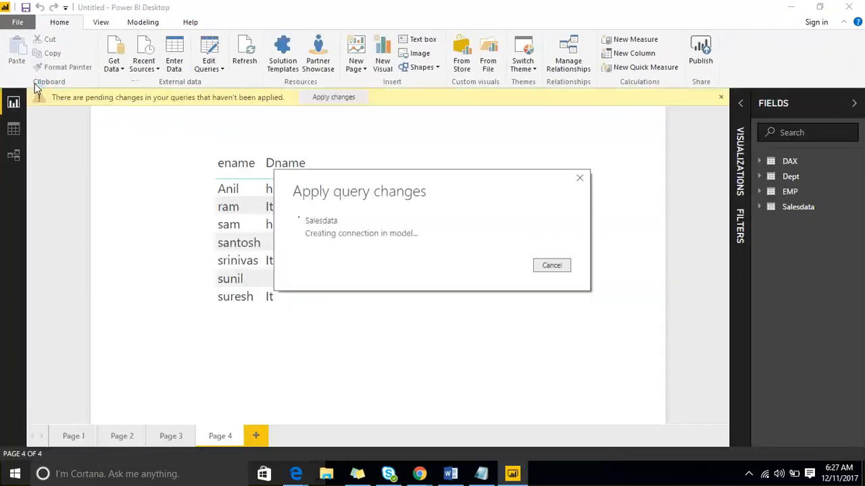
click(760, 208)
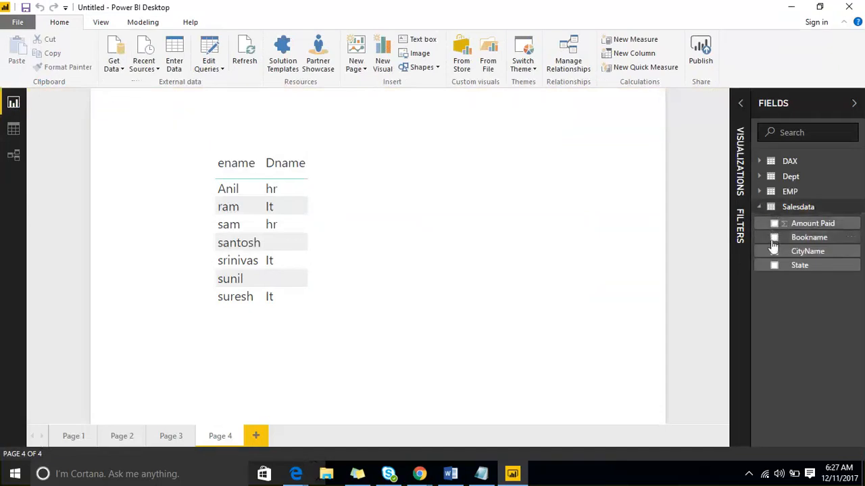
Reopen the Salesdata query in the Query Editor
click(857, 208)
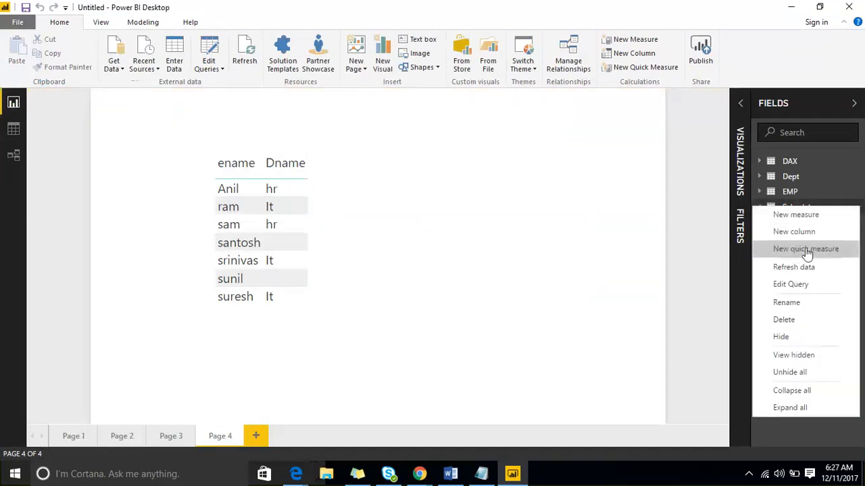
click(814, 289)
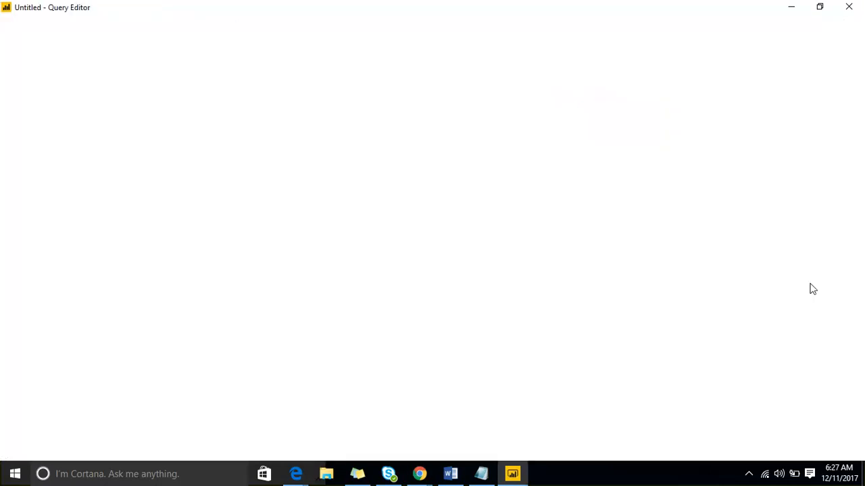
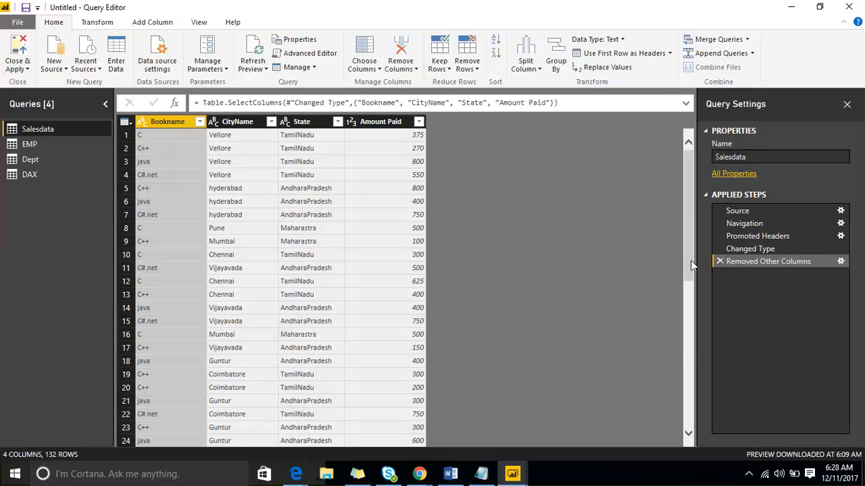
Delete the Removed Other Columns step from the Salesdata query, and close the Query Editor applying the changes
click(719, 261)
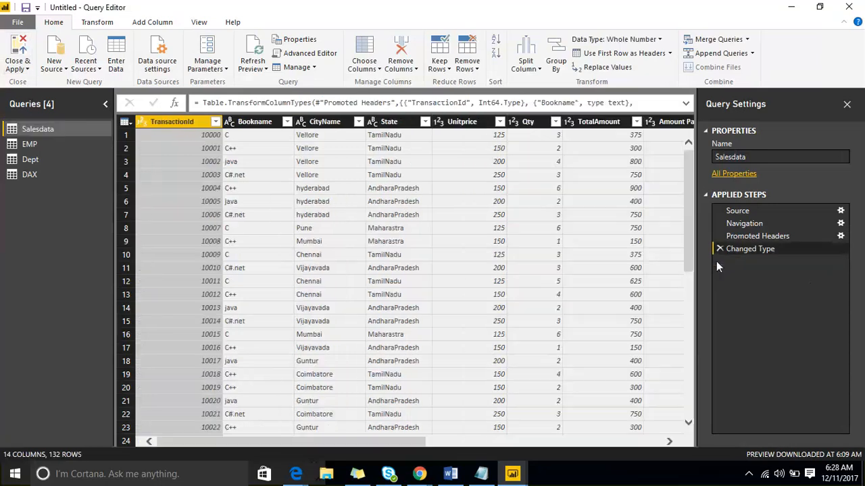
click(27, 67)
click(37, 82)
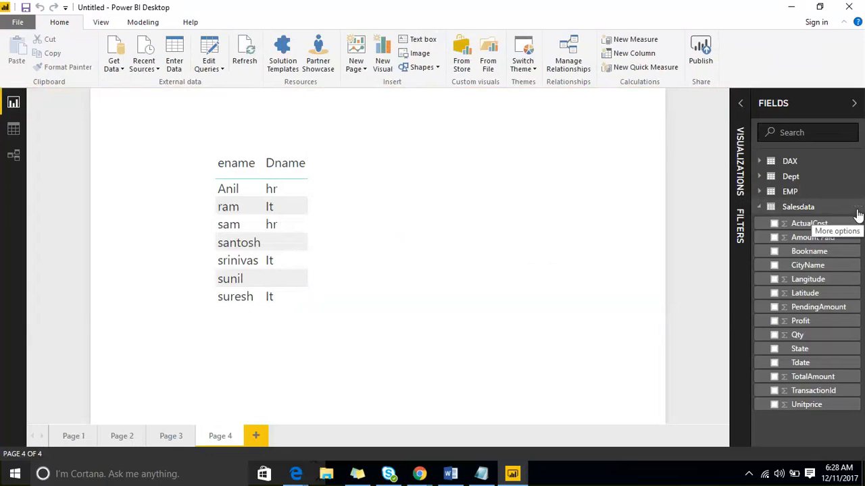
Reopen the Salesdata query, review the options for the Bookname column, whole table and TransactionId filter, and close the Query Editor
click(857, 209)
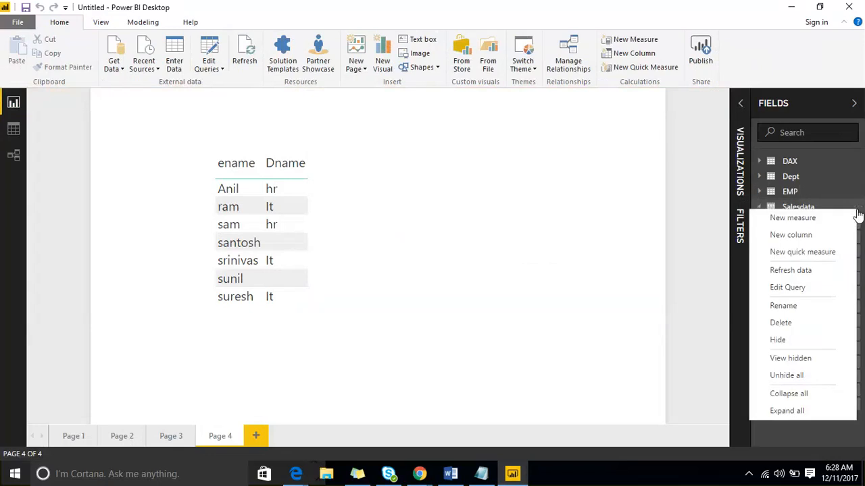
click(827, 288)
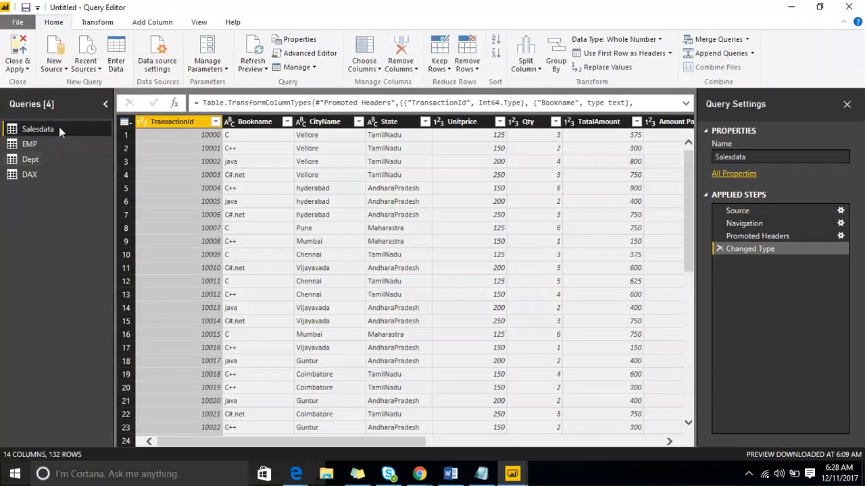
right_click(58, 127)
right_click(262, 124)
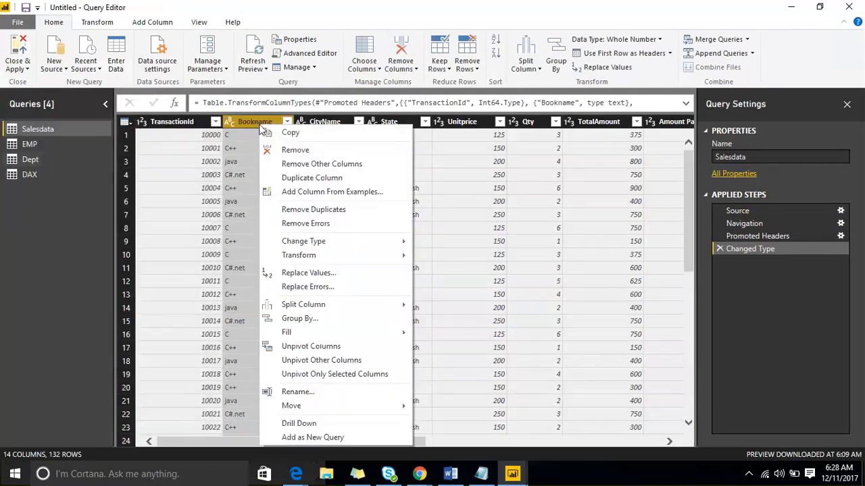
click(126, 124)
click(125, 122)
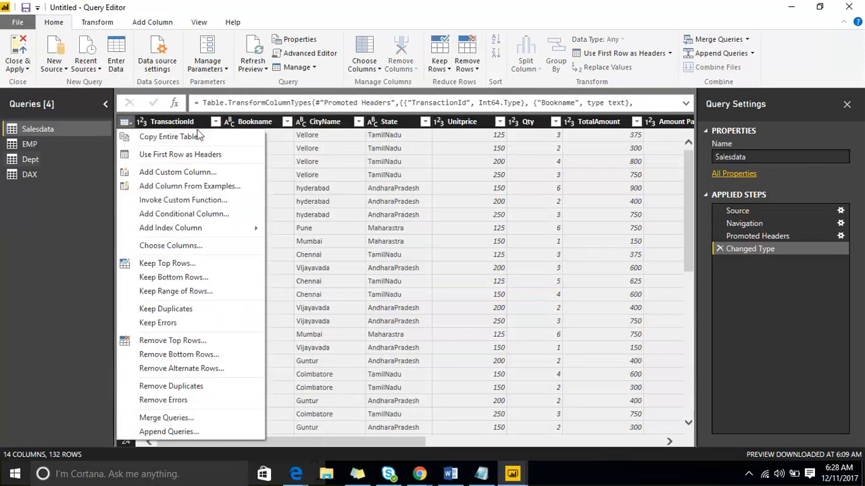
click(215, 122)
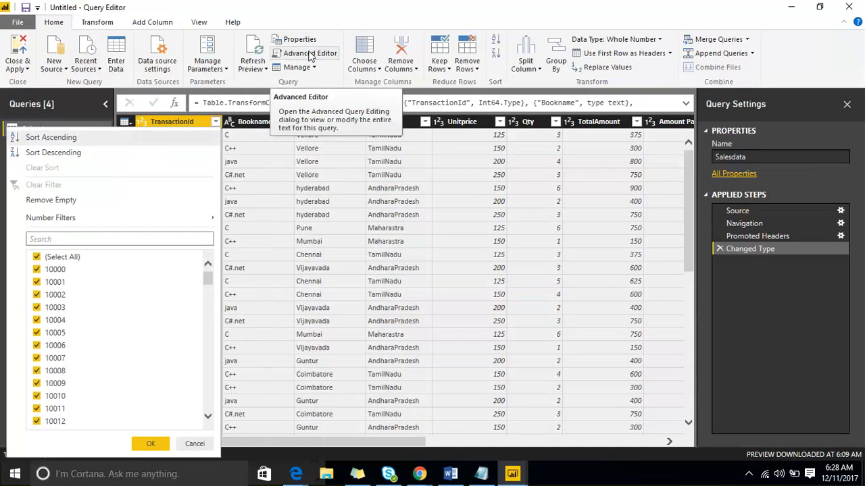
click(849, 6)
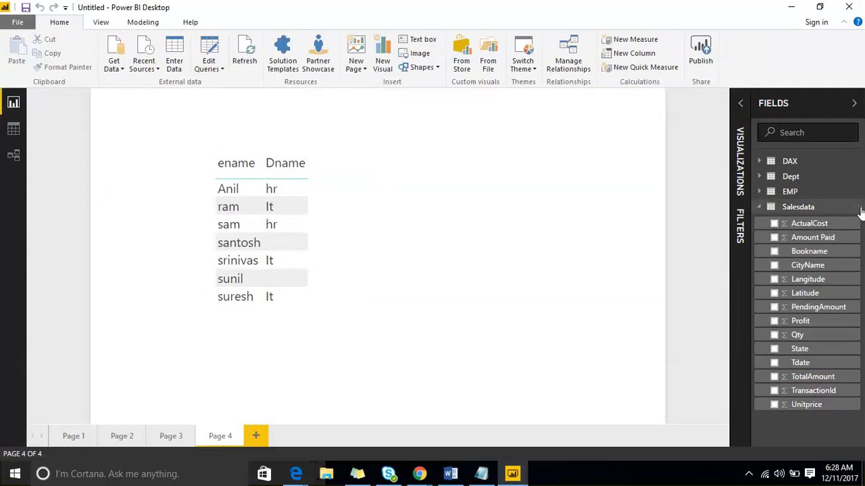
Hide the Salesdata table in the field list
click(860, 213)
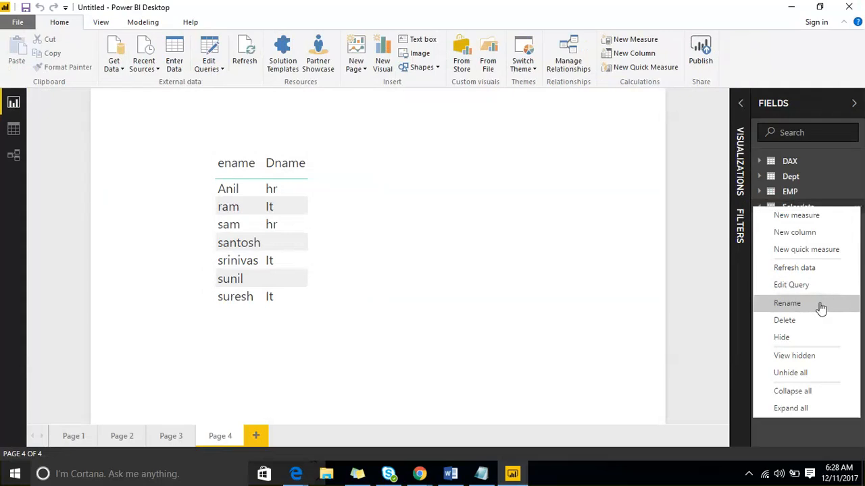
click(823, 302)
click(858, 214)
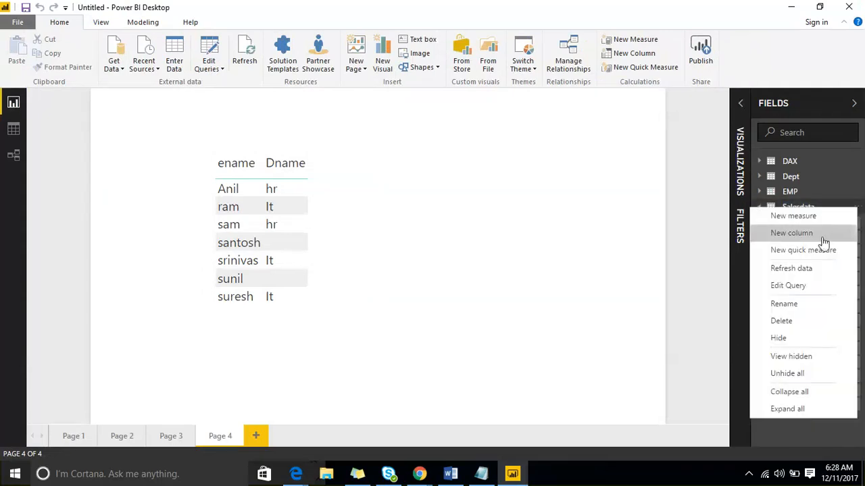
click(814, 338)
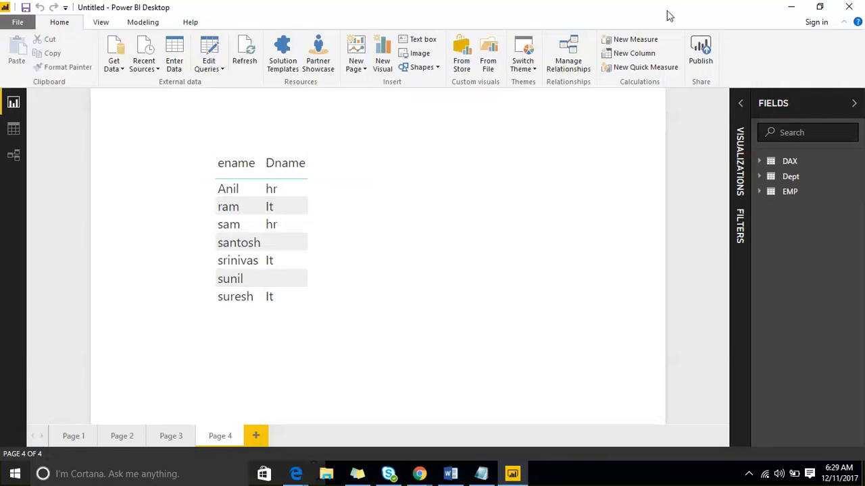
drag(331, 173, 386, 167)
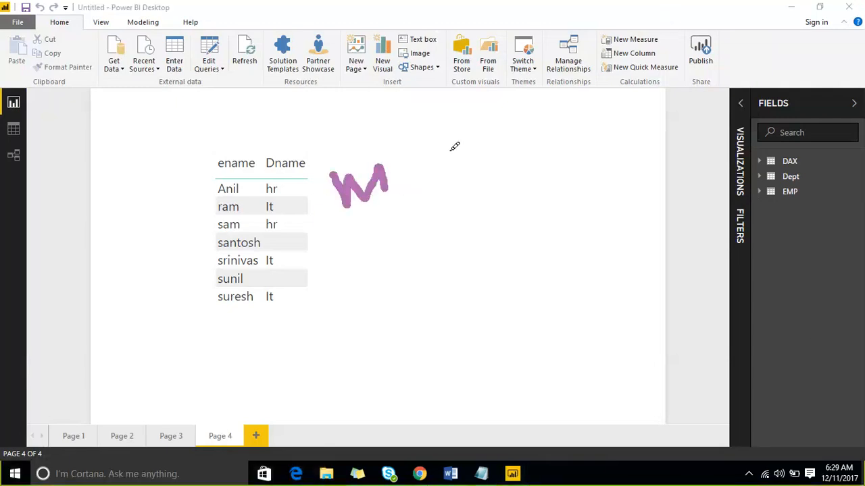
mouse_move(446, 149)
mouse_down()
mouse_move(500, 116)
mouse_move(507, 143)
mouse_up()
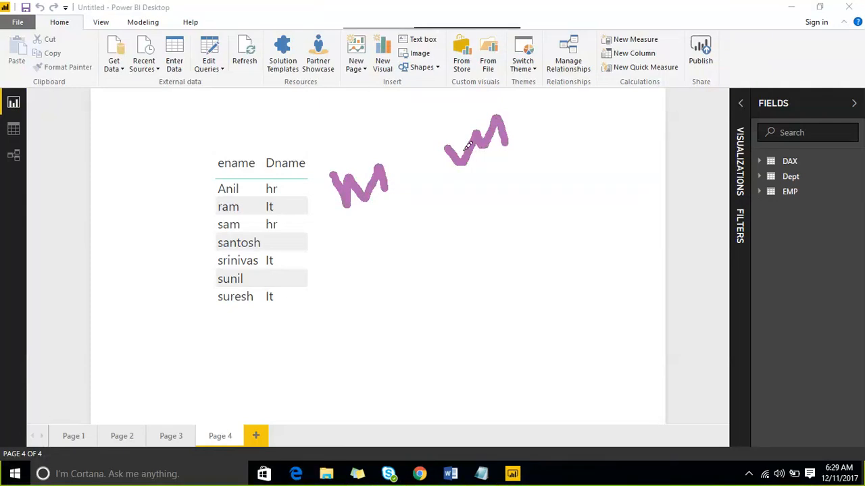
click(667, 20)
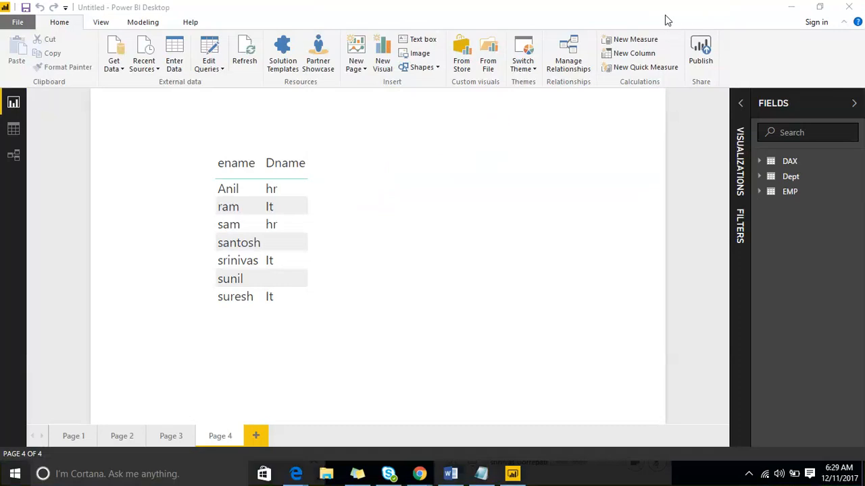
click(669, 9)
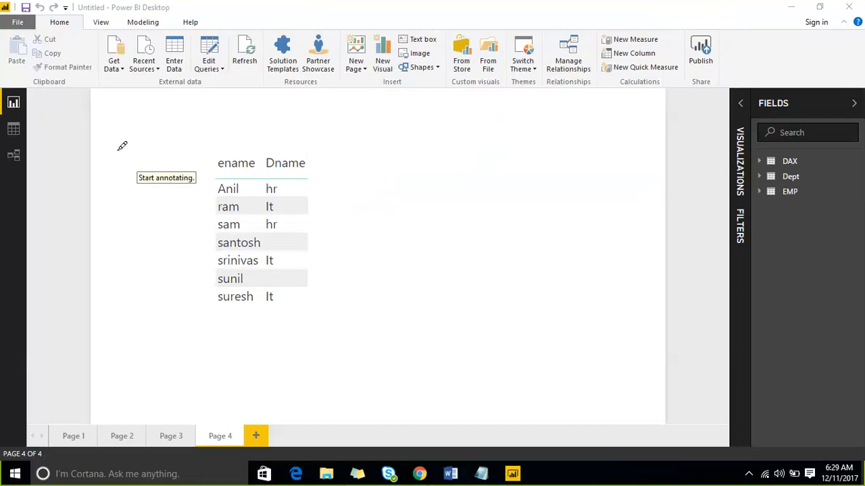
mouse_move(117, 147)
mouse_down()
mouse_move(143, 297)
mouse_move(398, 196)
mouse_up()
drag(171, 138, 140, 147)
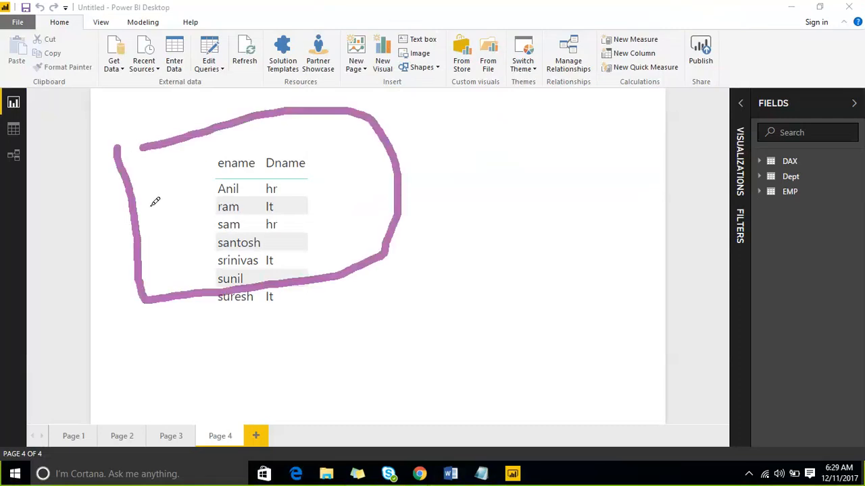
mouse_move(185, 199)
mouse_down()
mouse_move(247, 188)
mouse_move(289, 216)
mouse_move(348, 171)
mouse_move(387, 167)
mouse_up()
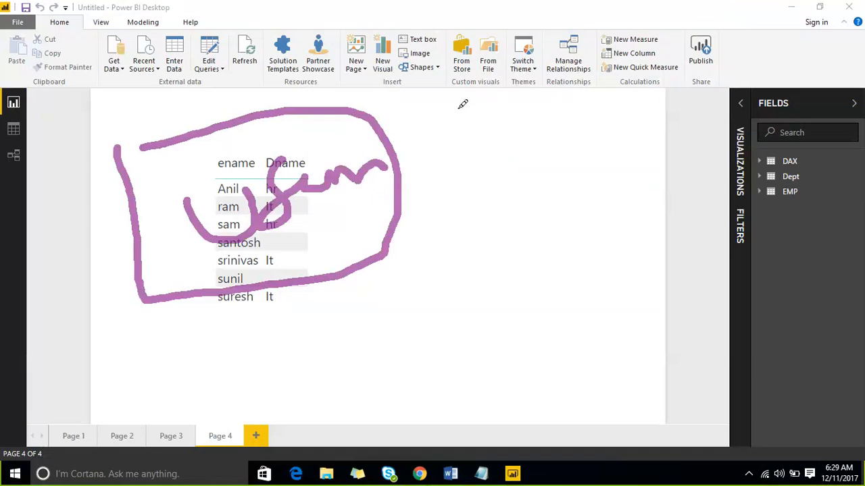
drag(406, 152, 544, 91)
mouse_move(432, 118)
mouse_down()
mouse_move(388, 150)
mouse_move(425, 171)
mouse_up()
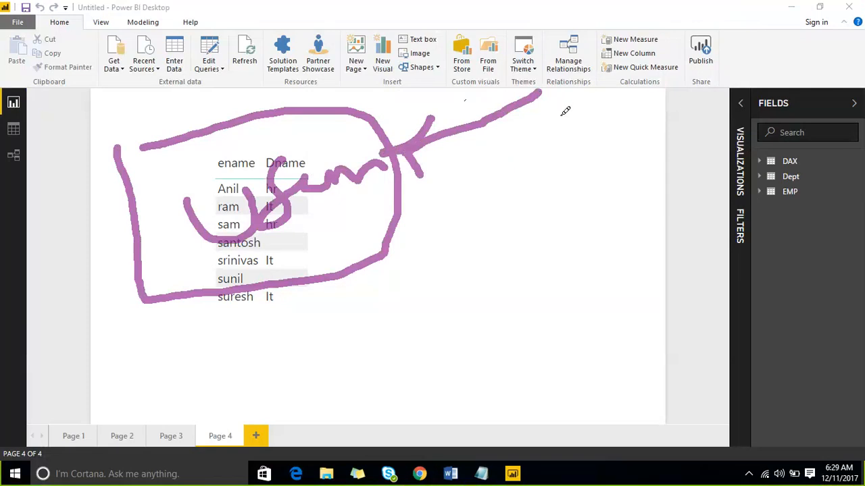
drag(559, 116, 647, 97)
mouse_move(605, 118)
mouse_down()
mouse_move(520, 269)
mouse_move(383, 293)
mouse_move(348, 284)
mouse_move(371, 318)
mouse_up()
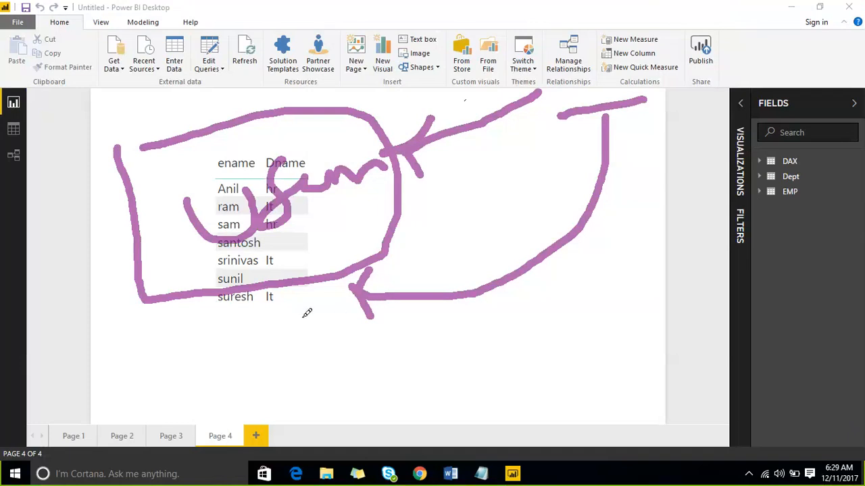
drag(295, 304, 322, 425)
drag(302, 295, 283, 331)
drag(302, 292, 324, 314)
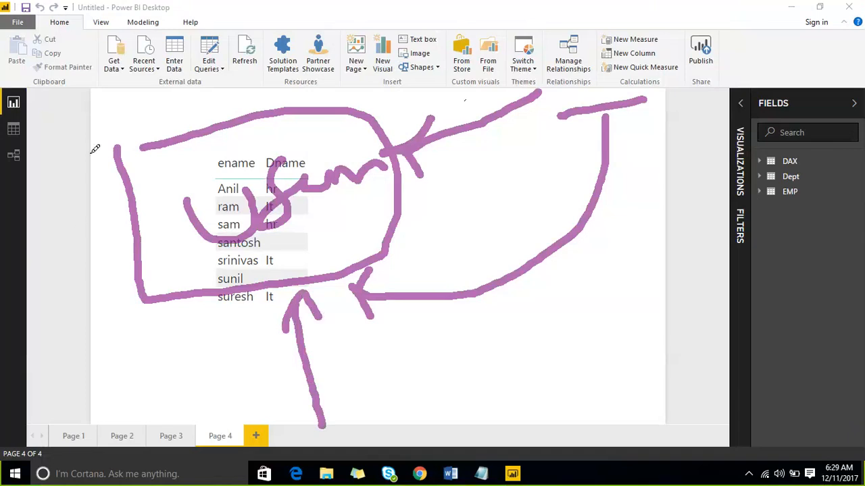
mouse_move(99, 138)
mouse_down()
mouse_move(200, 67)
mouse_move(408, 166)
mouse_move(195, 324)
mouse_move(126, 207)
mouse_move(105, 112)
mouse_up()
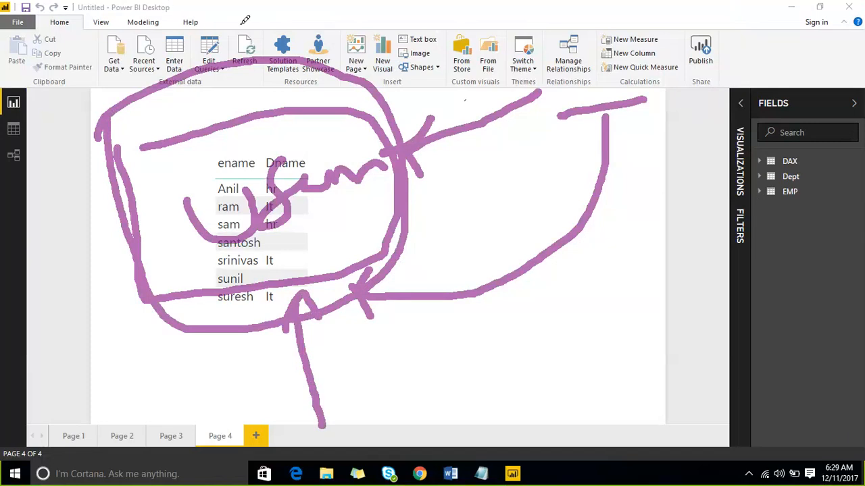
key(Escape)
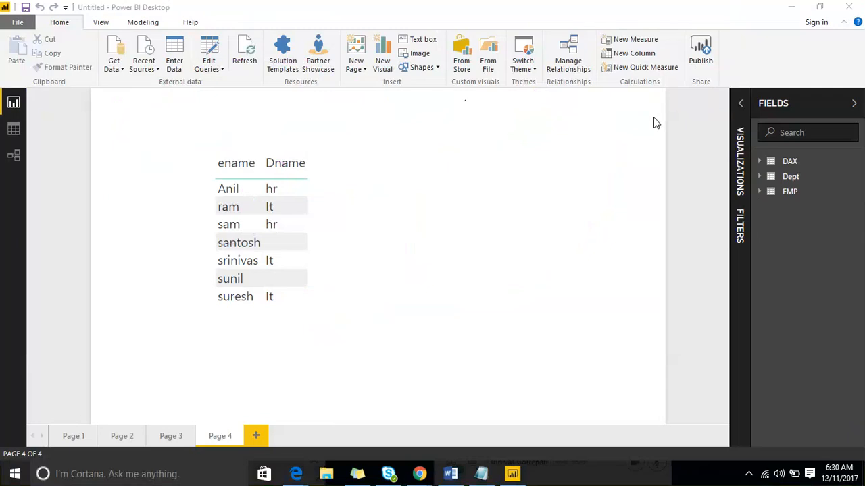
Turn on the display of hidden items in the field list and unhide all of them, including Salesdata
click(857, 193)
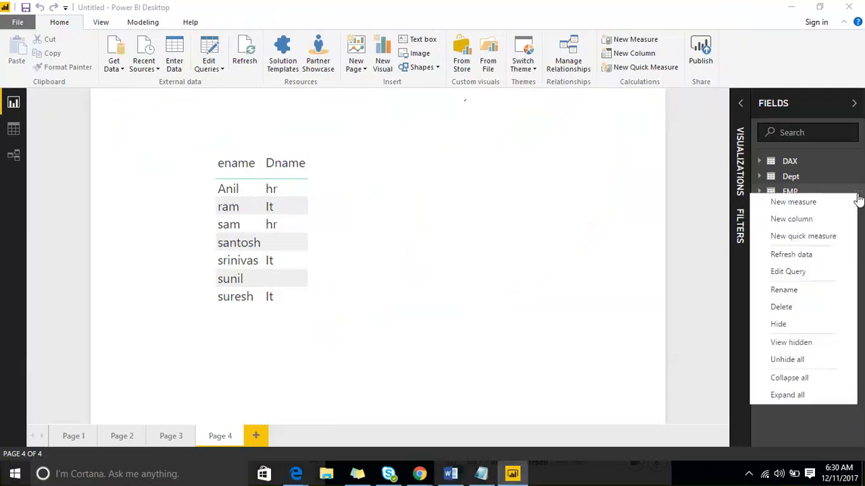
click(806, 343)
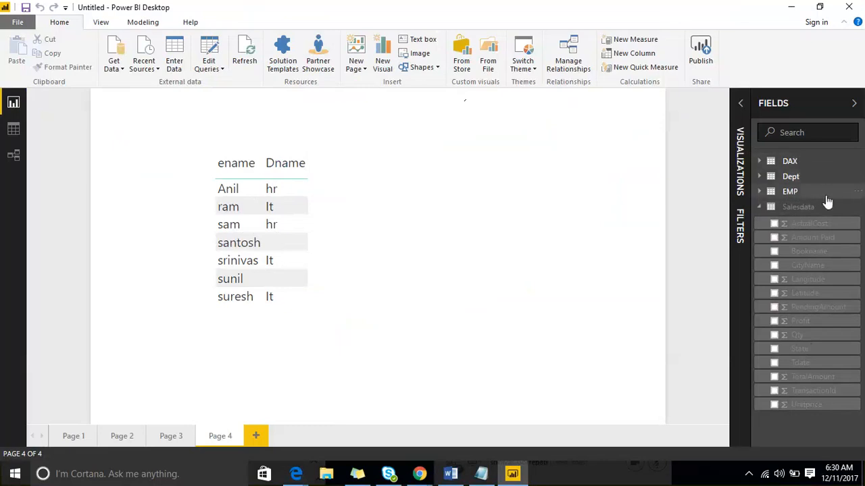
click(856, 209)
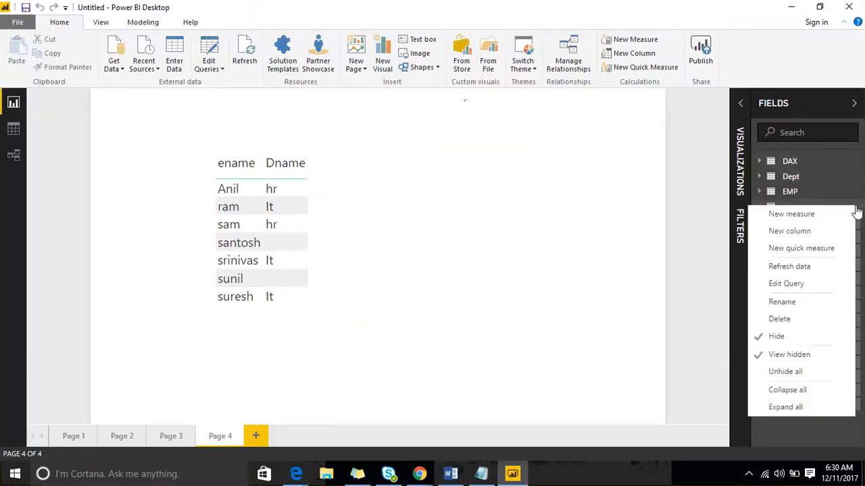
click(789, 373)
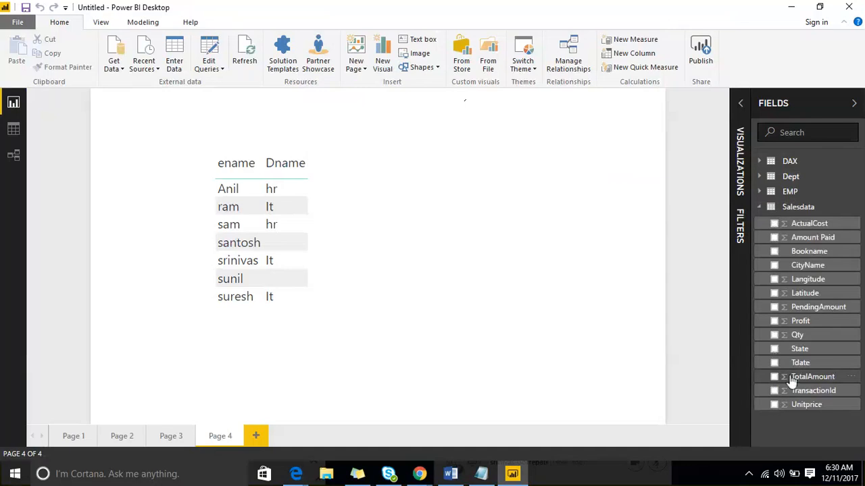
Collapse all tables in the field list and expand them all again using the Salesdata table's options
click(856, 209)
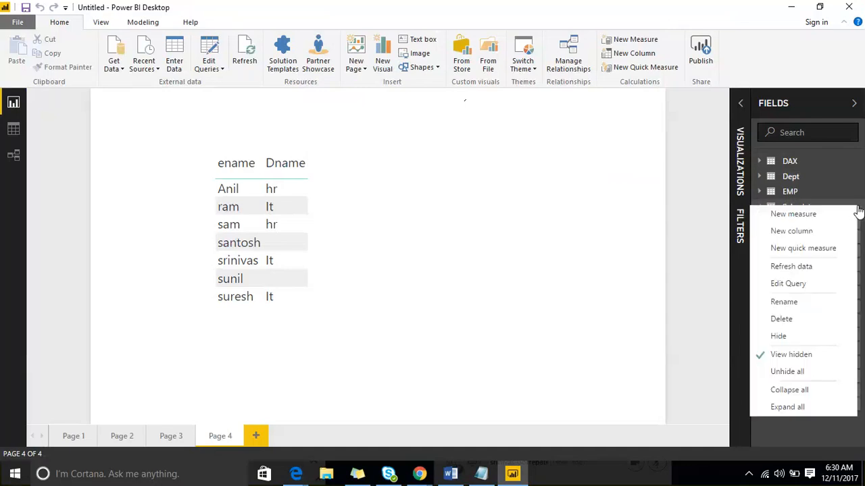
click(788, 390)
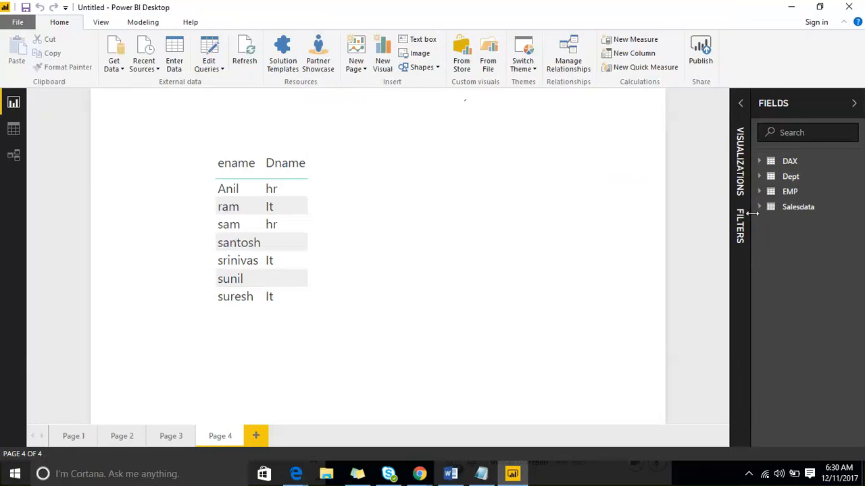
click(856, 210)
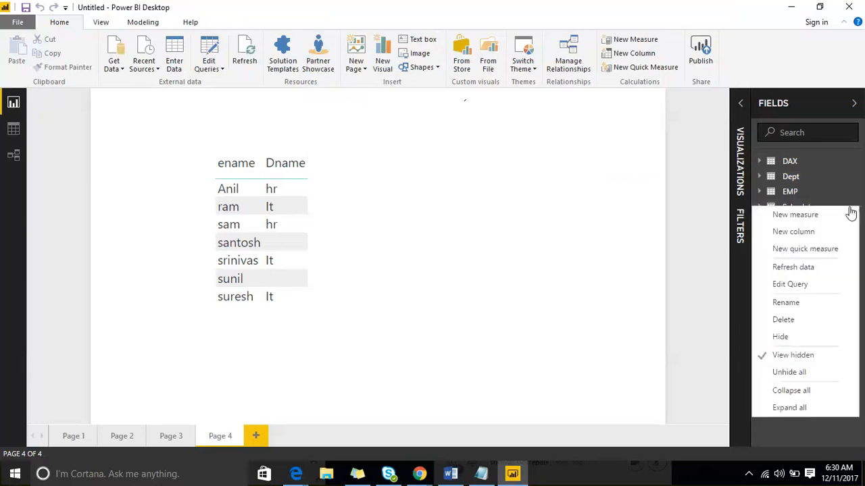
click(806, 408)
scroll(795, 324, down, 2)
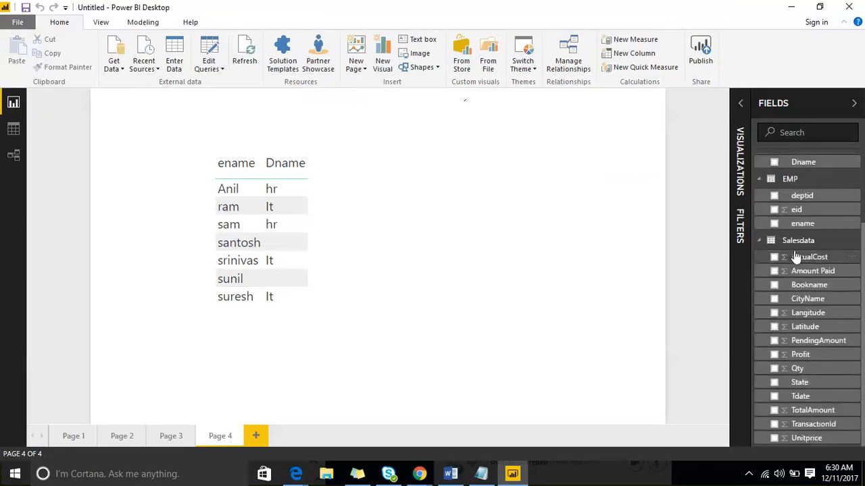
scroll(797, 263, up, 2)
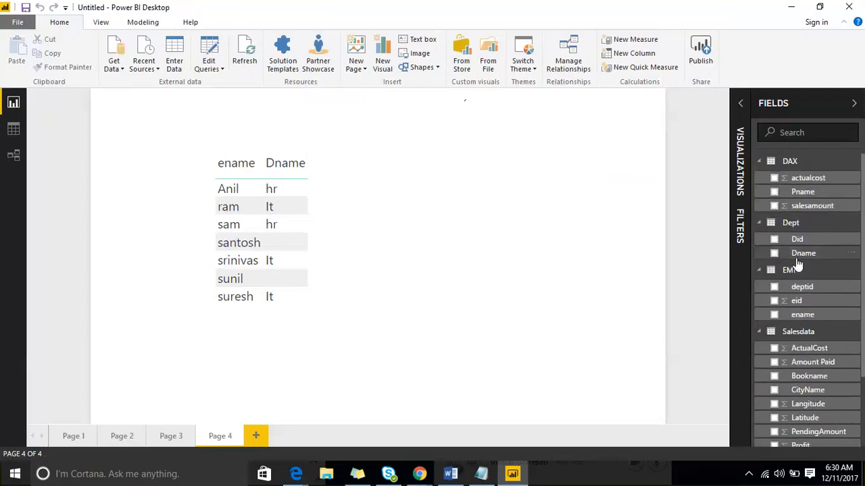
Collapse and re-expand every table using the DAX table's options, and open those options once more
click(856, 168)
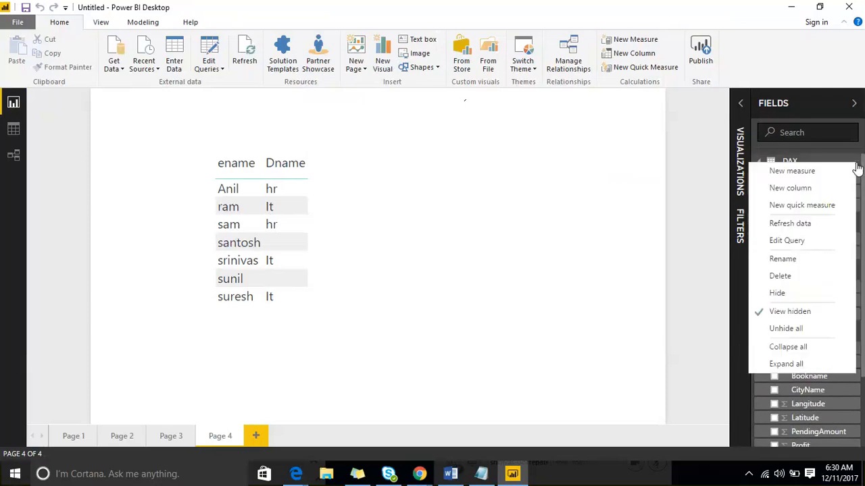
click(815, 347)
click(854, 169)
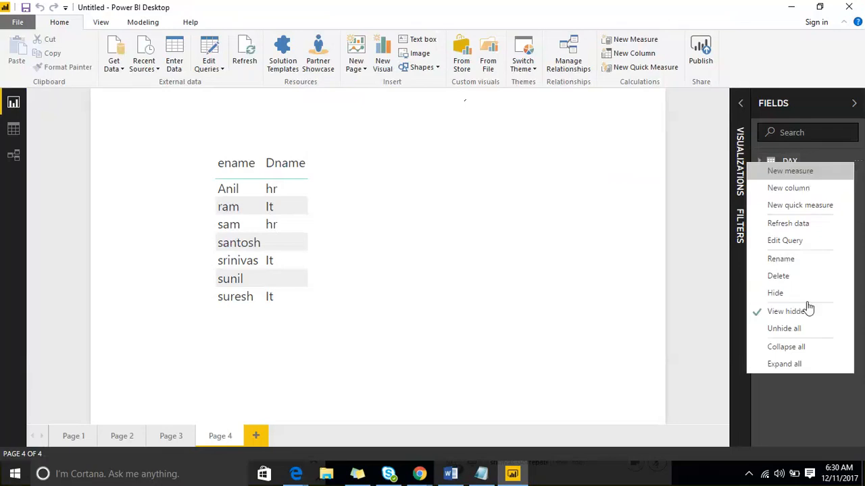
click(802, 362)
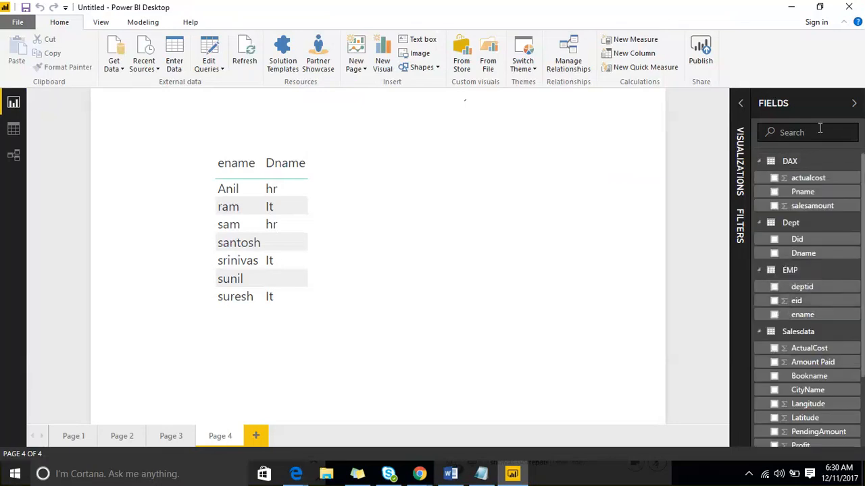
click(855, 166)
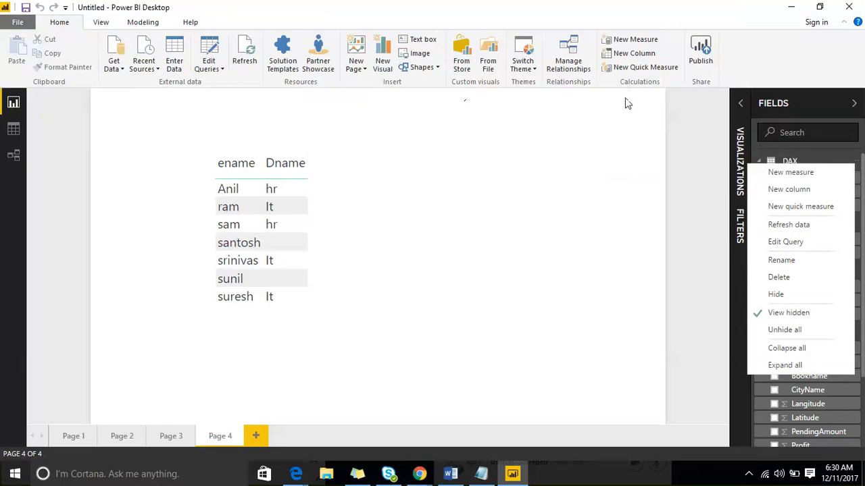
Collapse the field list and move the ename and Dname table slightly right and down on Page 4
click(823, 110)
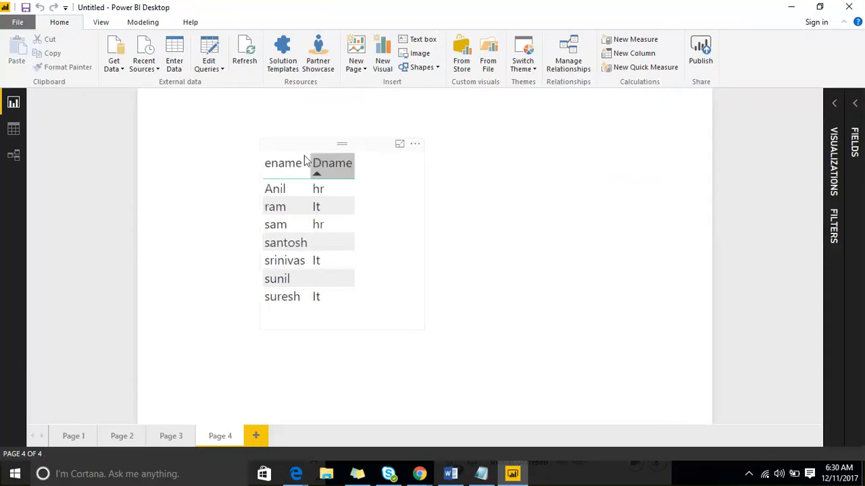
mouse_move(302, 155)
mouse_down()
mouse_move(492, 167)
mouse_move(300, 164)
mouse_up()
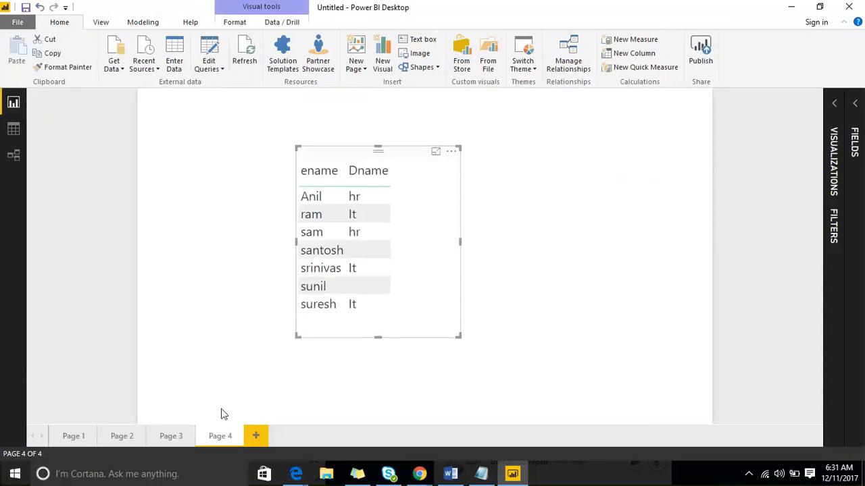
Add a blank page to the report after Page 4
click(254, 436)
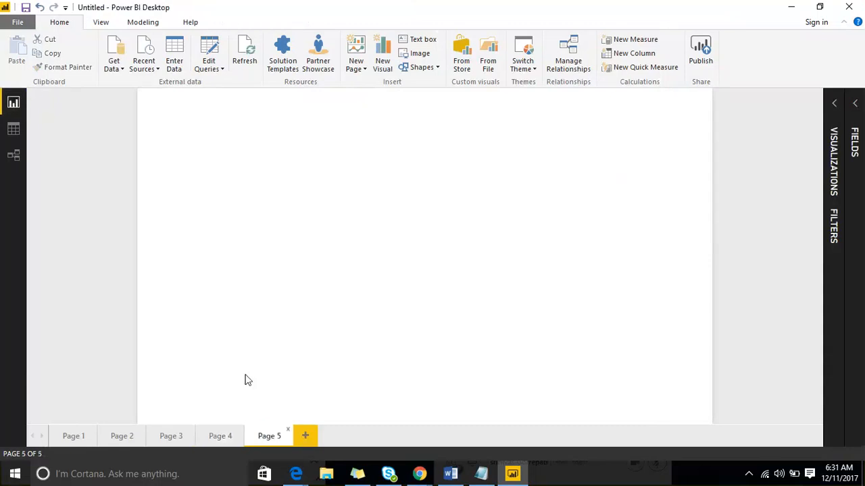
Start screen annotation and draw a large purple frame over the blank page, with a smaller green frame attached to its left side
click(664, 18)
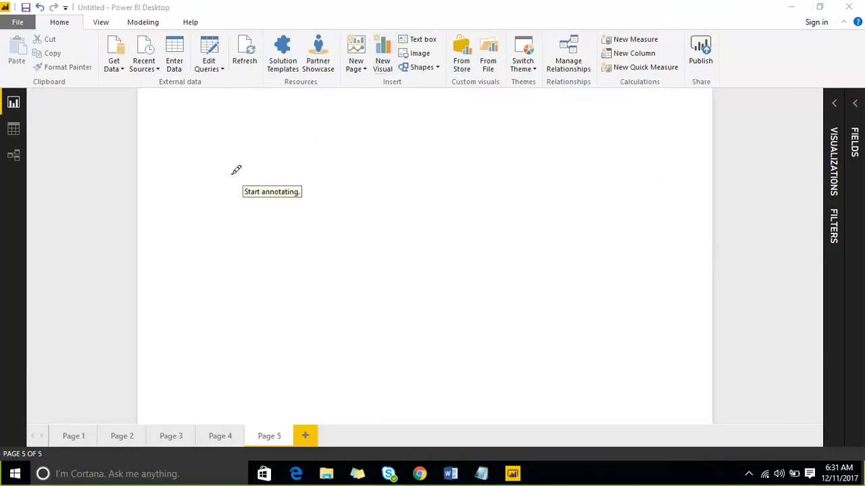
mouse_move(233, 174)
mouse_down()
mouse_move(277, 391)
mouse_move(751, 288)
mouse_up()
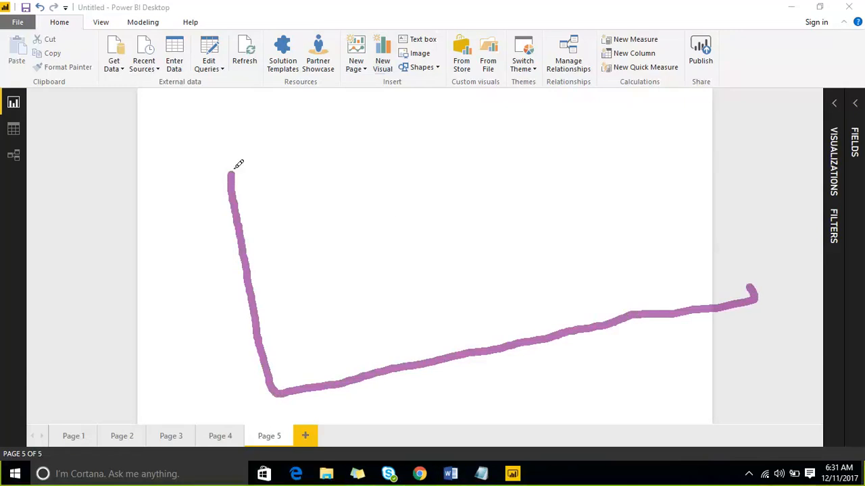
mouse_move(235, 168)
mouse_down()
mouse_move(700, 100)
mouse_move(735, 191)
mouse_move(751, 288)
mouse_up()
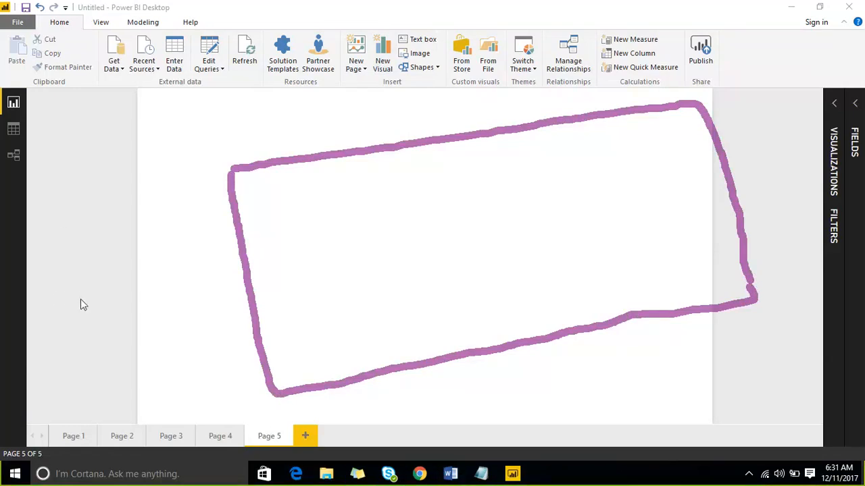
mouse_move(74, 193)
mouse_down()
mouse_move(215, 177)
mouse_move(72, 195)
mouse_move(102, 348)
mouse_up()
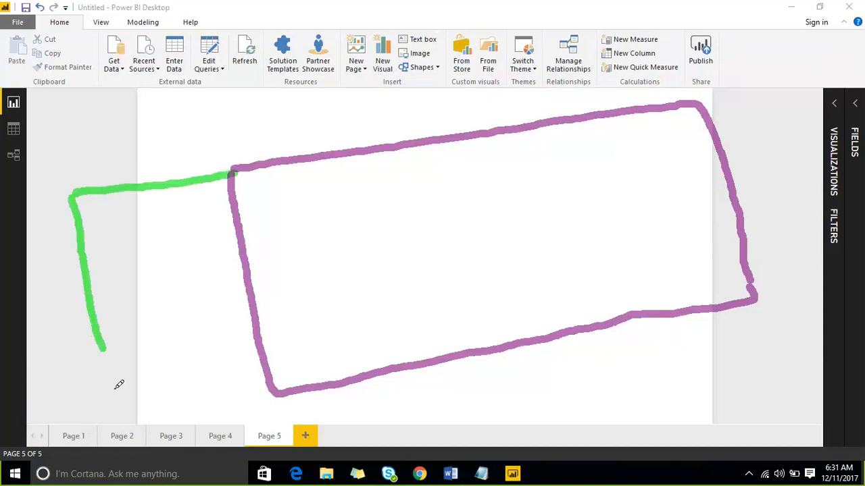
mouse_move(115, 389)
mouse_down()
mouse_move(193, 412)
mouse_move(269, 391)
mouse_up()
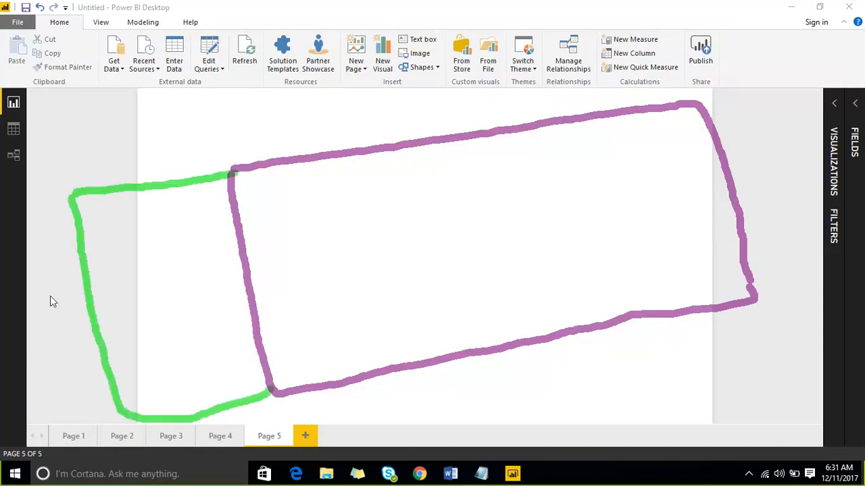
Draw several small red boxes inside the green frame and link them to a central box with short red lines
key(r)
mouse_move(97, 235)
mouse_down()
mouse_move(121, 260)
mouse_move(132, 225)
mouse_move(96, 231)
mouse_up()
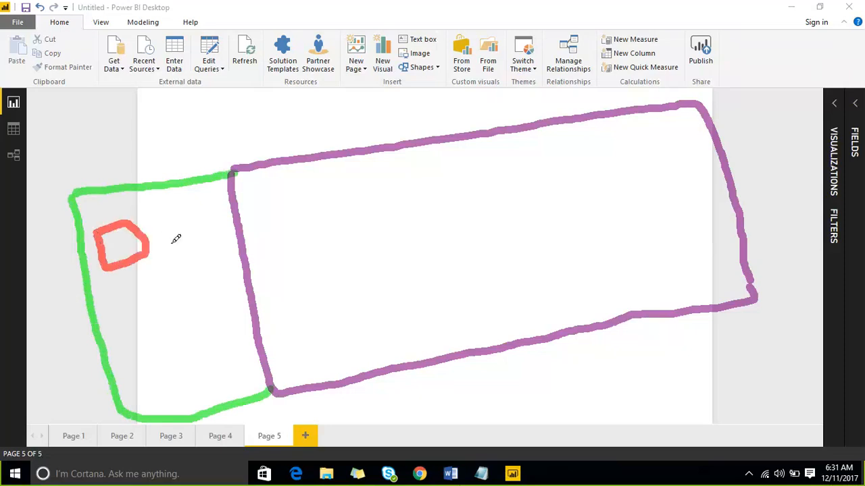
mouse_move(168, 220)
mouse_down()
mouse_move(204, 219)
mouse_move(171, 214)
mouse_up()
mouse_move(120, 307)
mouse_down()
mouse_move(129, 348)
mouse_move(160, 335)
mouse_move(147, 342)
mouse_up()
mouse_move(189, 289)
mouse_down()
mouse_move(202, 327)
mouse_move(201, 387)
mouse_up()
drag(199, 345, 214, 379)
mouse_move(159, 272)
mouse_down()
mouse_move(166, 296)
mouse_move(172, 269)
mouse_move(150, 271)
mouse_move(174, 281)
mouse_up()
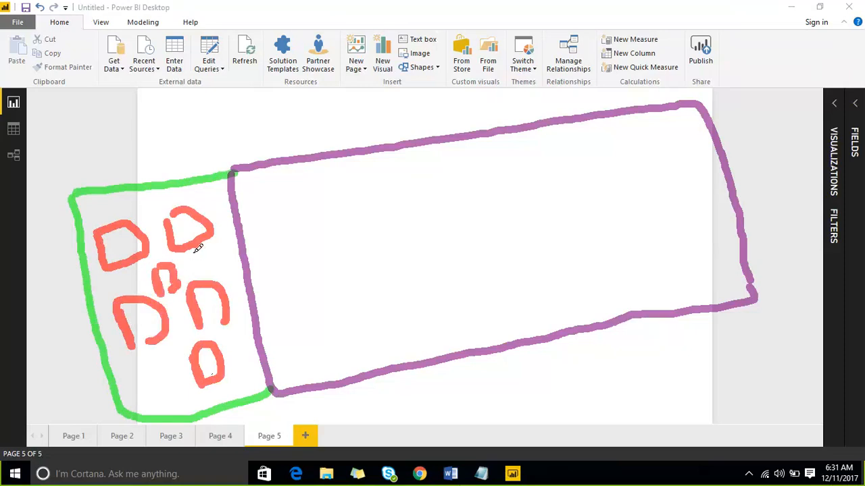
mouse_move(193, 252)
mouse_down()
mouse_move(179, 273)
mouse_move(206, 274)
mouse_up()
drag(148, 283, 141, 297)
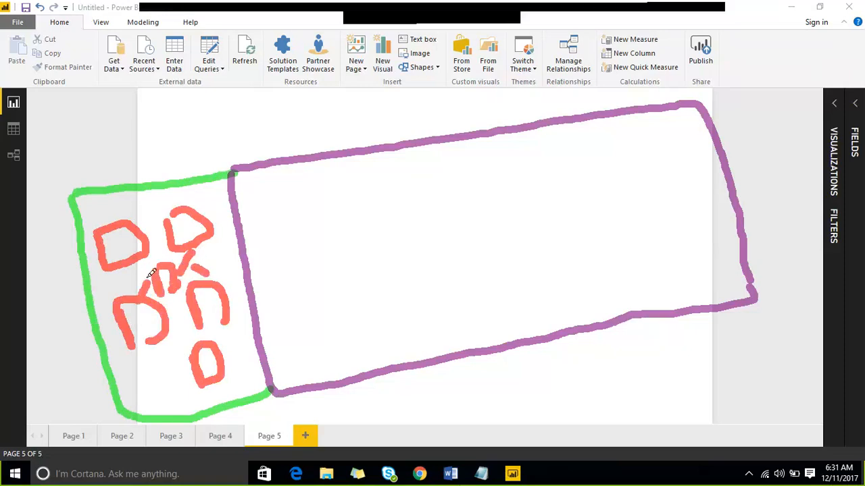
drag(140, 262, 152, 275)
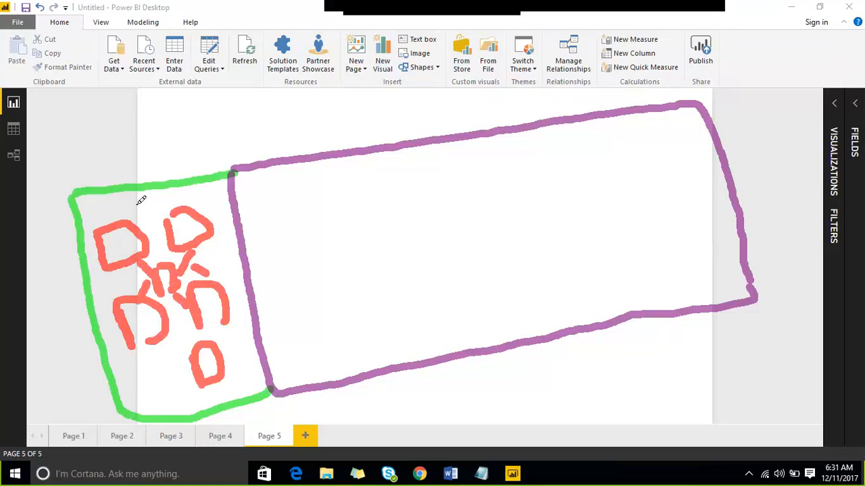
Draw two red cylinders above the green frame and a blue line from each one down toward the frame
mouse_move(77, 85)
mouse_down()
mouse_move(116, 92)
mouse_move(110, 72)
mouse_up()
mouse_move(163, 63)
mouse_down()
mouse_move(215, 60)
mouse_move(170, 96)
mouse_move(214, 113)
mouse_move(211, 54)
mouse_up()
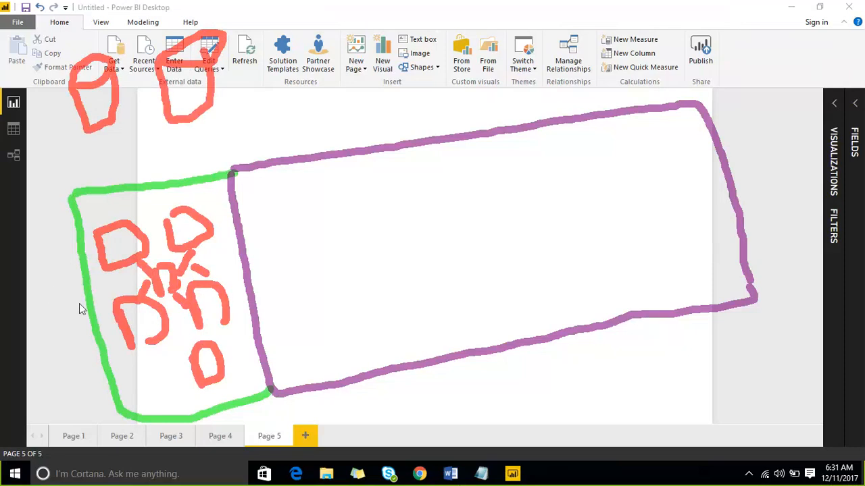
drag(101, 131, 109, 179)
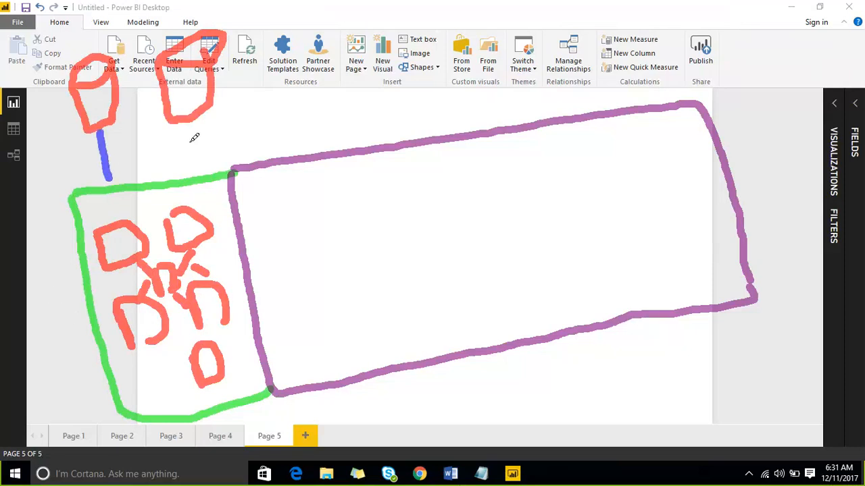
drag(188, 132, 176, 166)
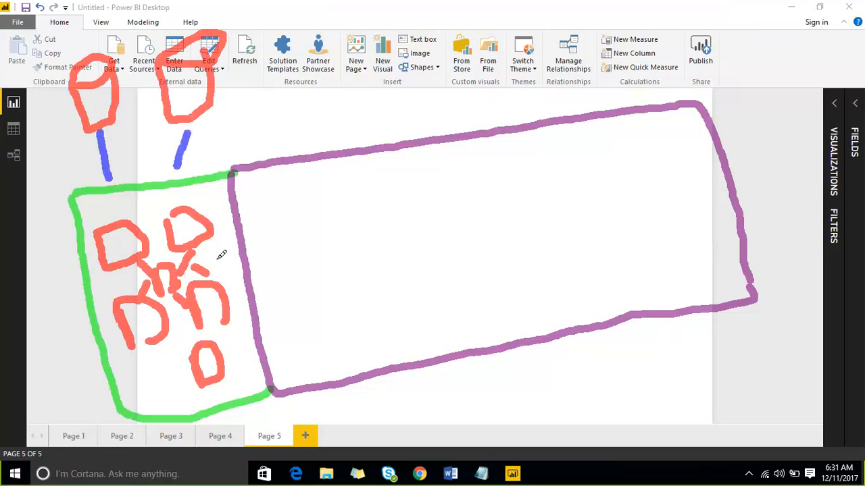
Divide the purple frame into four sections with three blue lines, and check-mark the green frame and the first section
drag(215, 255, 230, 234)
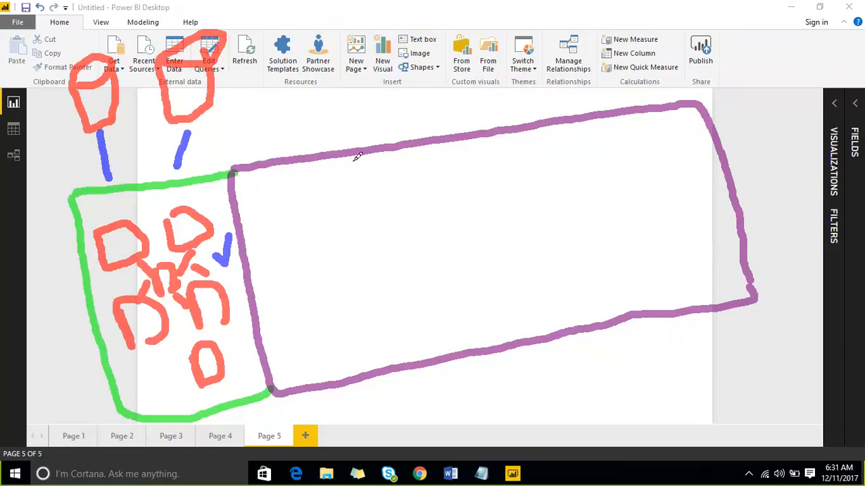
drag(354, 157, 401, 367)
drag(333, 273, 349, 261)
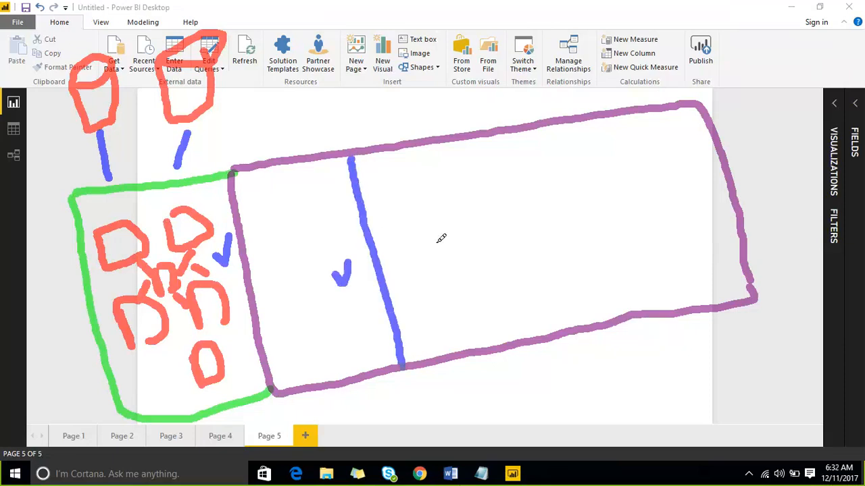
drag(470, 142, 512, 320)
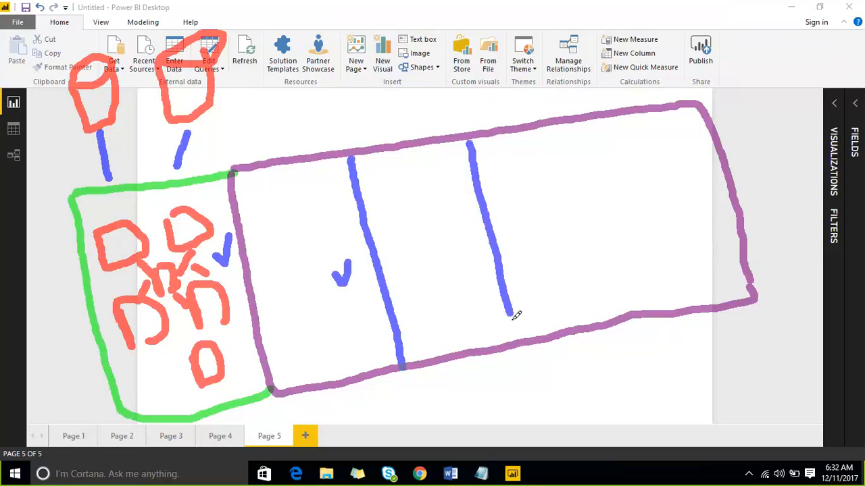
click(571, 129)
drag(588, 170, 615, 301)
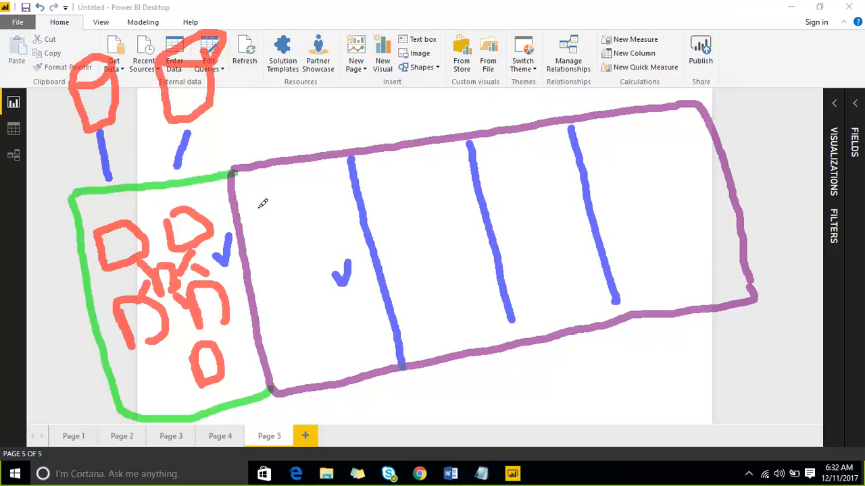
Draw two small pink boxes in each of the purple frame's four sections
mouse_move(262, 200)
mouse_down()
mouse_move(257, 218)
mouse_move(295, 231)
mouse_move(276, 236)
mouse_move(332, 222)
mouse_move(342, 262)
mouse_up()
mouse_move(390, 222)
mouse_down()
mouse_move(396, 181)
mouse_move(415, 218)
mouse_up()
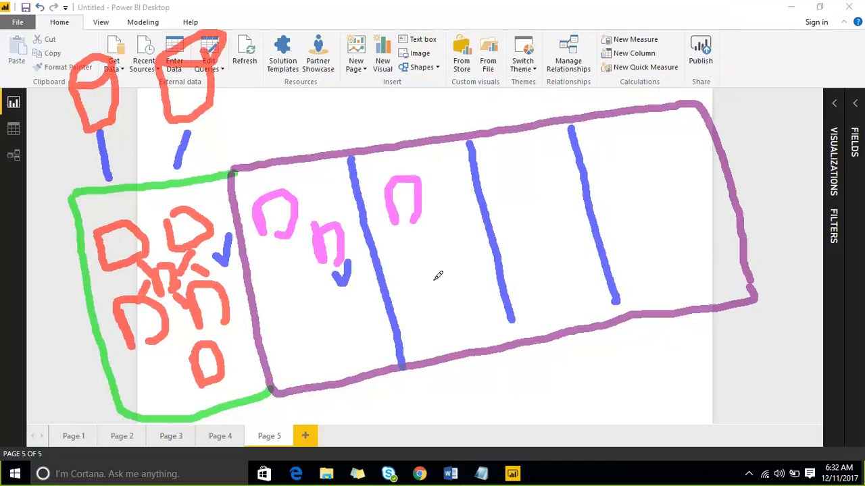
drag(437, 277, 441, 269)
mouse_move(500, 201)
mouse_down()
mouse_move(506, 169)
mouse_move(535, 209)
mouse_up()
mouse_move(537, 244)
mouse_down()
mouse_move(540, 292)
mouse_move(558, 282)
mouse_move(551, 285)
mouse_up()
mouse_move(605, 200)
mouse_down()
mouse_move(615, 154)
mouse_move(645, 197)
mouse_up()
mouse_move(639, 226)
mouse_down()
mouse_move(639, 267)
mouse_move(658, 260)
mouse_up()
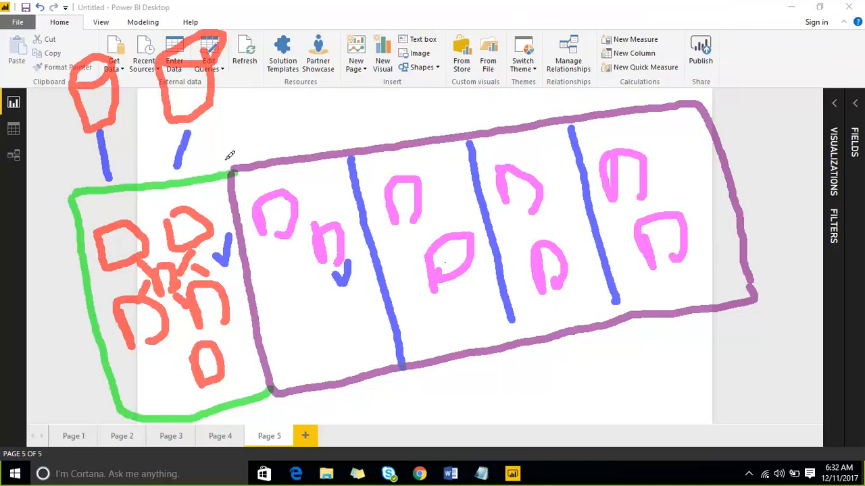
Circle the whole purple frame in pink and handwrite "filters" beside its upper right corner
mouse_move(230, 165)
mouse_down()
mouse_move(344, 100)
mouse_move(706, 106)
mouse_move(742, 298)
mouse_move(581, 379)
mouse_up()
mouse_move(509, 383)
mouse_down()
mouse_move(348, 392)
mouse_move(267, 354)
mouse_move(222, 230)
mouse_move(223, 164)
mouse_up()
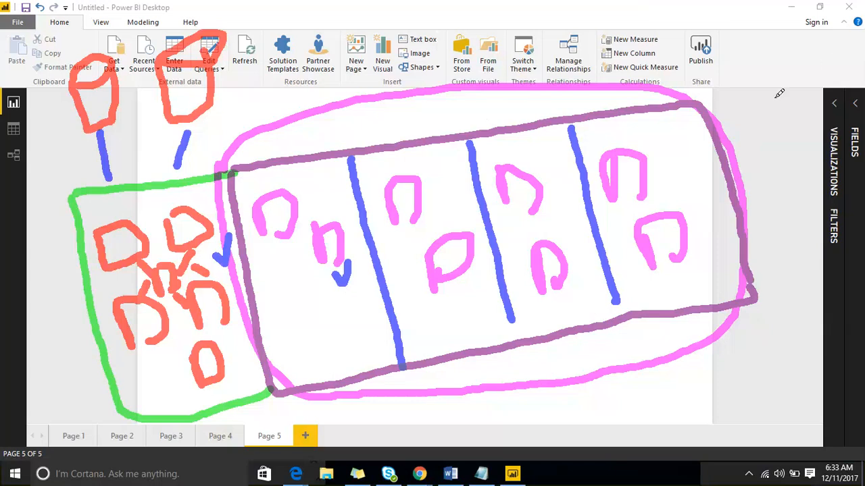
drag(743, 46, 750, 107)
mouse_move(721, 86)
mouse_down()
mouse_move(760, 77)
mouse_move(774, 95)
mouse_up()
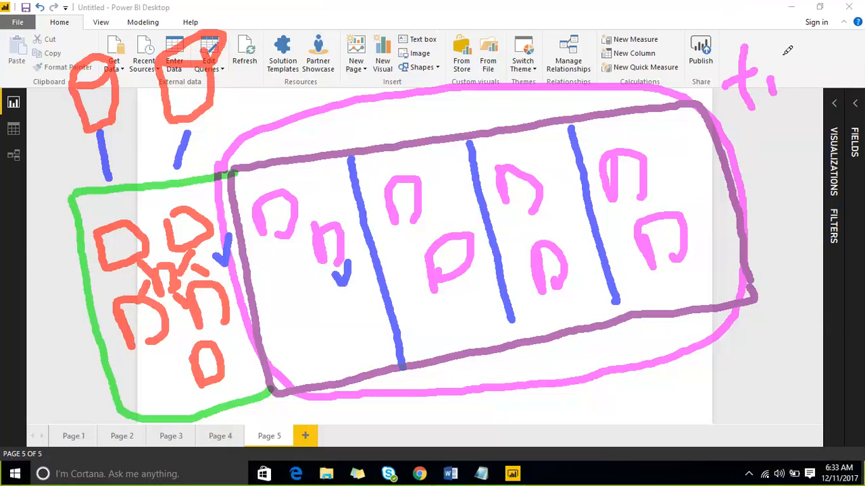
drag(779, 38, 805, 82)
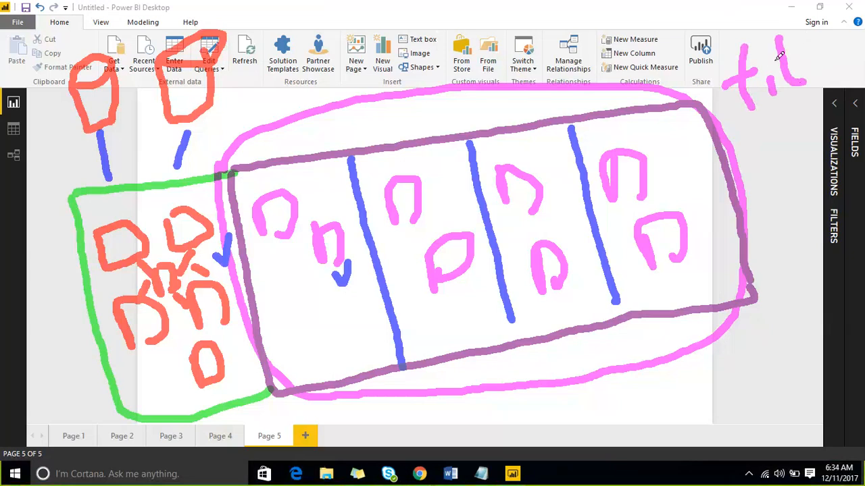
mouse_move(811, 32)
mouse_down()
mouse_move(824, 75)
mouse_move(842, 70)
mouse_move(844, 44)
mouse_move(856, 48)
mouse_up()
drag(848, 5, 840, 42)
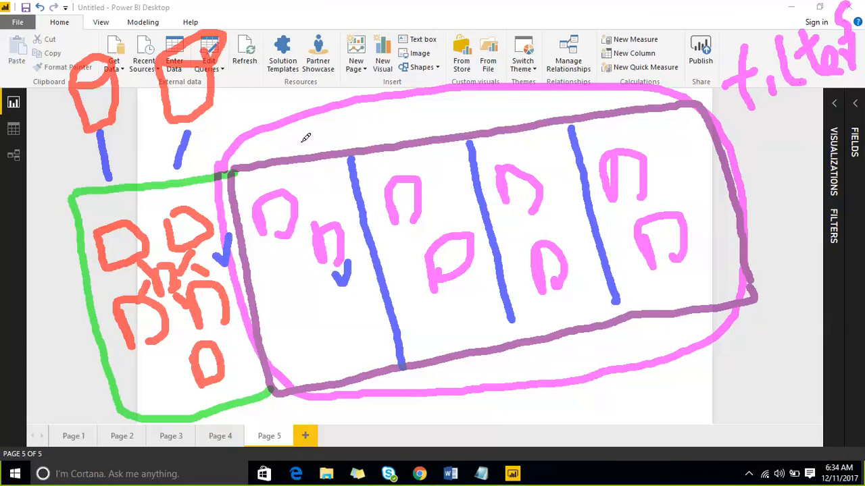
Draw pink pointer lines outward from the first small box, the first section's lower edge and the surrounding oval
mouse_move(303, 187)
mouse_down()
mouse_move(365, 120)
mouse_move(444, 61)
mouse_up()
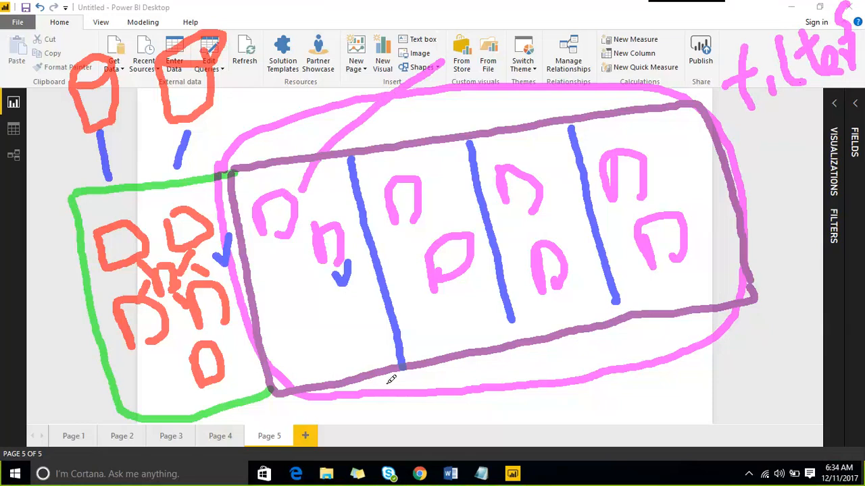
drag(383, 377, 426, 453)
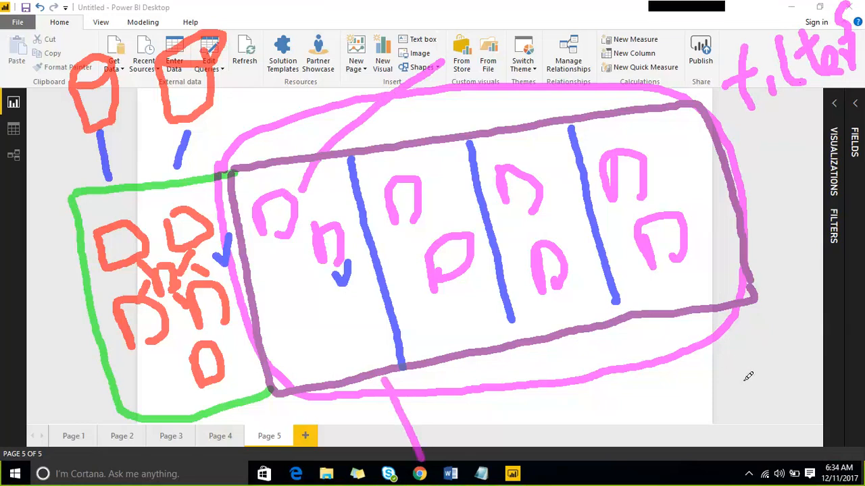
drag(710, 356, 764, 408)
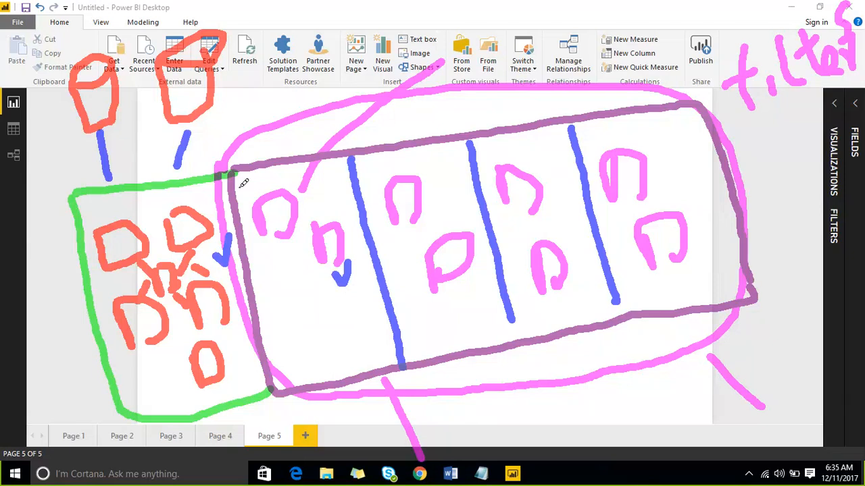
Circle the first small box in pink and add short slanted pink strokes around the first section
mouse_move(248, 191)
mouse_down()
mouse_move(263, 175)
mouse_move(295, 174)
mouse_move(278, 250)
mouse_move(253, 226)
mouse_move(259, 184)
mouse_up()
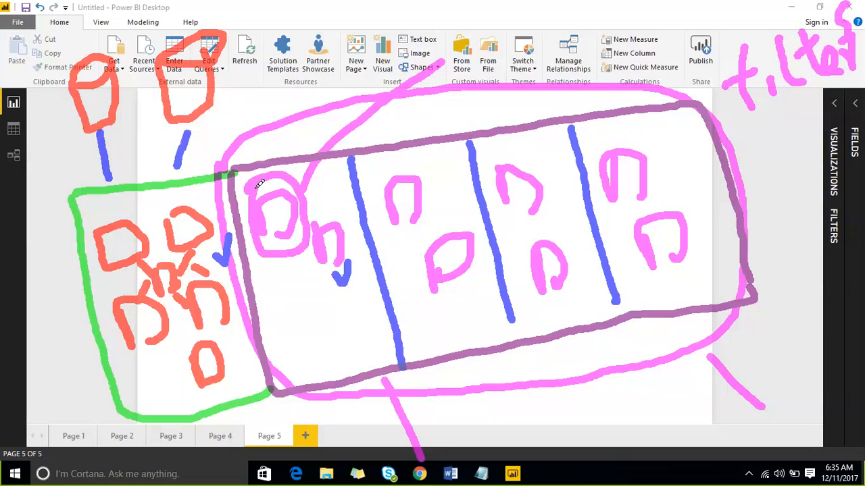
drag(332, 207, 358, 169)
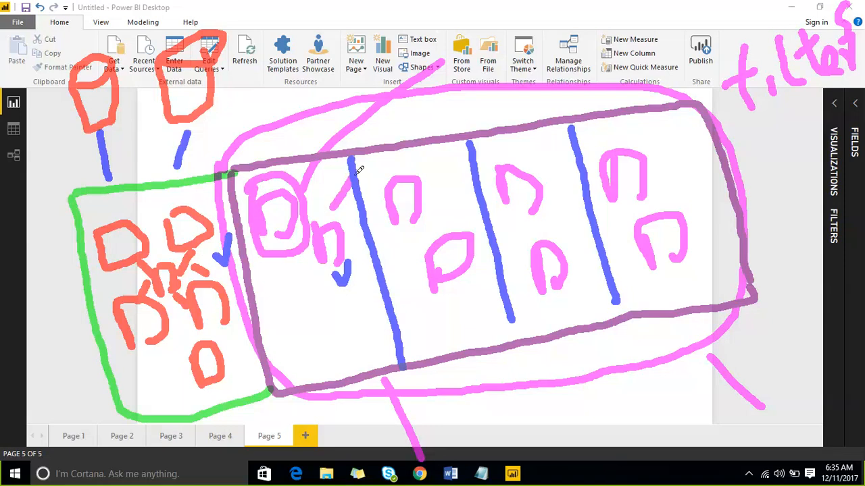
drag(341, 283, 323, 303)
drag(312, 342, 361, 309)
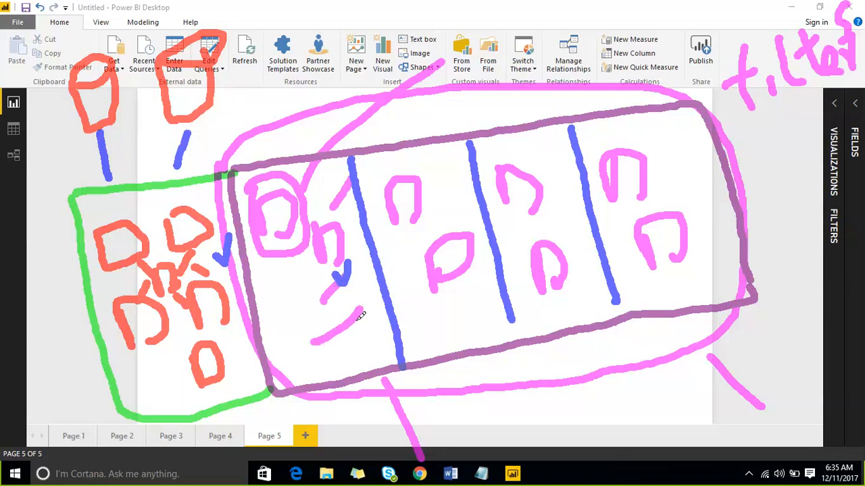
drag(335, 361, 375, 331)
drag(284, 321, 314, 274)
drag(305, 338, 318, 298)
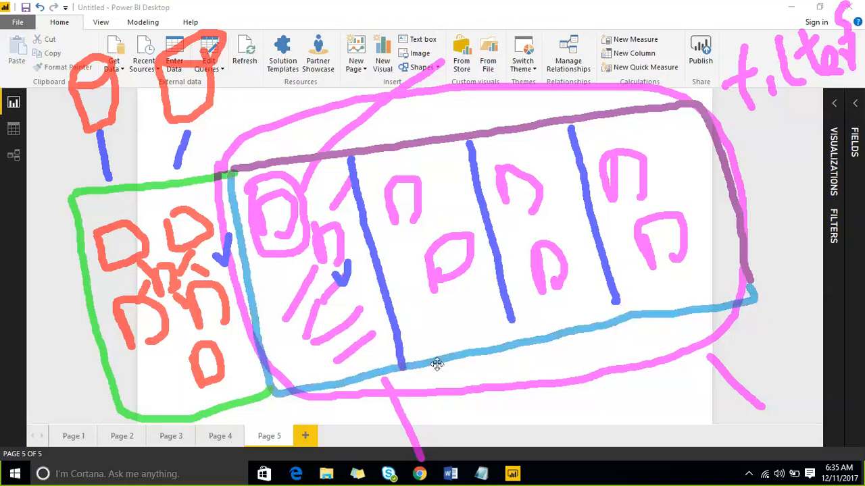
Draw pink pointer lines down from the three remaining sections and clear all annotations from the screen
drag(457, 367, 483, 435)
drag(545, 346, 566, 424)
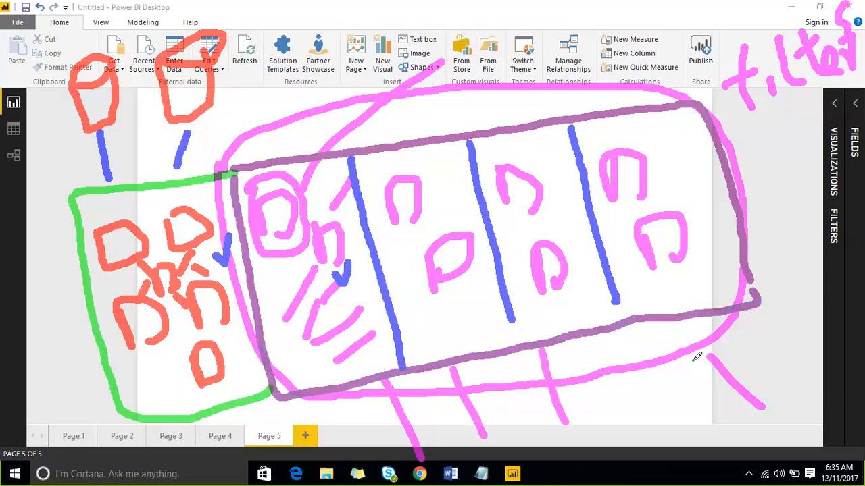
drag(670, 317, 671, 424)
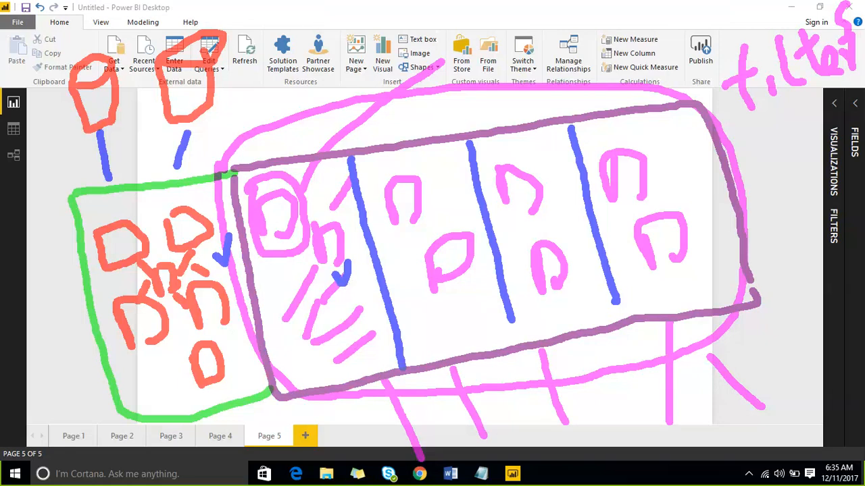
click(667, 19)
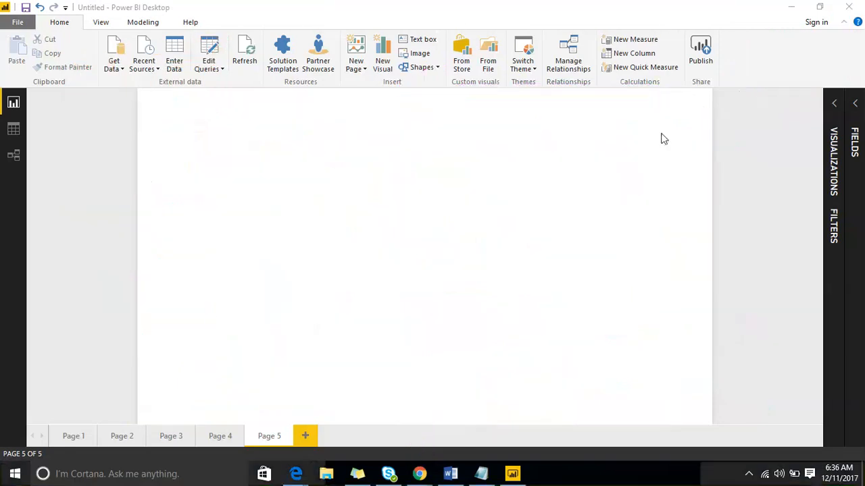
Delete the table visual showing ename and Dname from Page 4
click(171, 436)
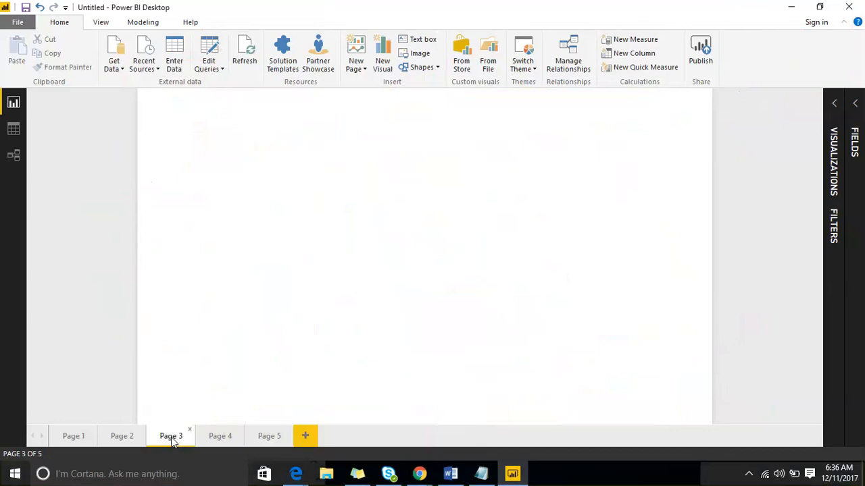
click(219, 437)
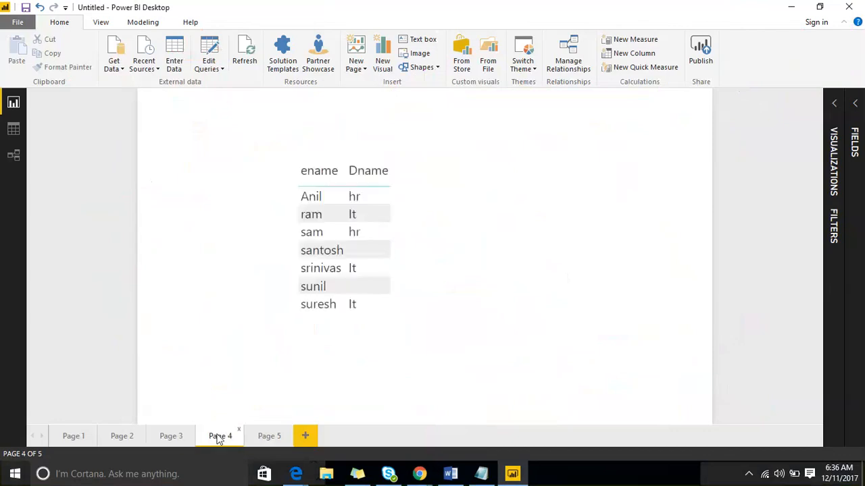
click(318, 167)
key(Delete)
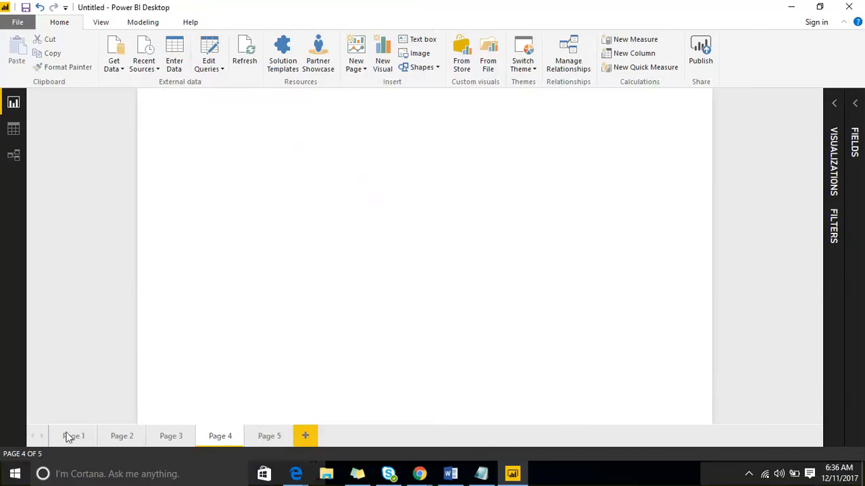
Build an enlarged clustered column chart on Page 3 showing Amount Paid by CityName from Salesdata
click(170, 438)
click(118, 438)
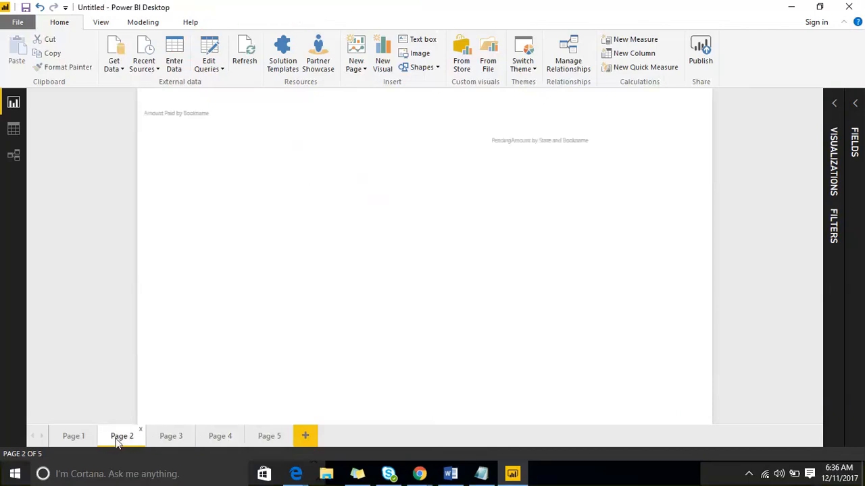
click(169, 438)
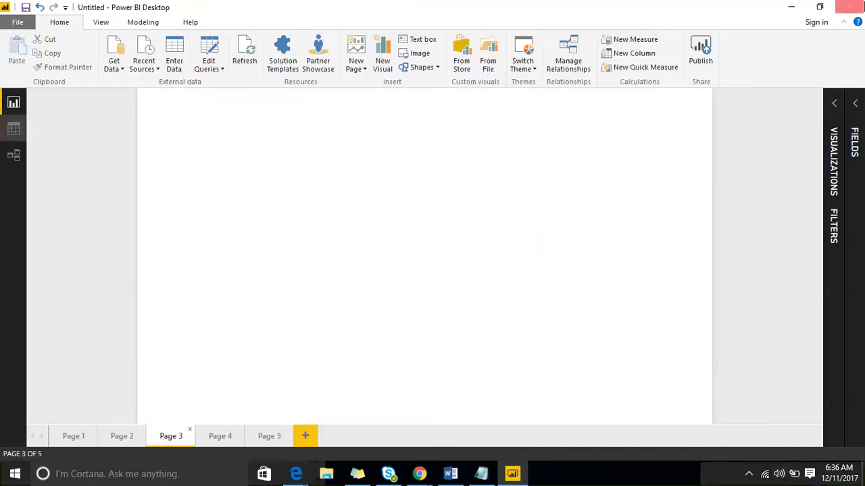
click(853, 103)
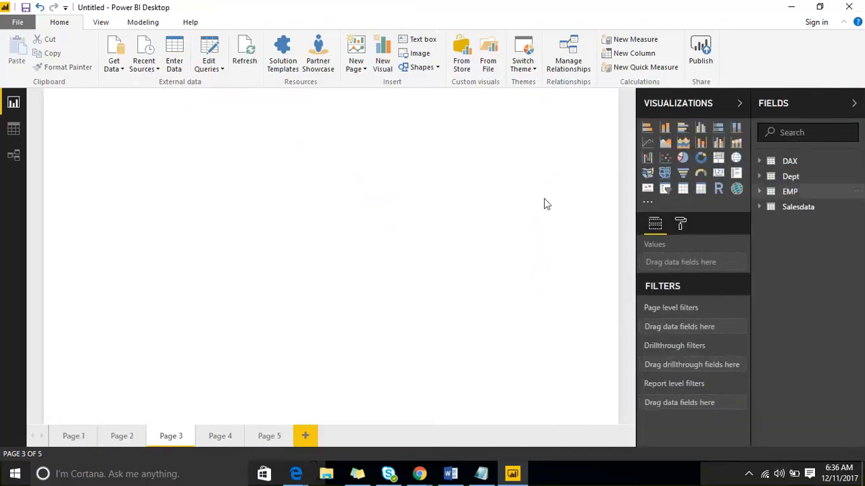
click(702, 129)
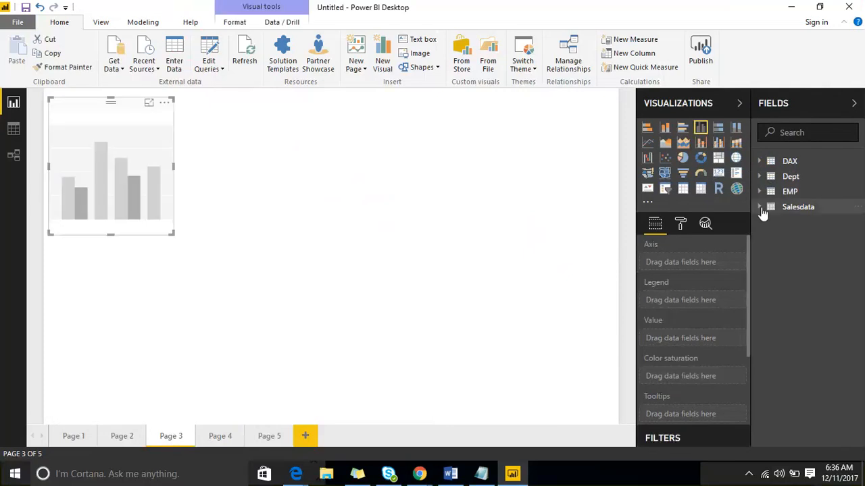
click(798, 206)
drag(818, 269, 78, 145)
drag(831, 244, 101, 164)
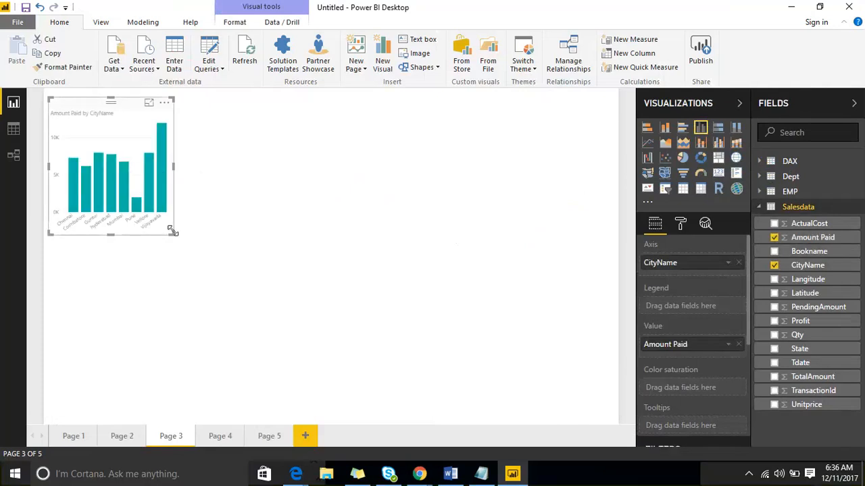
drag(174, 234, 255, 271)
click(337, 241)
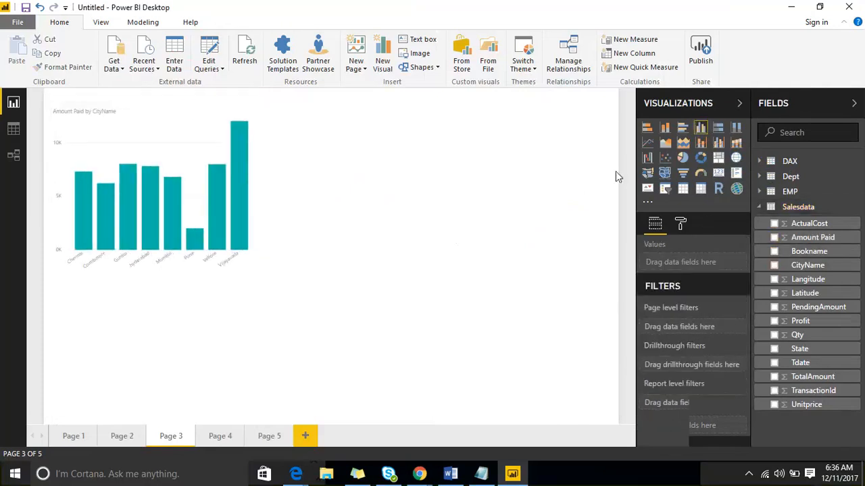
Add a donut chart on Page 3 with State as the legend and PendingAmount as the values
click(701, 158)
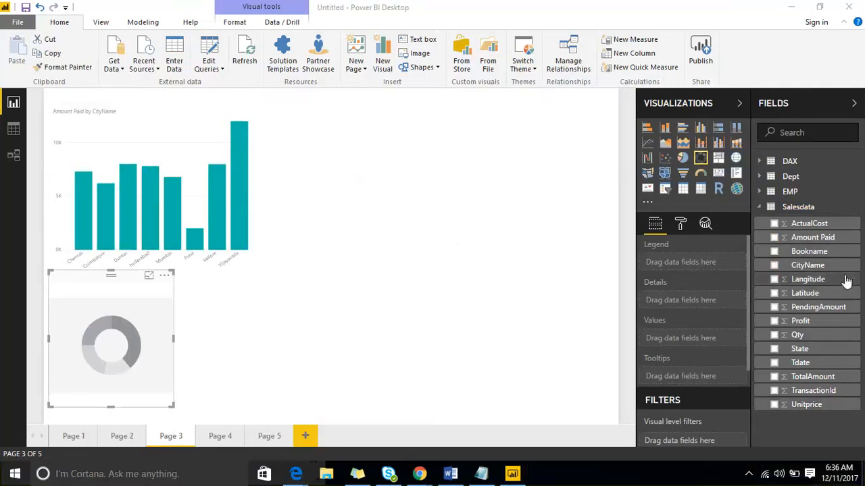
drag(804, 350, 109, 347)
drag(810, 307, 111, 338)
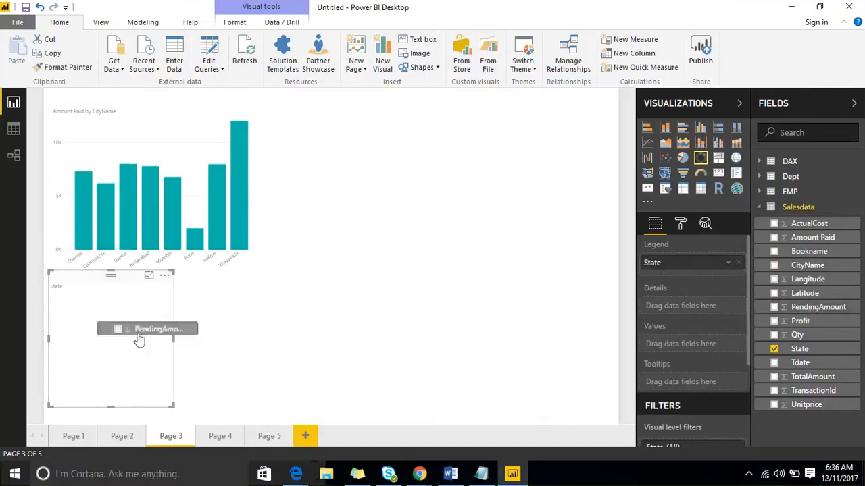
click(431, 220)
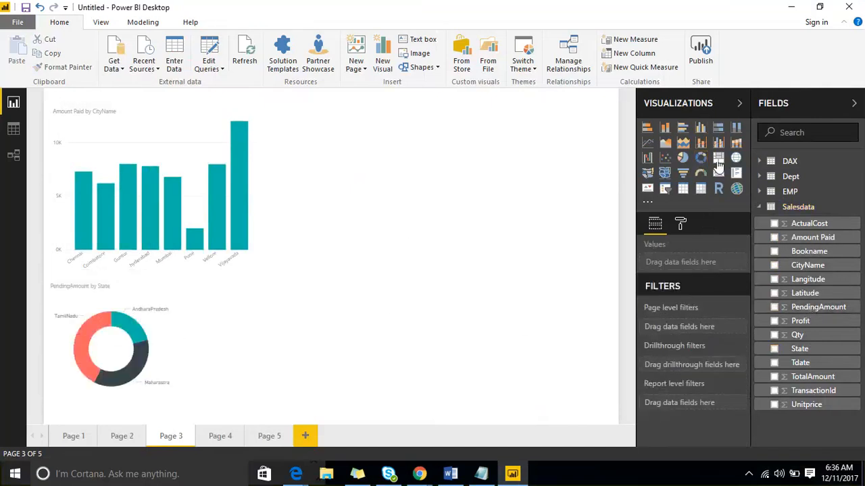
Add a treemap on Page 3 grouped by Bookname with Profit as the values, placed beside the other charts
click(718, 158)
drag(255, 338, 394, 222)
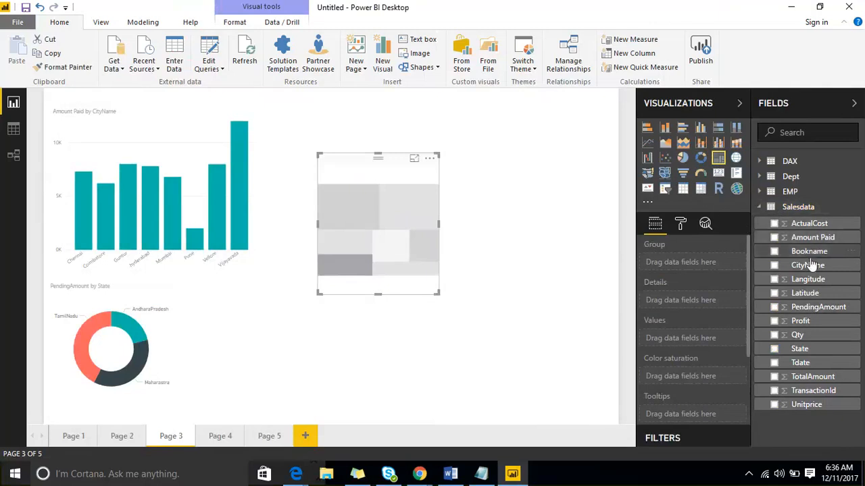
drag(809, 254, 400, 245)
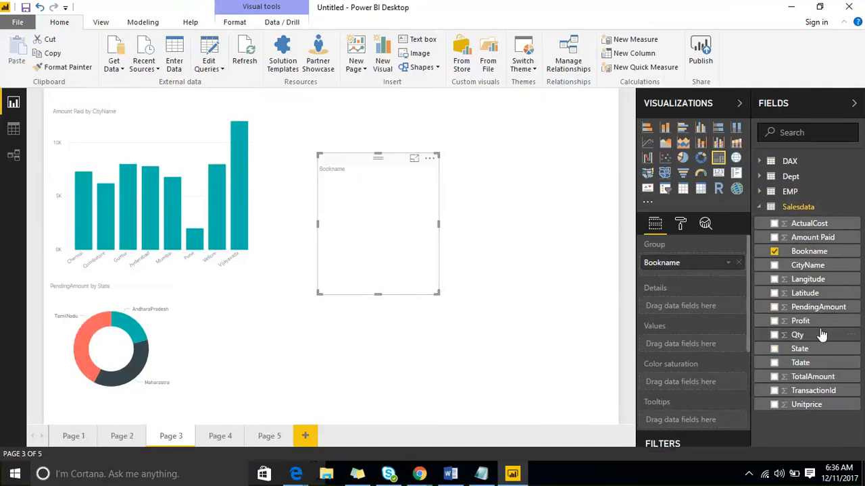
drag(803, 321, 361, 306)
Create a large donut chart on Page 4 showing Amount Paid by CityName
click(222, 439)
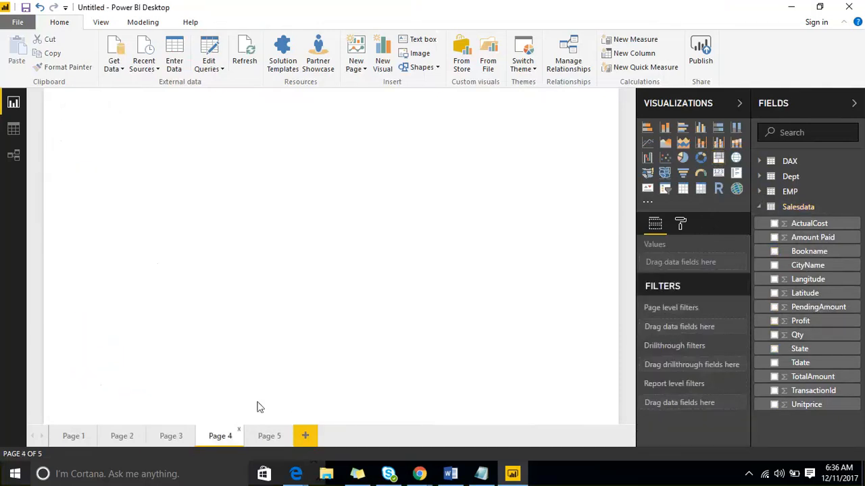
click(701, 159)
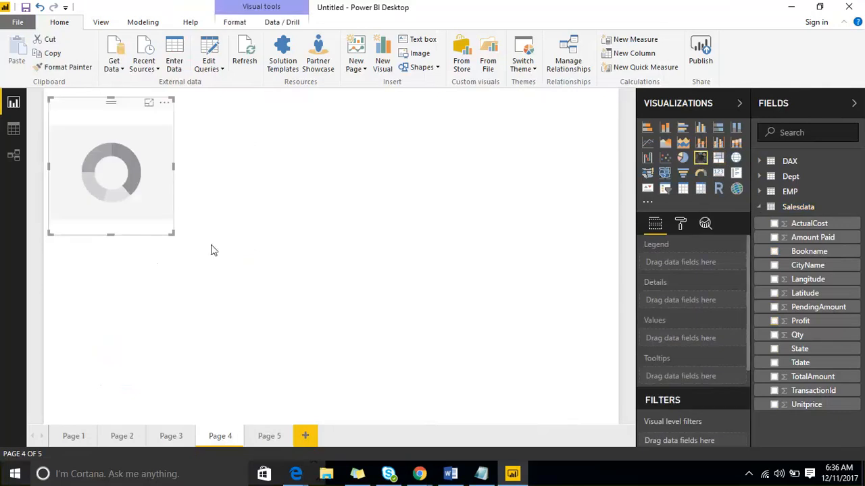
drag(169, 233, 478, 415)
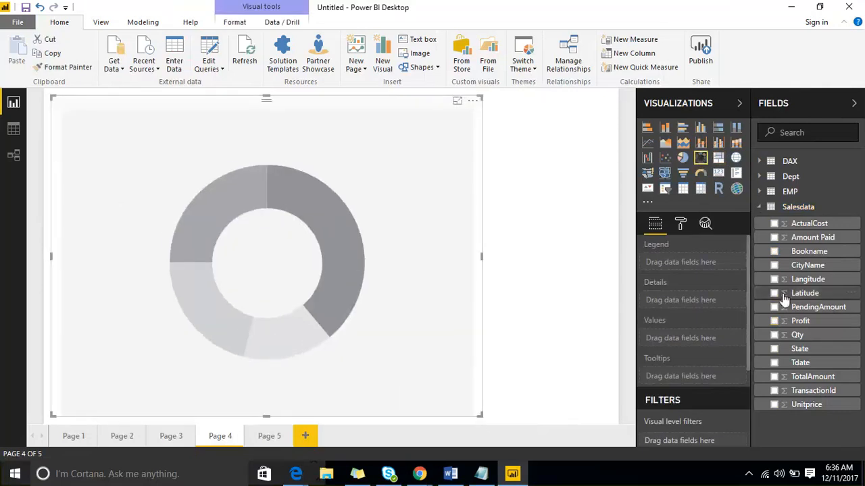
drag(809, 265, 257, 297)
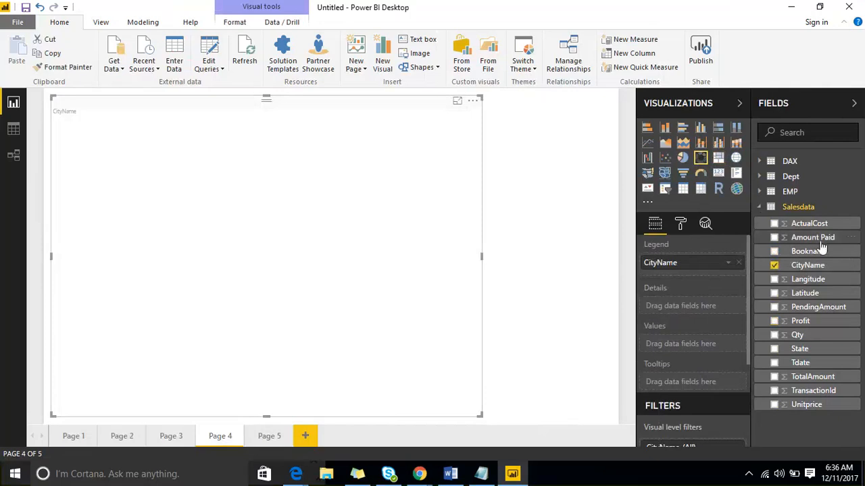
Review Page 3 and Page 4, and delete the empty Page 5 from the report
click(175, 437)
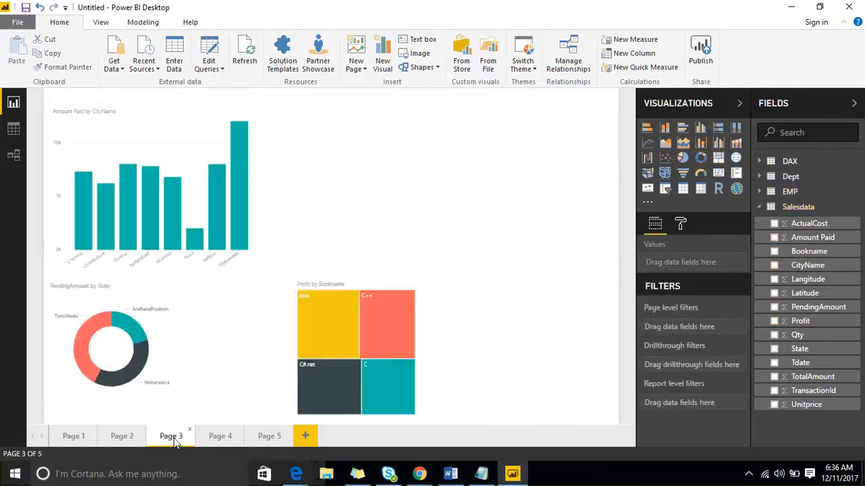
click(221, 438)
click(269, 438)
right_click(269, 438)
click(287, 424)
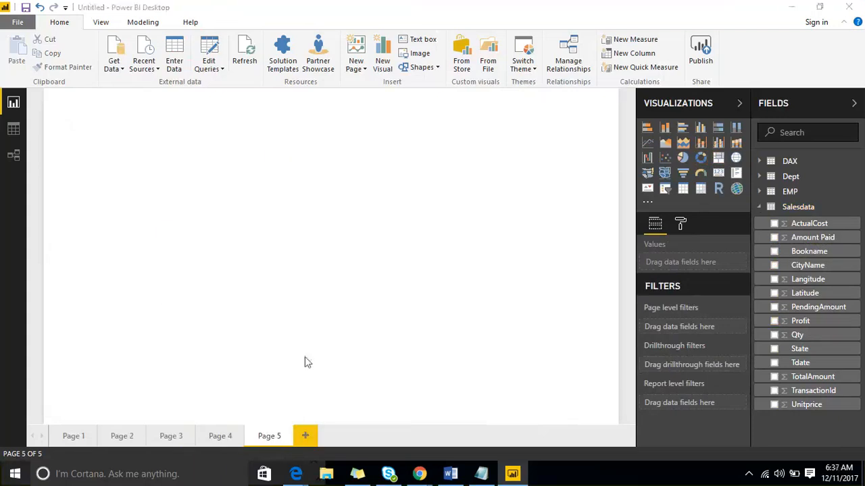
click(492, 262)
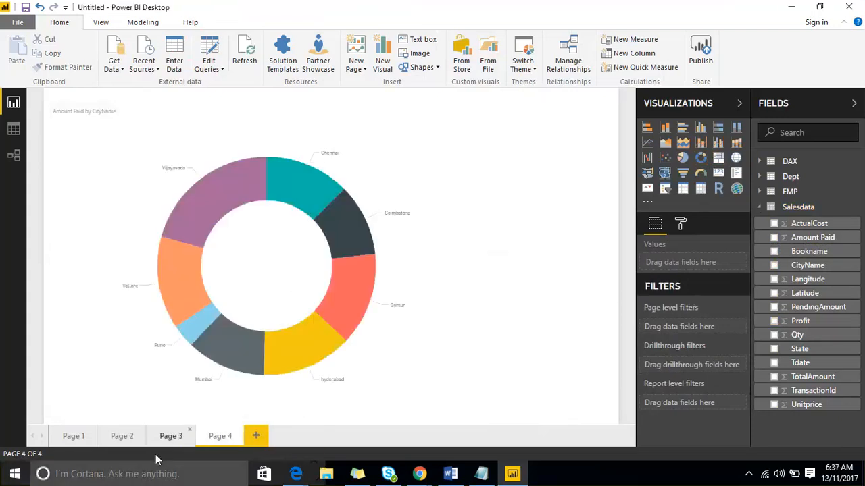
Delete Page 2, which holds the pie chart and the State and Bookname donut chart
click(124, 437)
right_click(127, 438)
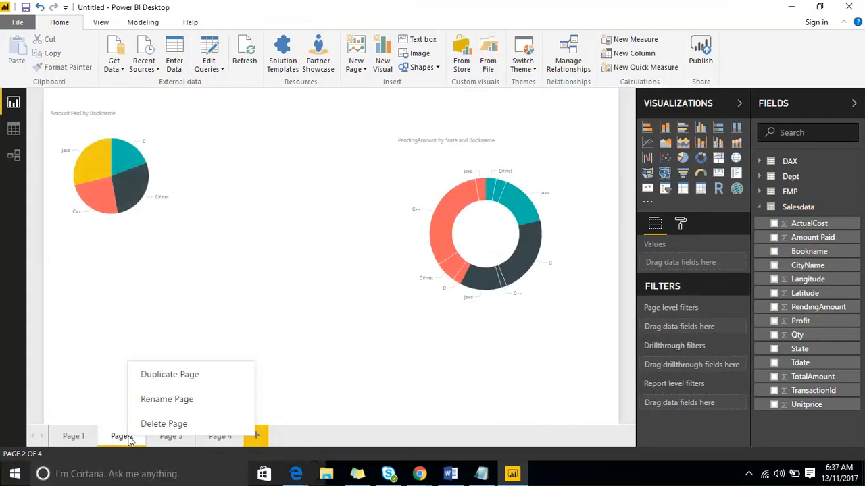
click(164, 422)
click(492, 265)
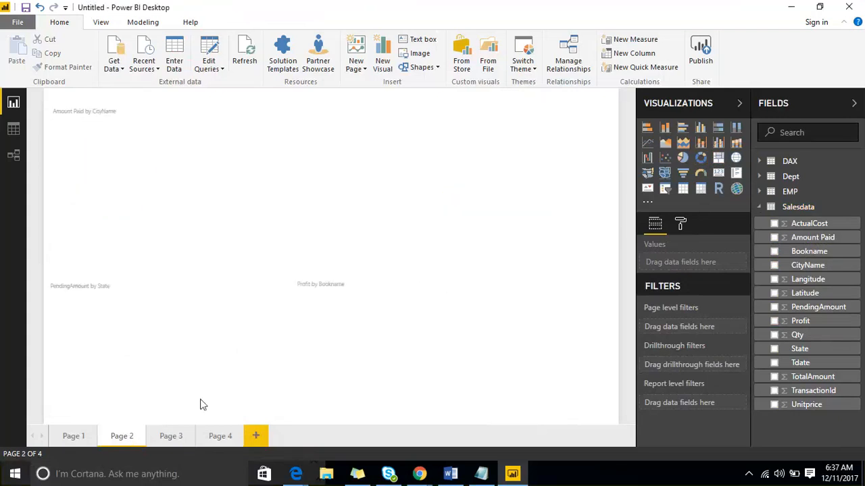
Copy the formatting of Page 1's Amount Paid by CityName bar chart to the column chart on Page 3 with Format Painter
click(82, 437)
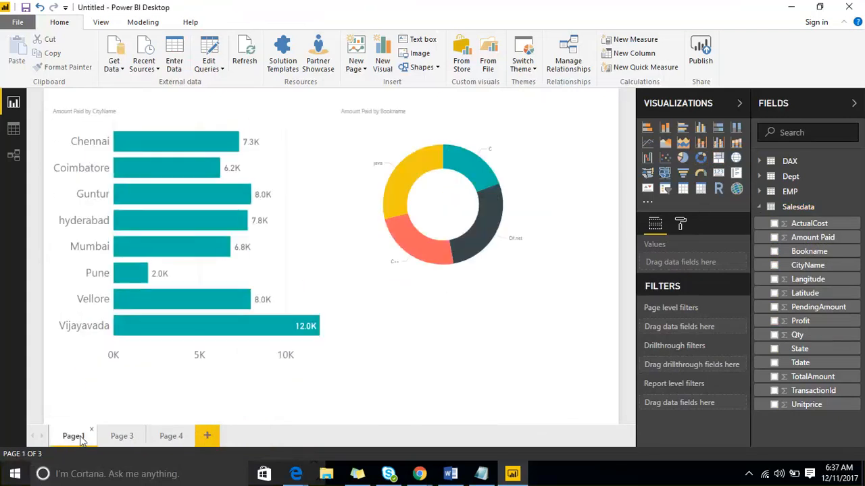
click(211, 108)
click(68, 68)
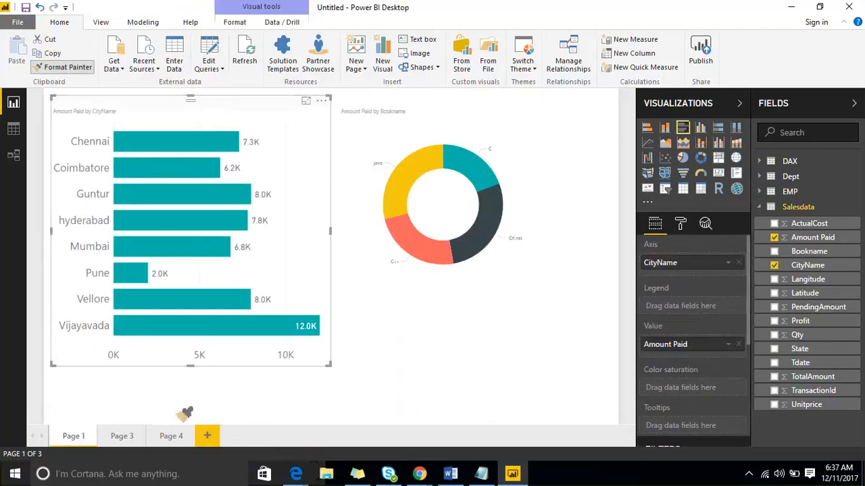
click(121, 436)
click(177, 142)
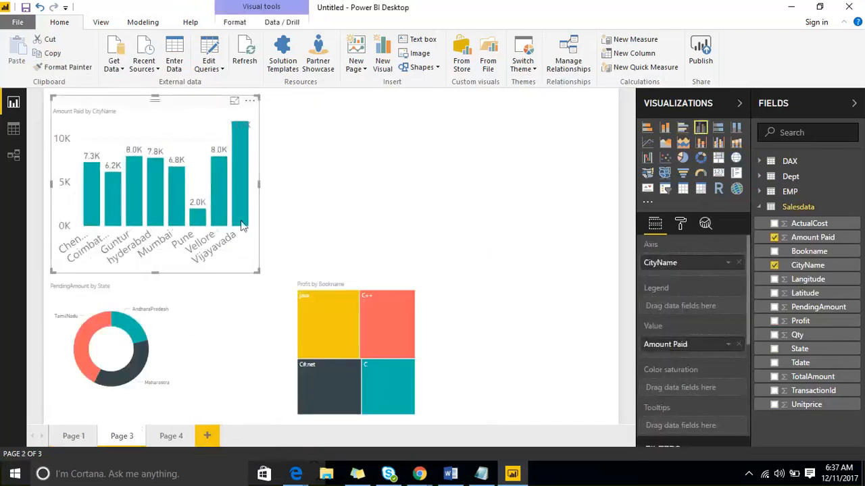
Enlarge the column chart on Page 3 and move the treemap and the donut chart clear of it
drag(255, 270, 443, 253)
click(340, 286)
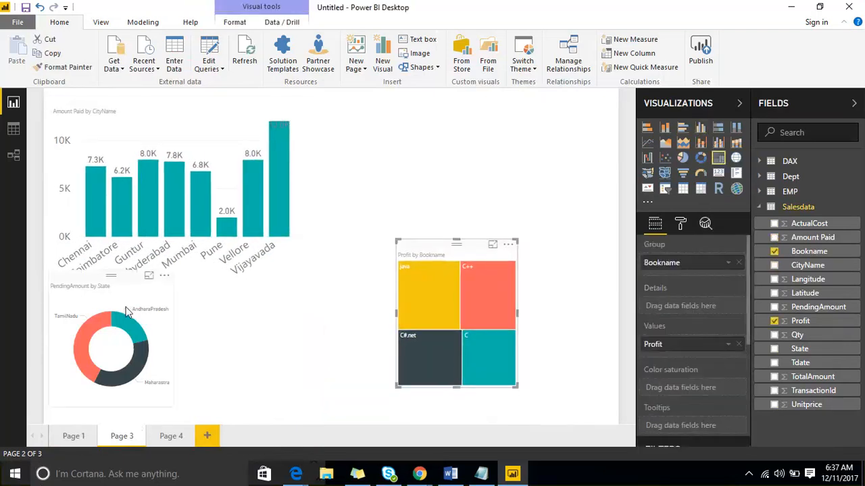
drag(125, 318, 285, 338)
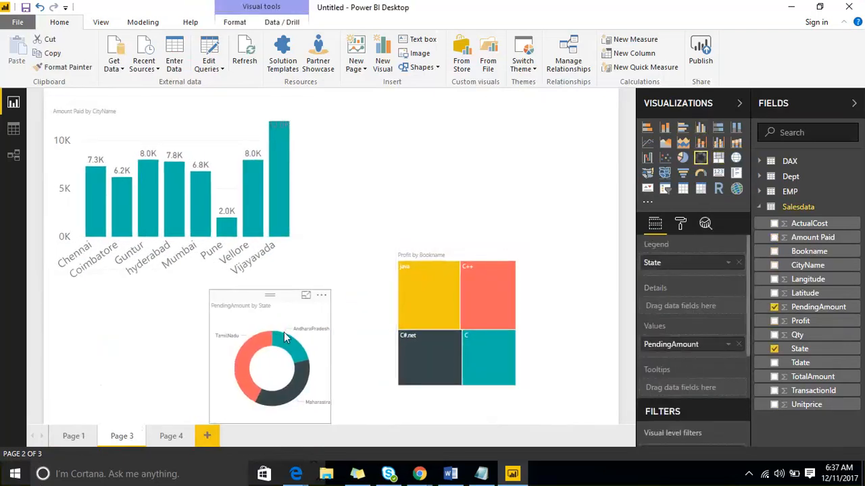
Set the donut chart's detail label text size to 21 and widen the chart to fit its state labels
click(680, 223)
click(652, 293)
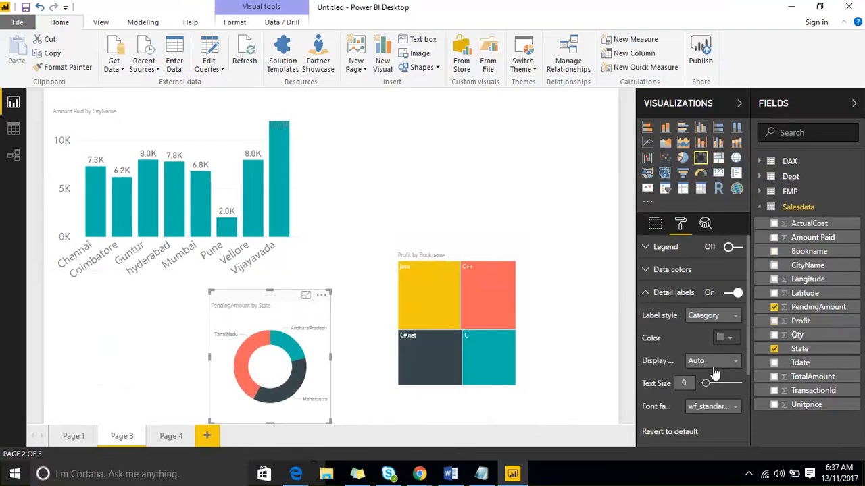
click(721, 385)
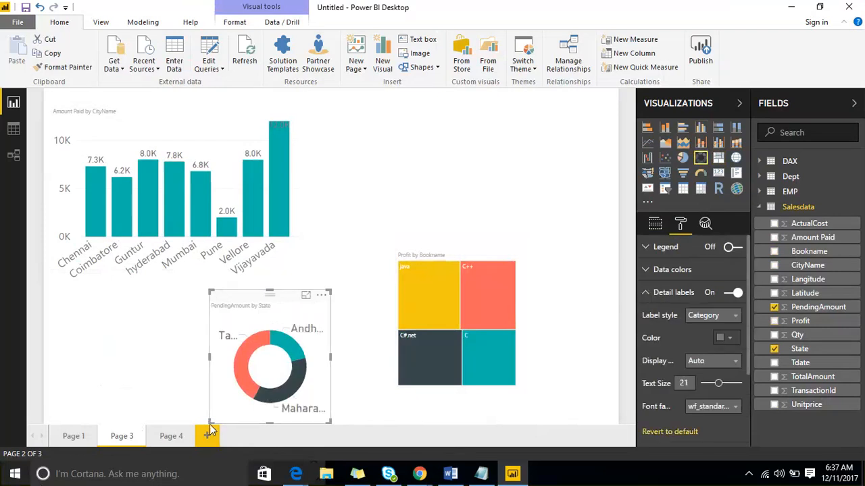
drag(211, 423, 174, 417)
click(157, 413)
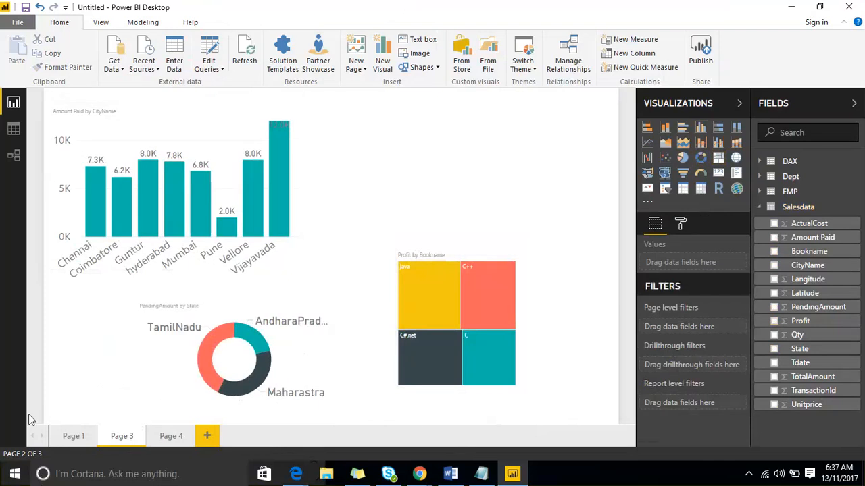
On Page 3, move the treemap to the page's upper right corner and place the donut chart, enlarged, below it
click(164, 439)
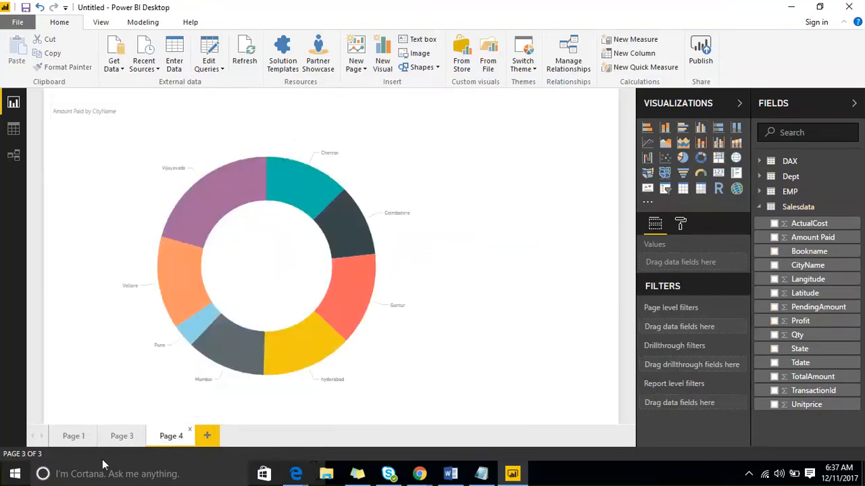
click(119, 437)
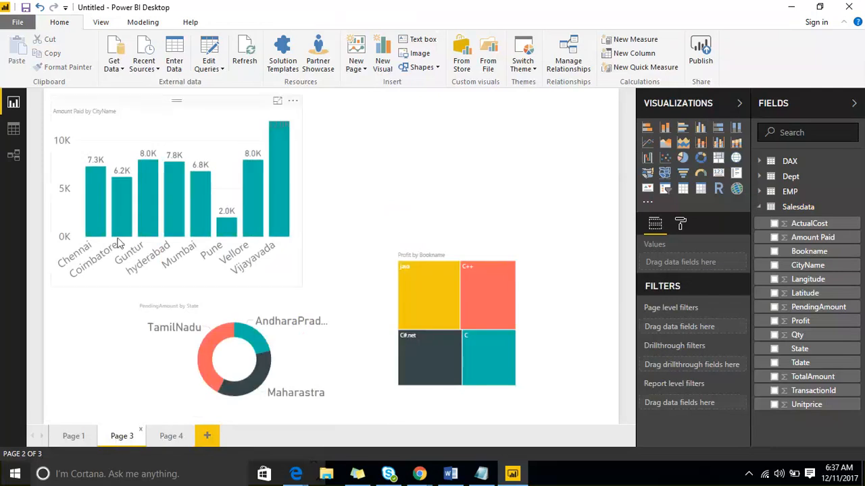
drag(453, 255, 511, 112)
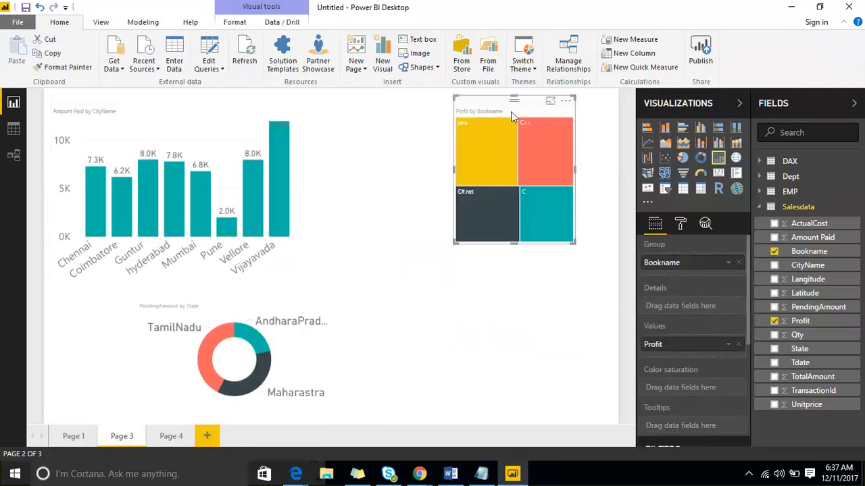
drag(264, 306, 413, 240)
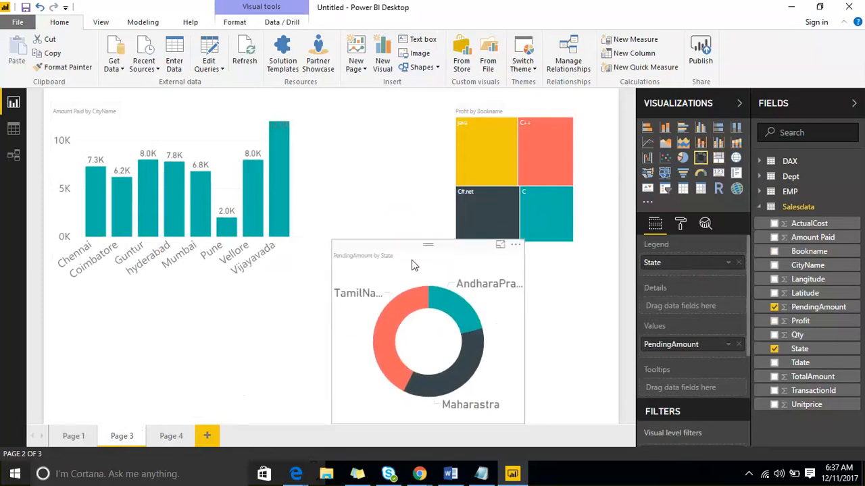
Filter only Page 3's Amount Paid by CityName column chart to Guntur and hyderabad with a visual-level CityName filter
click(138, 123)
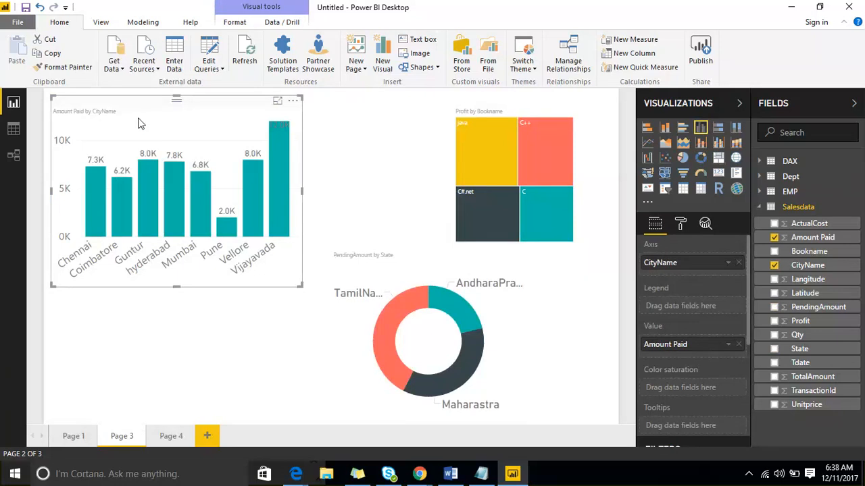
click(356, 160)
click(192, 109)
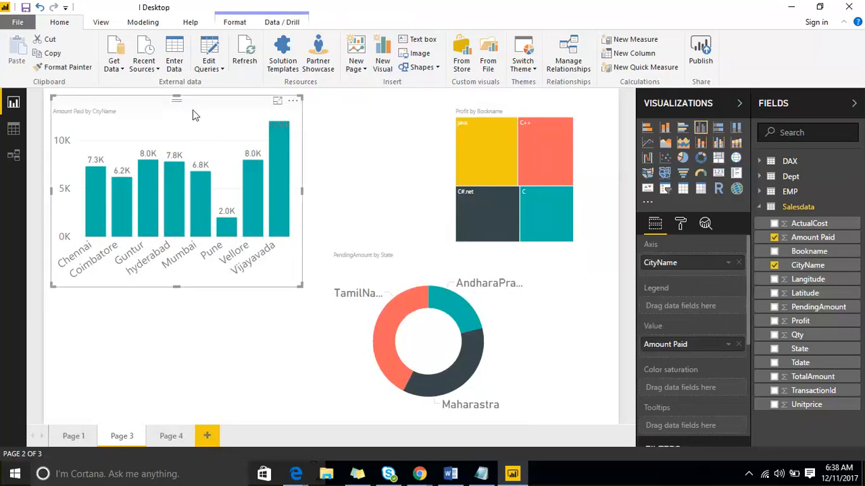
scroll(712, 300, down, 1)
scroll(712, 300, down, 3)
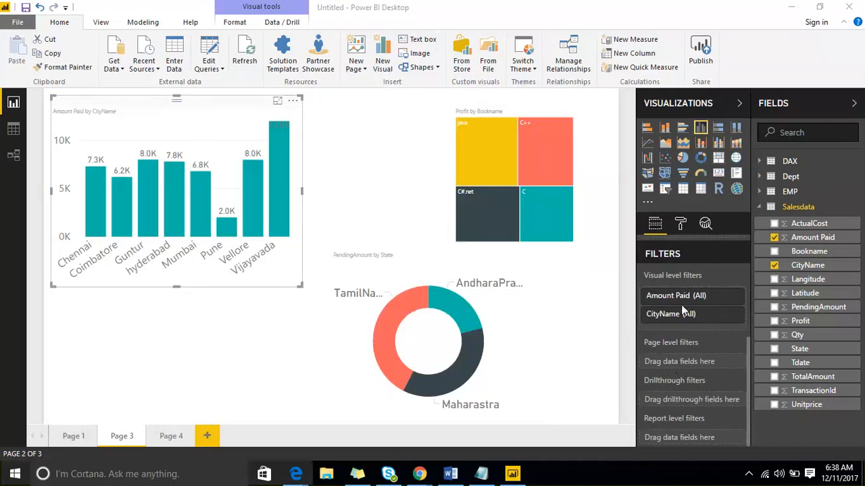
click(735, 317)
scroll(686, 341, down, 3)
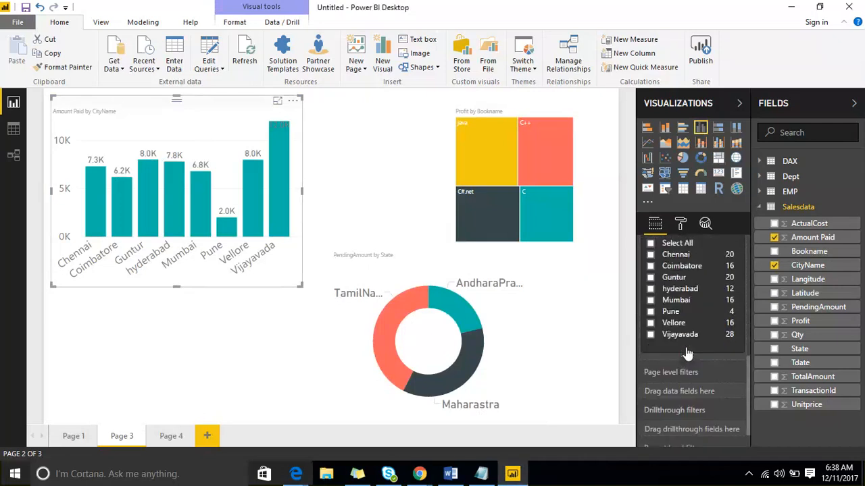
click(649, 274)
click(650, 287)
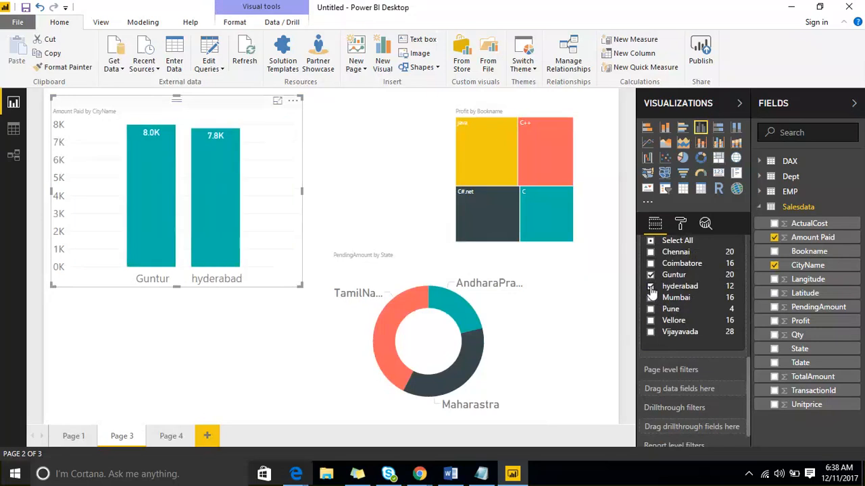
click(410, 169)
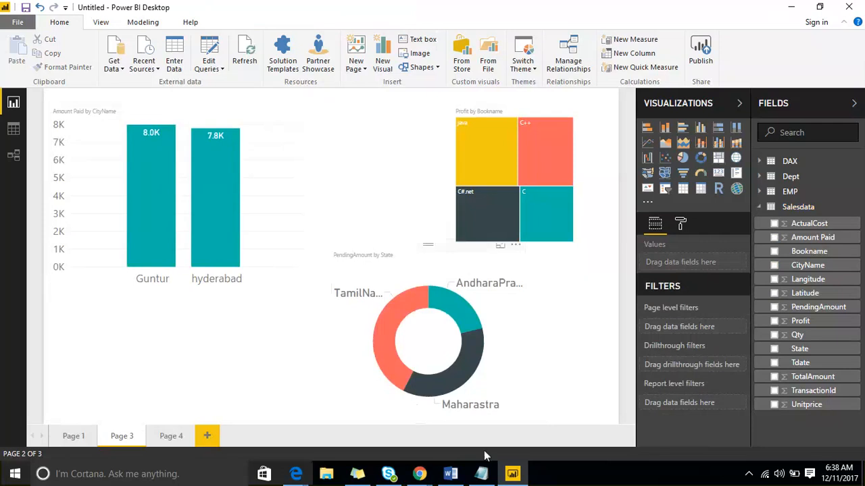
Check Page 4's donut chart and Page 3's other visuals for any effect of the column chart's visual-level filter
click(482, 472)
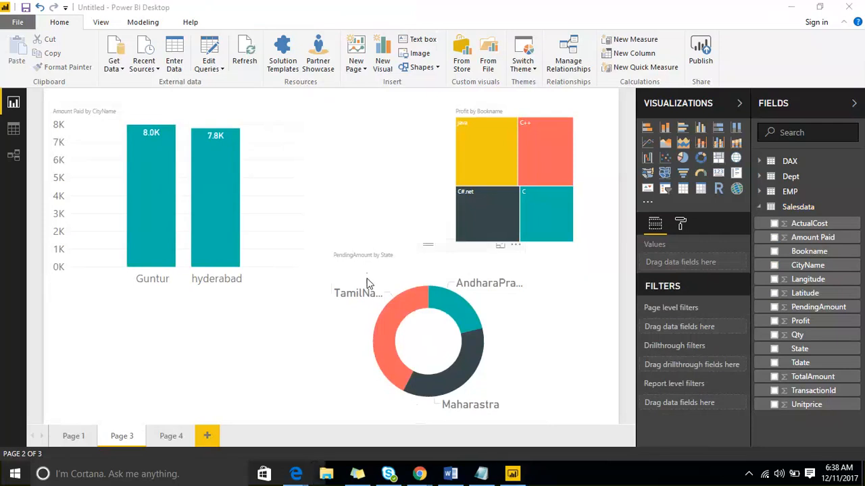
click(165, 443)
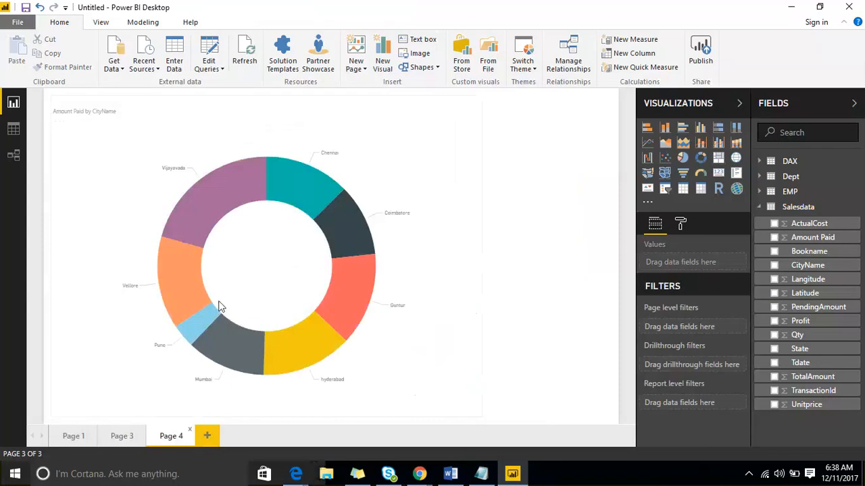
click(129, 439)
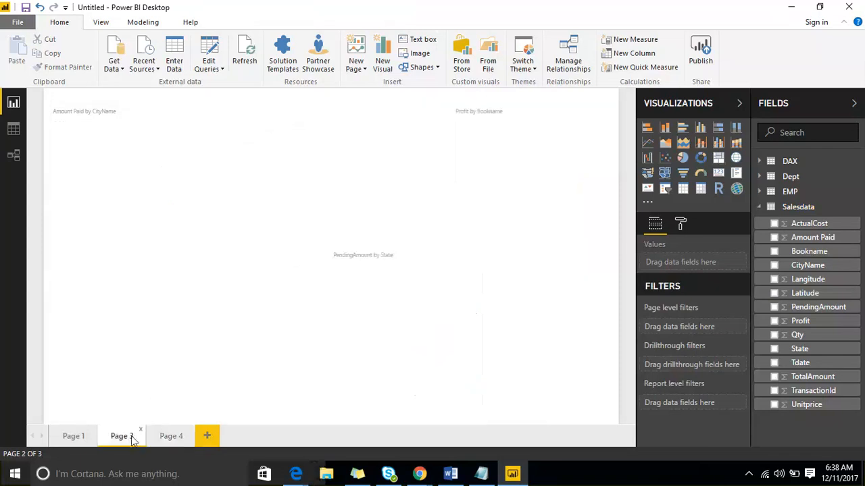
mouse_move(244, 143)
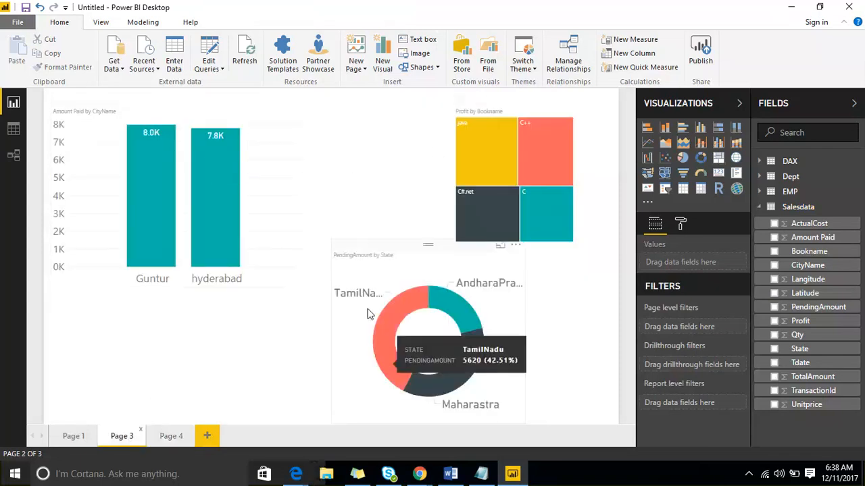
mouse_move(465, 169)
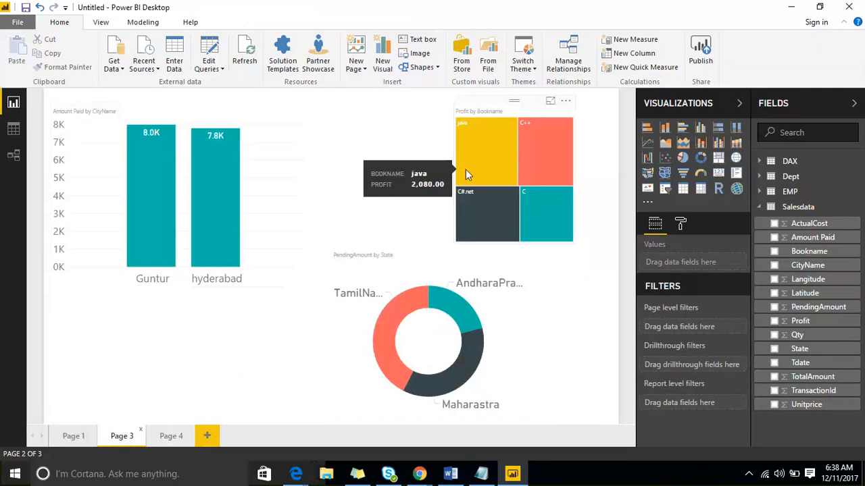
Add Mumbai to the column chart's visual-level CityName filter
click(160, 110)
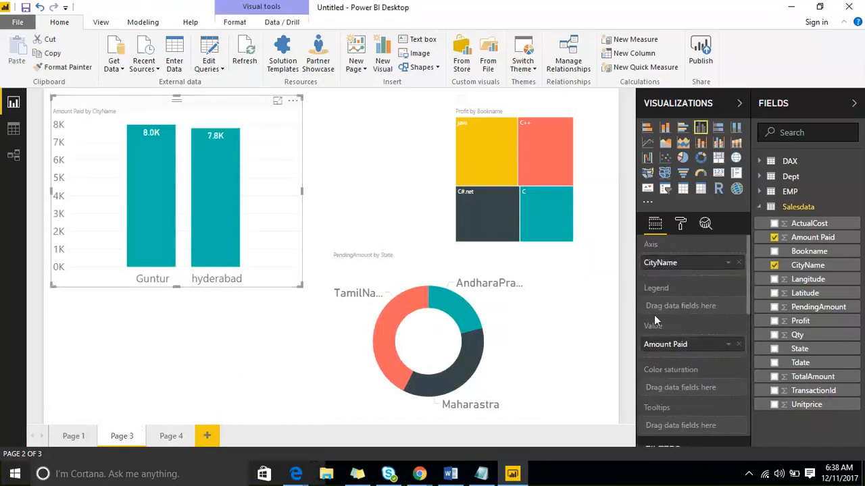
scroll(703, 311, down, 6)
scroll(691, 322, up, 2)
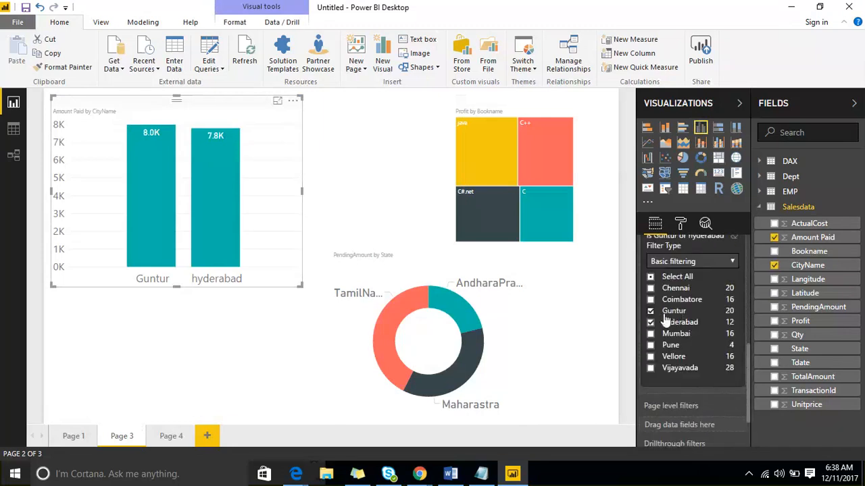
click(650, 334)
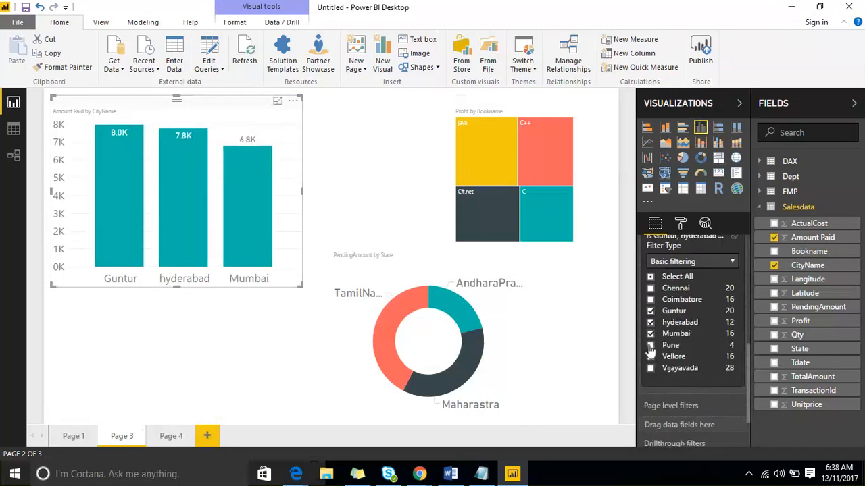
scroll(680, 324, up, 3)
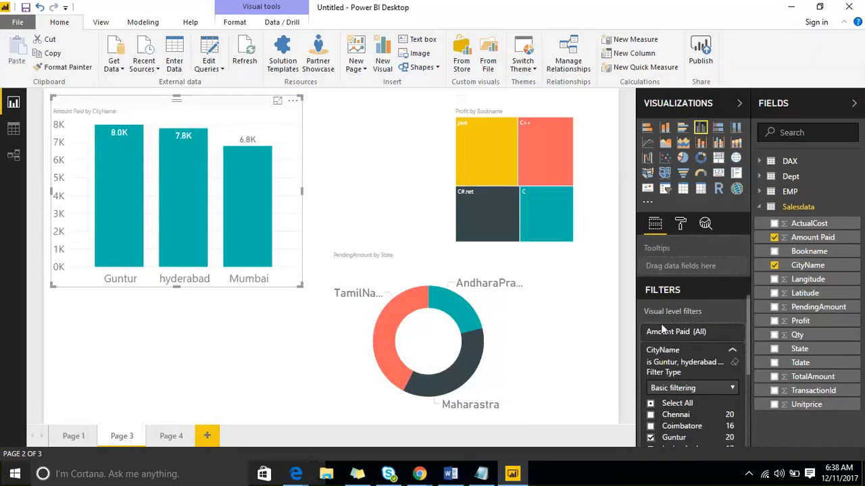
scroll(680, 325, down, 3)
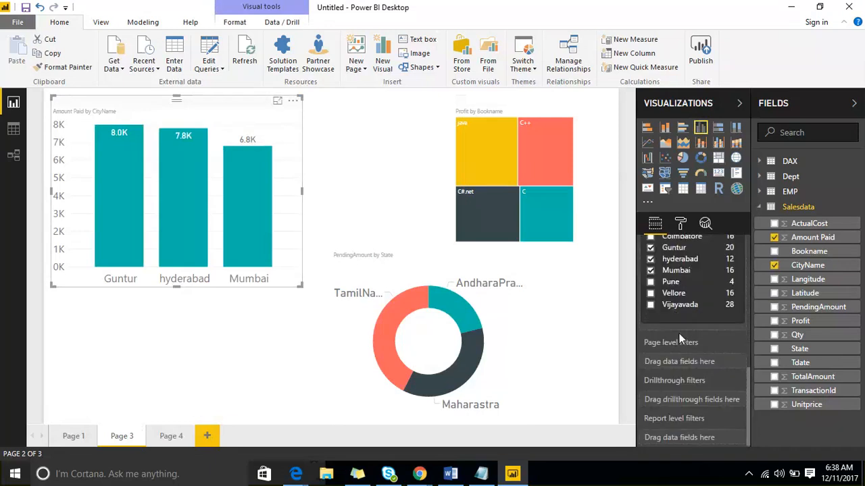
Clear Mumbai, hyderabad and Guntur from the column chart's visual-level CityName filter and deselect the chart
click(649, 270)
click(650, 259)
click(650, 247)
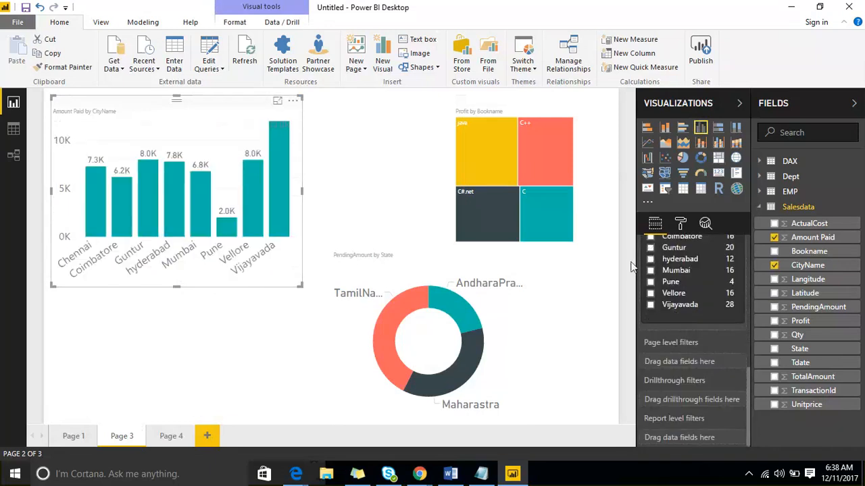
click(374, 188)
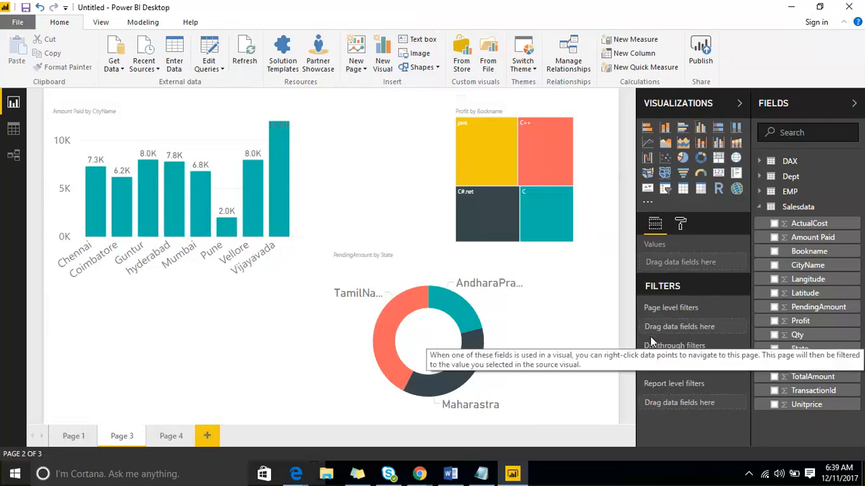
Add CityName as a page-level filter on Page 3, limit it to Guntur and hyderabad, and collapse the filter card
drag(829, 269, 723, 329)
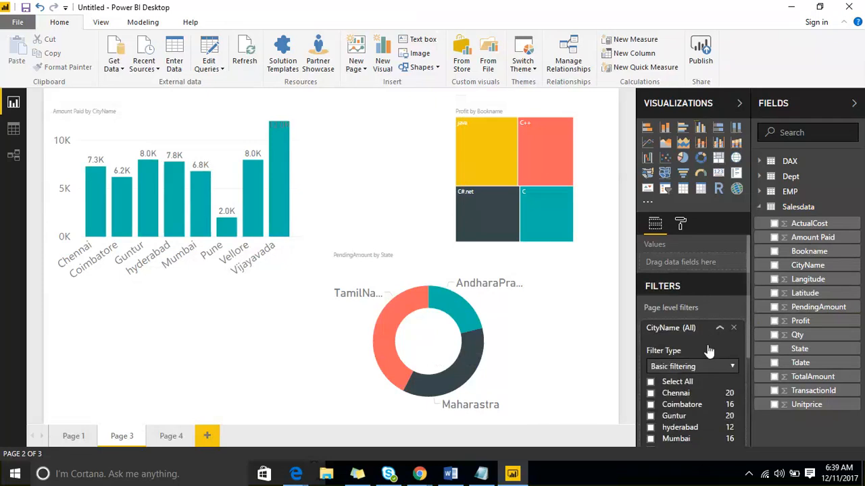
scroll(688, 354, down, 1)
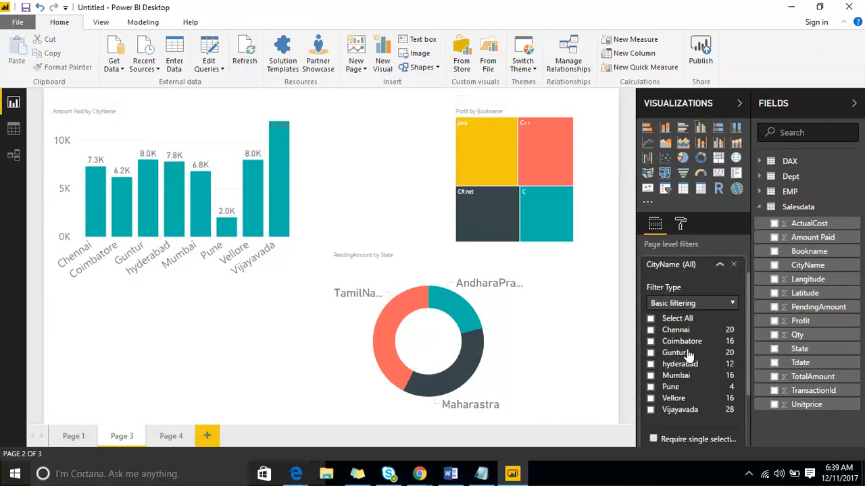
click(649, 364)
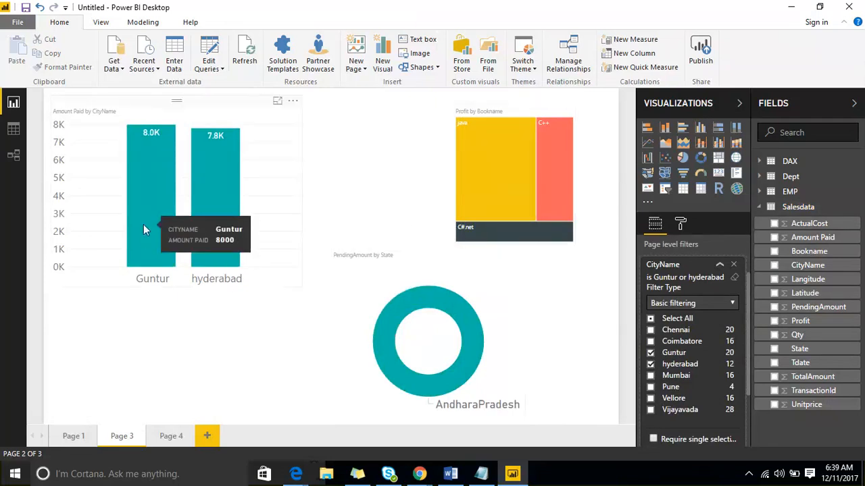
click(719, 264)
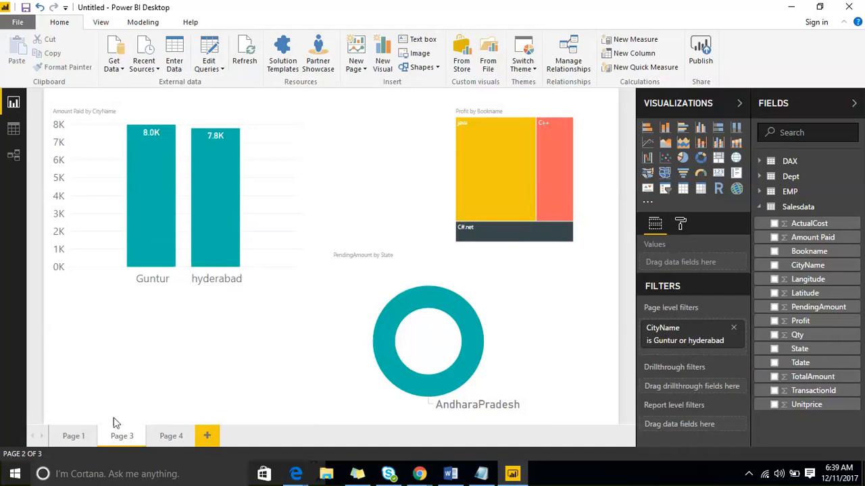
Check Page 4 for any effect of the page-level filter, and remove the CityName page-level filter from Page 3
click(168, 436)
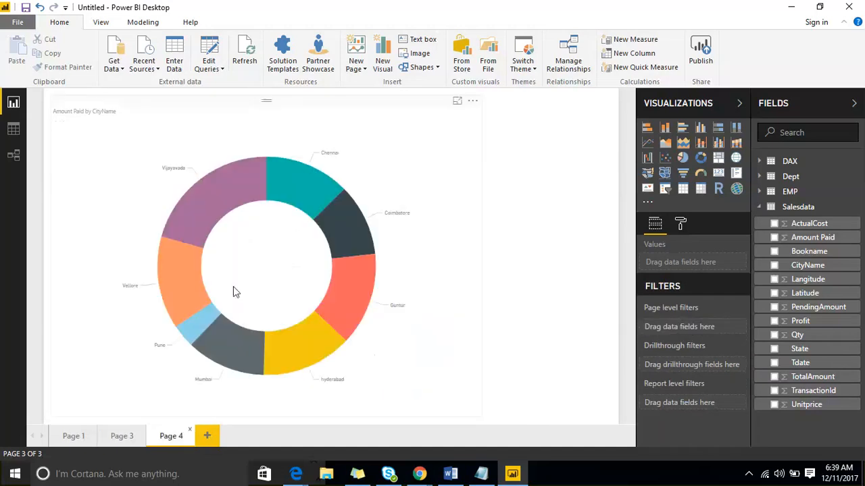
click(122, 436)
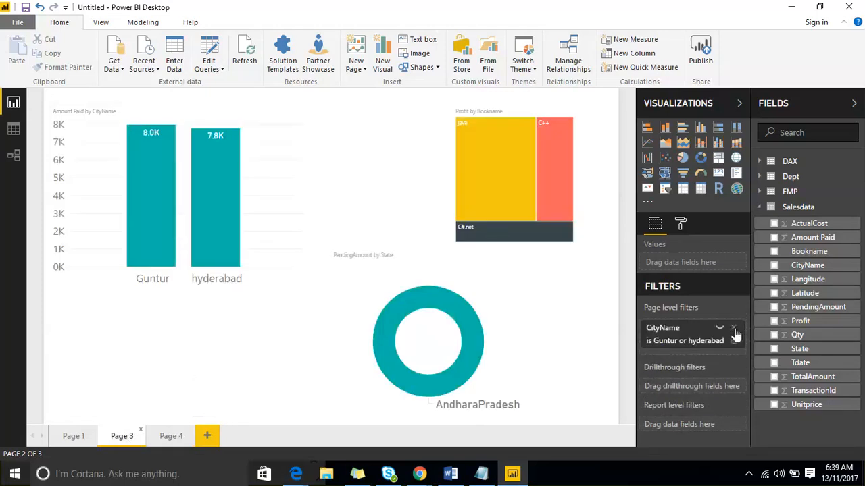
click(734, 329)
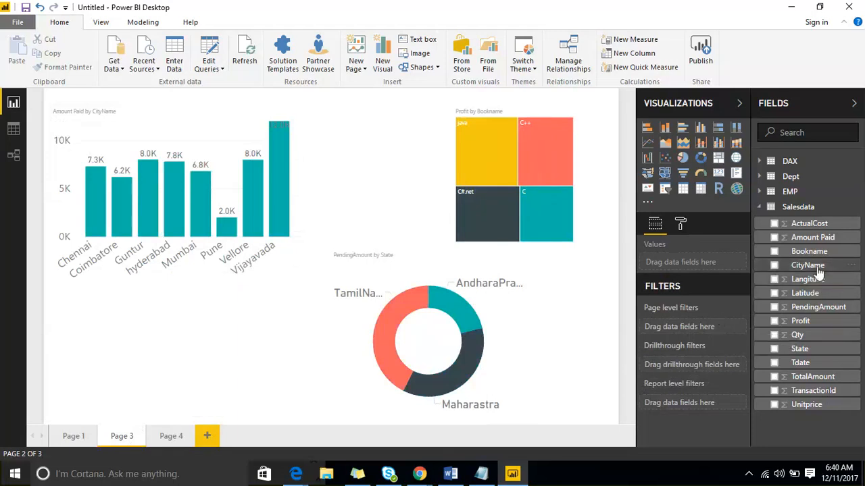
Add CityName as a report-level filter and limit it to Guntur and hyderabad
drag(817, 270, 695, 405)
scroll(707, 344, down, 2)
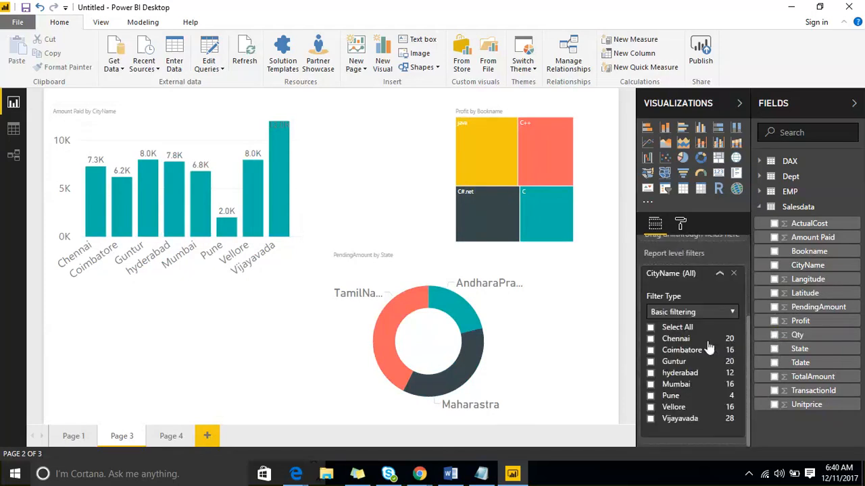
click(650, 362)
click(650, 373)
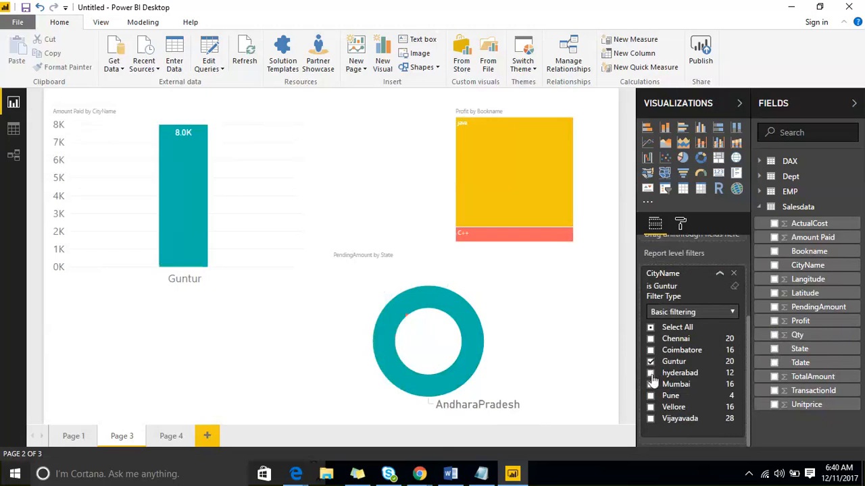
View the report-level filter's effect on Page 4, Page 1 and Page 3, and remove the CityName report-level filter
click(169, 437)
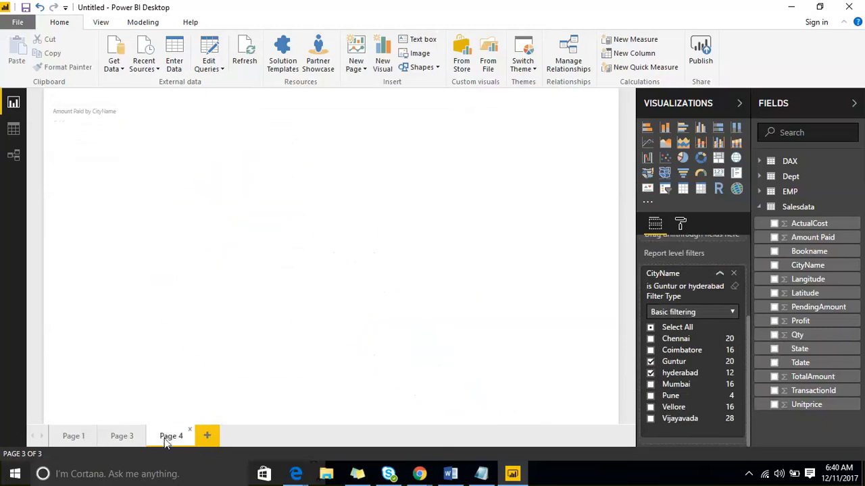
click(77, 436)
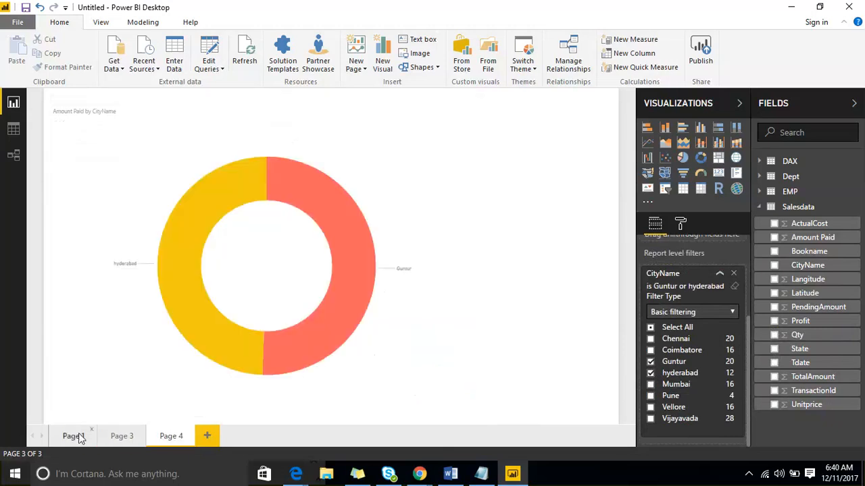
click(127, 436)
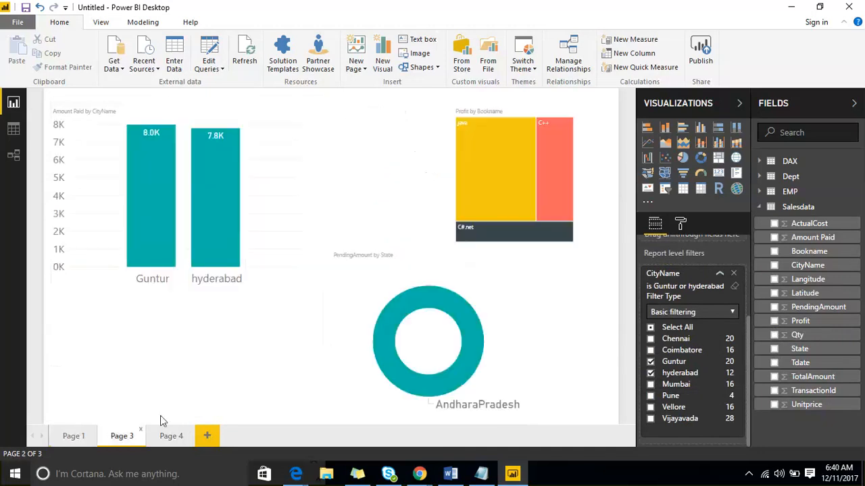
click(733, 273)
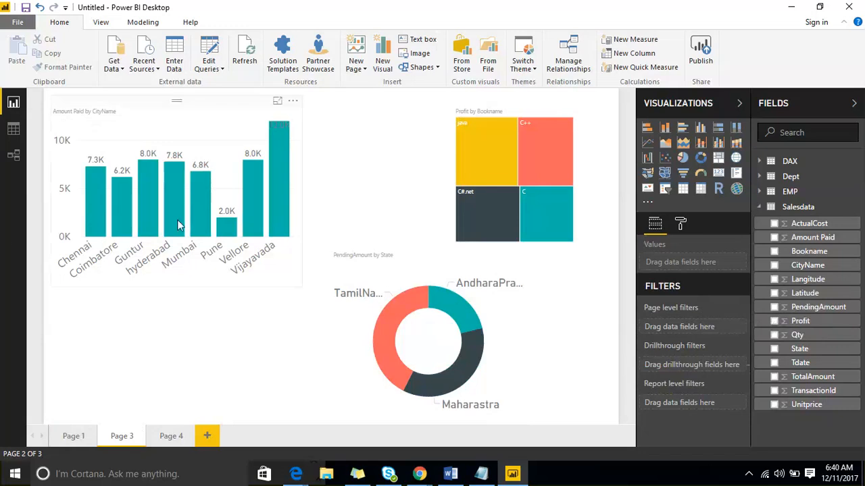
drag(808, 267, 718, 410)
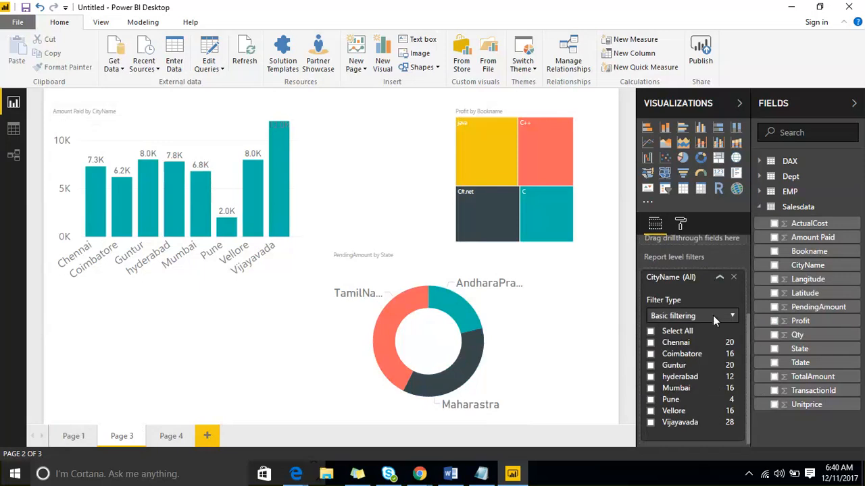
click(713, 315)
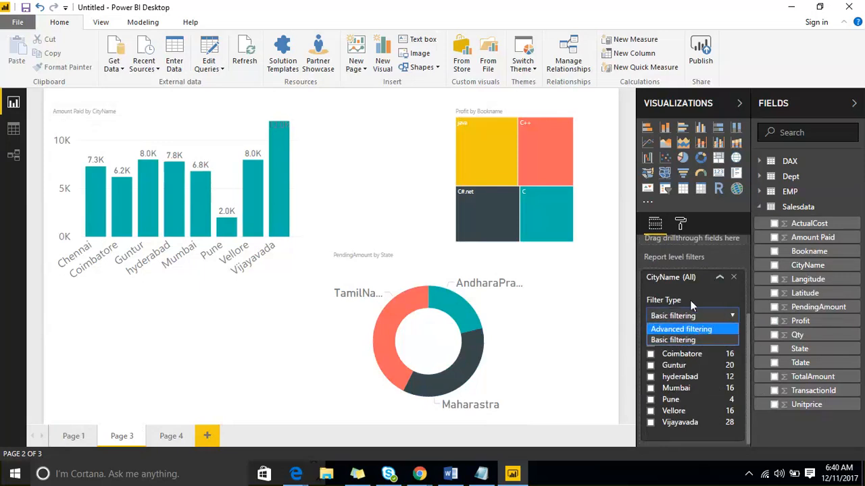
click(733, 277)
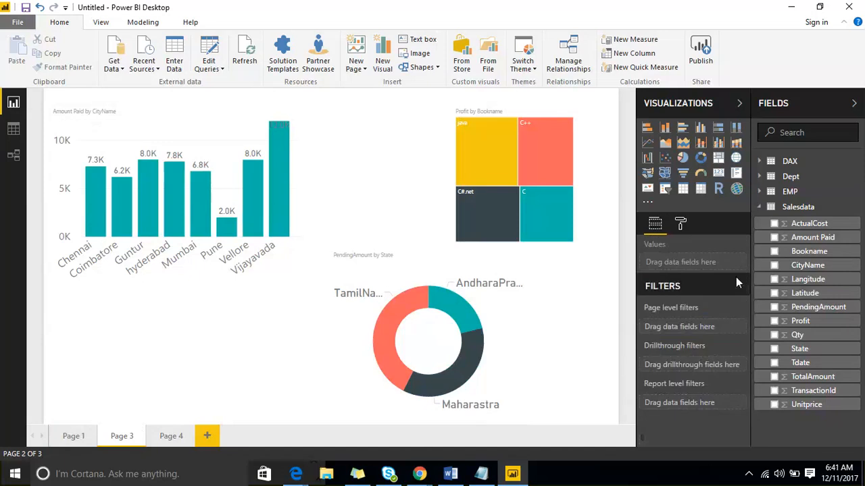
Add CityName as a page-level filter on Page 3 with Basic filtering, and select Guntur and hyderabad
drag(770, 266, 694, 325)
click(730, 367)
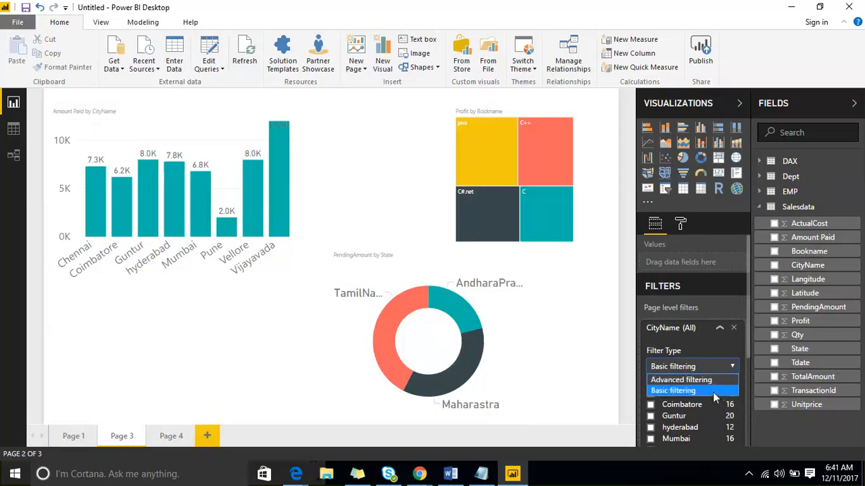
click(713, 392)
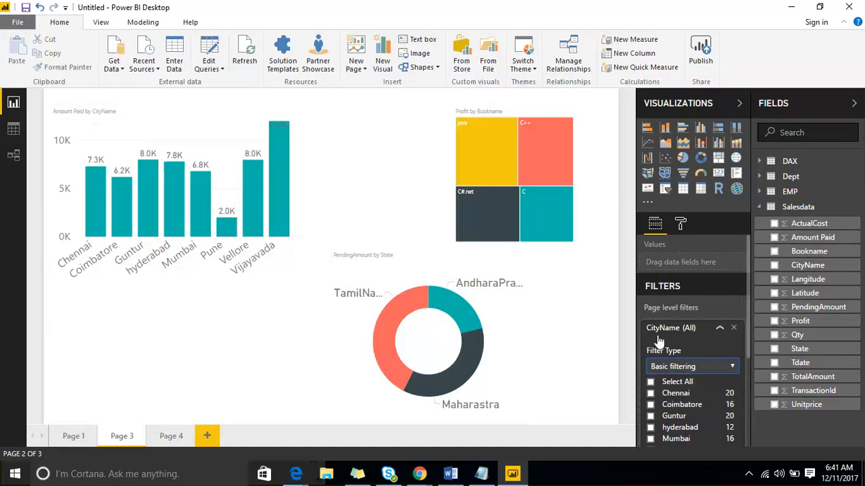
scroll(682, 371, down, 1)
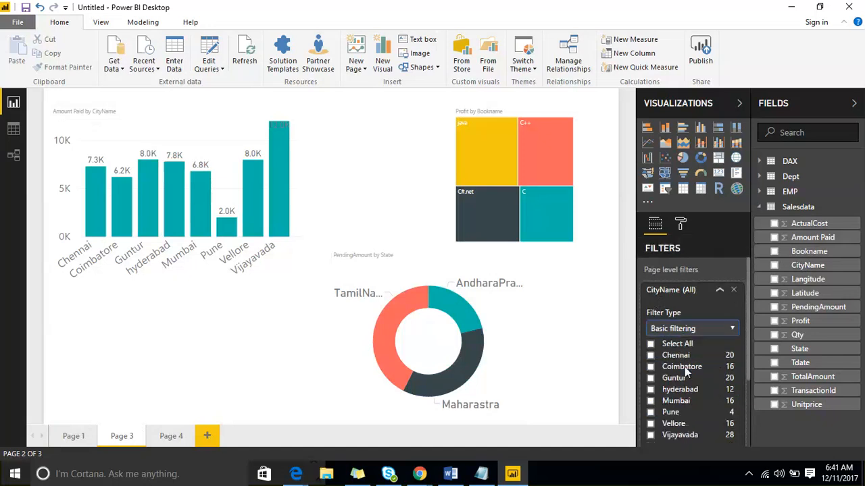
scroll(685, 367, down, 1)
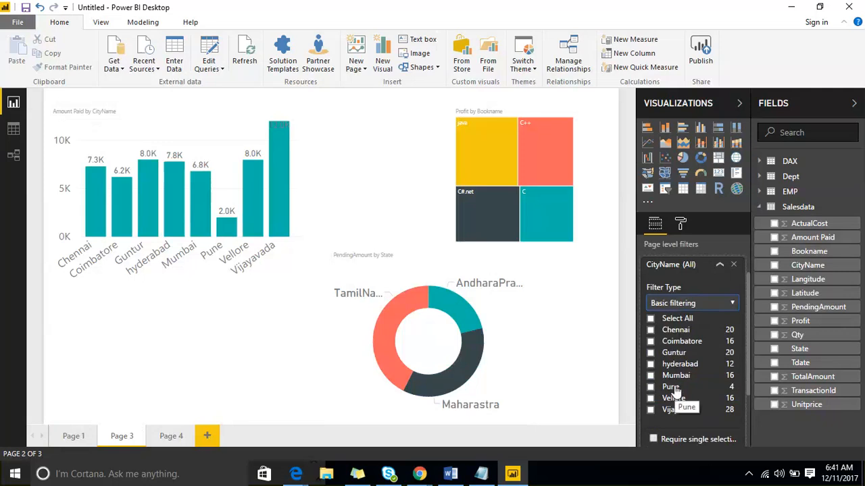
click(650, 354)
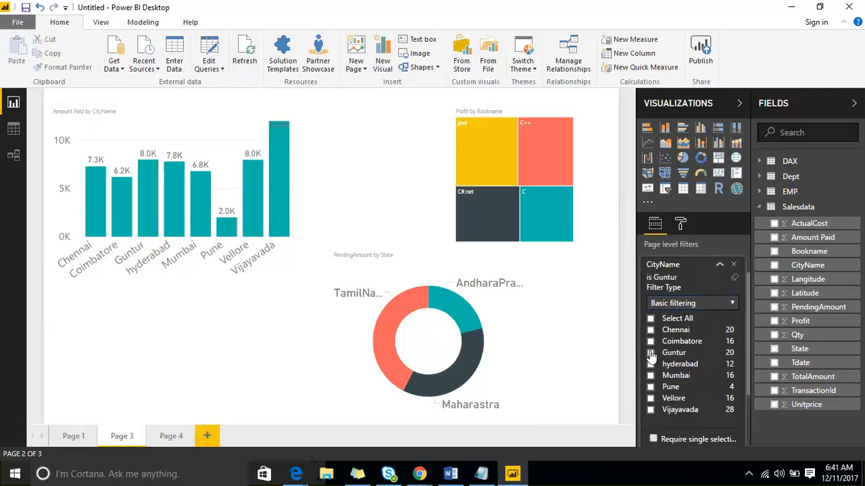
click(650, 364)
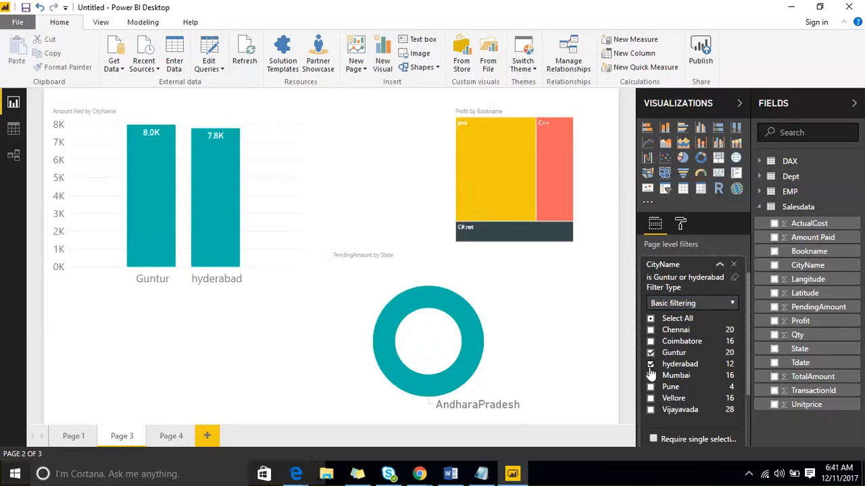
Examine the Advanced filtering conditions available for the CityName page-level filter, and remove the filter from Page 3
click(697, 303)
click(693, 315)
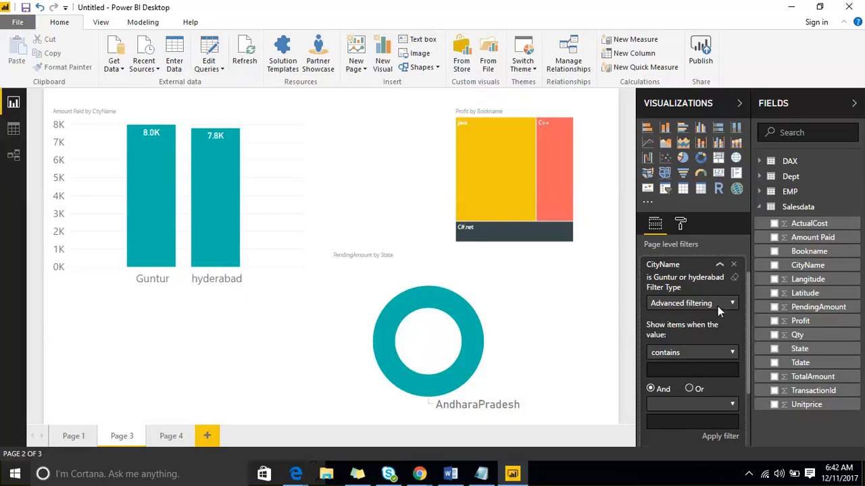
click(717, 306)
click(713, 327)
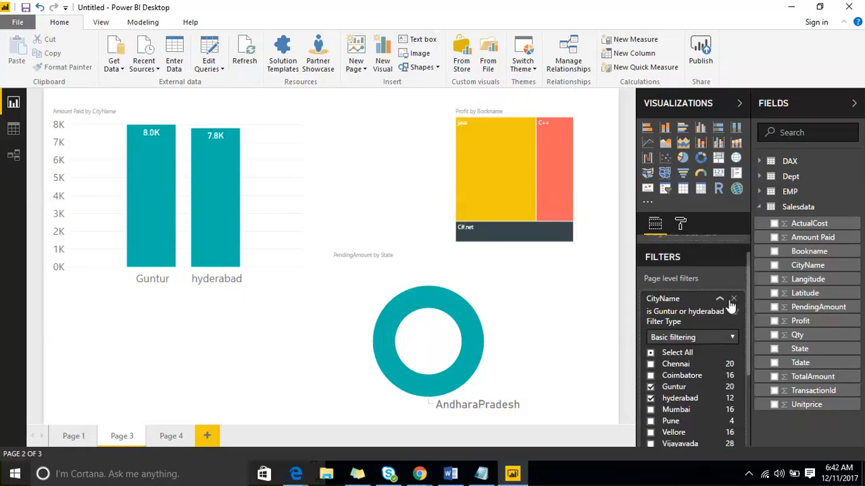
click(731, 337)
click(707, 350)
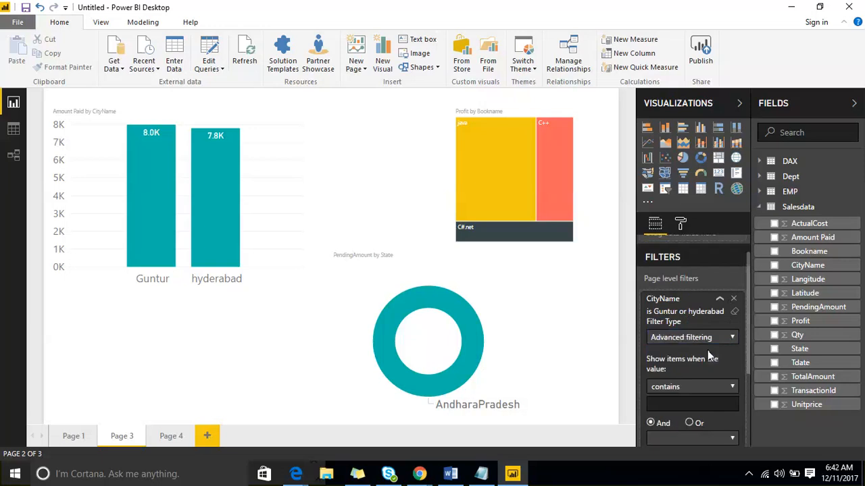
scroll(708, 351, down, 4)
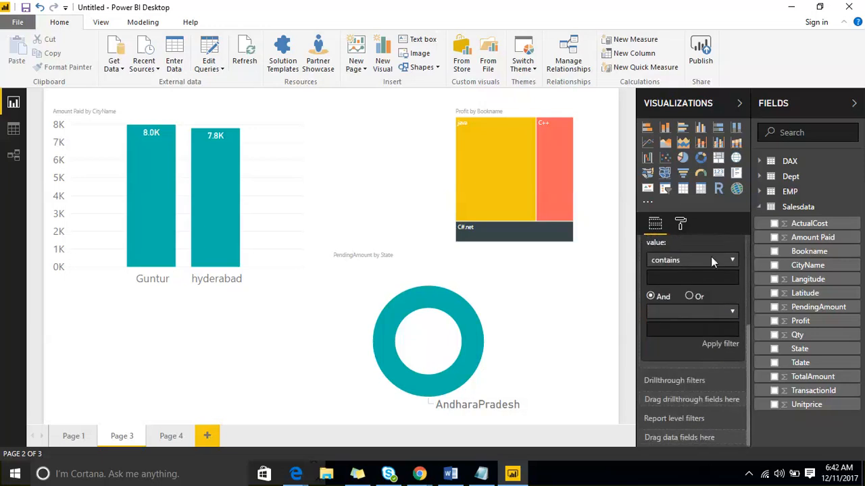
click(711, 262)
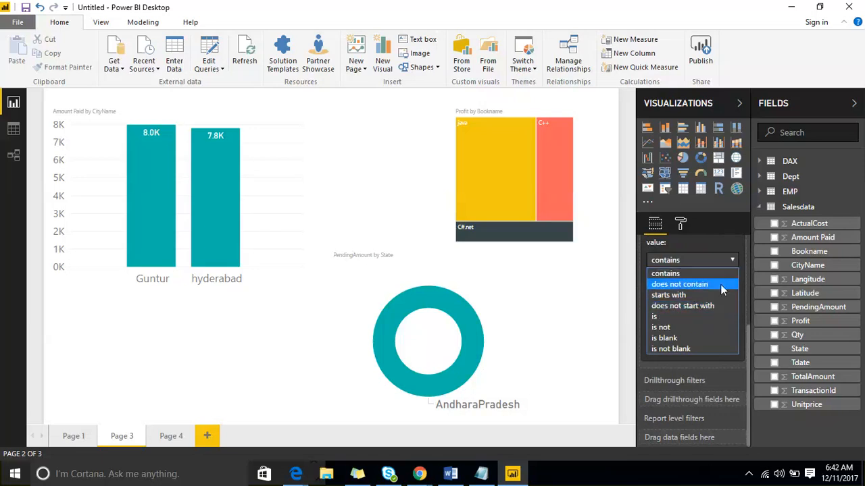
scroll(679, 291, up, 5)
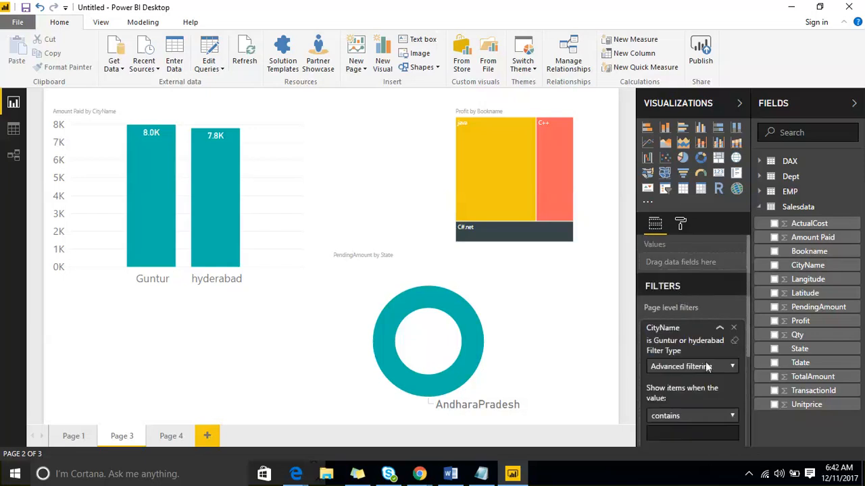
click(734, 328)
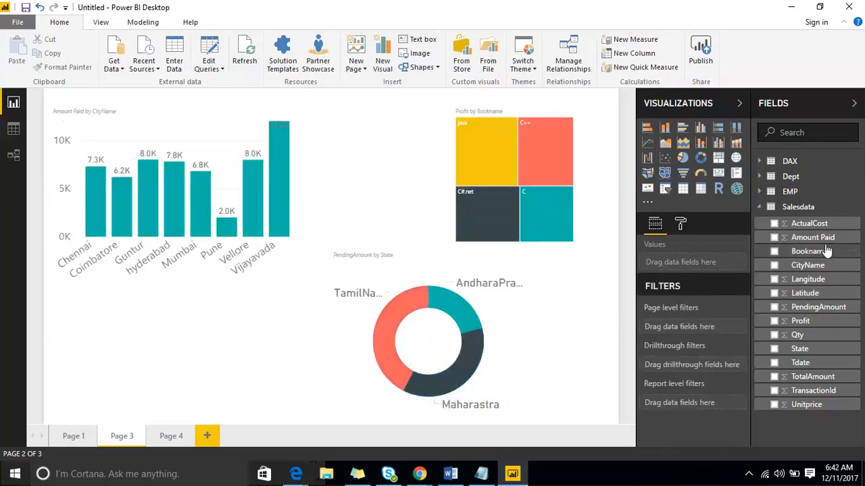
Add Amount Paid as a page-level filter to examine its numeric conditions, and remove the filter
drag(818, 240, 768, 305)
drag(741, 329, 696, 329)
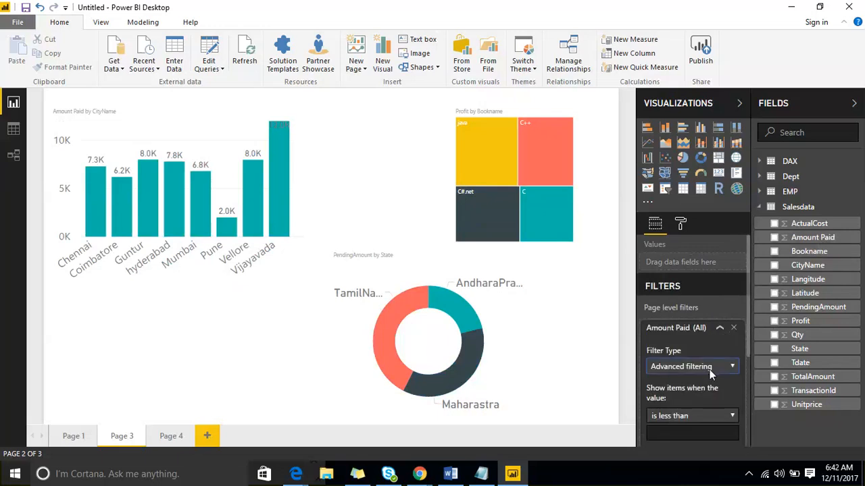
scroll(713, 368, down, 3)
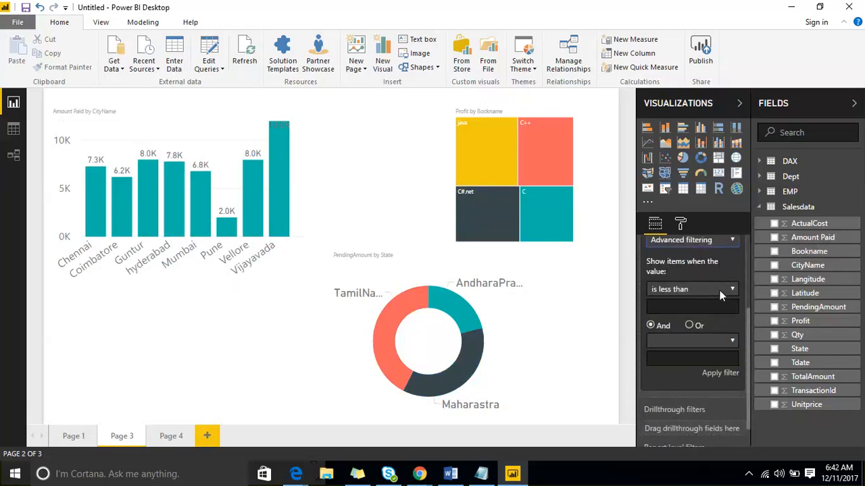
click(722, 292)
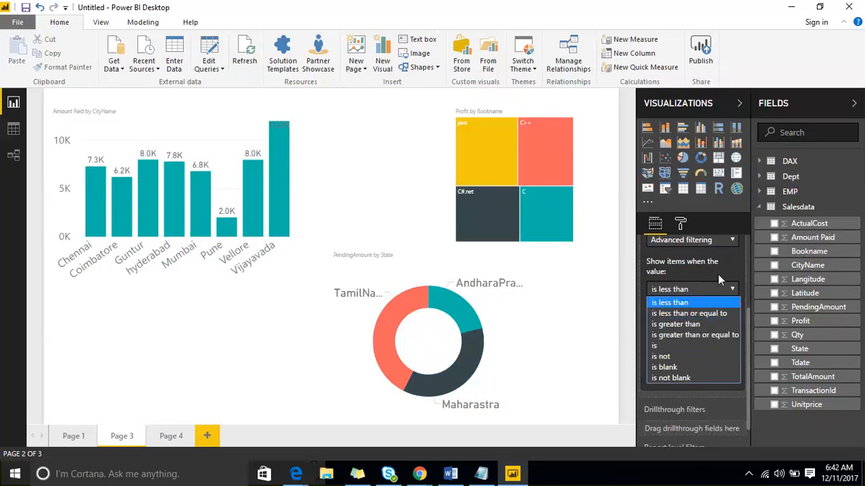
scroll(718, 274, up, 4)
click(734, 328)
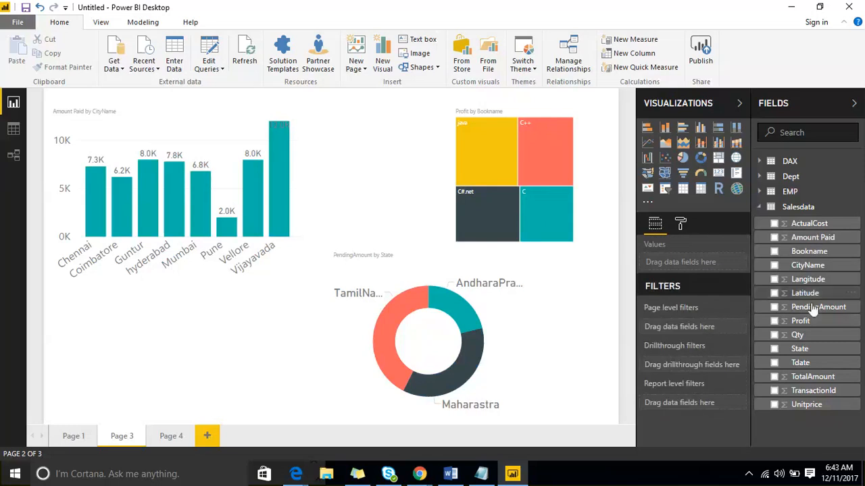
Add Tdate as a page-level filter on Page 3, and switch it to Advanced filtering to examine the date conditions
drag(800, 363, 696, 329)
scroll(709, 392, down, 3)
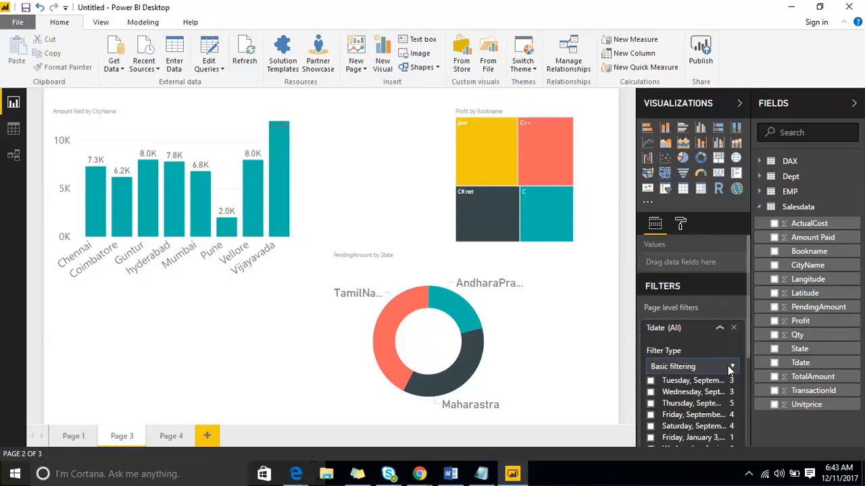
scroll(727, 365, down, 5)
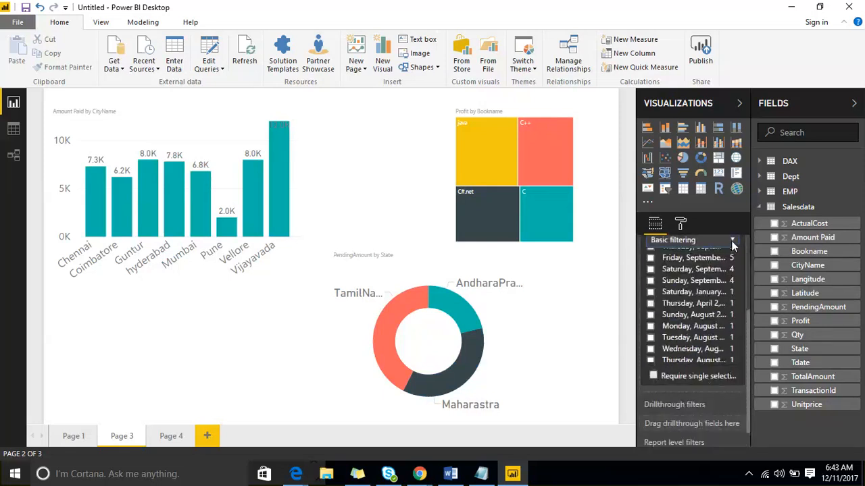
click(708, 239)
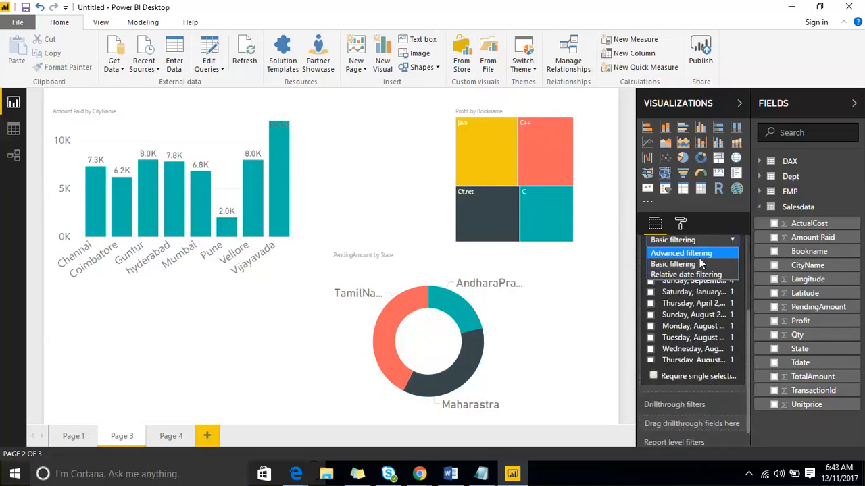
click(699, 257)
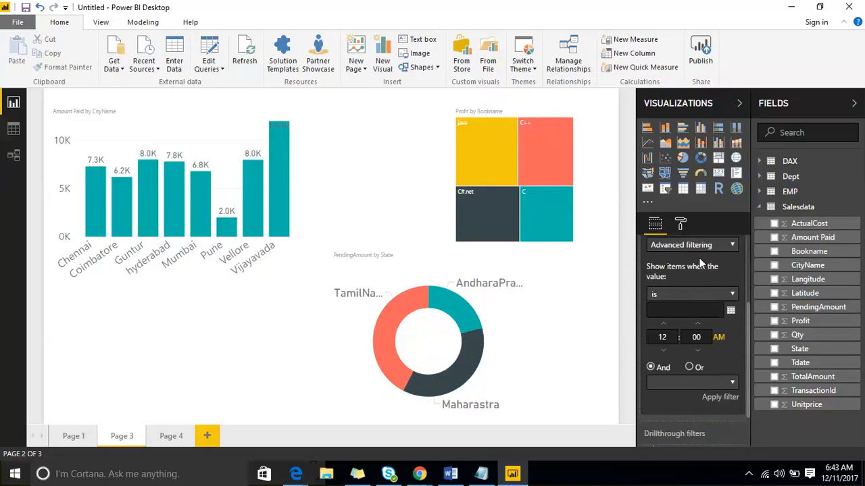
click(732, 295)
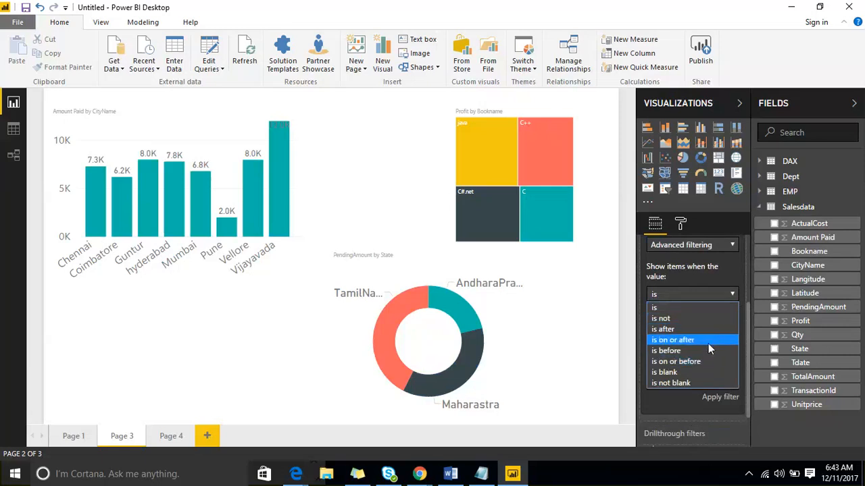
click(714, 292)
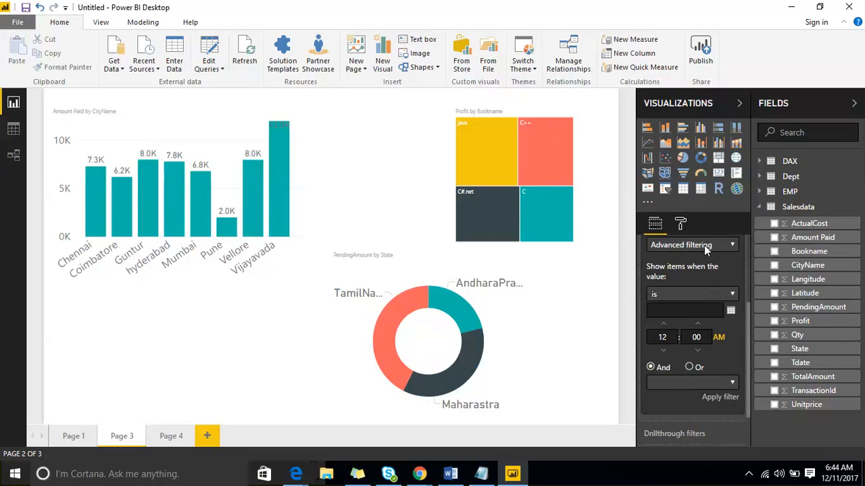
scroll(706, 271, up, 3)
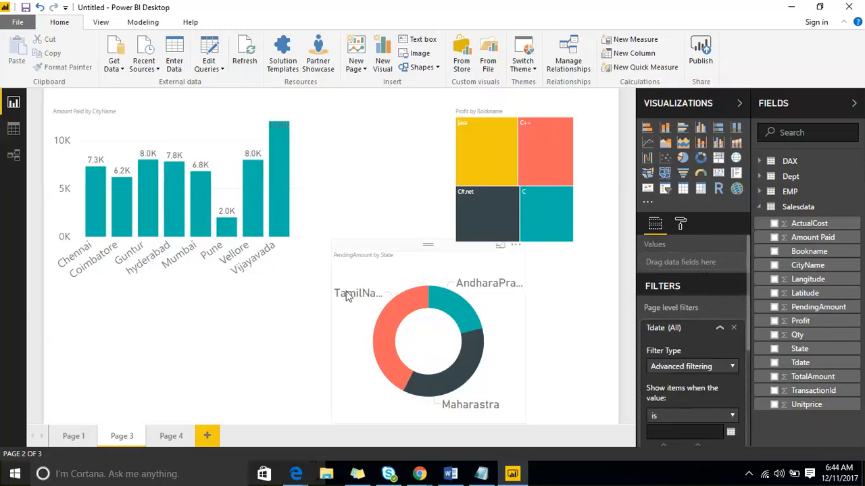
Examine the filter types offered for the CityName visual-level filter of the Amount Paid by CityName chart
click(215, 135)
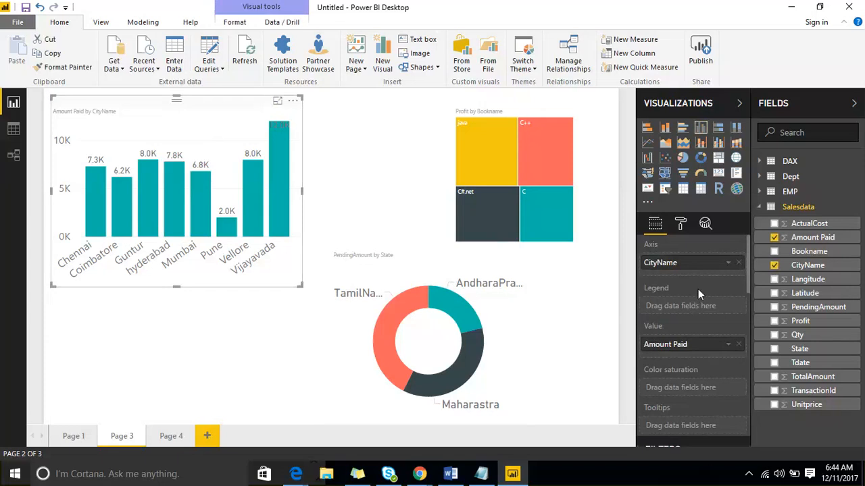
scroll(698, 289, down, 5)
click(712, 320)
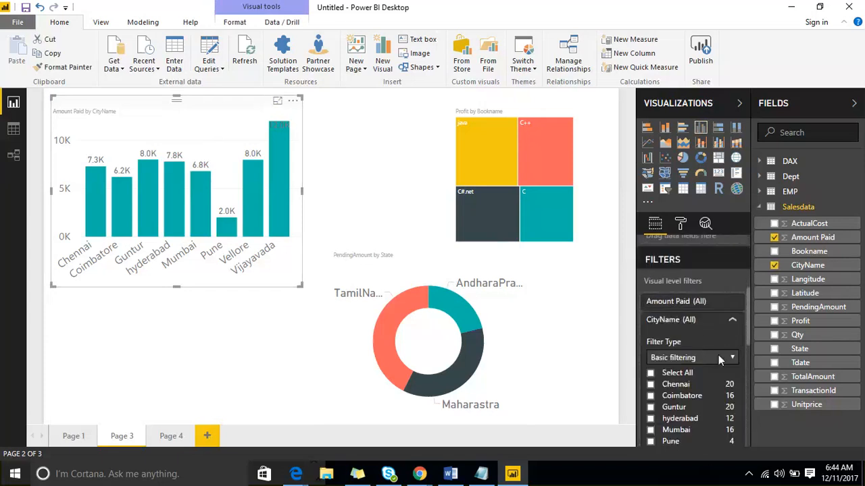
click(718, 356)
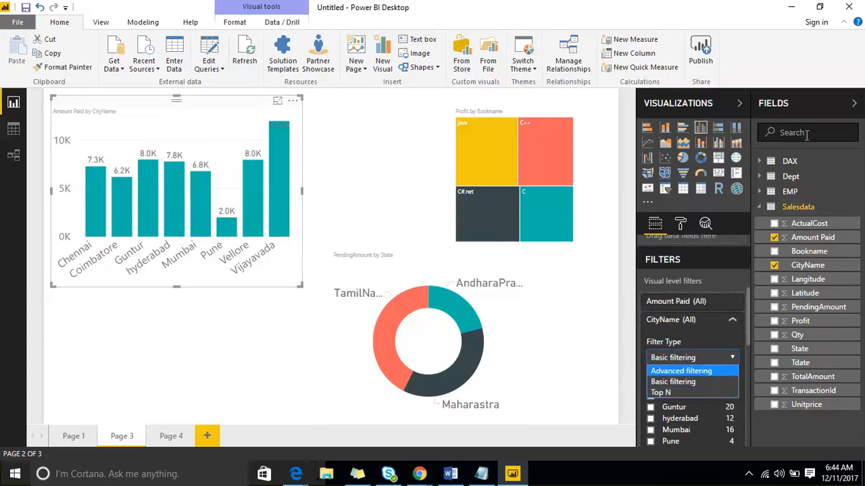
Collapse the Fields pane while keeping the Visualizations pane open, and view the chart's visual-level filters
click(817, 109)
click(816, 105)
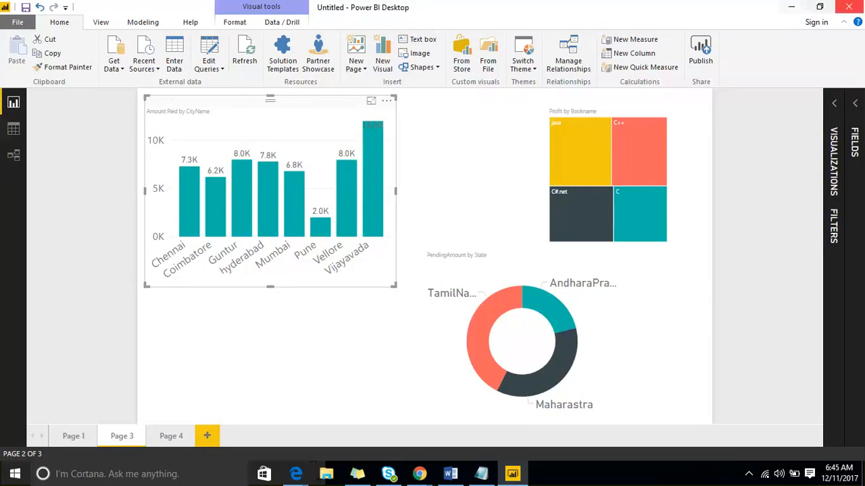
click(833, 105)
scroll(765, 309, down, 10)
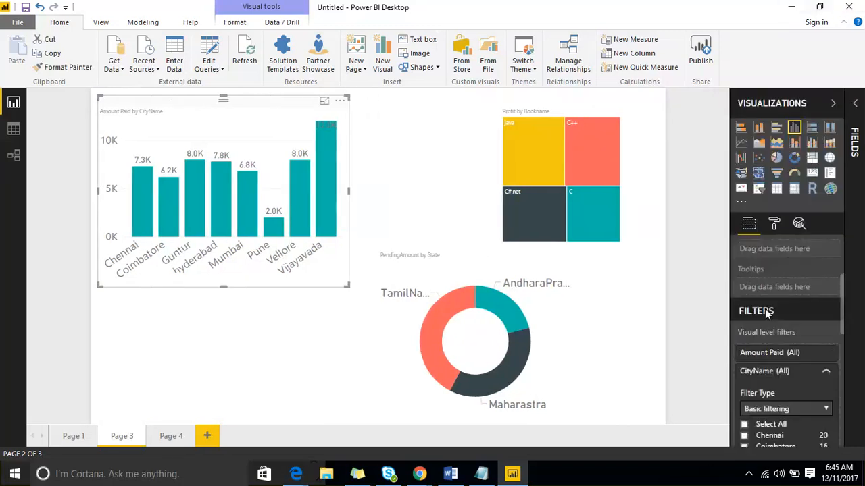
scroll(775, 276, up, 1)
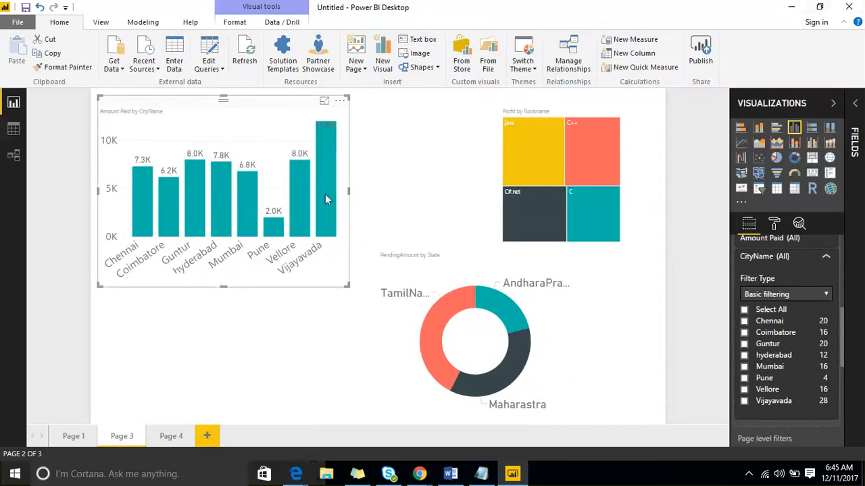
Set the filter type of the CityName visual-level filter on the Amount Paid by CityName chart to Top N
click(359, 294)
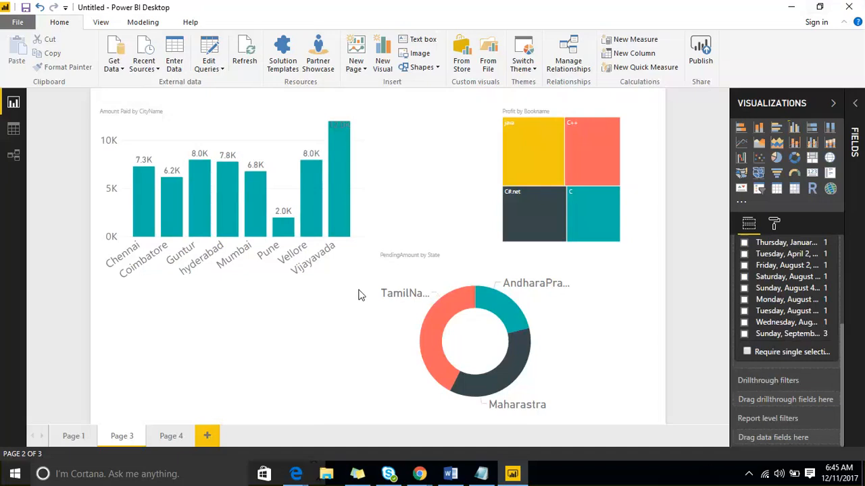
click(262, 133)
scroll(785, 365, down, 2)
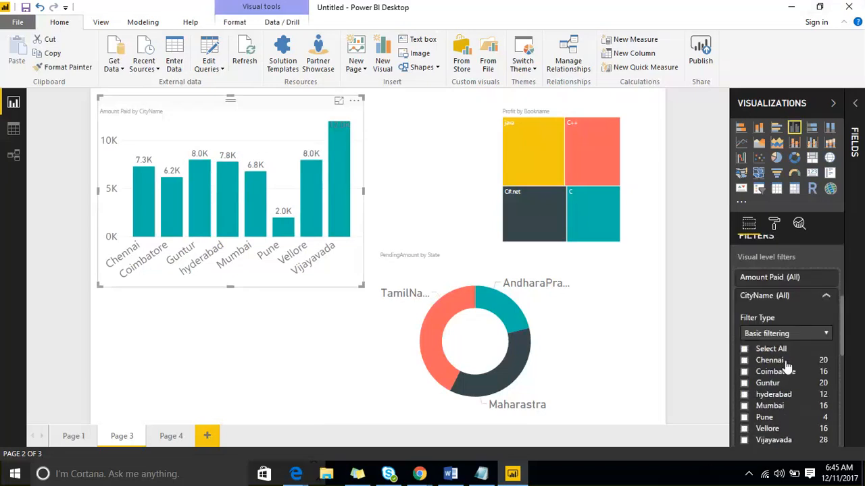
scroll(786, 365, down, 2)
click(799, 269)
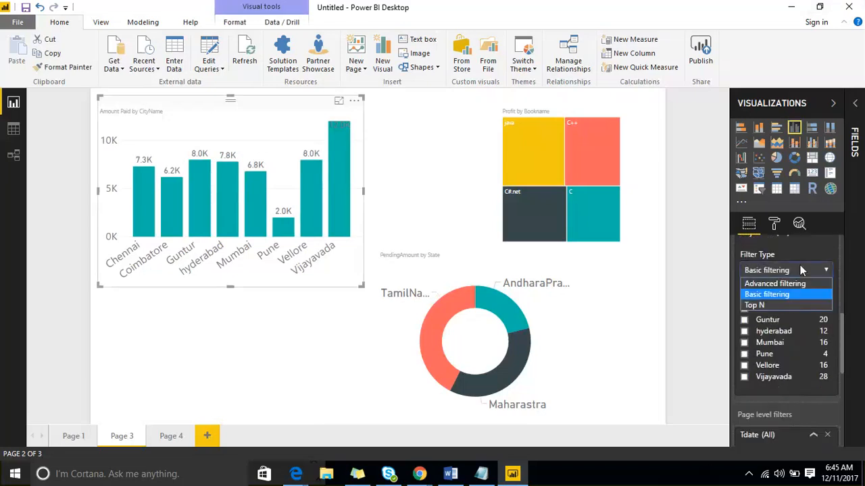
click(791, 305)
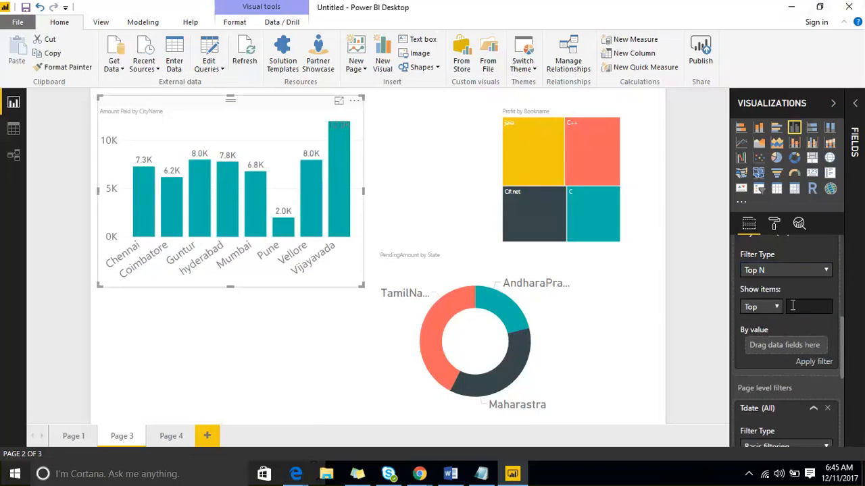
scroll(795, 304, up, 2)
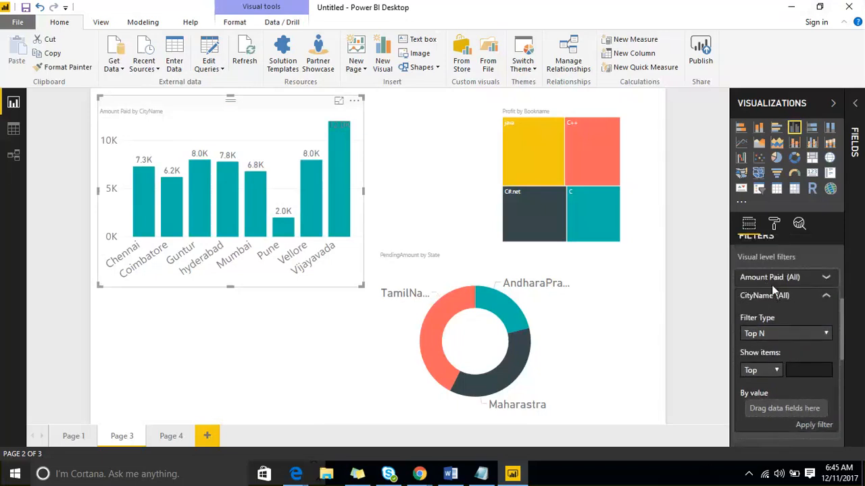
Set the CityName Top N filter of the Amount Paid by CityName chart to show the Top 3 items
scroll(767, 305, up, 1)
scroll(762, 345, down, 1)
scroll(775, 333, down, 1)
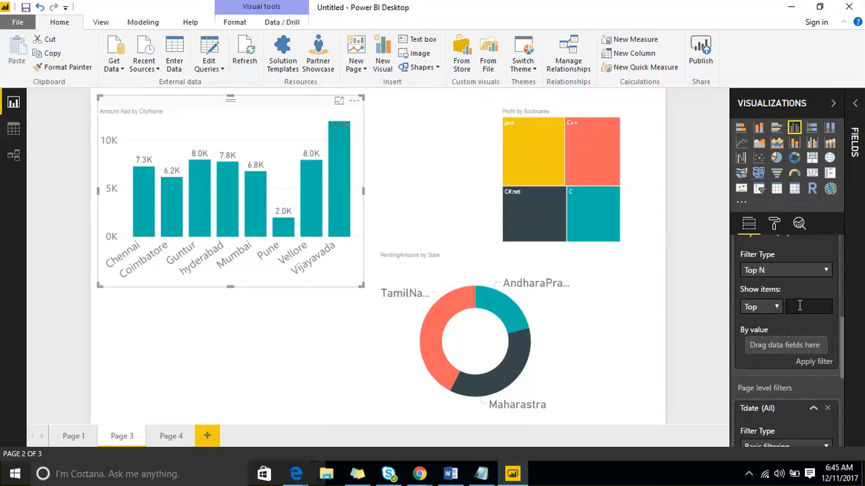
text(3)
click(775, 308)
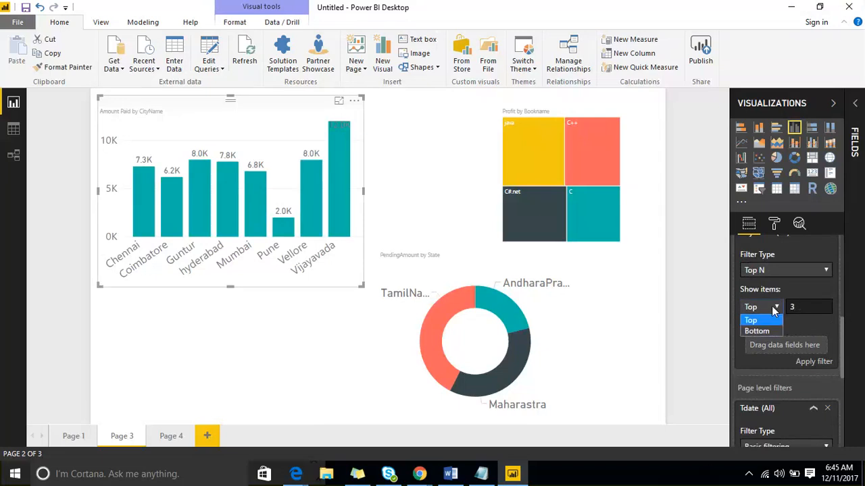
click(768, 320)
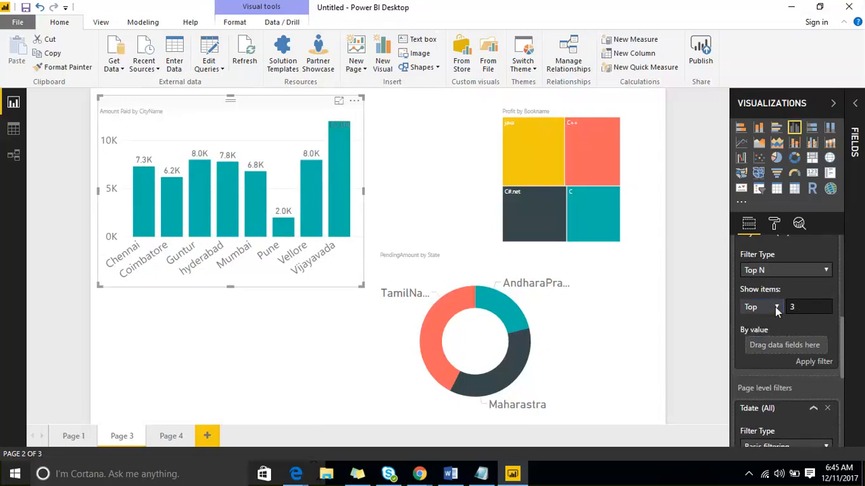
click(776, 308)
click(767, 330)
Use Amount Paid from the Salesdata table as the By value of the CityName Top N filter, and apply it
click(857, 116)
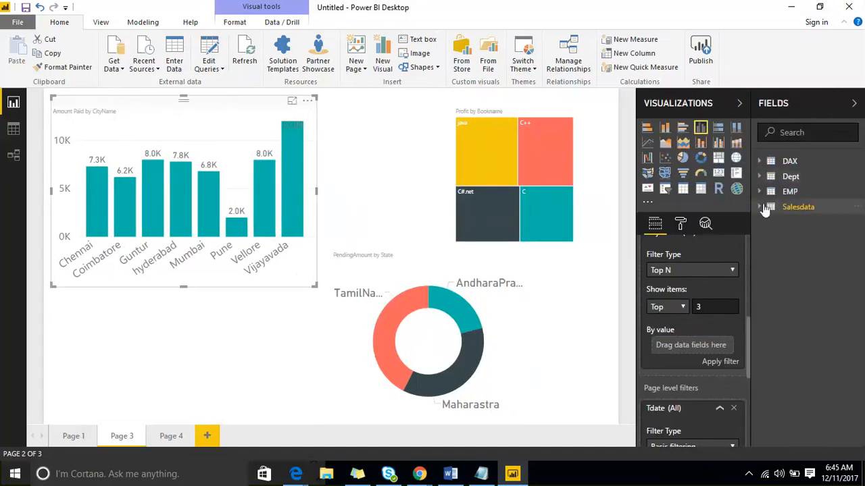
click(764, 207)
drag(770, 237, 718, 347)
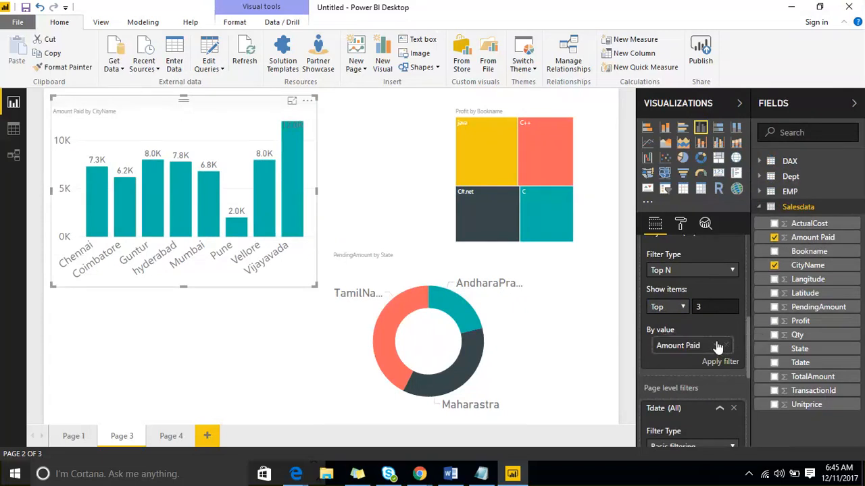
scroll(675, 345, up, 4)
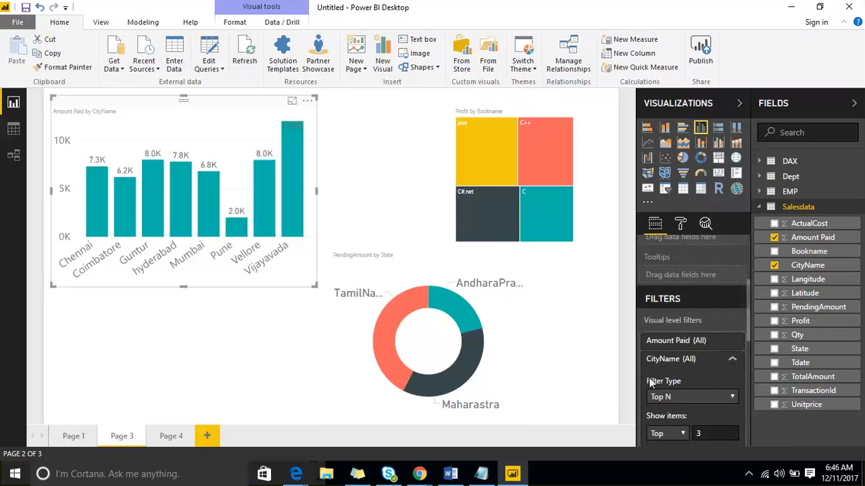
scroll(689, 392, down, 2)
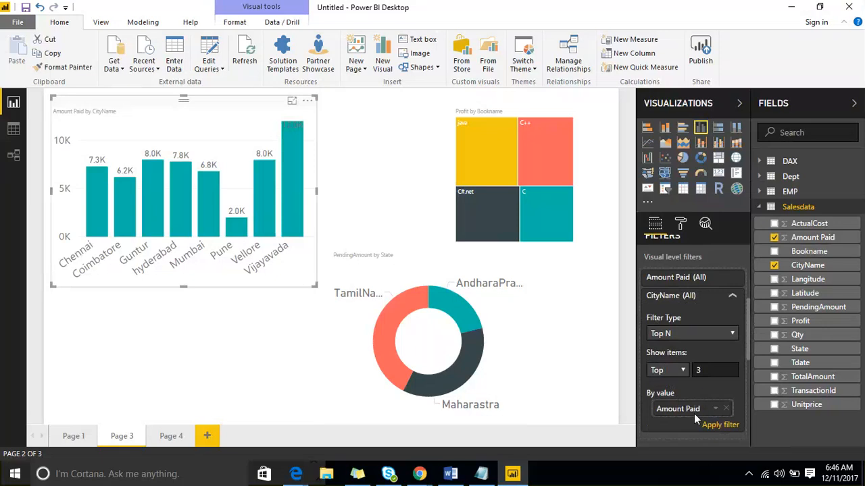
click(710, 431)
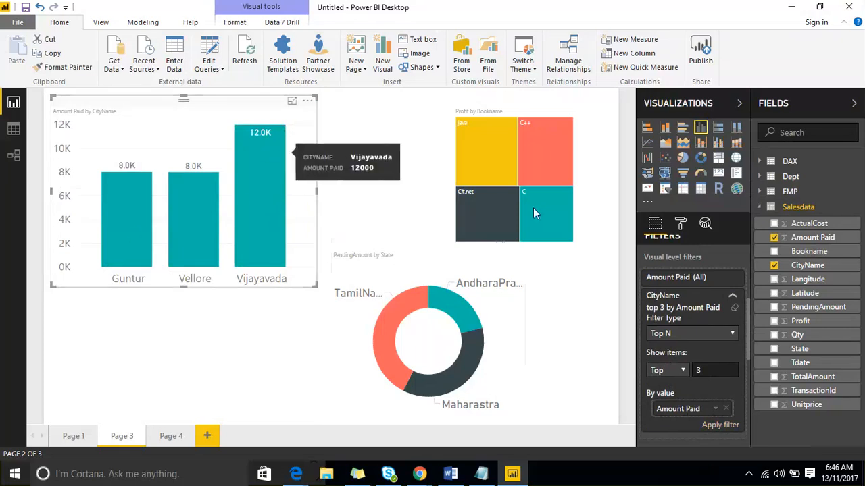
Change the CityName Top N filter to show the top 5 items, and apply it
drag(703, 370, 686, 371)
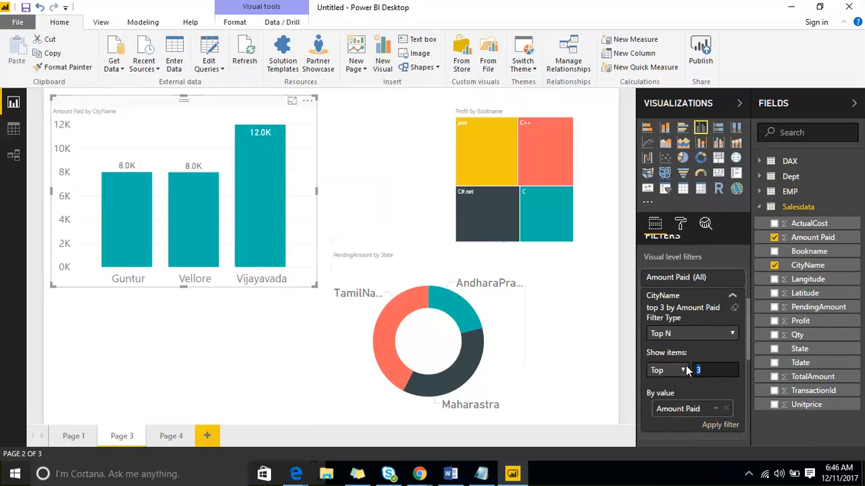
text(5)
click(719, 424)
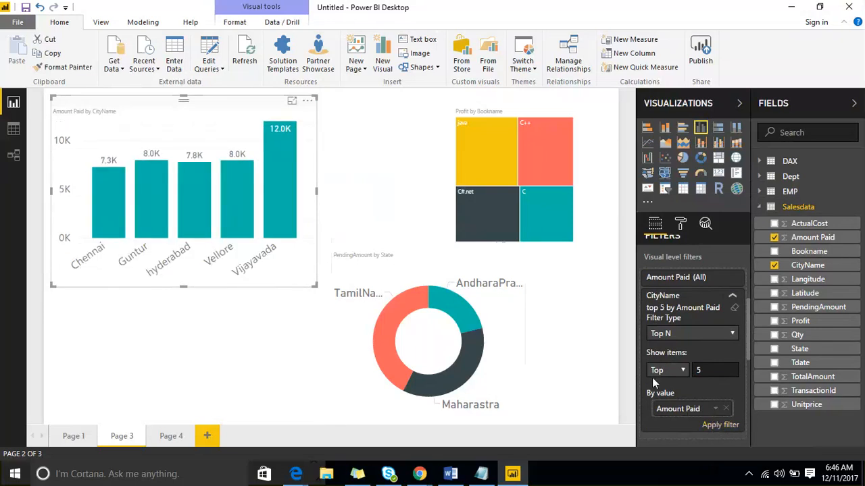
Change the CityName Top N filter to show the Bottom 3 items by Amount Paid, and apply it
drag(707, 370, 683, 374)
text(3)
click(667, 370)
click(679, 400)
click(711, 428)
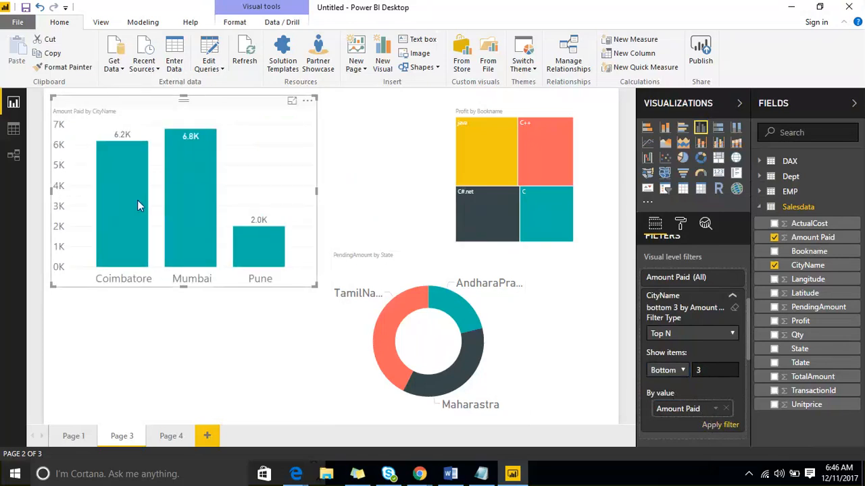
Sort the Amount Paid by CityName chart by Amount Paid
mouse_move(137, 201)
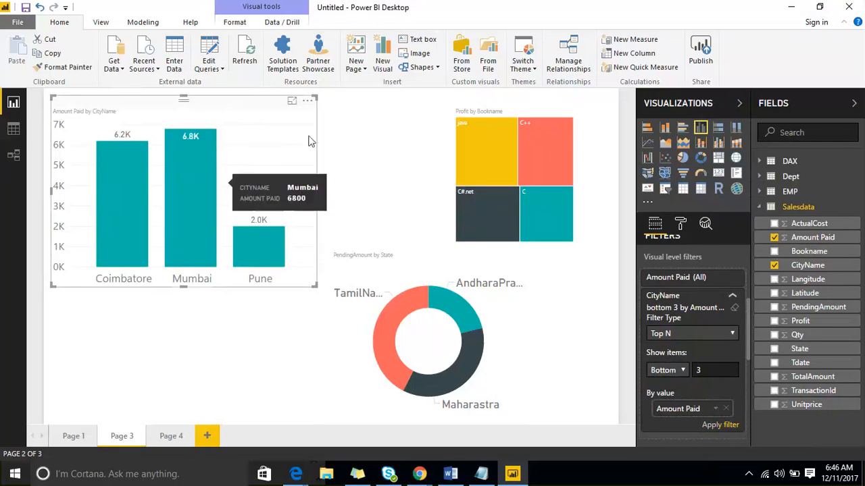
click(308, 102)
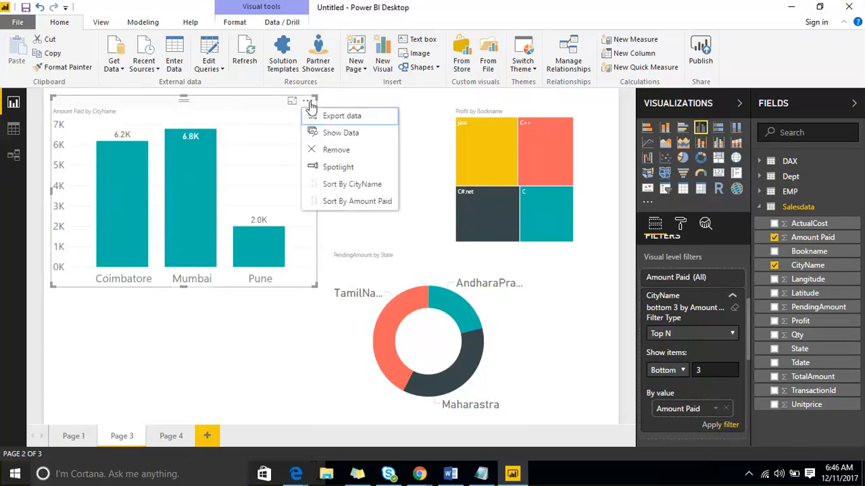
click(354, 204)
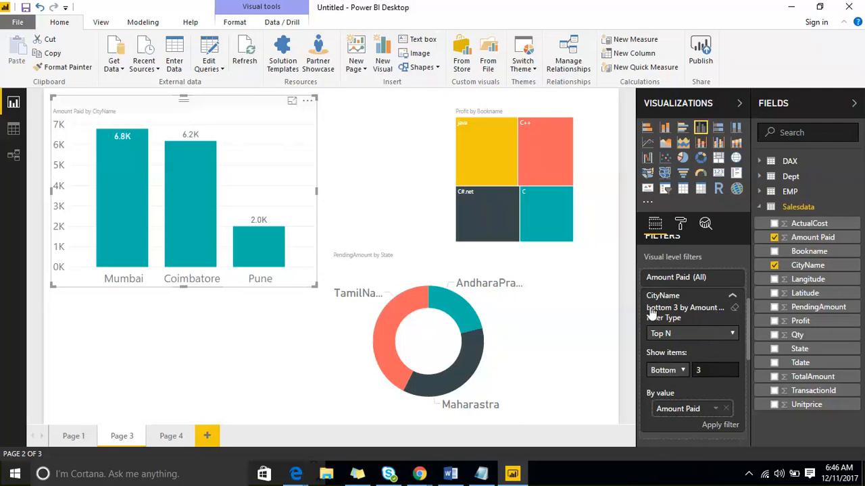
Collapse the CityName visual-level filter and the Tdate page-level filter
click(732, 301)
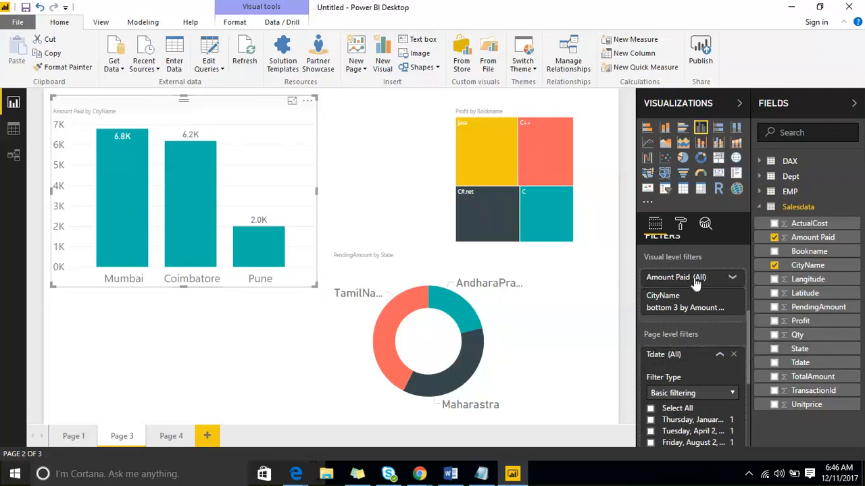
scroll(695, 284, down, 3)
scroll(718, 289, up, 3)
click(718, 290)
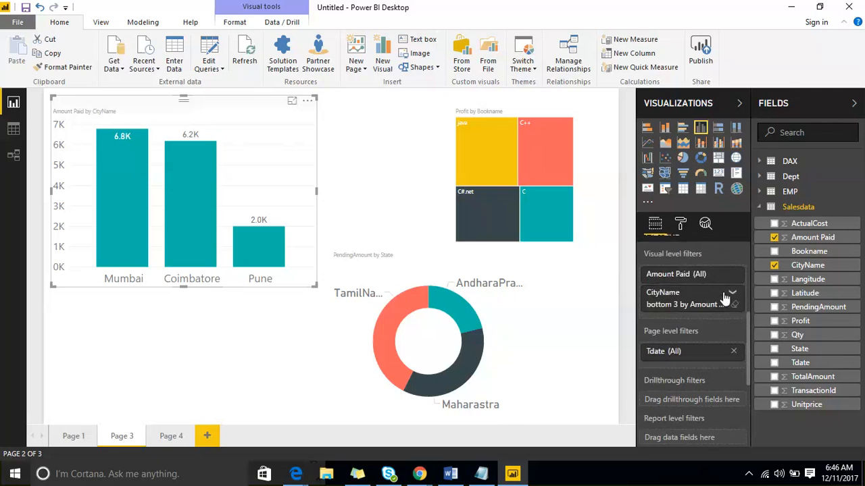
Add Tdate as a report-level filter and set its filter type to Relative date filtering
click(812, 368)
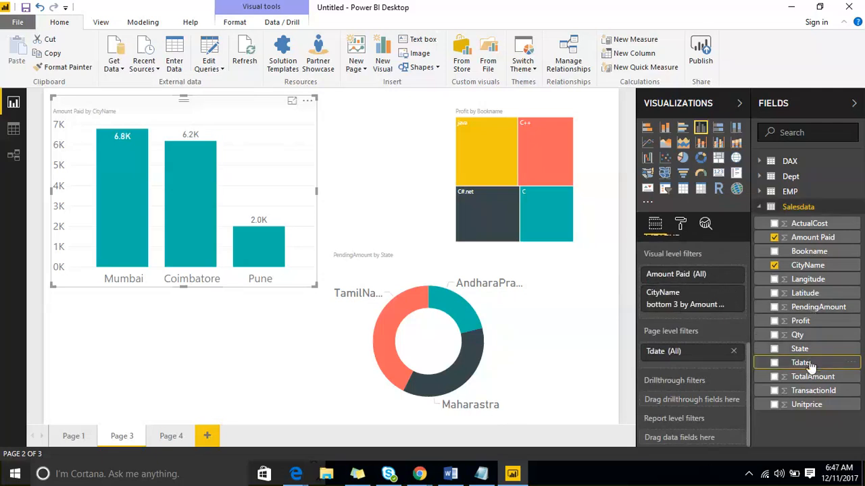
drag(810, 365, 721, 437)
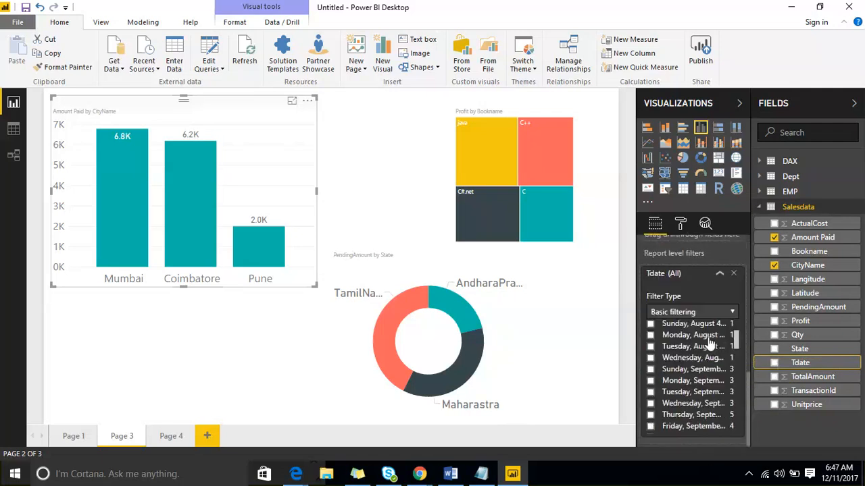
click(710, 312)
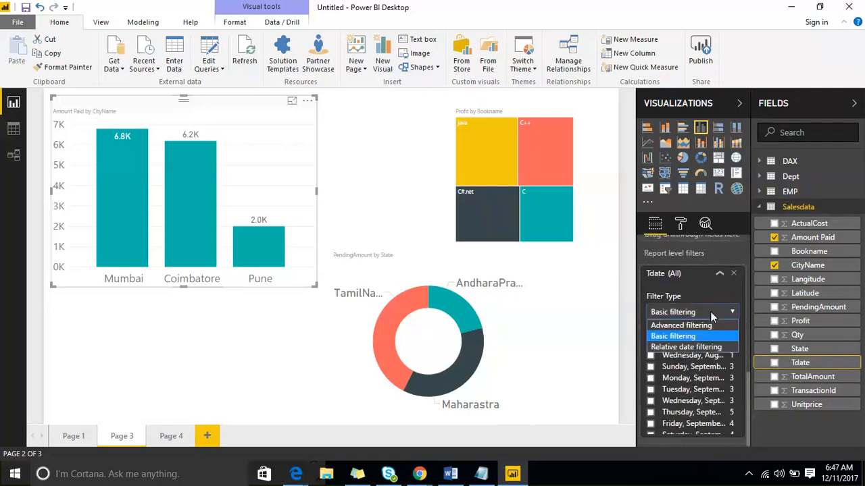
click(707, 347)
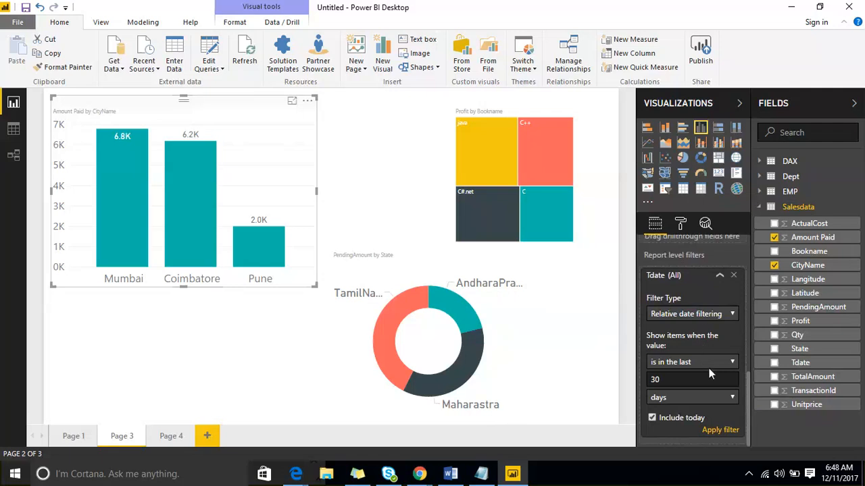
Set the report-level Tdate filter to show items in the last 30 months, including today, and apply it
click(706, 314)
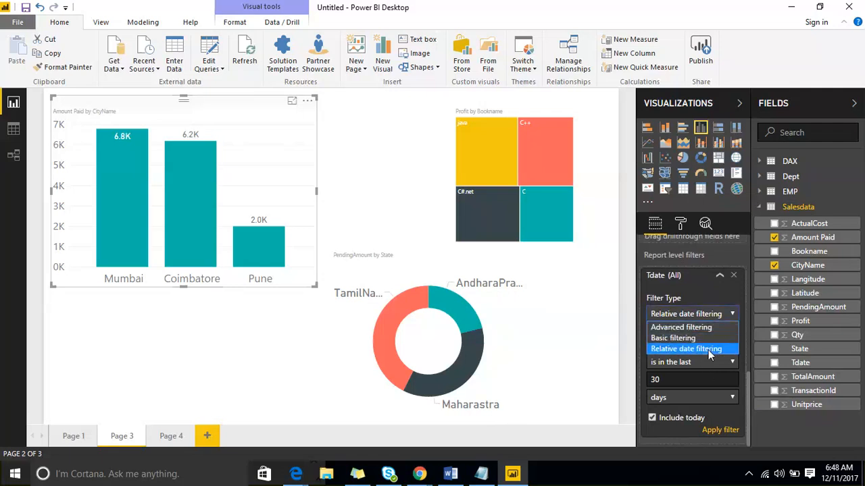
click(708, 350)
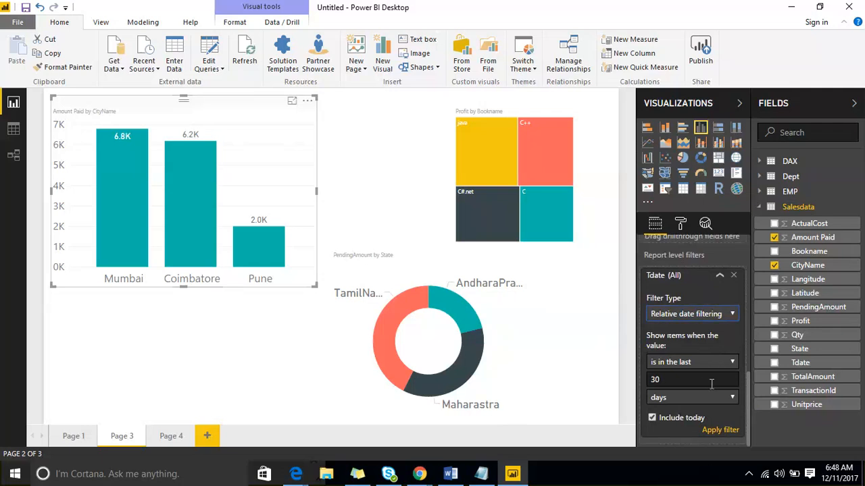
click(729, 398)
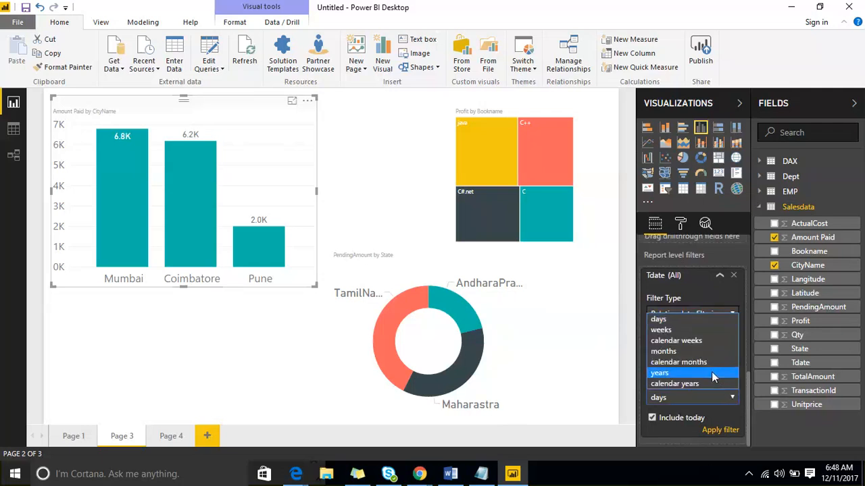
click(706, 353)
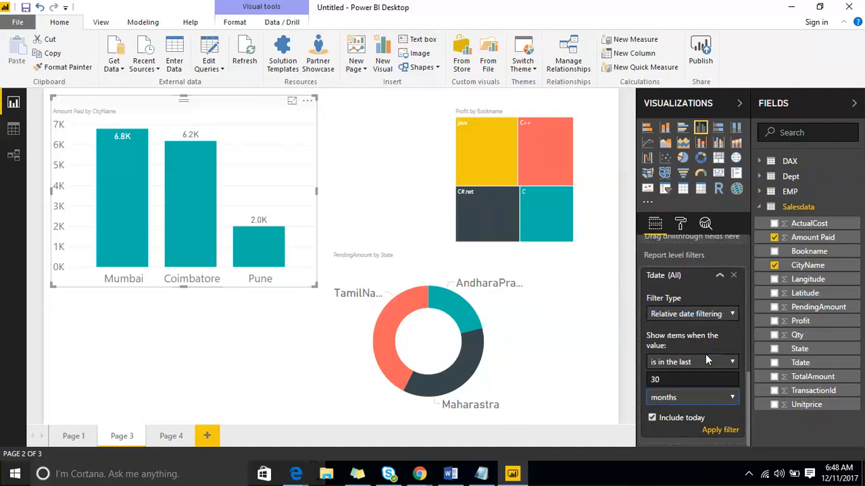
click(716, 431)
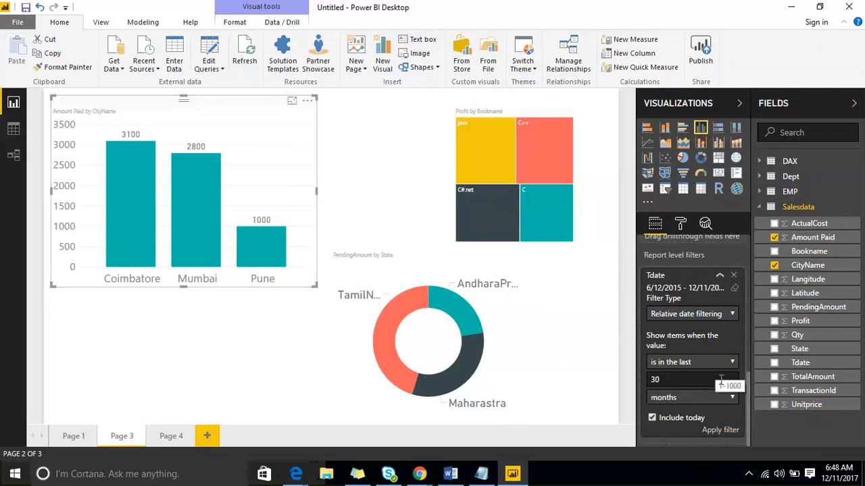
Examine the time units offered for the relative date filter, and collapse the report-level Tdate filter
click(728, 401)
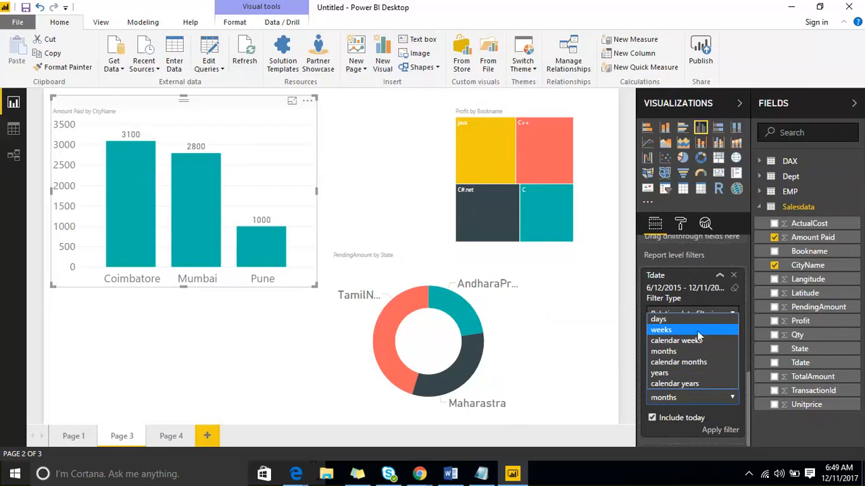
click(718, 279)
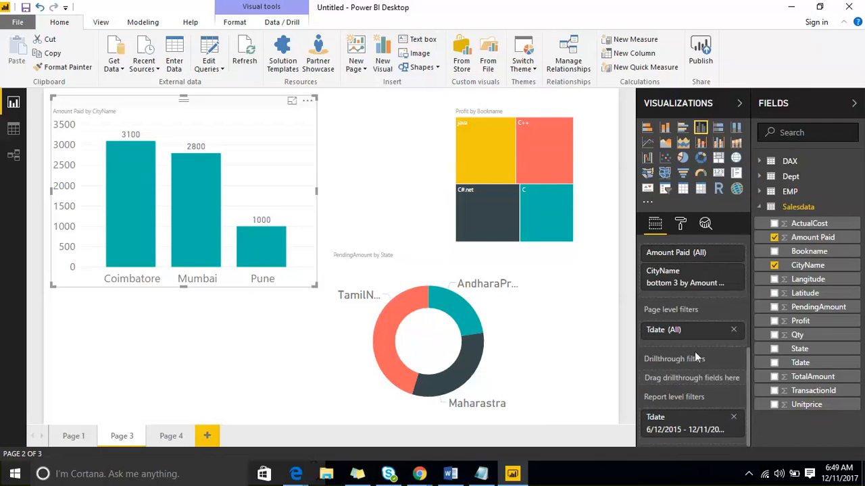
mouse_move(695, 355)
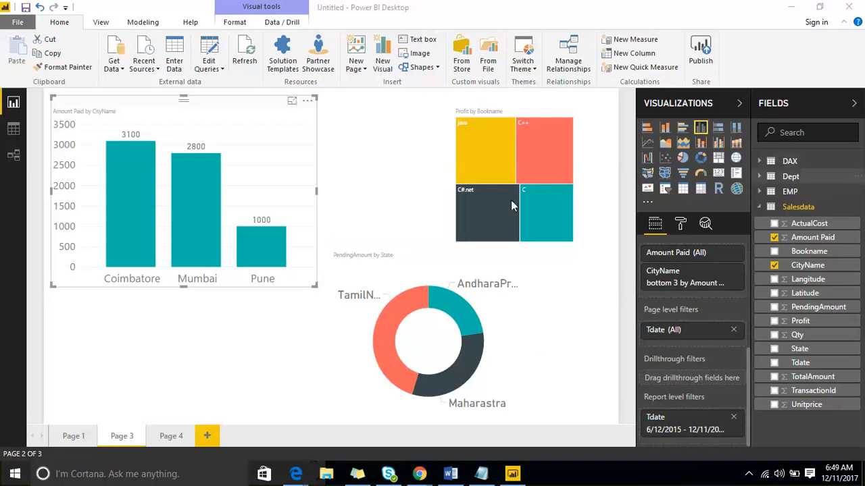
Add two blank report pages, and check the report-level Tdate filter on Page 3, Page 4 and Page 5
click(208, 436)
click(251, 436)
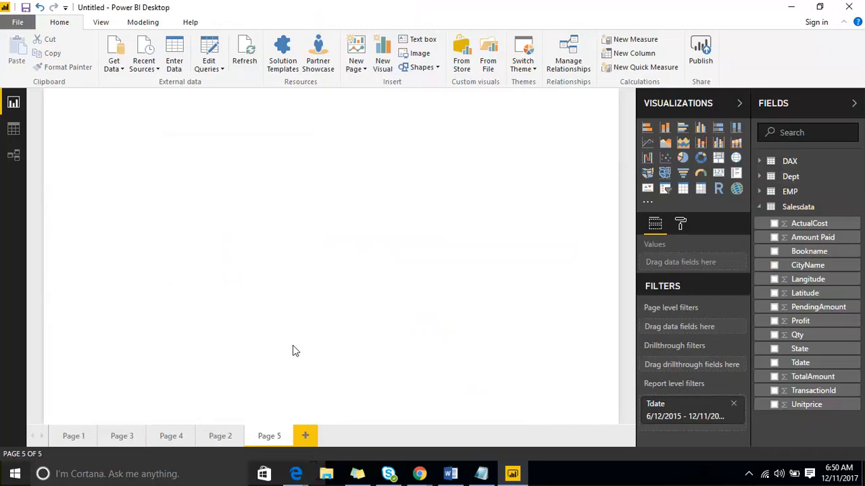
click(122, 435)
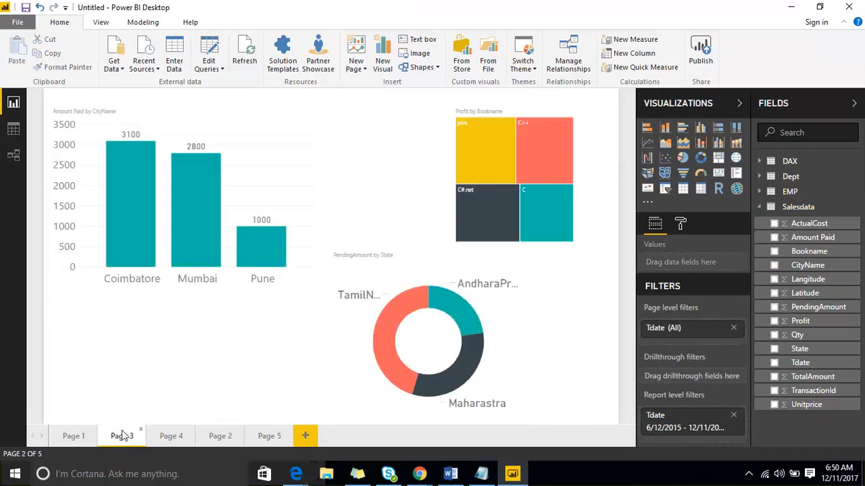
click(169, 436)
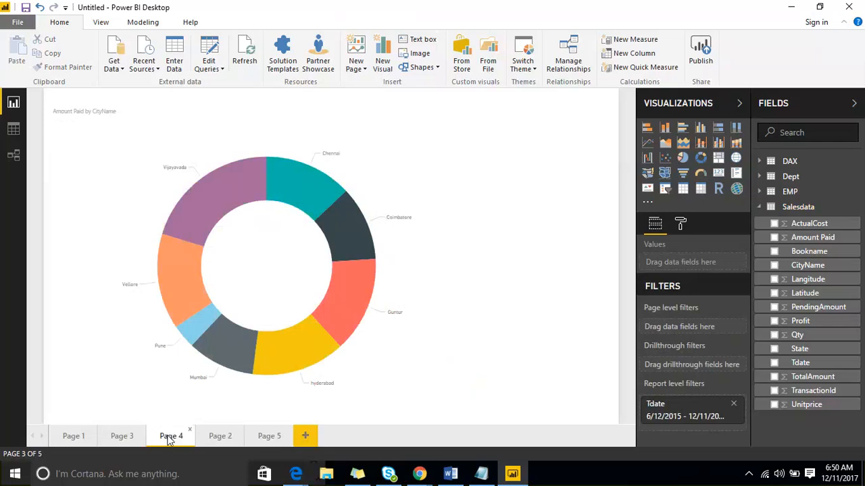
click(258, 438)
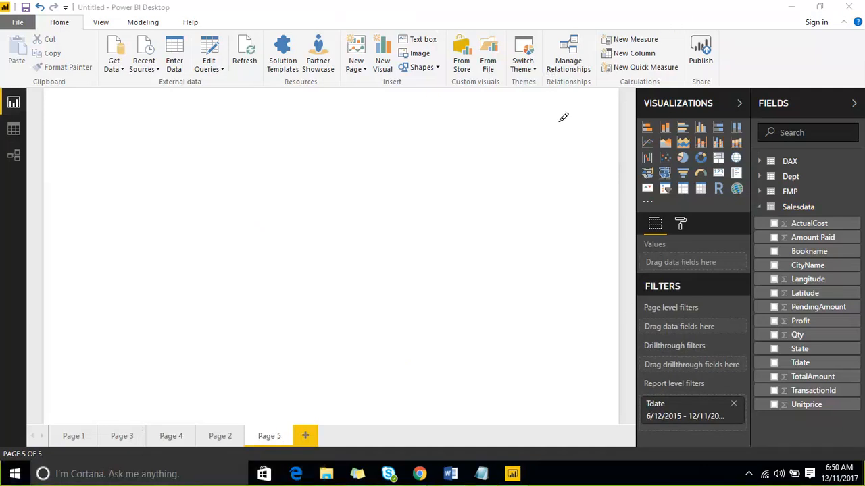
mouse_move(307, 304)
mouse_down()
mouse_move(413, 364)
mouse_move(442, 278)
mouse_move(317, 307)
mouse_up()
mouse_move(149, 175)
mouse_down()
mouse_move(176, 253)
mouse_move(440, 89)
mouse_move(173, 159)
mouse_move(242, 207)
mouse_move(253, 240)
mouse_up()
drag(323, 140, 339, 200)
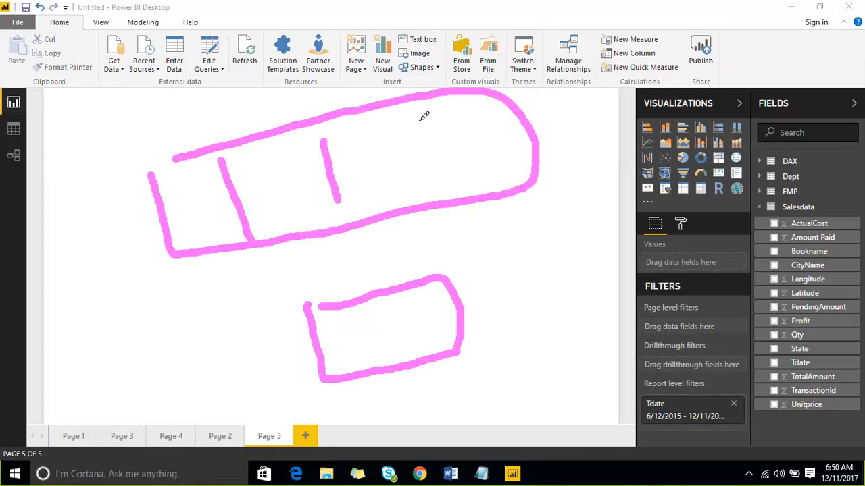
drag(418, 119, 431, 189)
drag(189, 189, 329, 331)
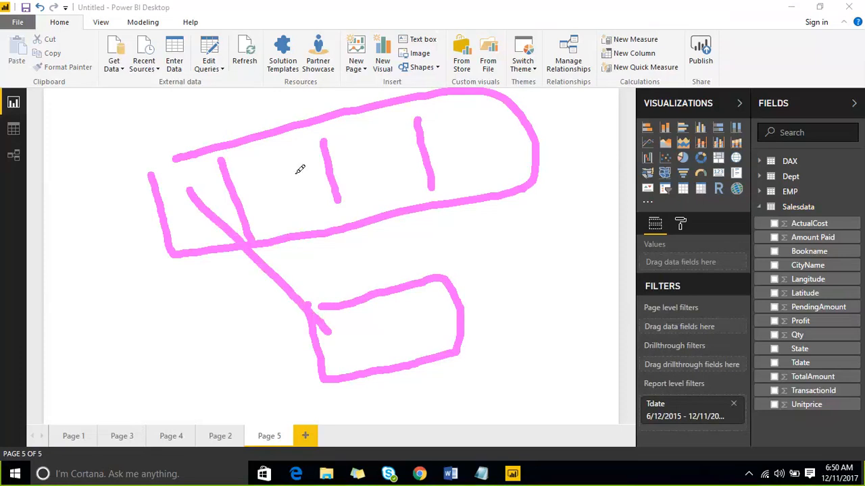
drag(295, 173, 359, 318)
drag(365, 154, 383, 327)
drag(457, 138, 415, 341)
mouse_move(476, 316)
mouse_down()
mouse_move(531, 289)
mouse_move(505, 344)
mouse_up()
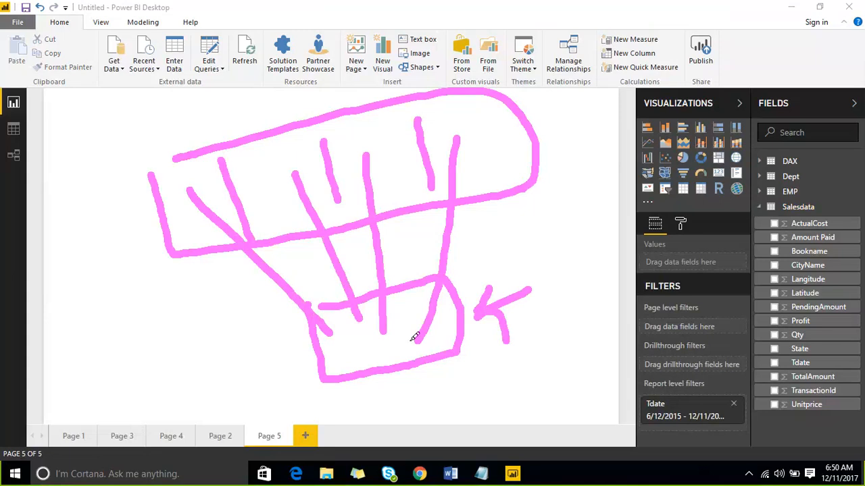
mouse_move(407, 333)
mouse_down()
mouse_move(414, 321)
mouse_move(417, 331)
mouse_move(444, 324)
mouse_move(469, 218)
mouse_move(470, 145)
mouse_up()
mouse_move(365, 360)
mouse_down()
mouse_move(374, 342)
mouse_move(389, 358)
mouse_move(370, 363)
mouse_up()
mouse_move(407, 282)
mouse_down()
mouse_move(386, 174)
mouse_move(376, 168)
mouse_up()
drag(349, 128, 425, 169)
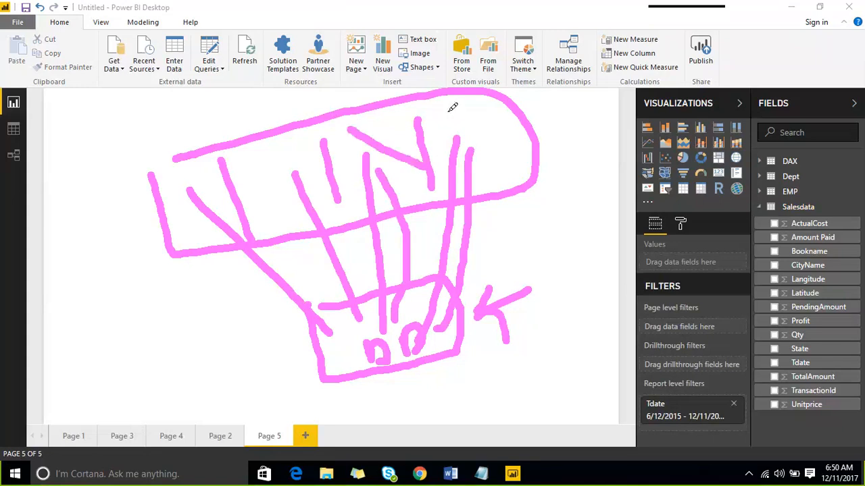
drag(447, 106, 539, 166)
drag(258, 160, 292, 196)
drag(185, 184, 217, 207)
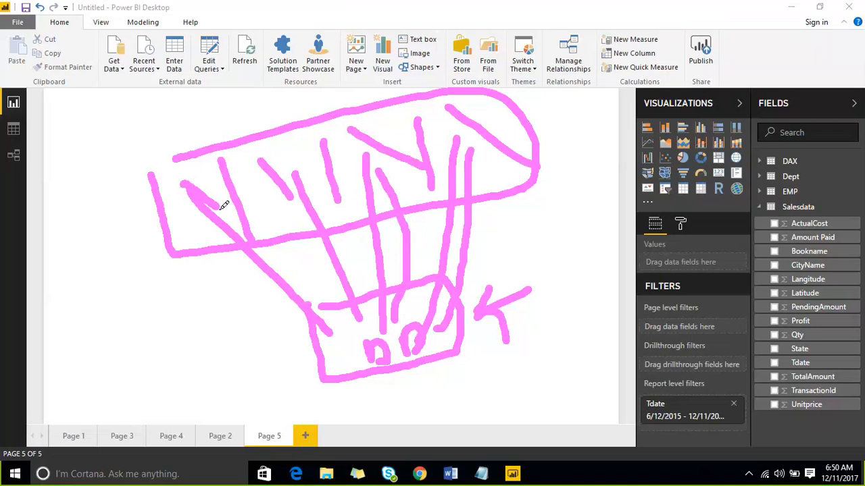
mouse_move(281, 349)
mouse_down()
mouse_move(281, 326)
mouse_move(457, 257)
mouse_move(457, 396)
mouse_move(286, 366)
mouse_move(282, 340)
mouse_up()
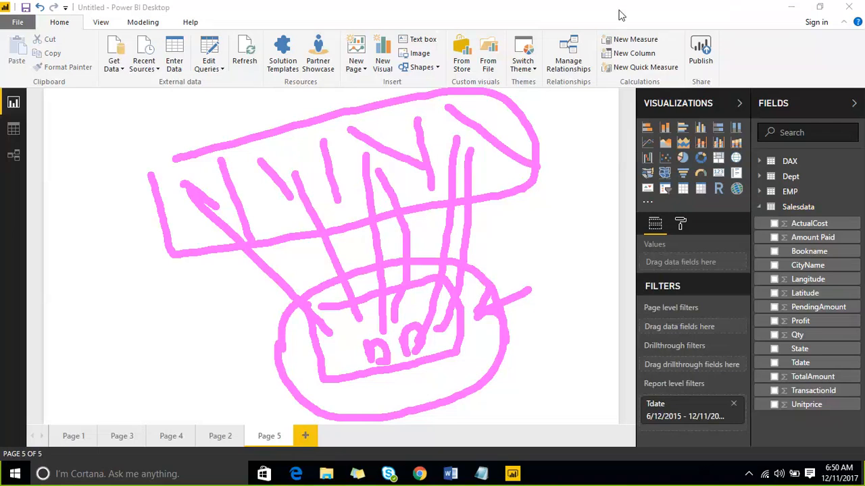
click(664, 16)
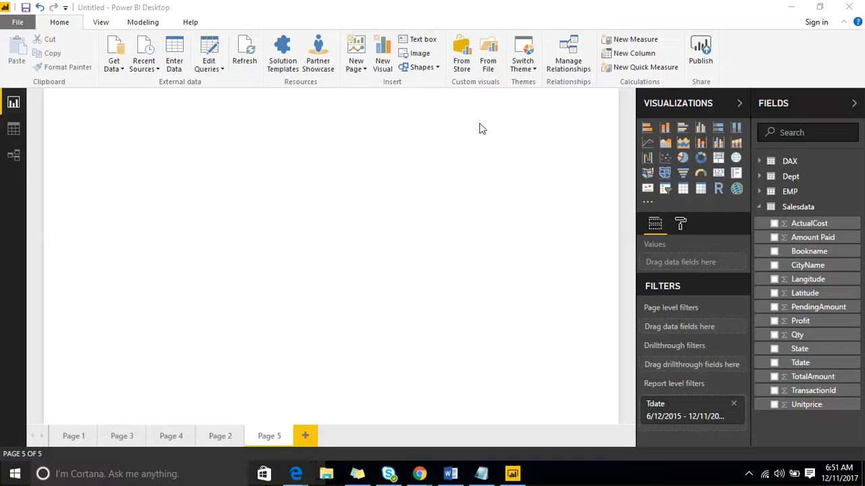
Look over the most common Get Data sources, and open the Relationships view of the data model
click(12, 158)
click(121, 73)
click(119, 71)
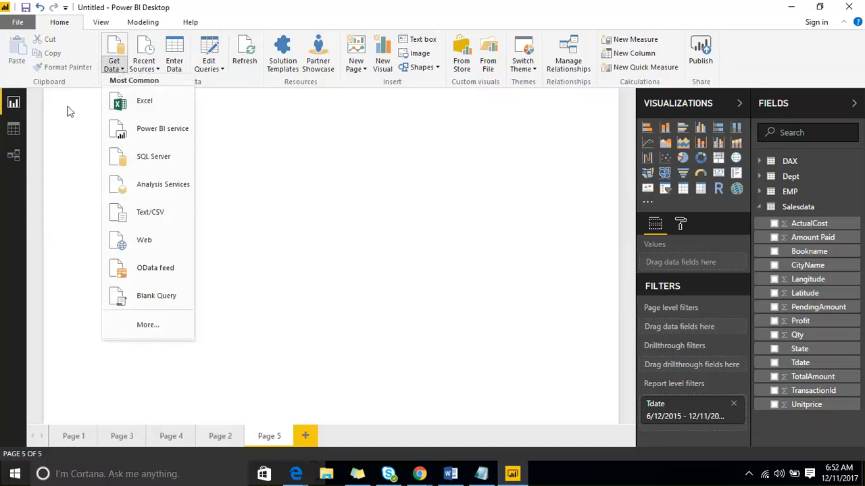
click(17, 156)
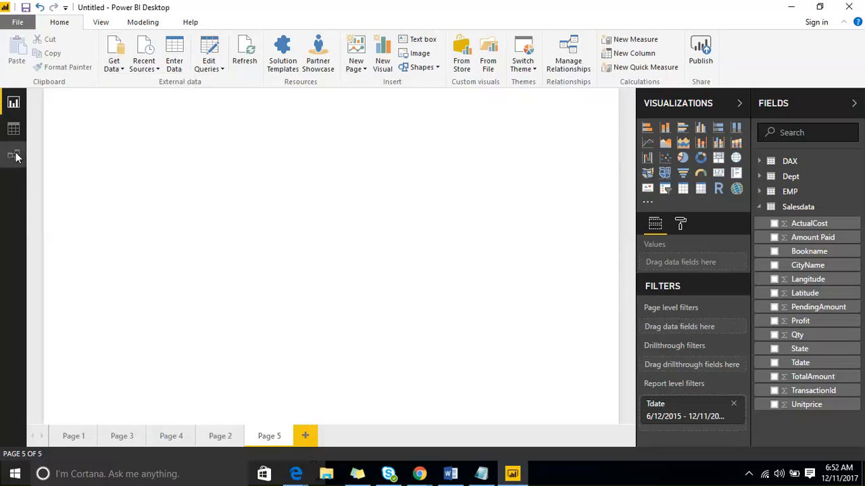
click(17, 156)
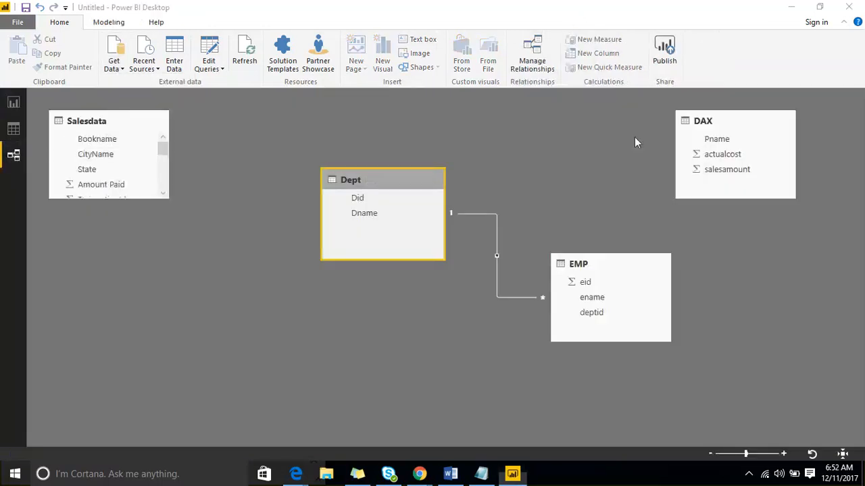
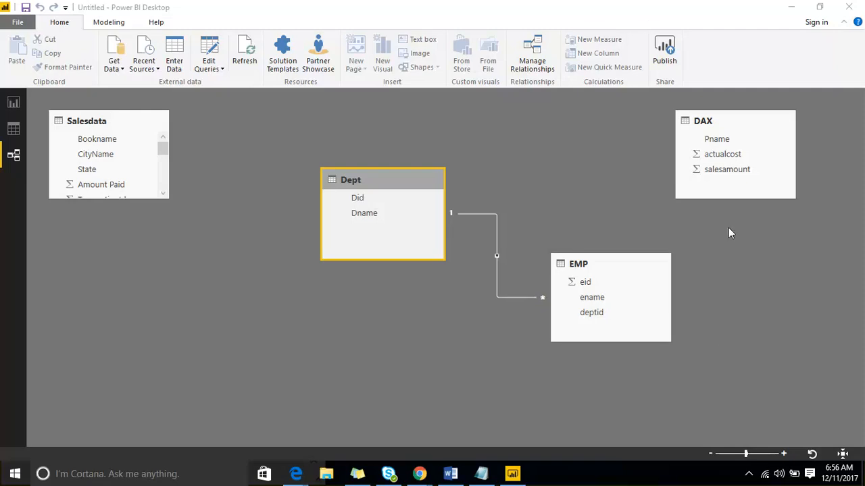
Return to the report view and add the Salesdata Bookname field as a page-level filter on Page 5
click(14, 103)
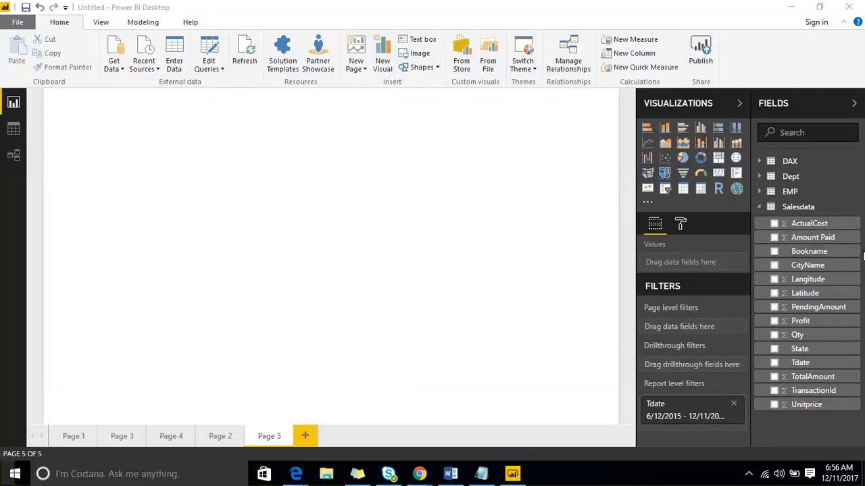
click(851, 253)
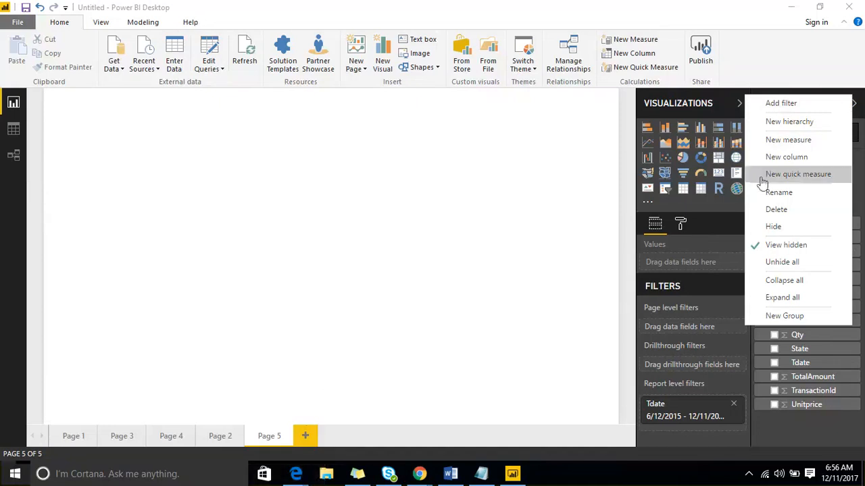
click(540, 243)
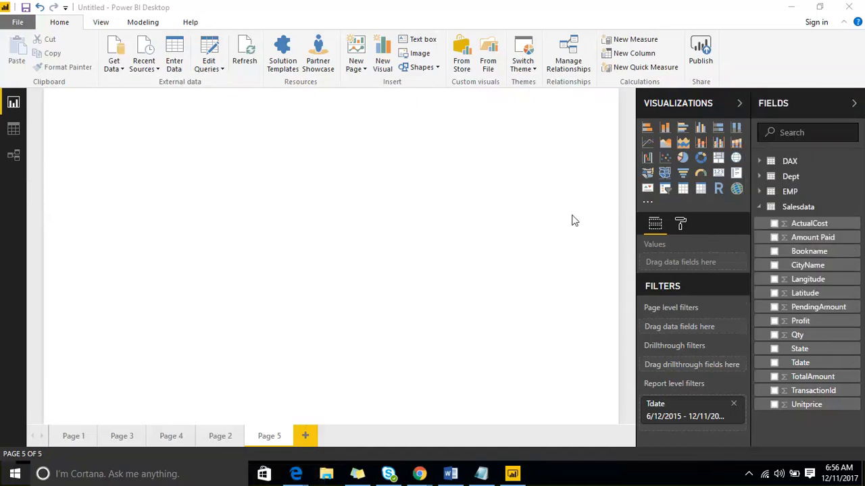
right_click(850, 255)
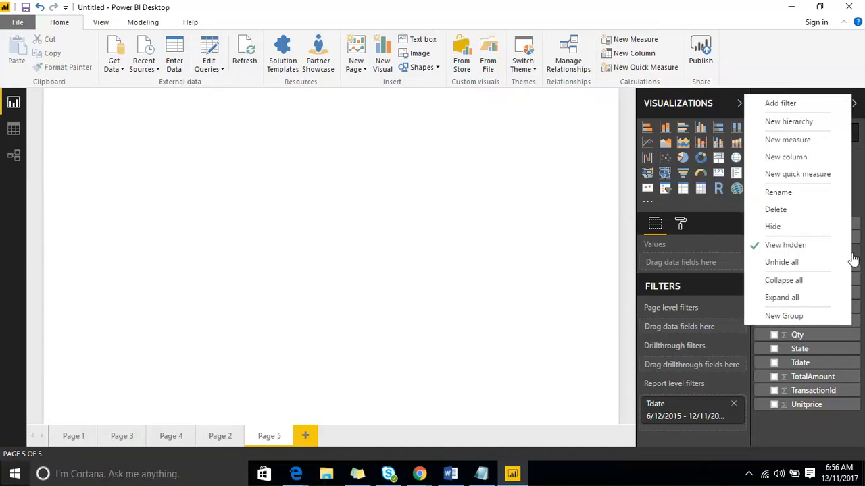
click(800, 105)
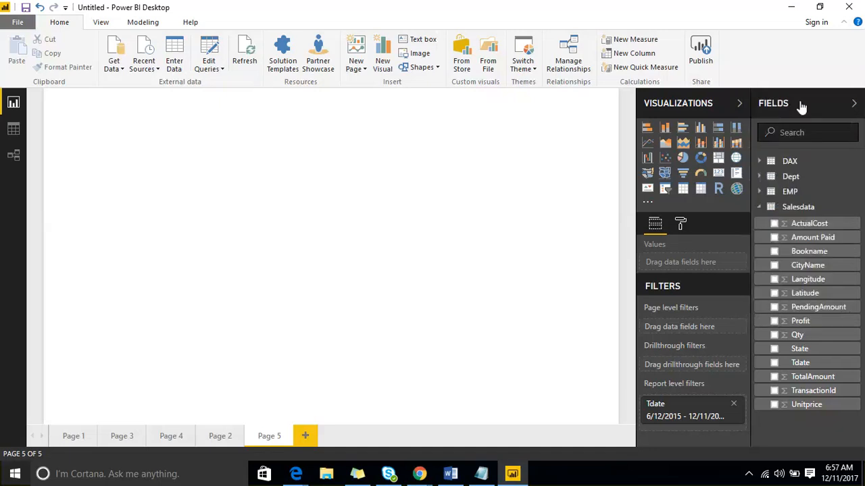
scroll(696, 341, down, 3)
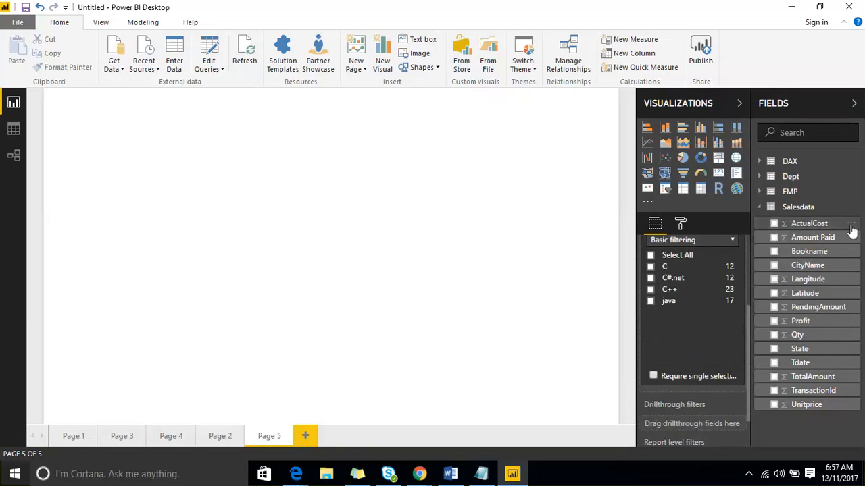
Collapse all tables in the field list and expand the Salesdata table again
click(846, 257)
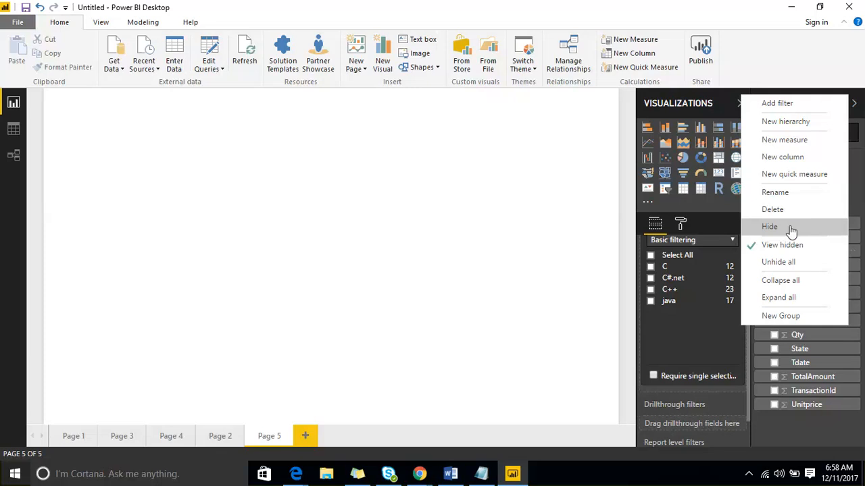
click(802, 281)
click(760, 207)
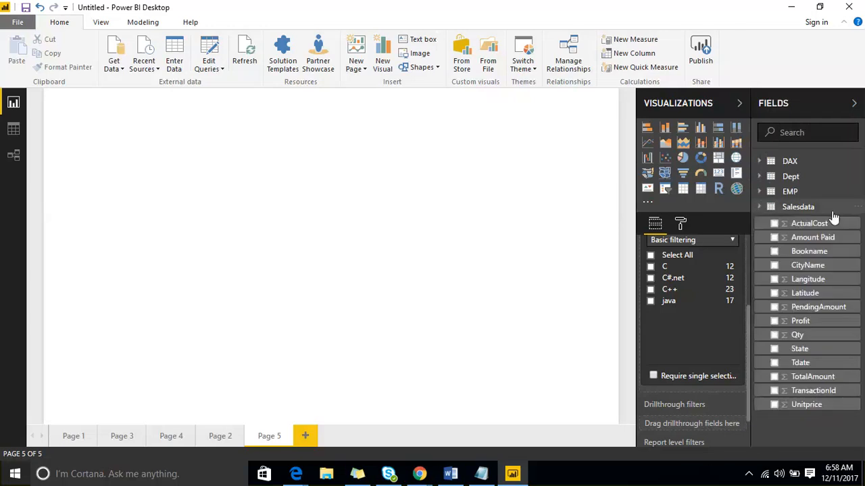
right_click(853, 255)
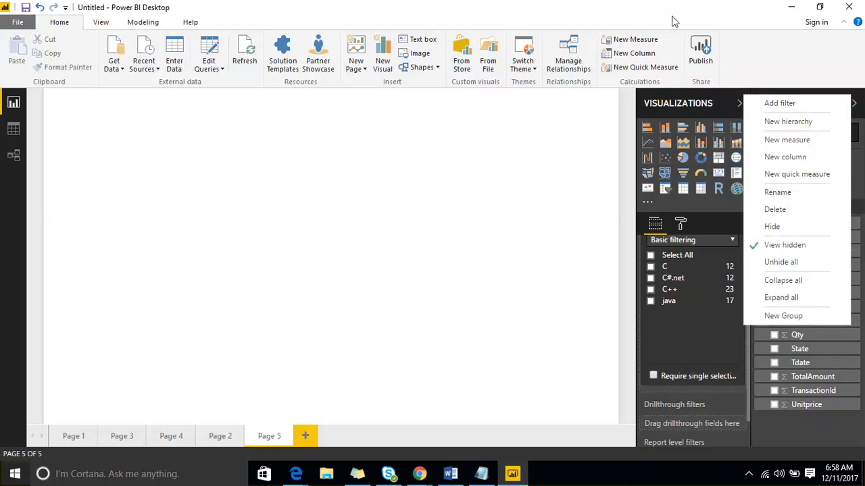
mouse_move(94, 88)
mouse_down()
mouse_move(165, 379)
mouse_move(275, 329)
mouse_move(174, 55)
mouse_move(88, 79)
mouse_up()
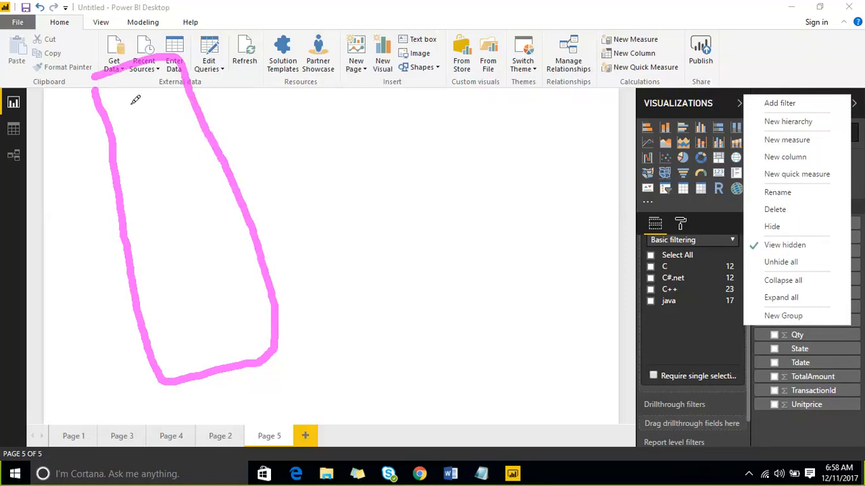
mouse_move(132, 97)
mouse_down()
mouse_move(183, 168)
mouse_move(250, 321)
mouse_up()
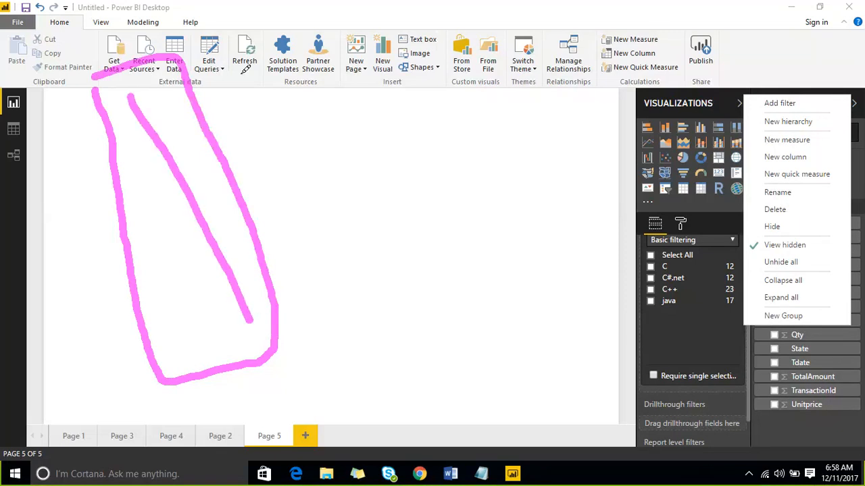
mouse_move(241, 83)
mouse_down()
mouse_move(289, 101)
mouse_move(311, 273)
mouse_up()
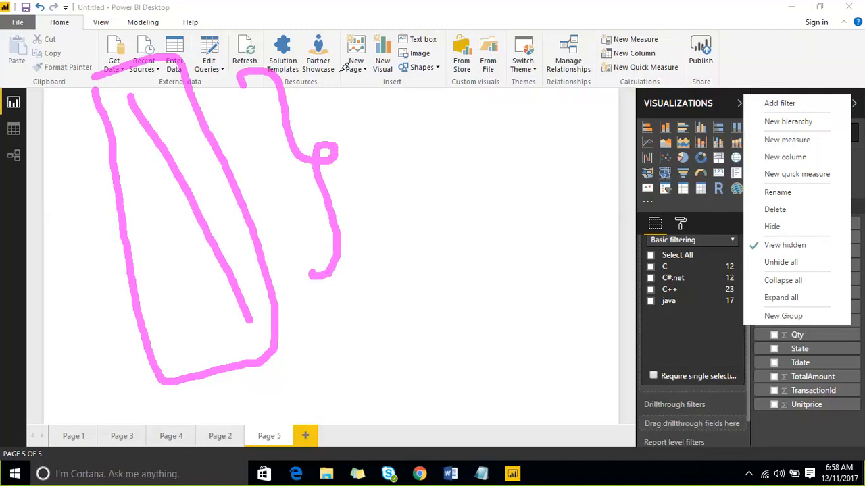
click(661, 16)
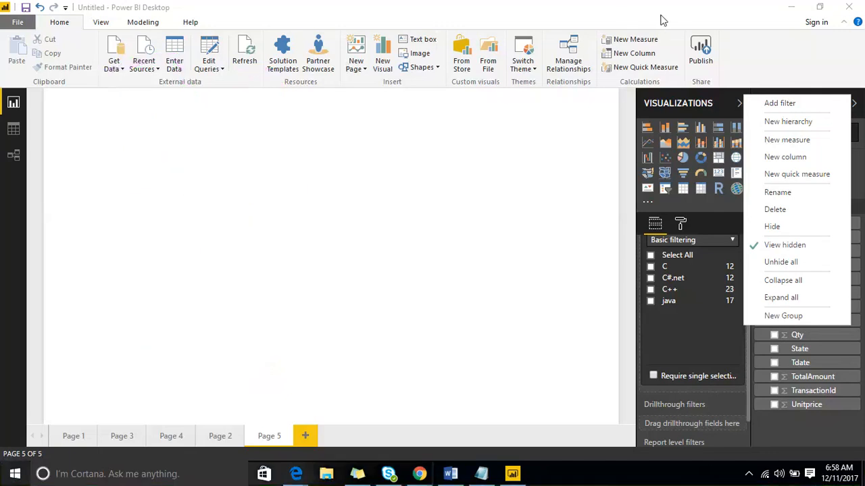
click(701, 128)
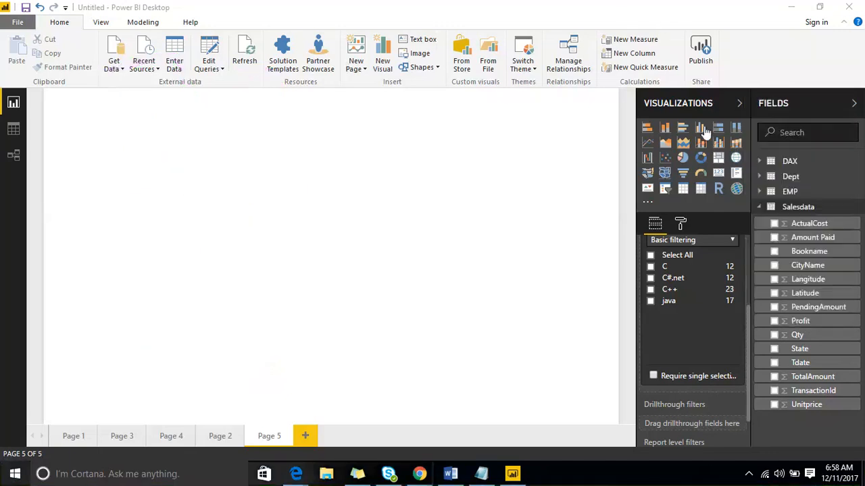
Add a clustered column chart to Page 5, enlarge it, and fill it with Amount Paid by CityName
click(700, 128)
drag(168, 233, 381, 360)
drag(807, 267, 364, 303)
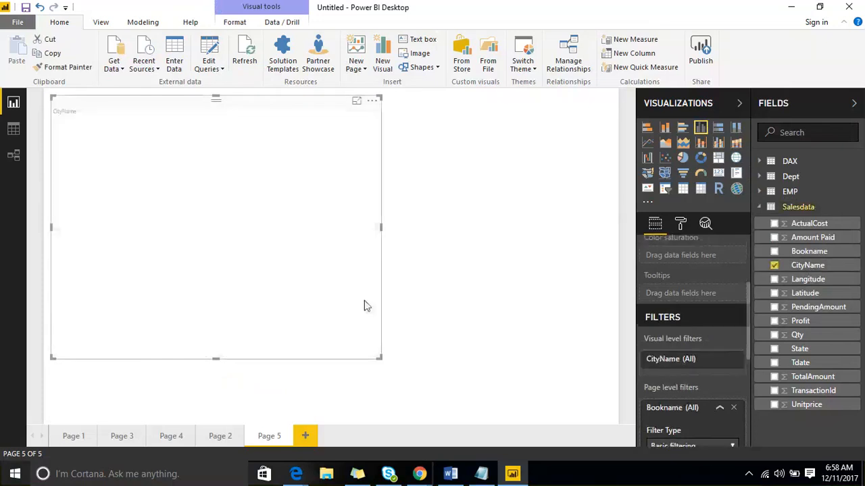
drag(812, 238, 268, 227)
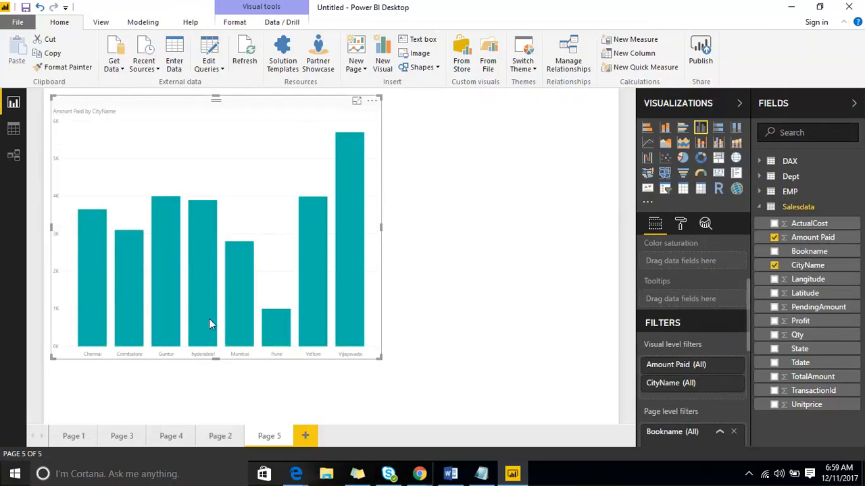
Move the Amount Paid by CityName chart toward the middle of the page and deselect it
mouse_move(264, 325)
mouse_move(98, 334)
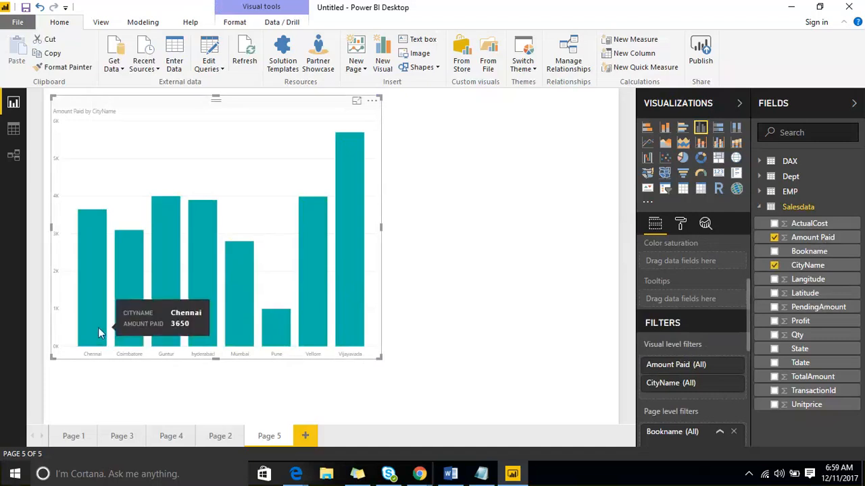
mouse_move(157, 316)
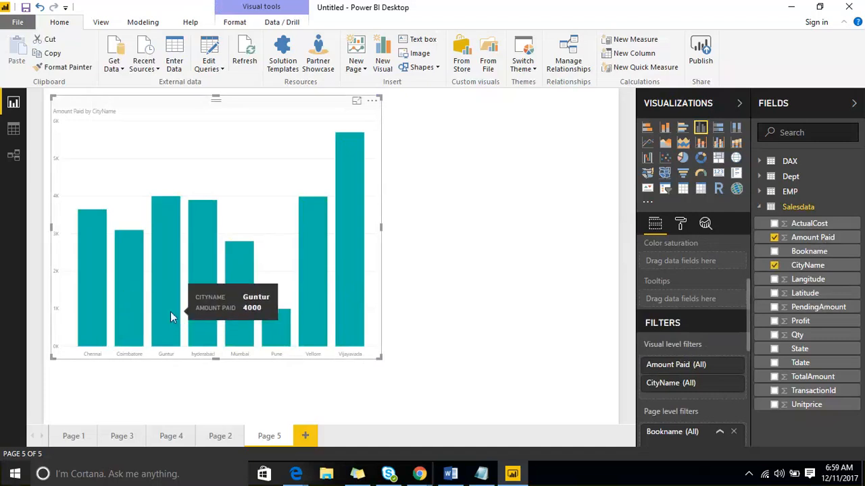
mouse_move(349, 249)
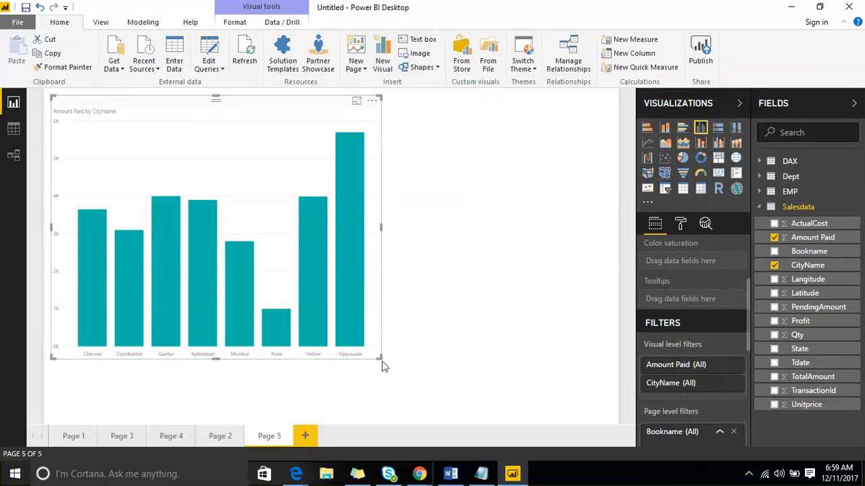
drag(226, 113, 305, 113)
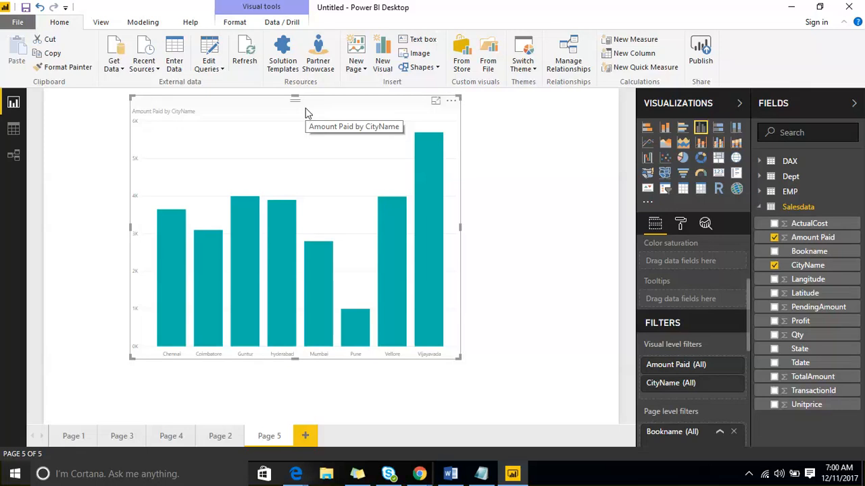
click(595, 283)
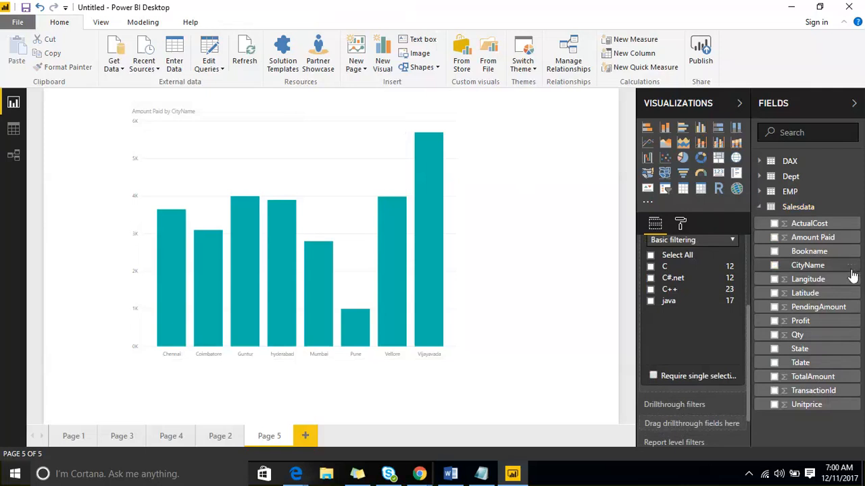
Create a list-type group on the CityName field that combines Guntur and hyderabad
click(850, 270)
click(817, 323)
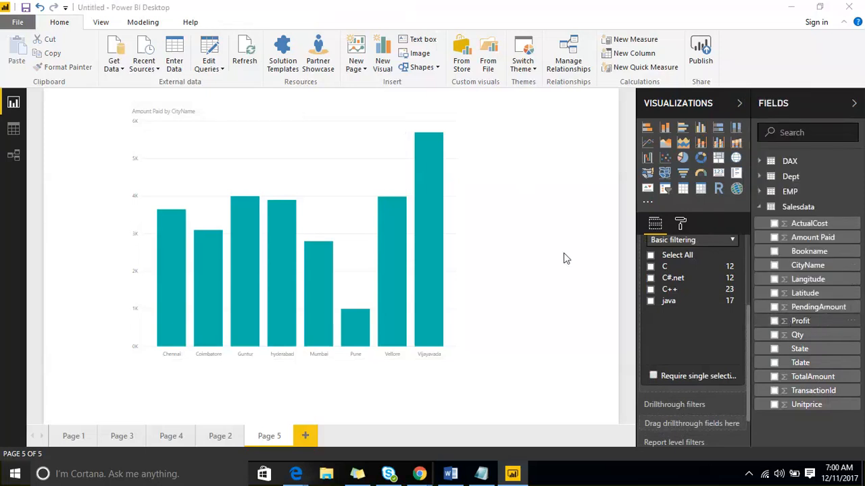
click(230, 221)
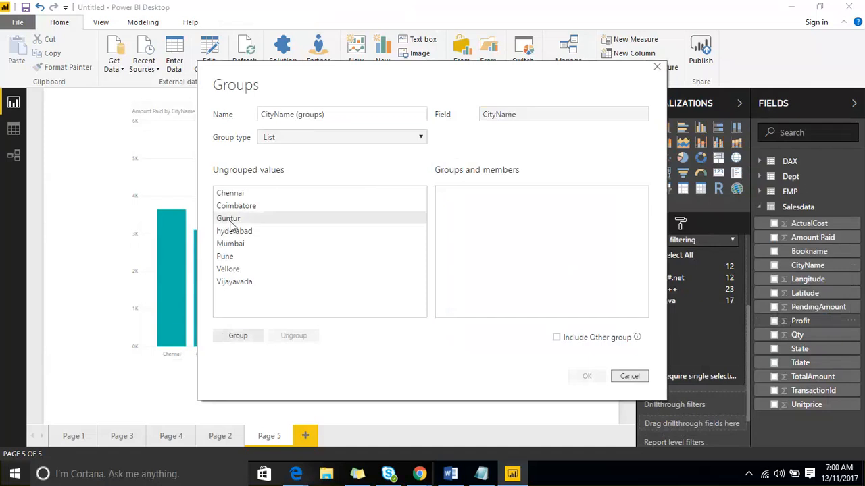
ctrl+click(235, 234)
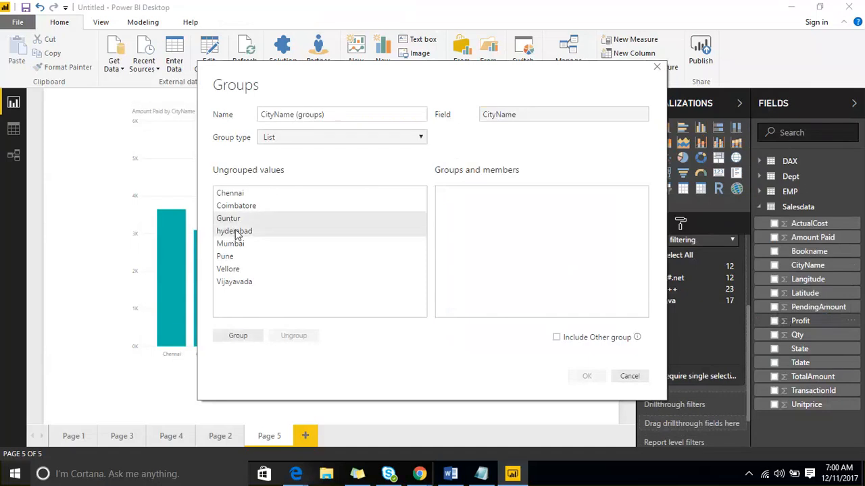
click(243, 340)
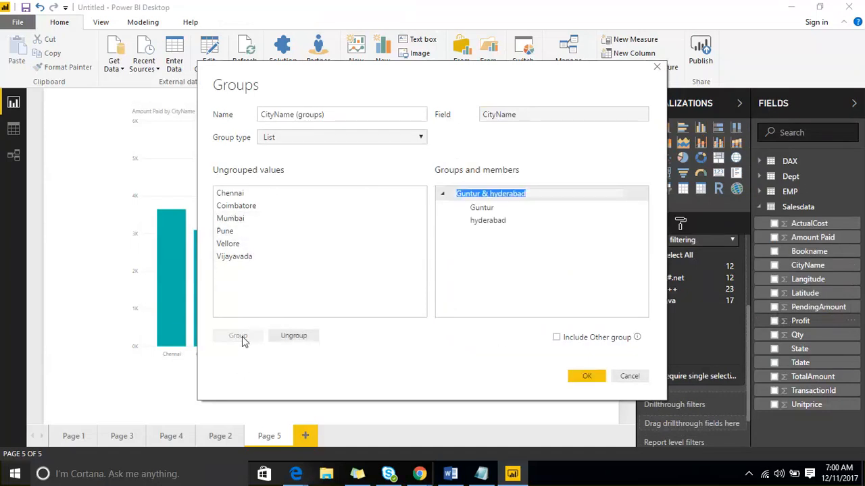
click(577, 377)
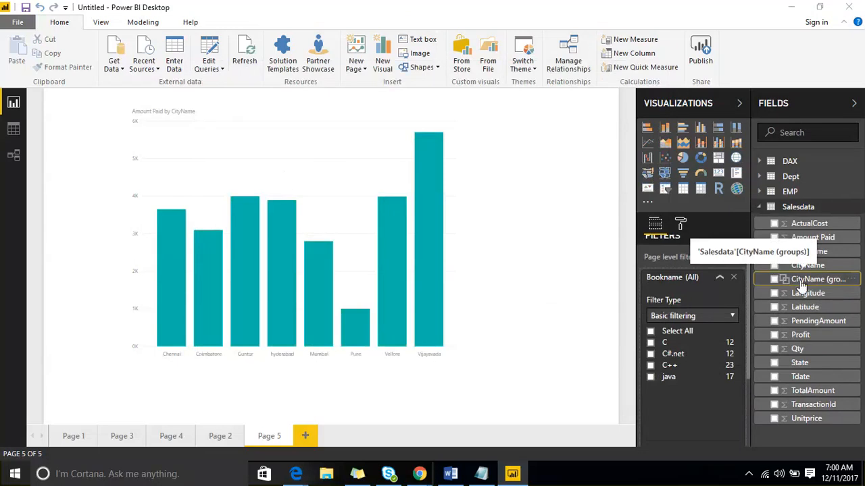
Replace CityName with CityName (groups) on the column chart's axis, and enlarge the chart slightly
click(325, 184)
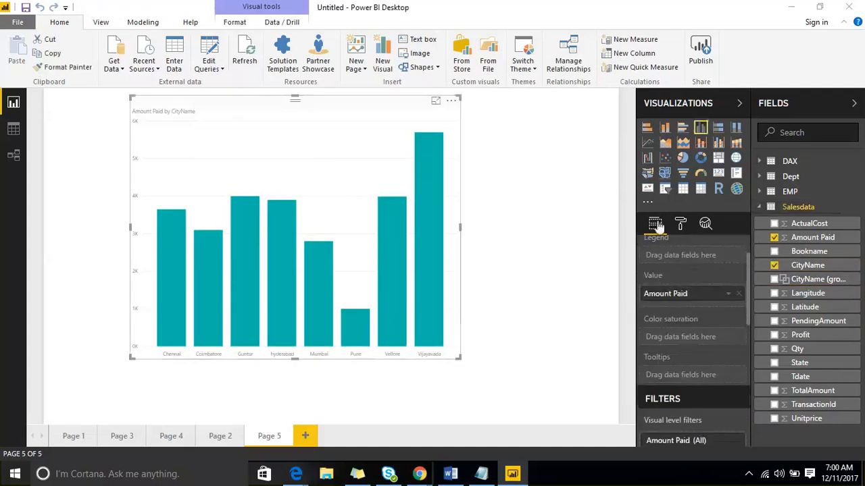
scroll(696, 284, up, 1)
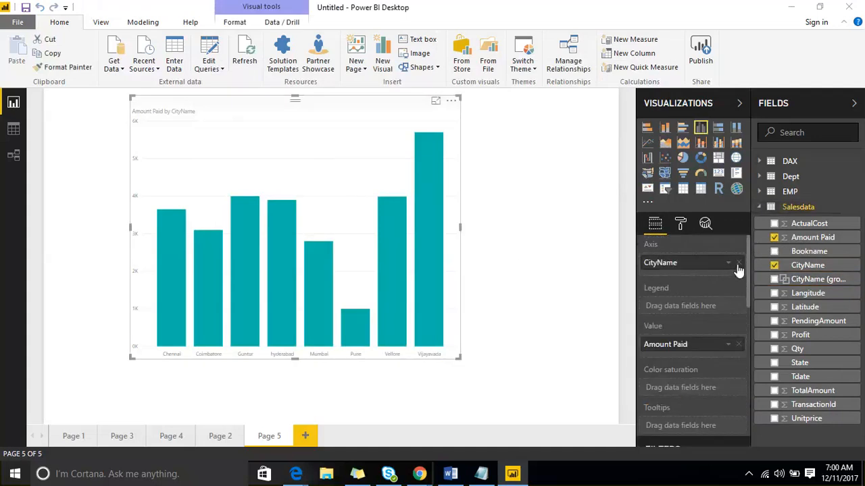
click(738, 271)
drag(780, 283, 712, 270)
drag(458, 359, 514, 367)
click(515, 370)
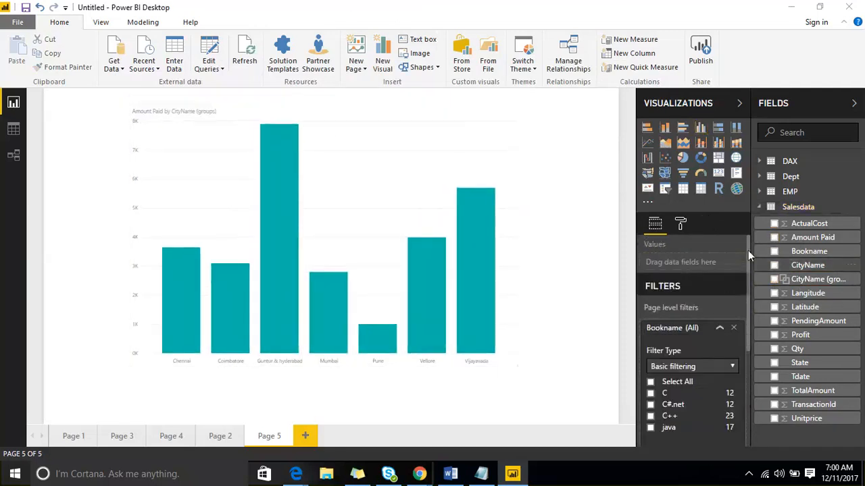
Open the column chart's formatting options and set the X-axis text size to 29
click(681, 225)
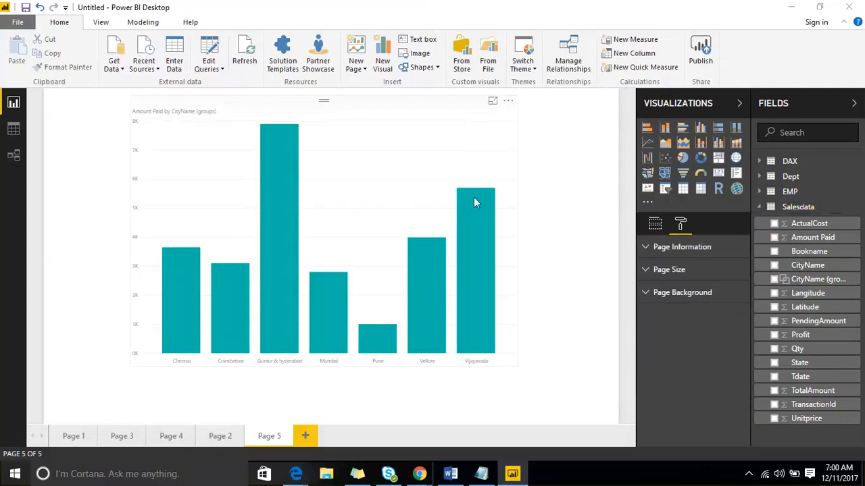
click(506, 209)
click(680, 223)
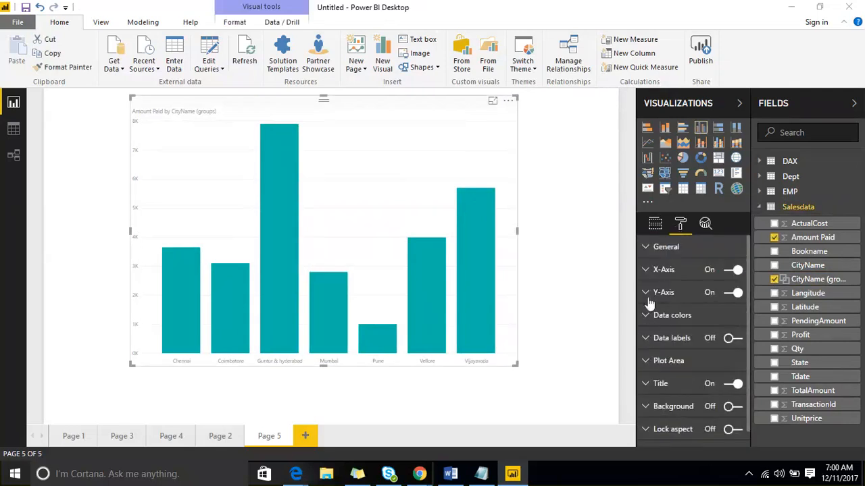
click(652, 270)
click(727, 316)
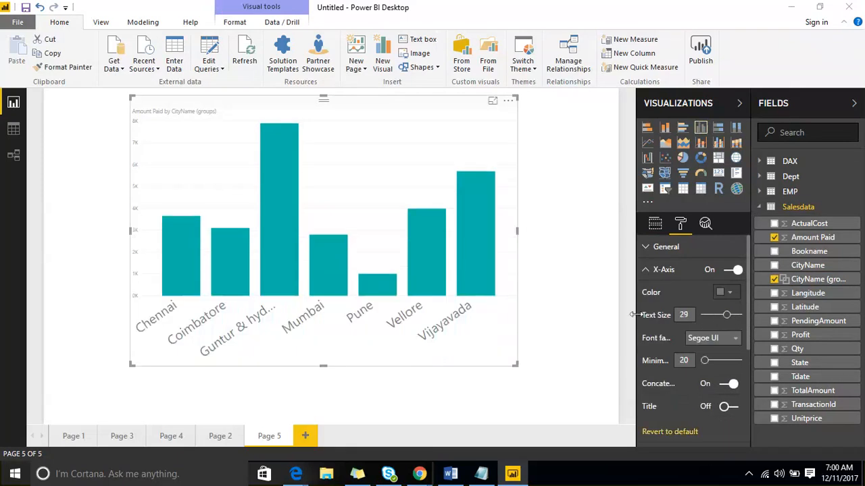
Widen the column chart to span most of the page, and set its X-axis text size to 18
drag(515, 365, 594, 387)
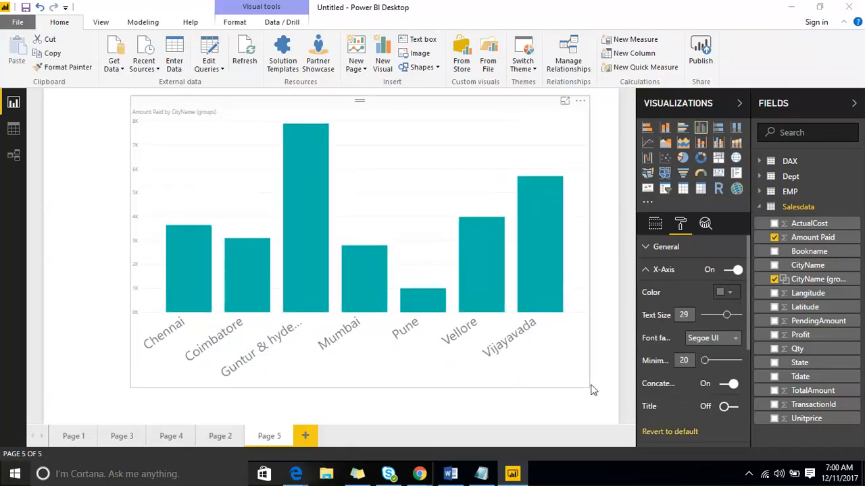
drag(131, 386, 54, 389)
click(715, 316)
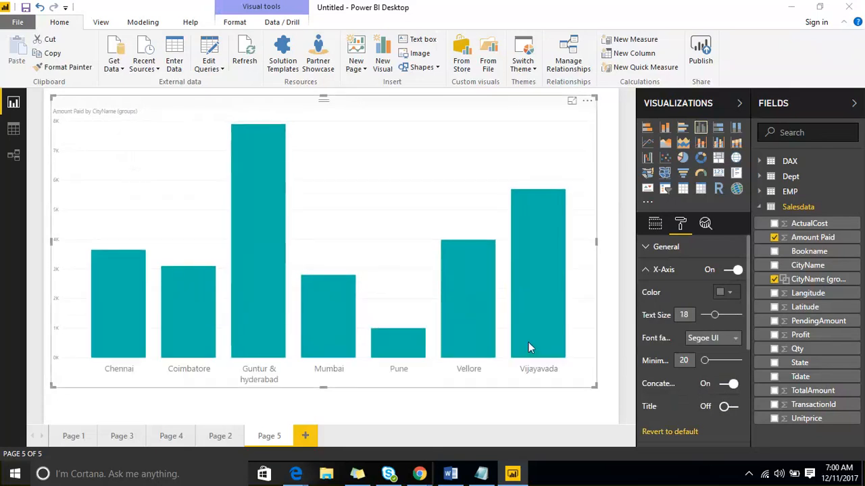
click(608, 234)
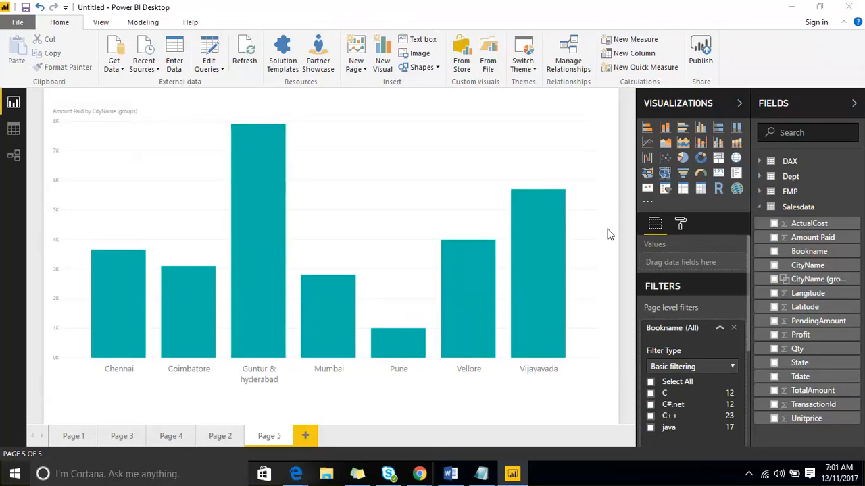
Include an Other group for the ungrouped cities in CityName (groups), and shrink the column chart to about half the page width
click(853, 284)
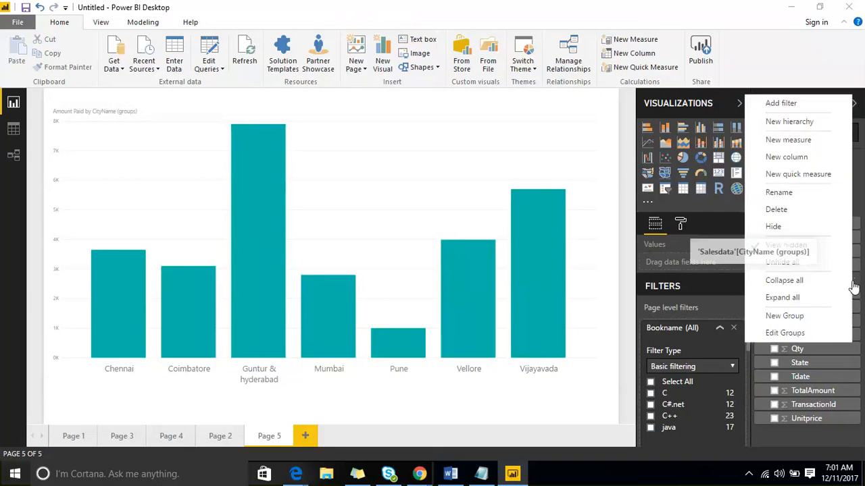
click(826, 333)
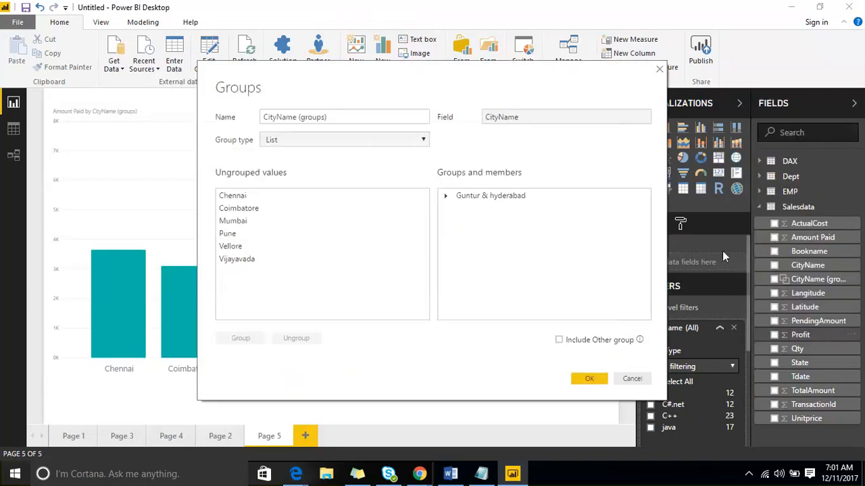
click(559, 342)
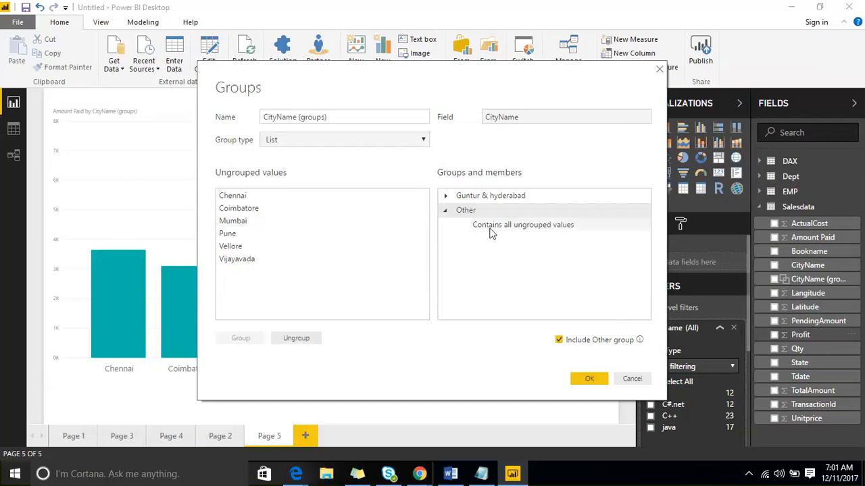
click(594, 381)
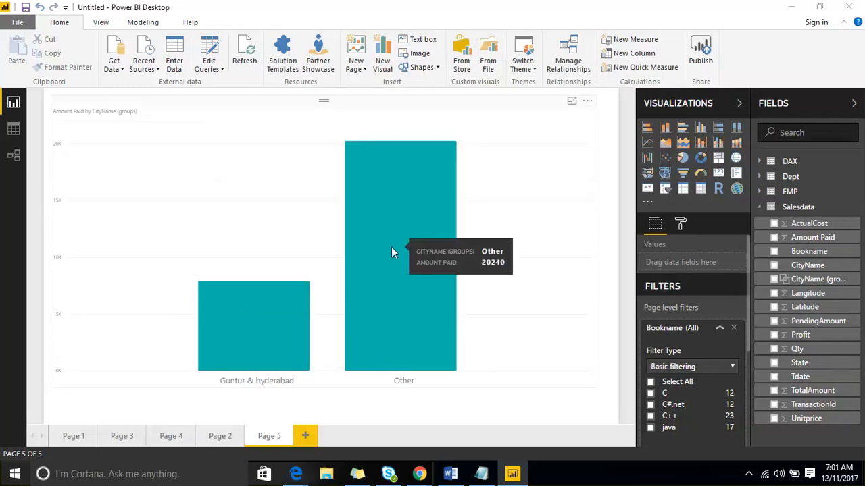
click(287, 114)
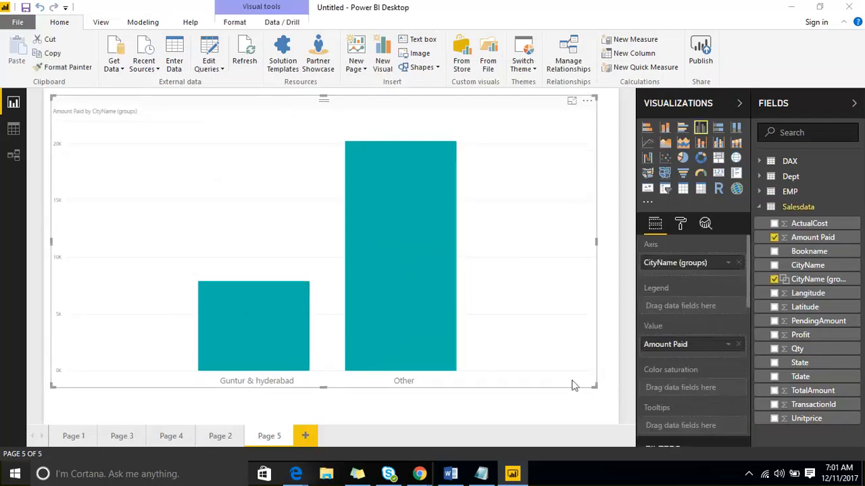
drag(590, 389, 364, 364)
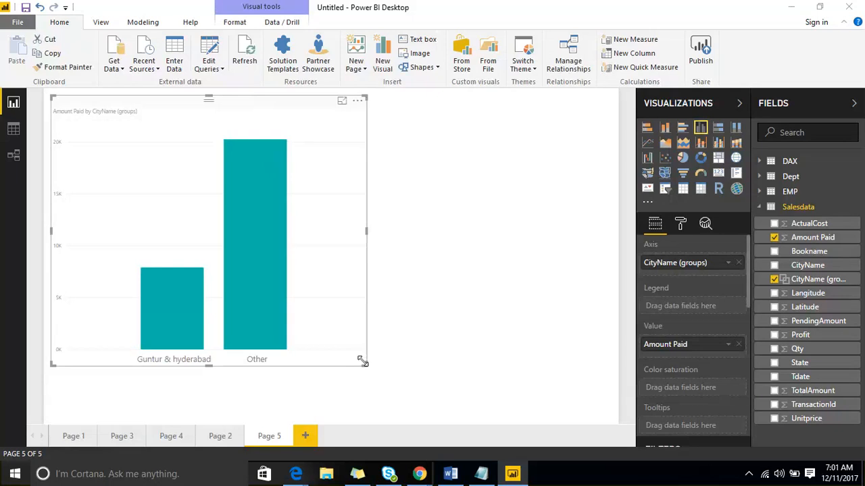
right_click(854, 269)
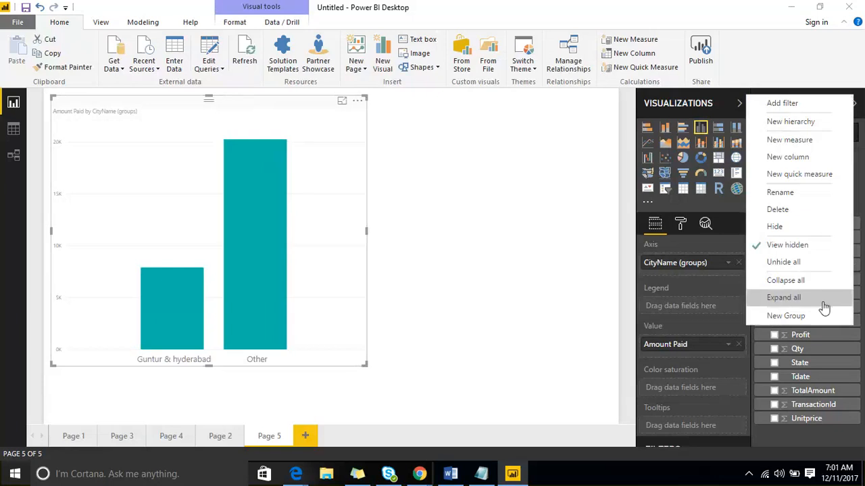
click(554, 304)
click(554, 303)
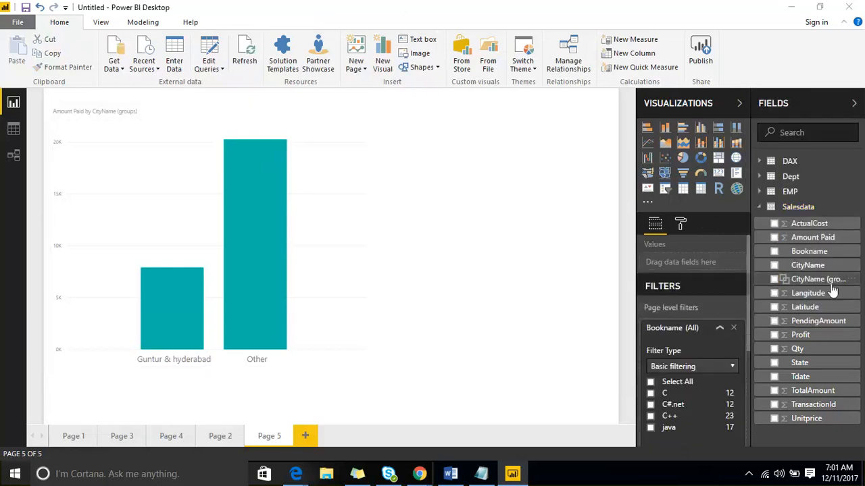
Edit CityName (groups) to combine Mumbai and Pune into their own group
right_click(856, 282)
click(818, 332)
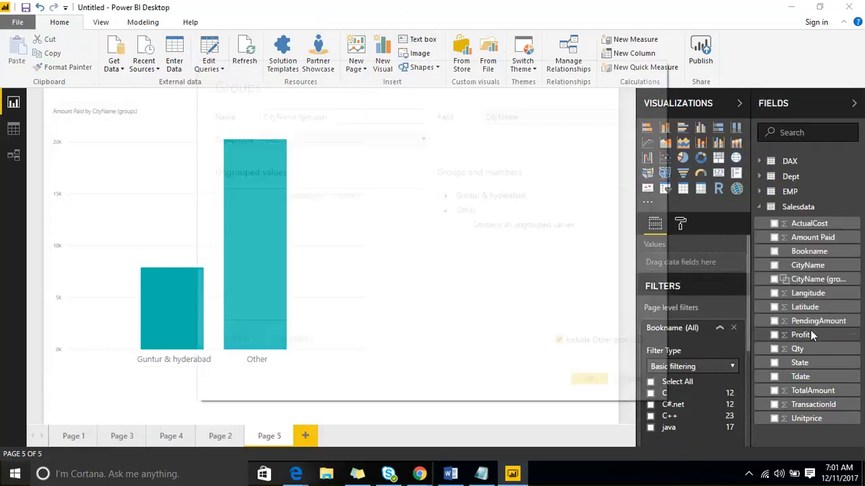
click(243, 221)
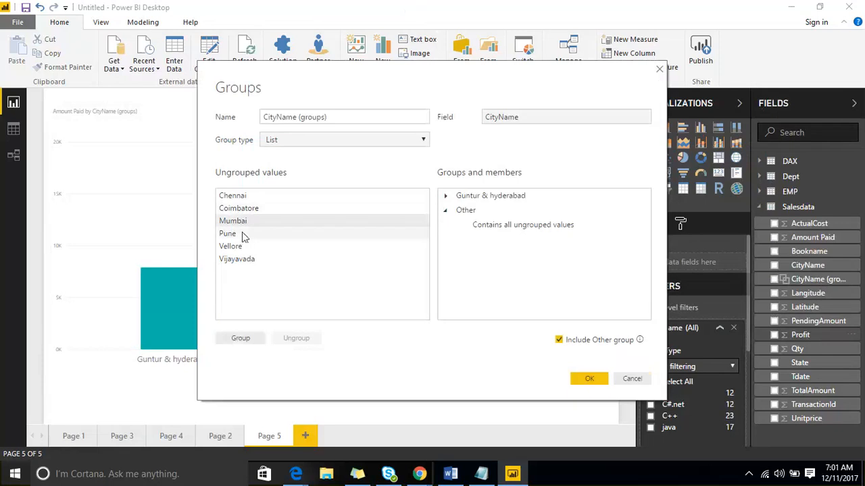
ctrl+click(246, 234)
click(240, 338)
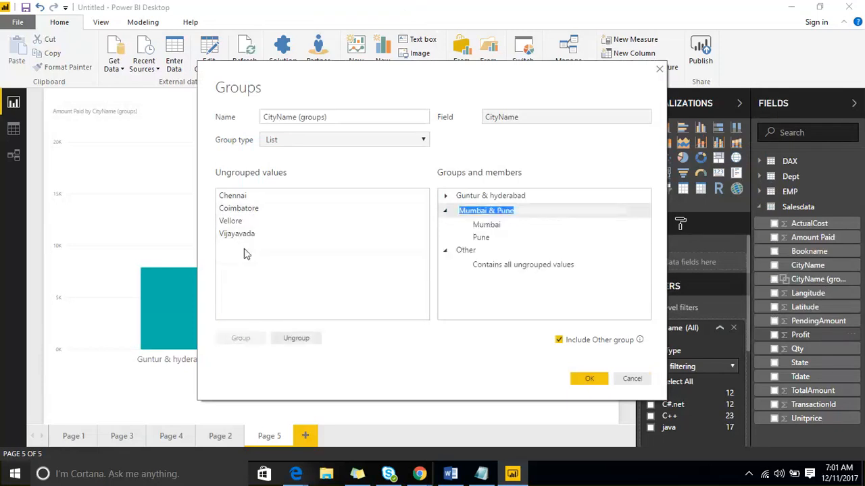
click(595, 377)
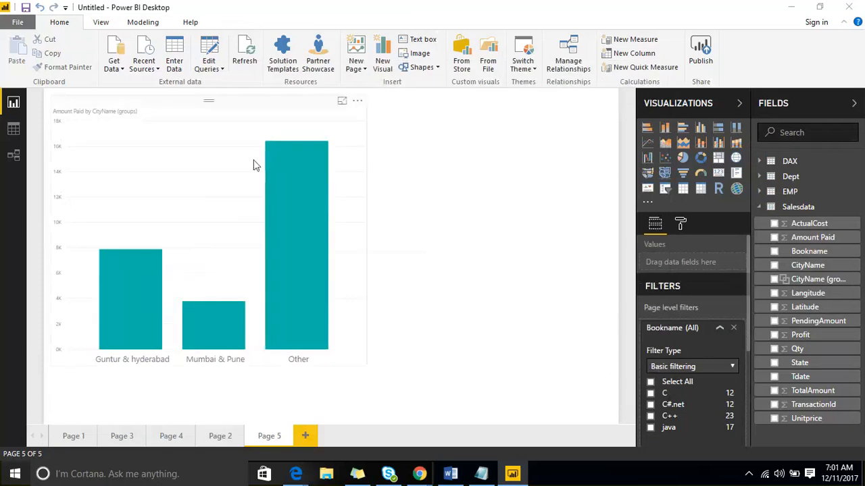
Check the Amount Paid of the Guntur & hyderabad column, and review the options available for the CityName field
click(227, 129)
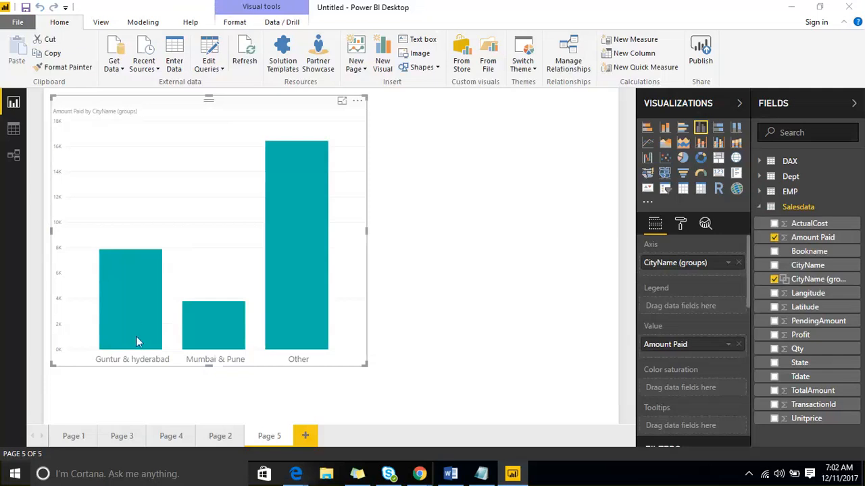
mouse_move(153, 344)
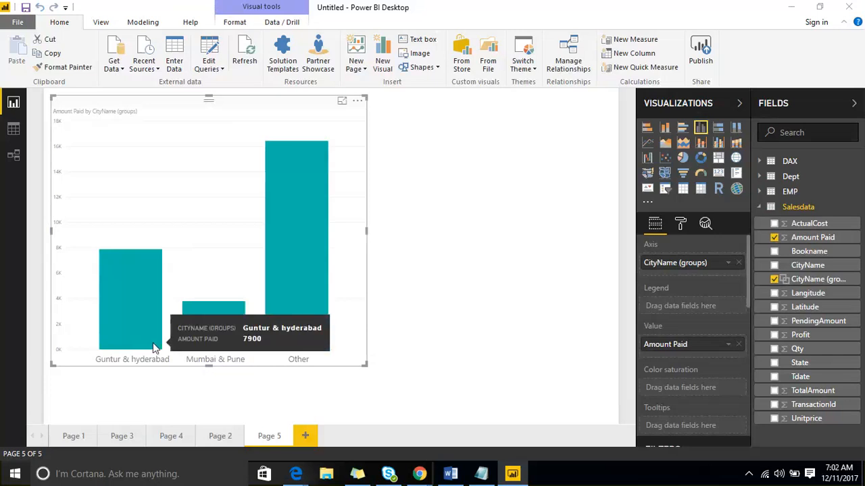
click(555, 235)
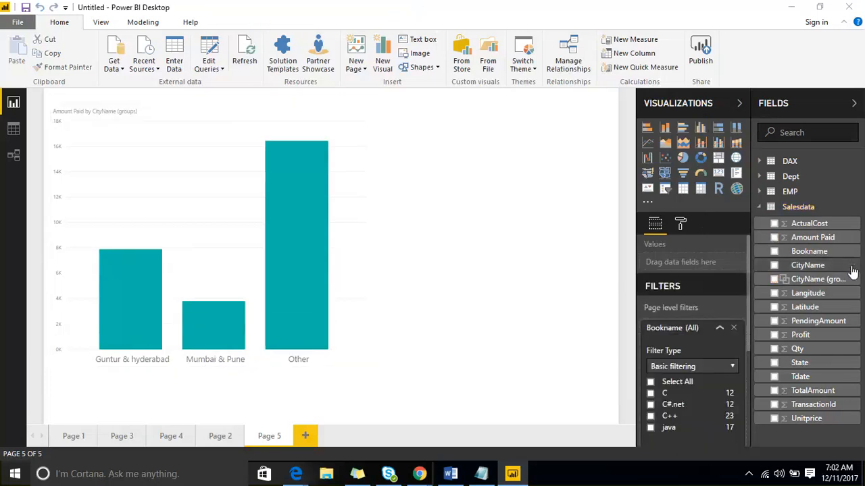
click(852, 270)
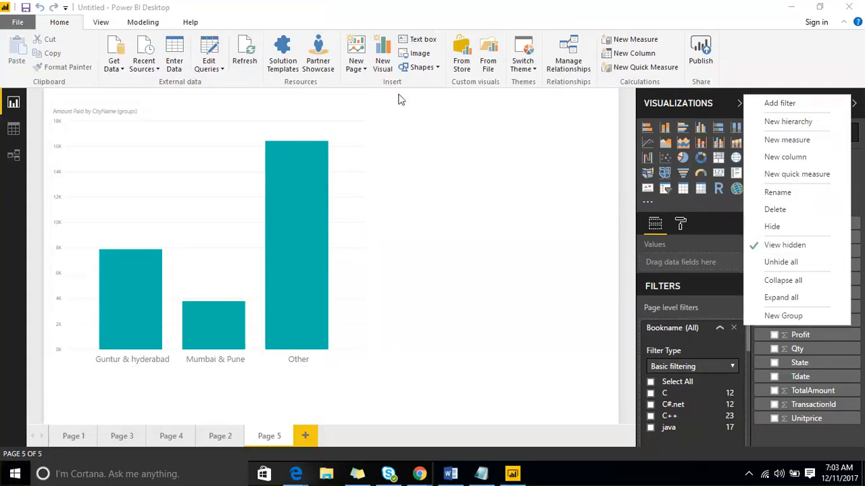
click(500, 201)
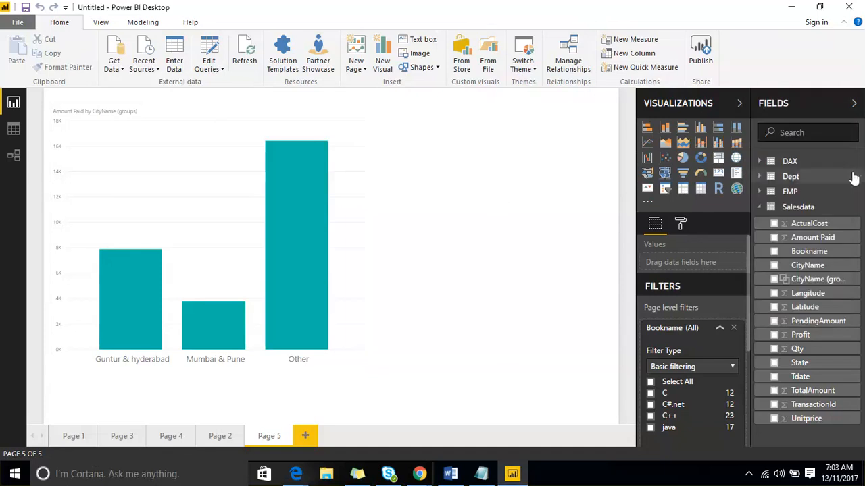
right_click(853, 245)
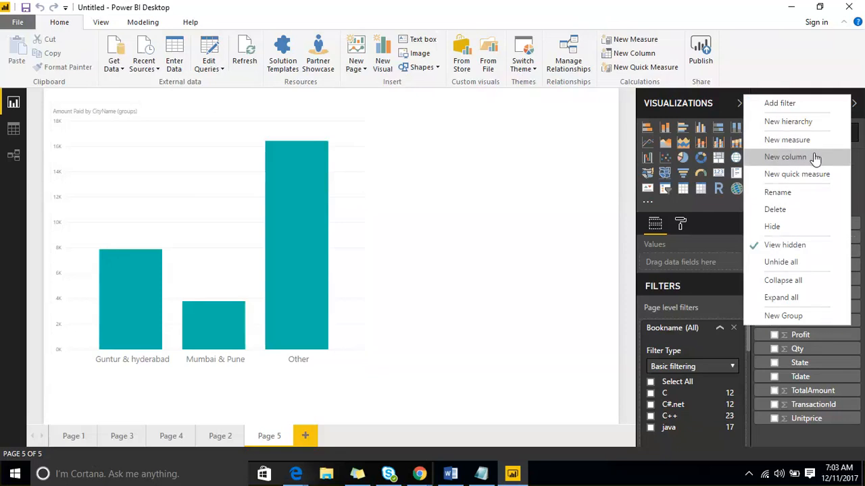
click(672, 232)
Review the page formatting options and the page, drillthrough and report level filters, and collapse the list of fields
click(680, 224)
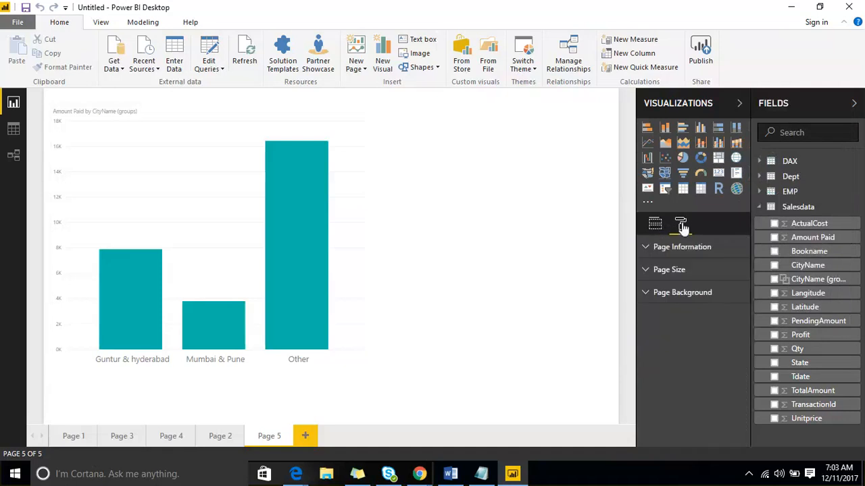
click(652, 225)
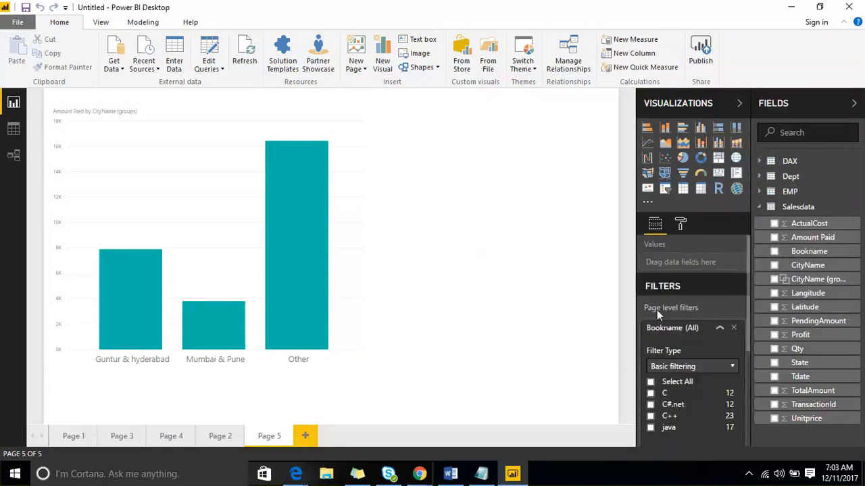
scroll(656, 310, down, 5)
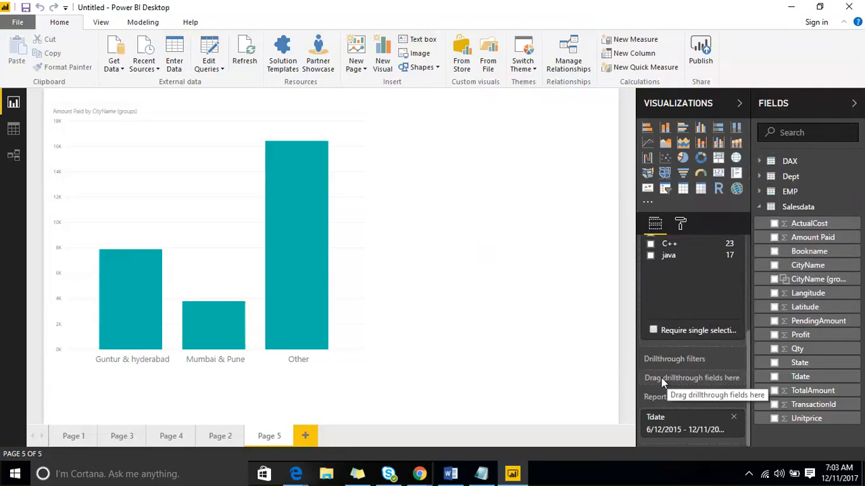
click(817, 106)
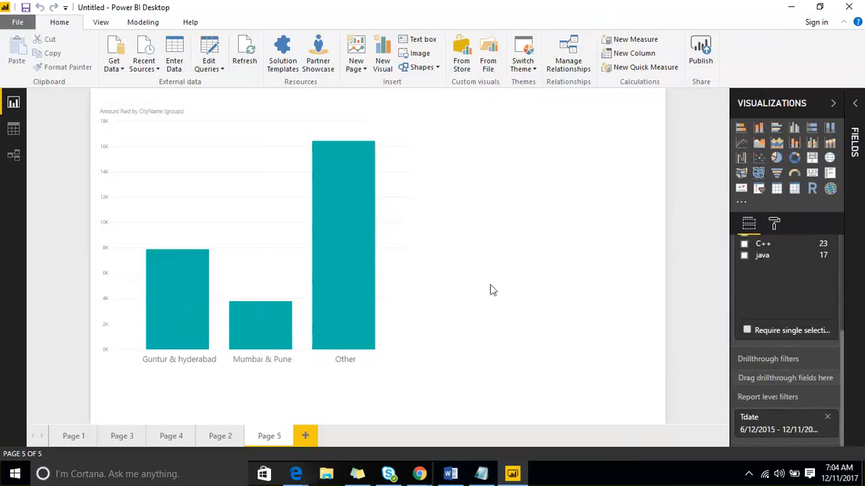
click(672, 13)
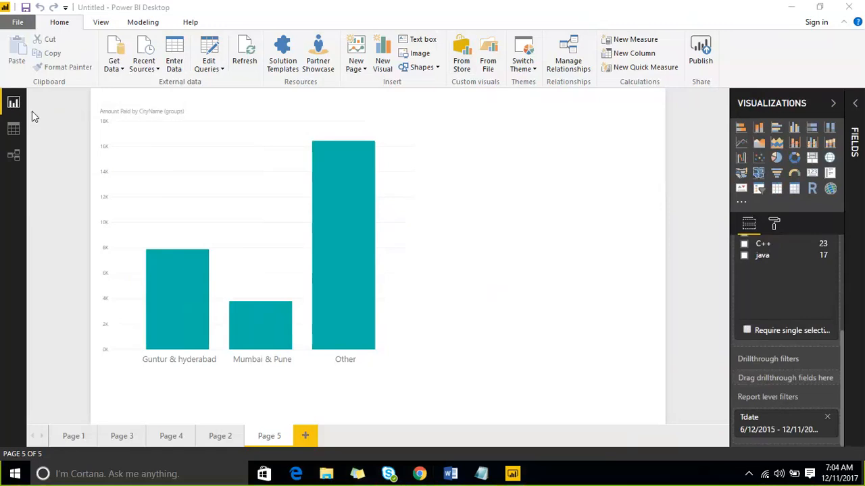
mouse_move(78, 60)
mouse_down()
mouse_move(10, 107)
mouse_move(12, 127)
mouse_up()
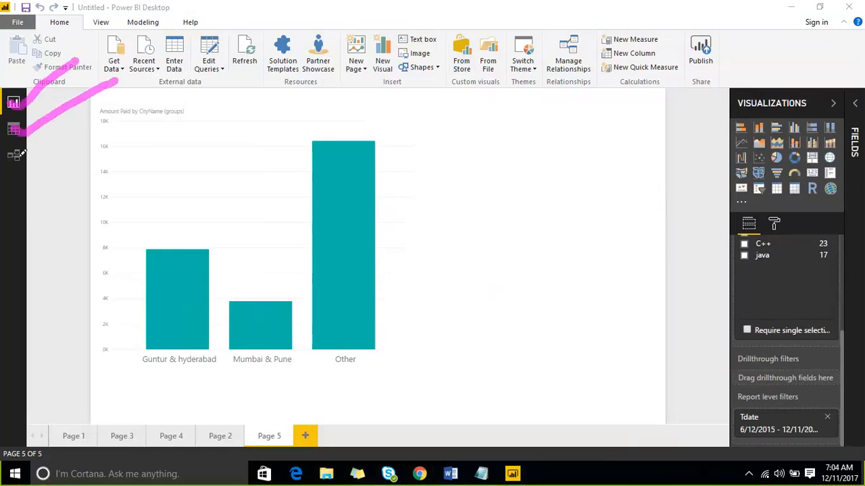
drag(8, 160, 147, 103)
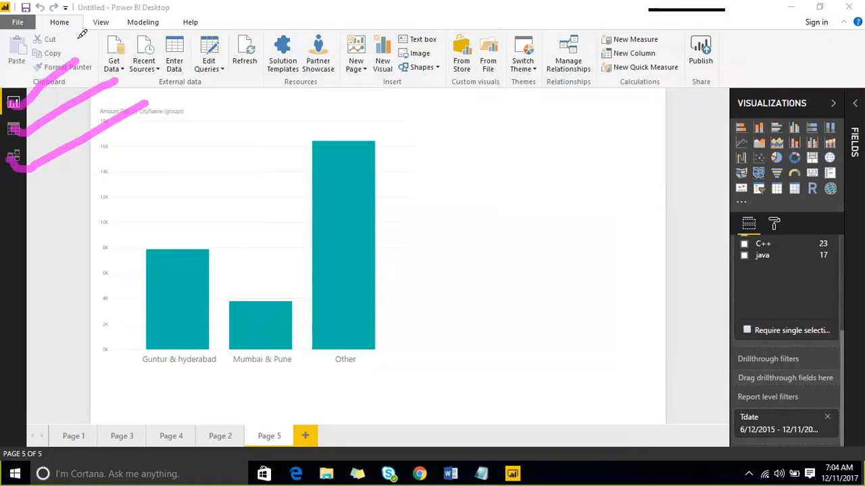
drag(95, 46, 500, 46)
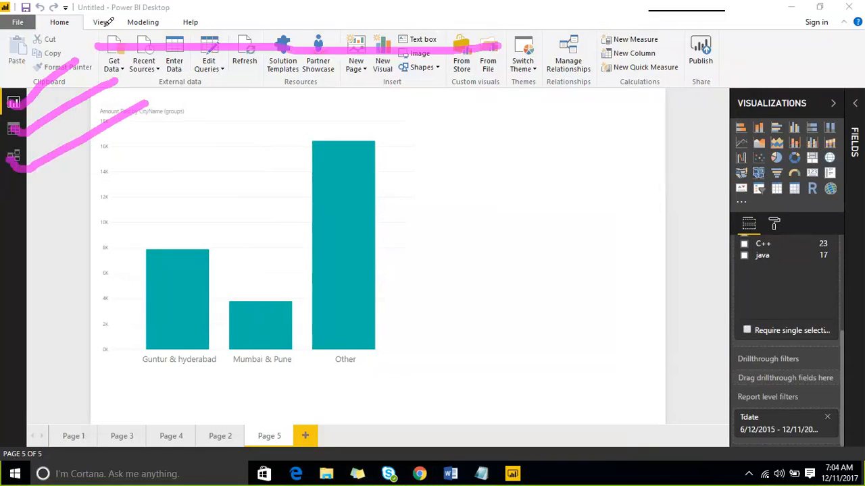
drag(103, 25, 139, 2)
mouse_move(181, 27)
mouse_down()
mouse_move(198, 5)
mouse_move(236, 9)
mouse_up()
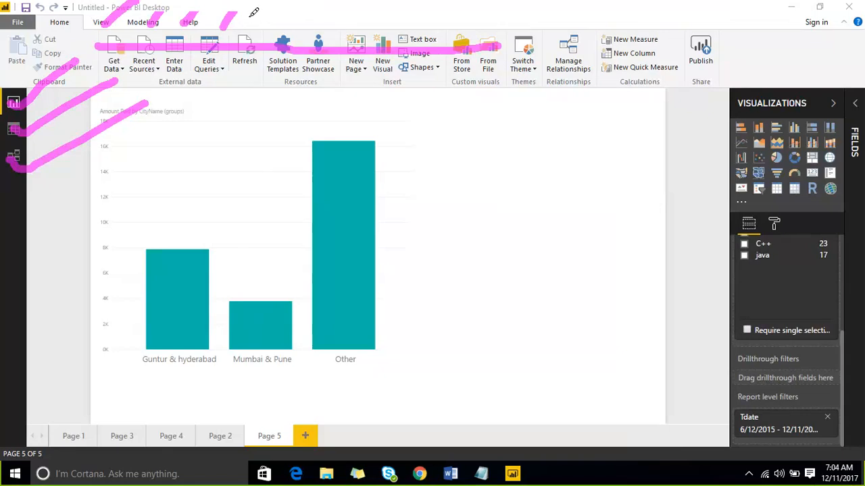
drag(248, 25, 266, 12)
mouse_move(437, 143)
mouse_down()
mouse_move(443, 128)
mouse_move(454, 151)
mouse_move(446, 174)
mouse_up()
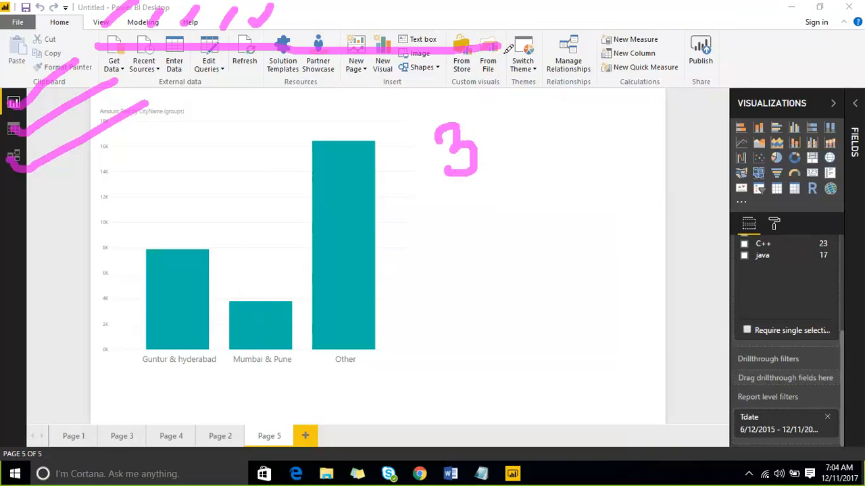
mouse_move(567, 62)
mouse_down()
mouse_move(571, 79)
mouse_move(764, 1)
mouse_up()
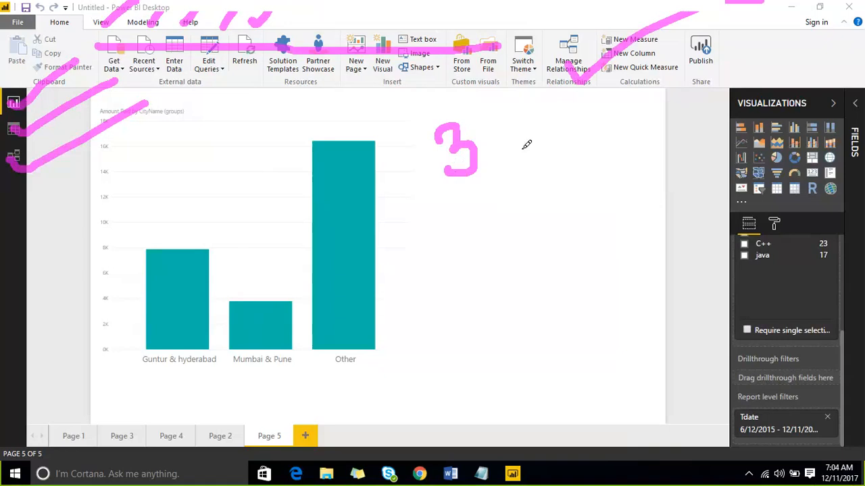
mouse_move(475, 194)
mouse_down()
mouse_move(478, 218)
mouse_move(504, 191)
mouse_up()
mouse_move(488, 238)
mouse_down()
mouse_move(506, 246)
mouse_move(570, 223)
mouse_up()
mouse_move(195, 93)
mouse_down()
mouse_move(184, 57)
mouse_move(223, 15)
mouse_move(212, 86)
mouse_move(192, 70)
mouse_up()
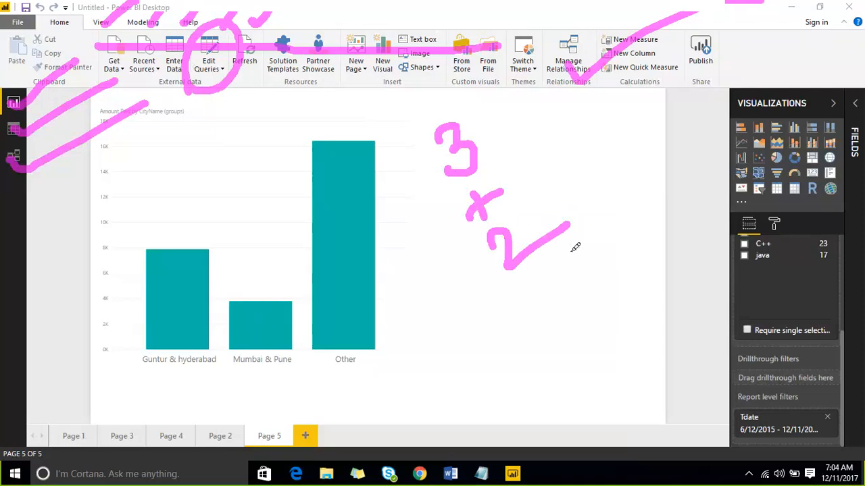
drag(541, 260, 553, 288)
drag(555, 270, 532, 283)
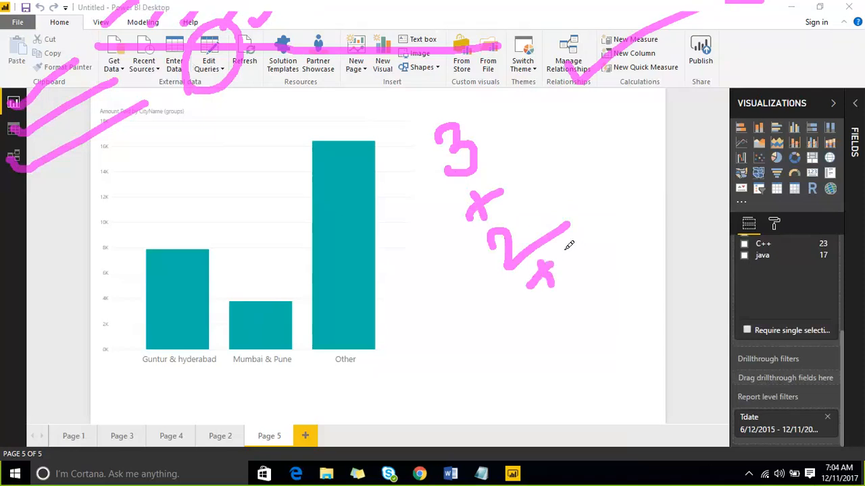
drag(751, 153, 831, 104)
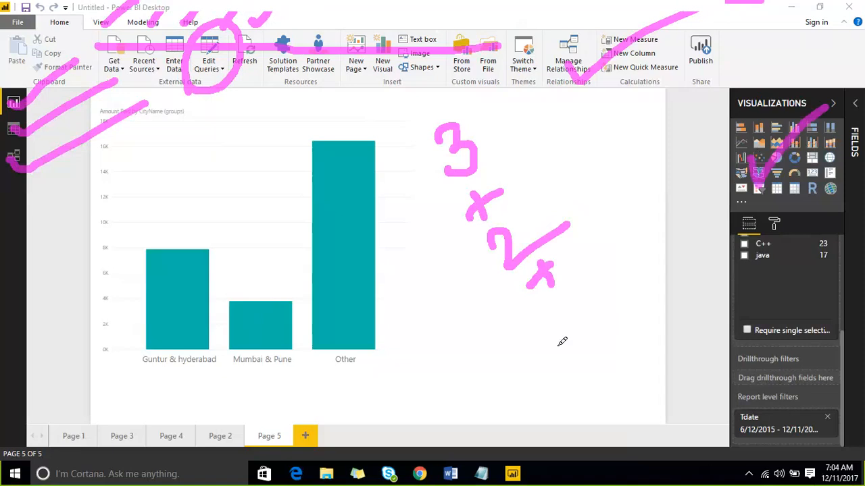
mouse_move(551, 299)
mouse_down()
mouse_move(578, 304)
mouse_move(569, 327)
mouse_up()
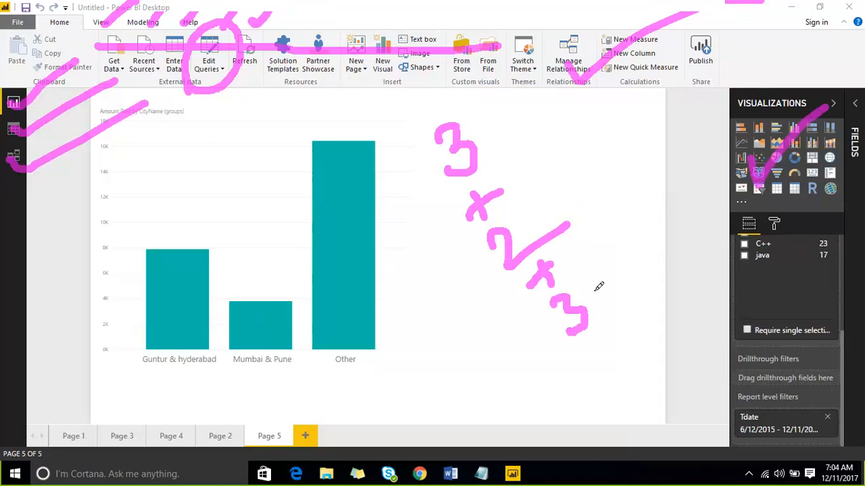
mouse_move(592, 344)
mouse_down()
mouse_move(609, 369)
mouse_move(586, 369)
mouse_up()
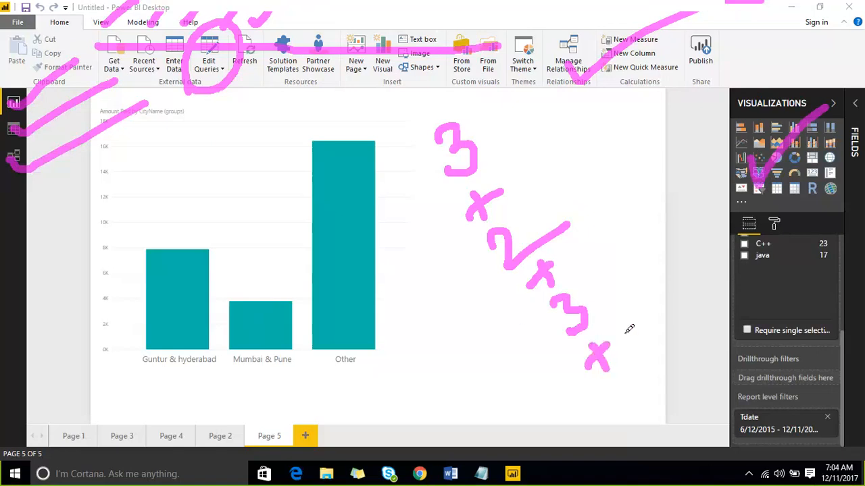
mouse_move(95, 70)
mouse_down()
mouse_move(103, 21)
mouse_move(132, 42)
mouse_move(104, 79)
mouse_up()
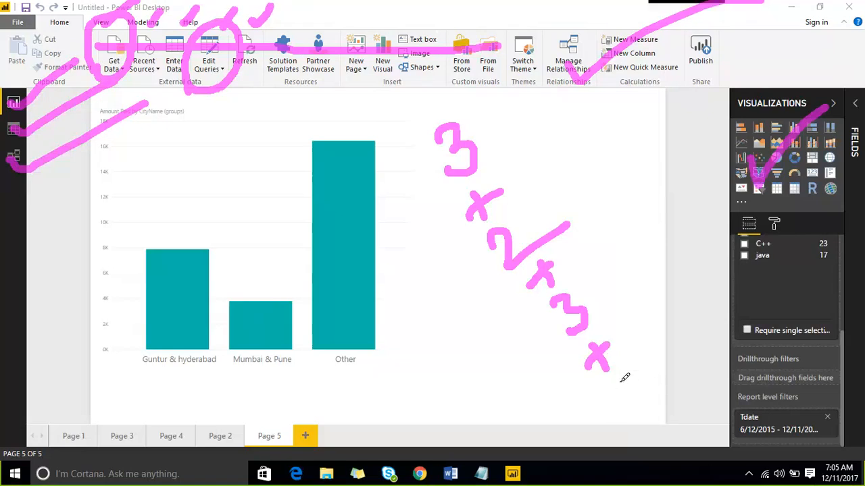
drag(618, 375, 635, 413)
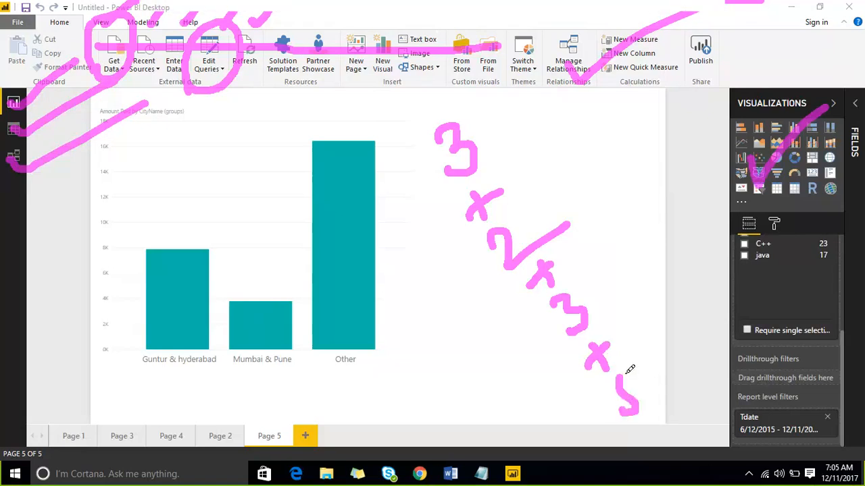
drag(626, 370, 645, 347)
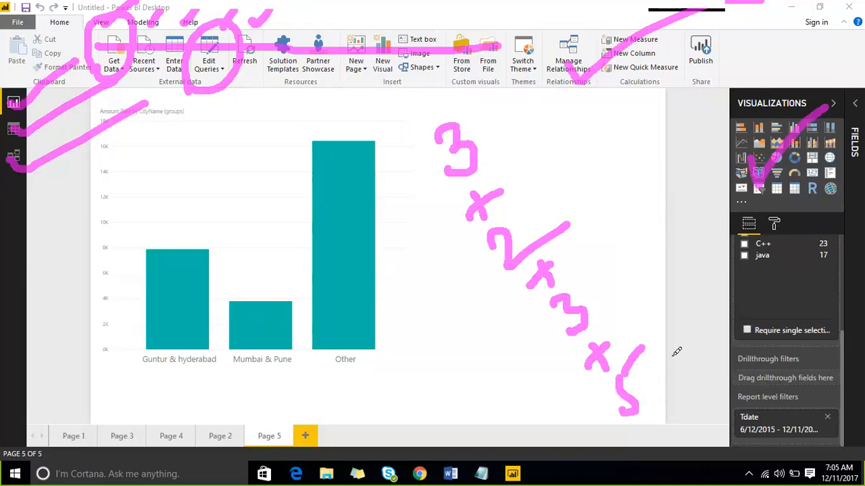
mouse_move(662, 371)
mouse_down()
mouse_move(679, 394)
mouse_move(665, 383)
mouse_up()
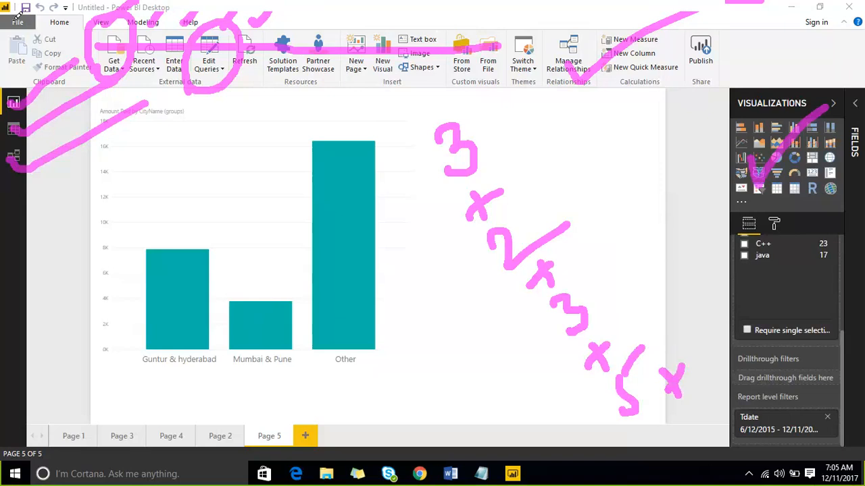
drag(18, 20, 15, 158)
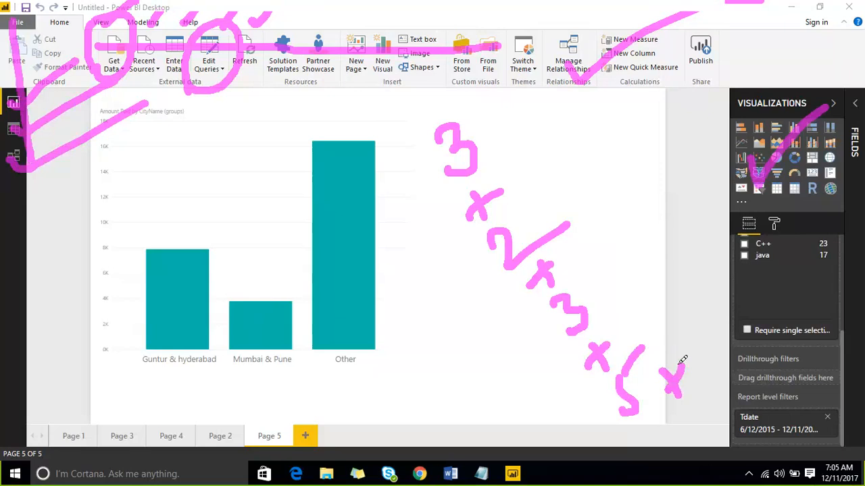
drag(685, 335, 702, 361)
mouse_move(407, 143)
mouse_down()
mouse_move(596, 120)
mouse_move(718, 293)
mouse_move(726, 364)
mouse_move(616, 422)
mouse_move(511, 369)
mouse_up()
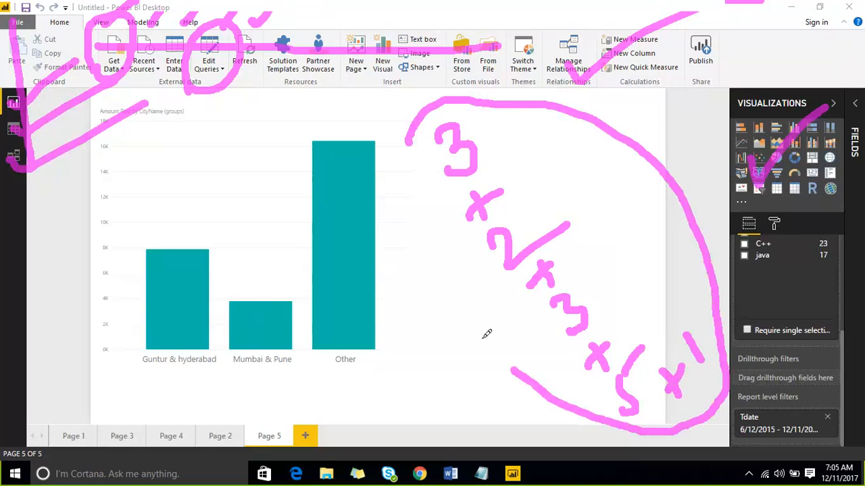
mouse_move(486, 333)
mouse_down()
mouse_move(399, 187)
mouse_move(404, 132)
mouse_up()
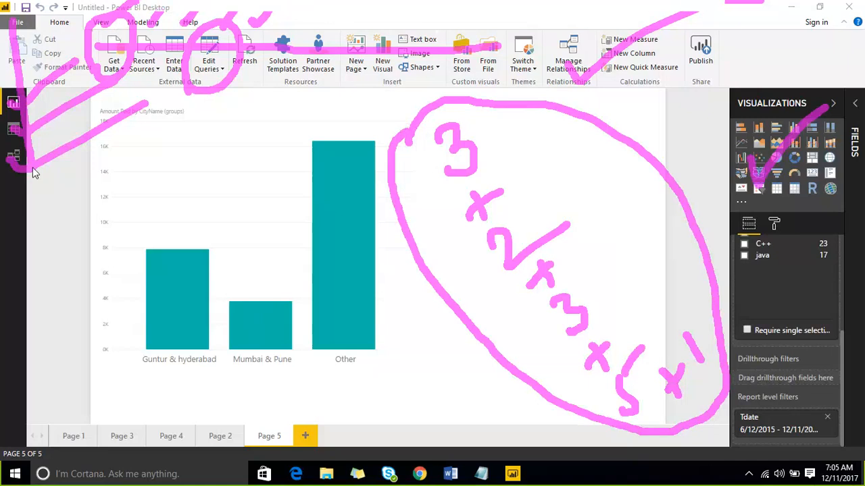
drag(540, 206, 662, 120)
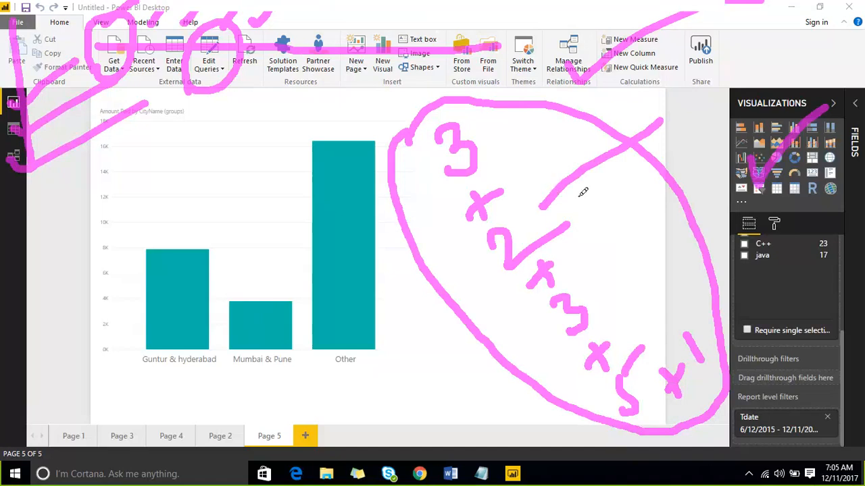
mouse_move(579, 310)
mouse_down()
mouse_move(667, 181)
mouse_move(568, 314)
mouse_up()
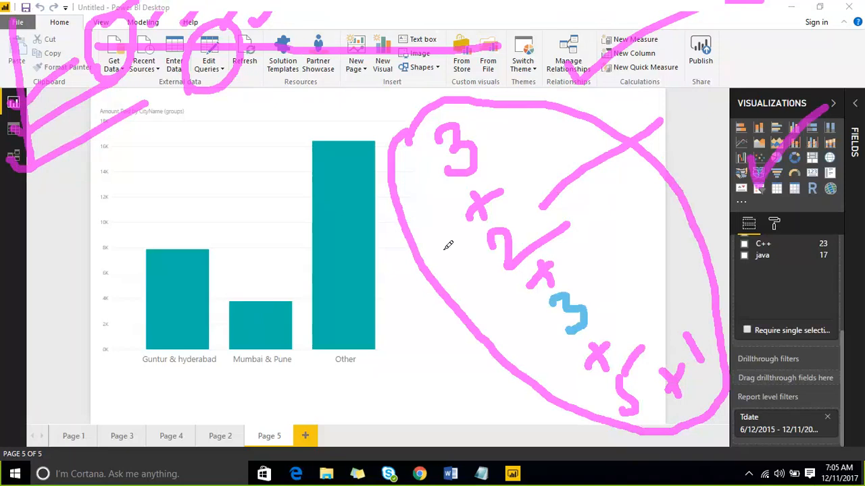
drag(412, 291, 427, 327)
drag(438, 289, 399, 321)
drag(346, 311, 386, 384)
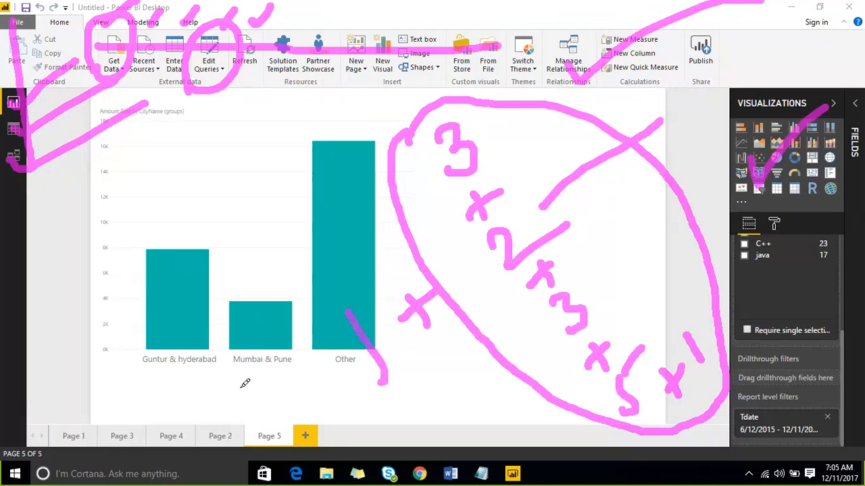
drag(241, 386, 290, 345)
drag(153, 387, 224, 345)
drag(123, 312, 228, 262)
drag(111, 231, 227, 192)
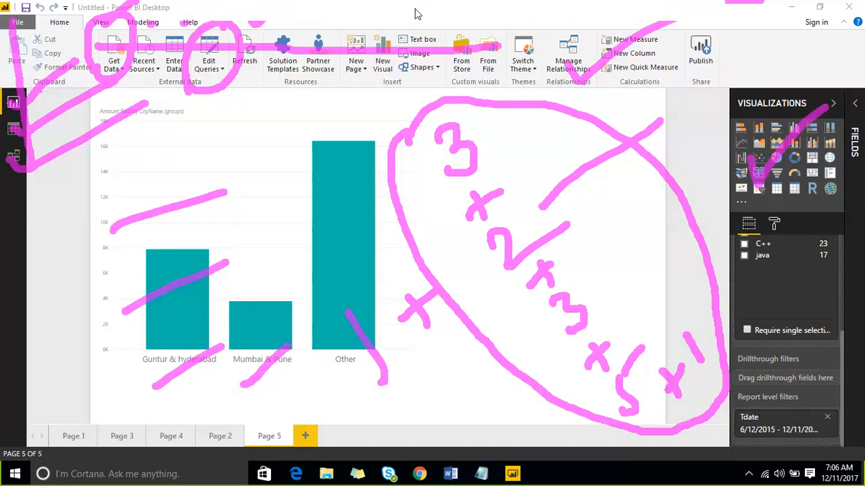
click(670, 15)
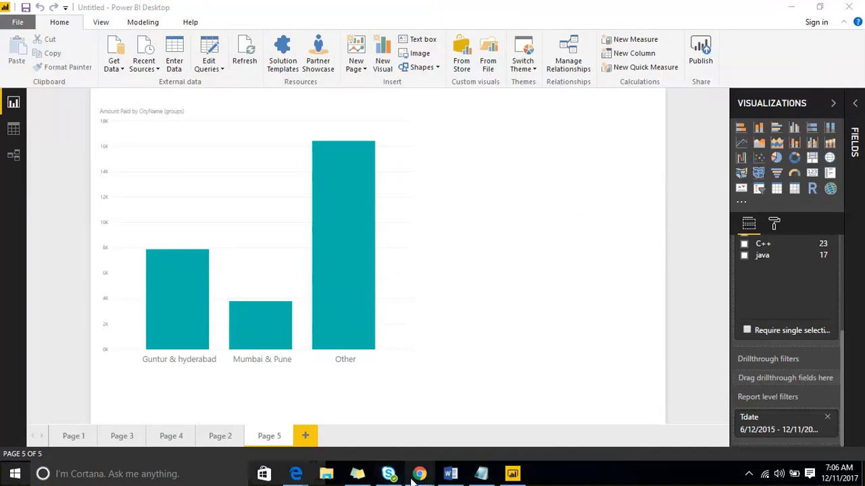
Switch to the Chrome window with the Power BI Desktop getting-started page and open app.powerbi.com there
mouse_move(417, 475)
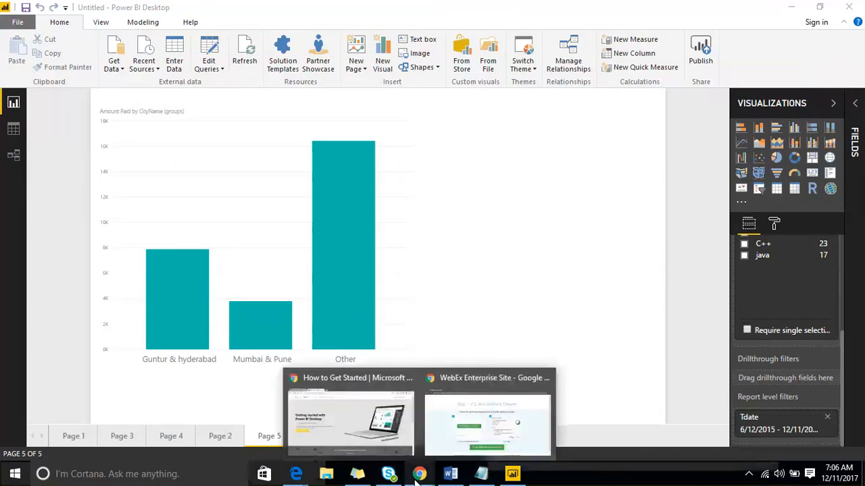
click(324, 398)
click(288, 29)
text(App.powerbi.com)
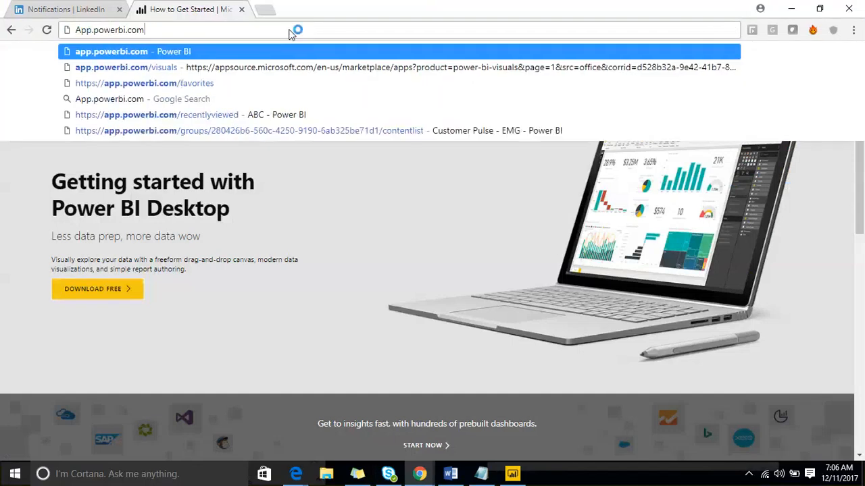
key(Return)
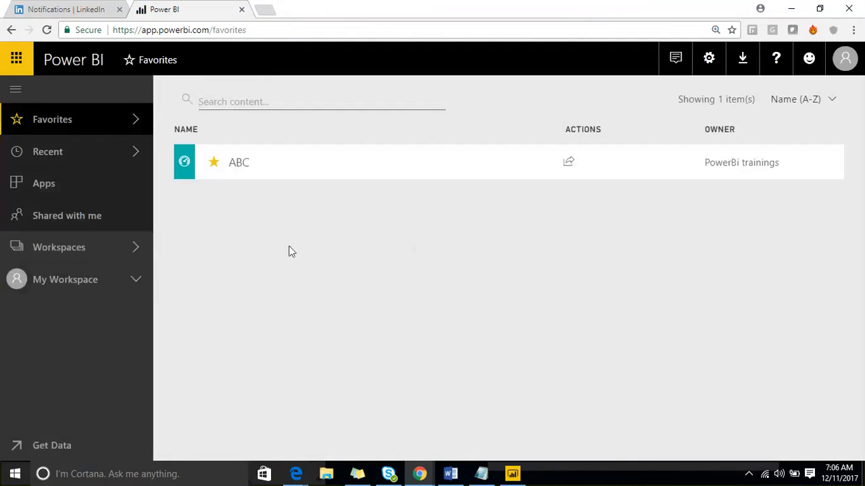
Open the Emaar Wifi-Analytics app workspace and display its datasets
click(131, 248)
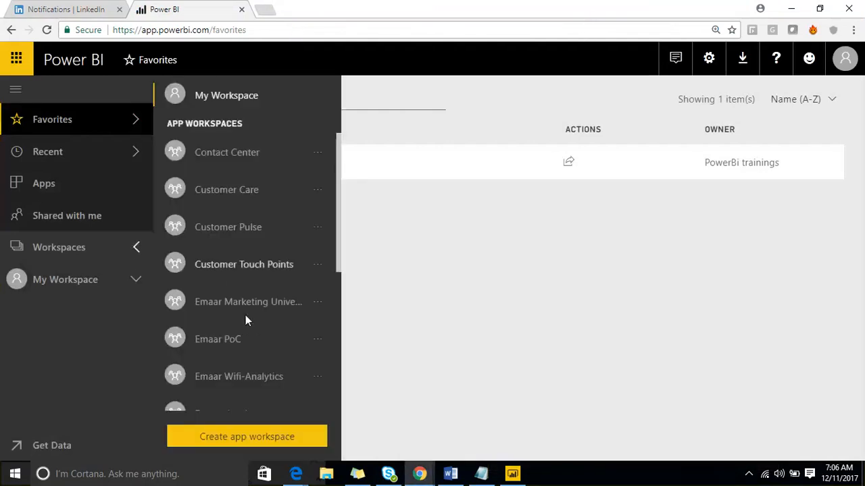
scroll(246, 316, down, 2)
click(231, 250)
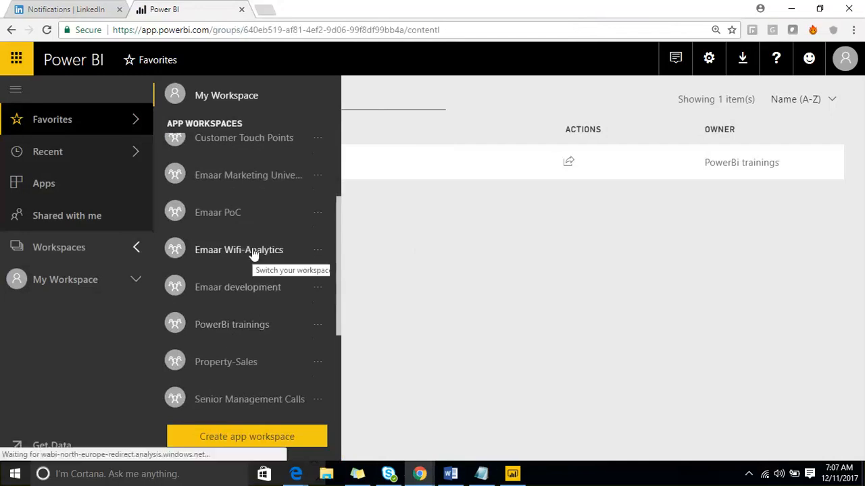
click(405, 165)
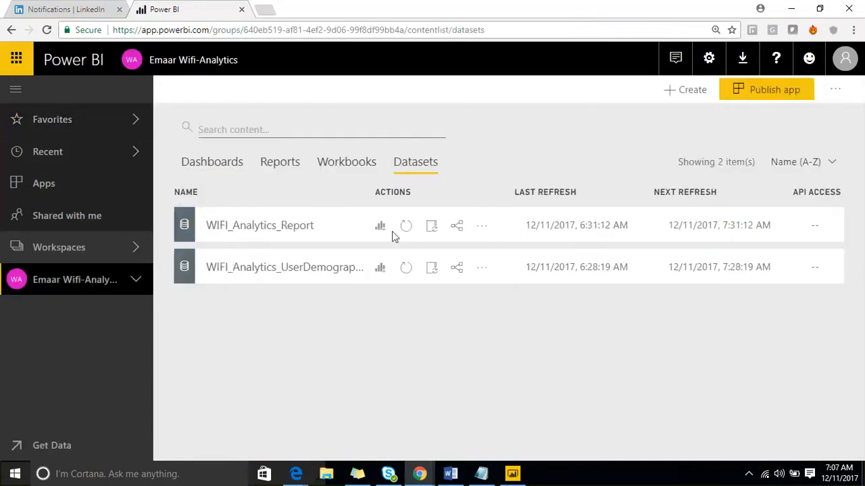
Create a report from the WIFI_Analytics_UserDemographics dataset and add two more blank pages to it
click(380, 271)
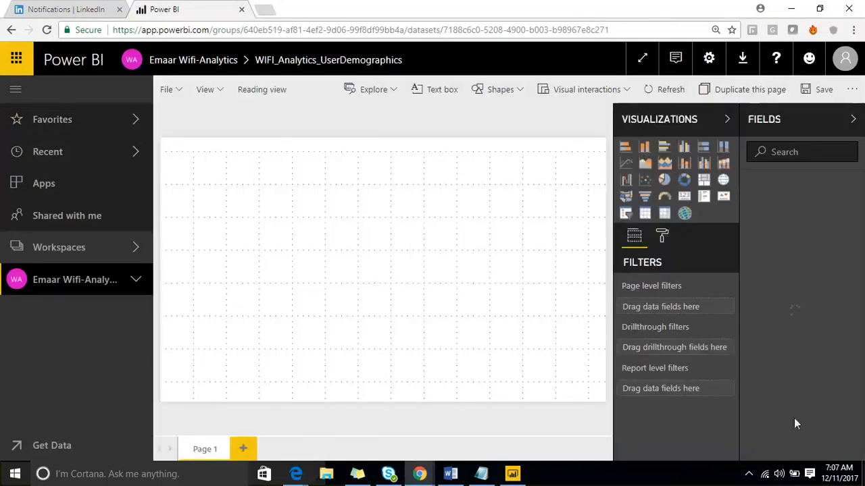
click(244, 448)
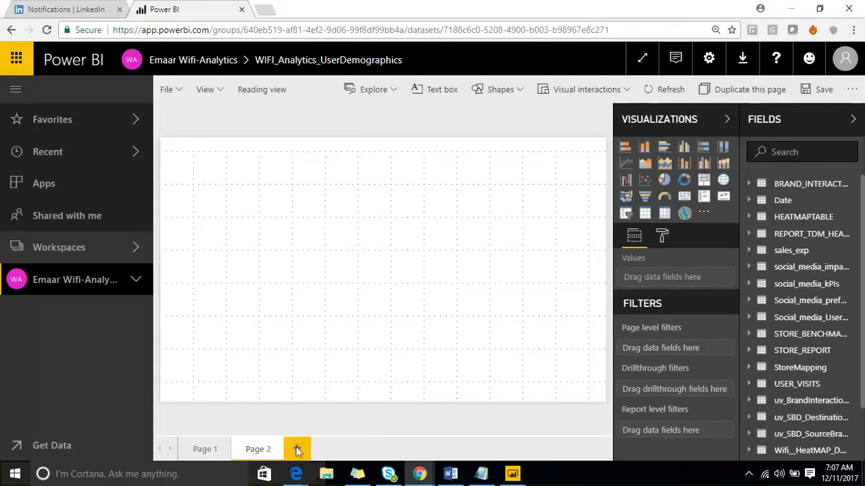
click(298, 450)
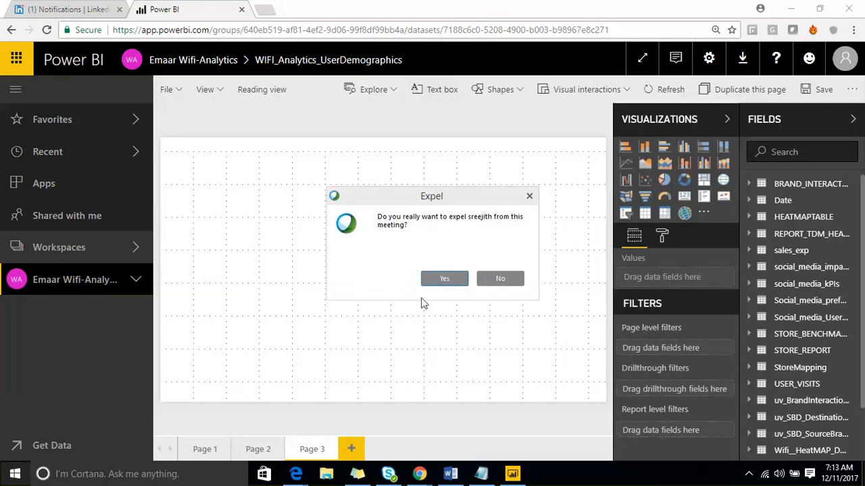
Confirm expelling the remaining participants from the online meeting
click(436, 281)
click(529, 197)
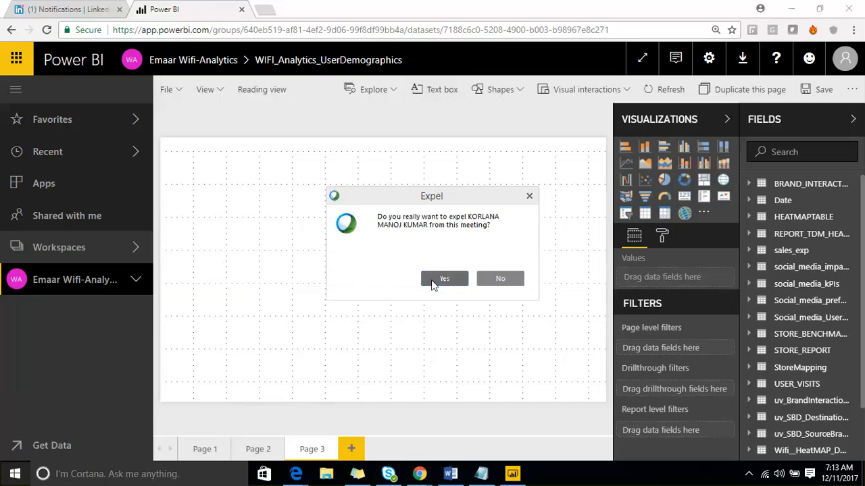
click(444, 279)
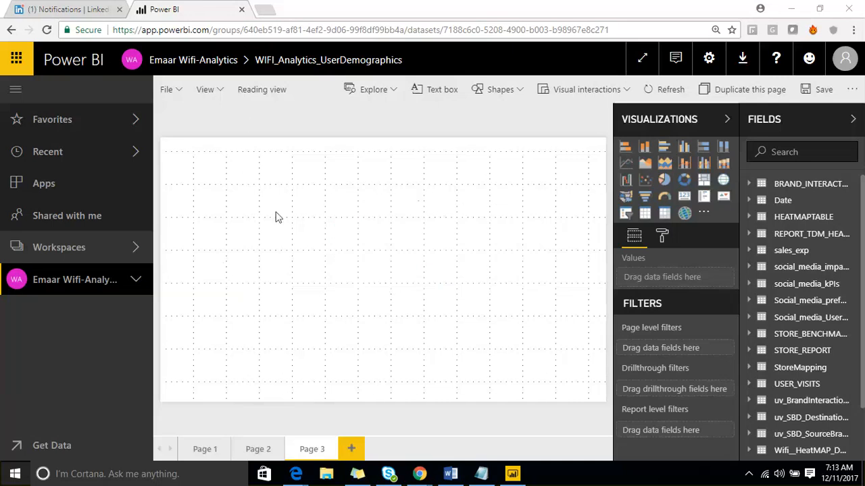
click(423, 279)
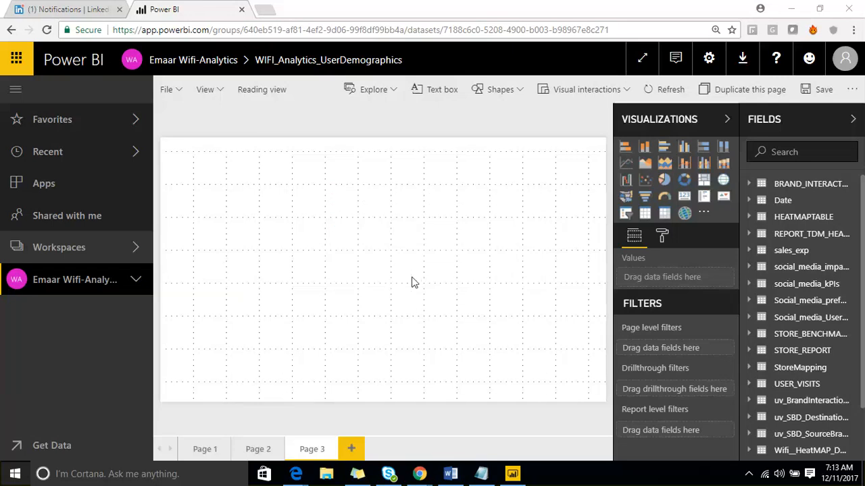